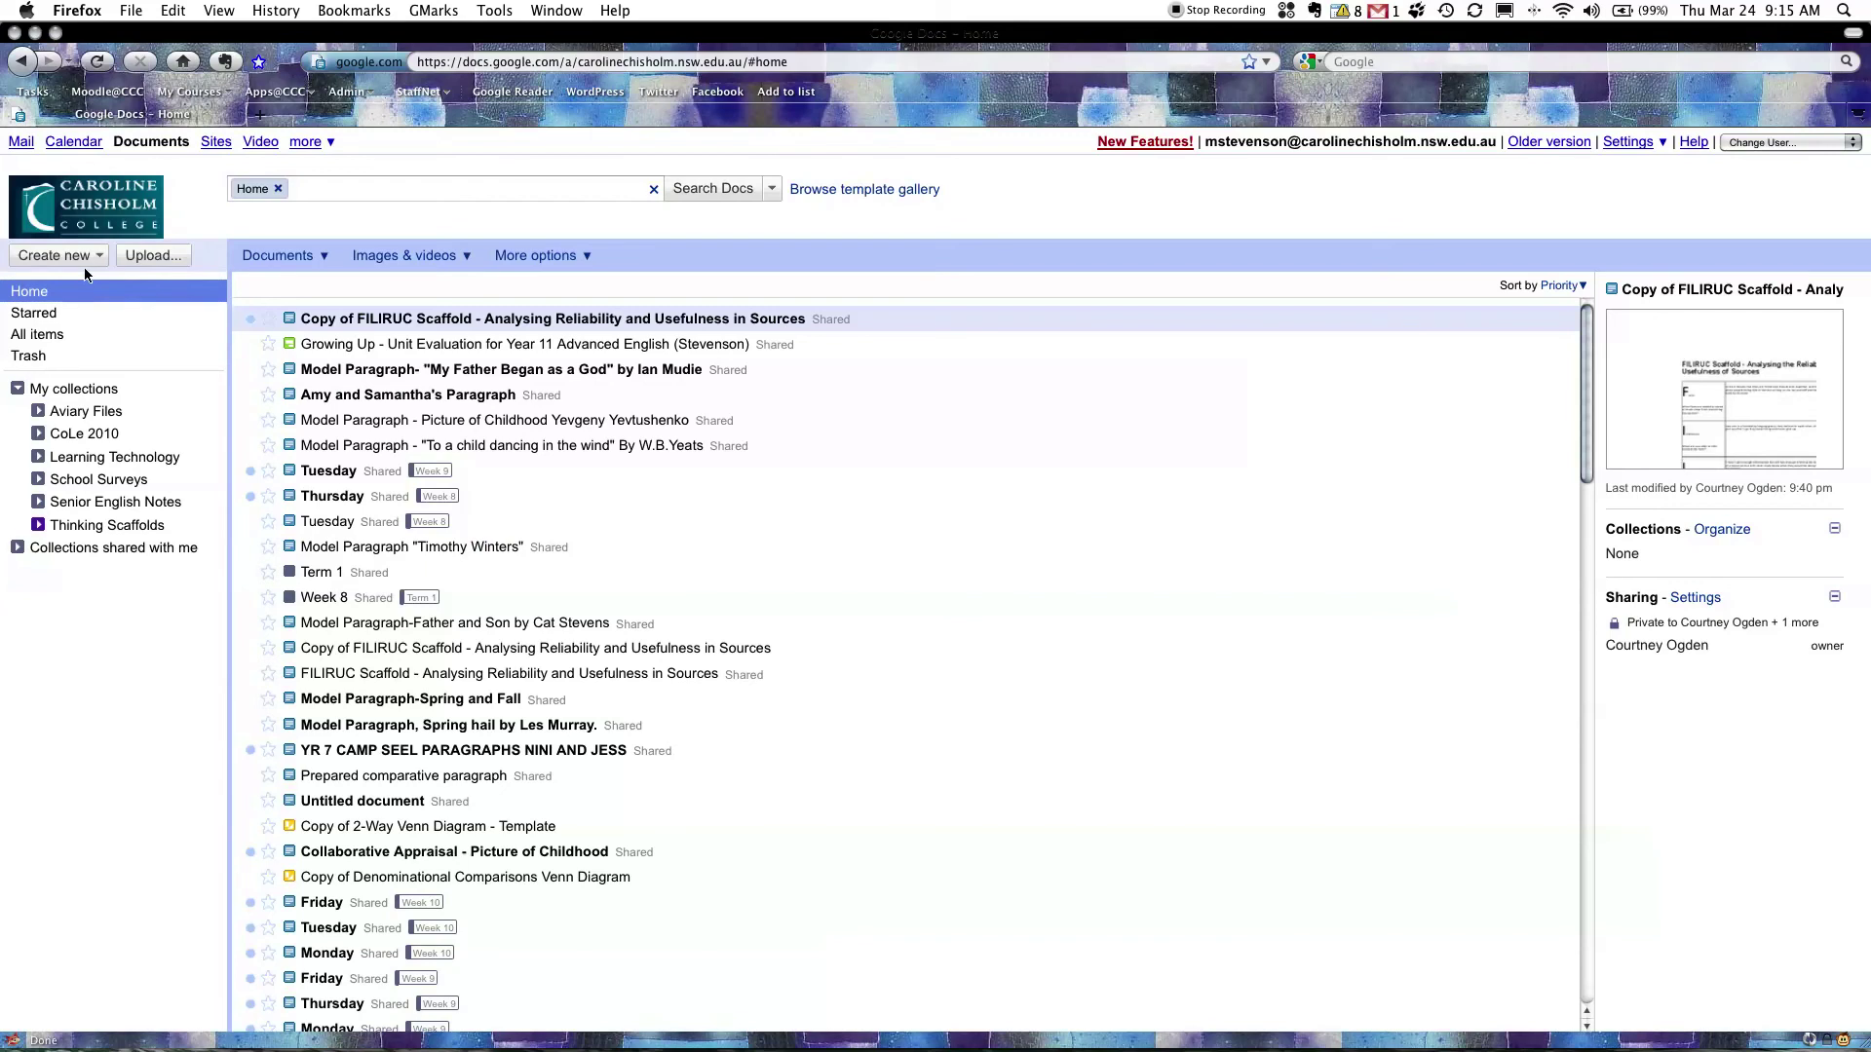
Create a new form titled "Year 7 Self-Esteem PBL - Survey on the impact of Acne to a person's self-esteem"
left_click(78, 255)
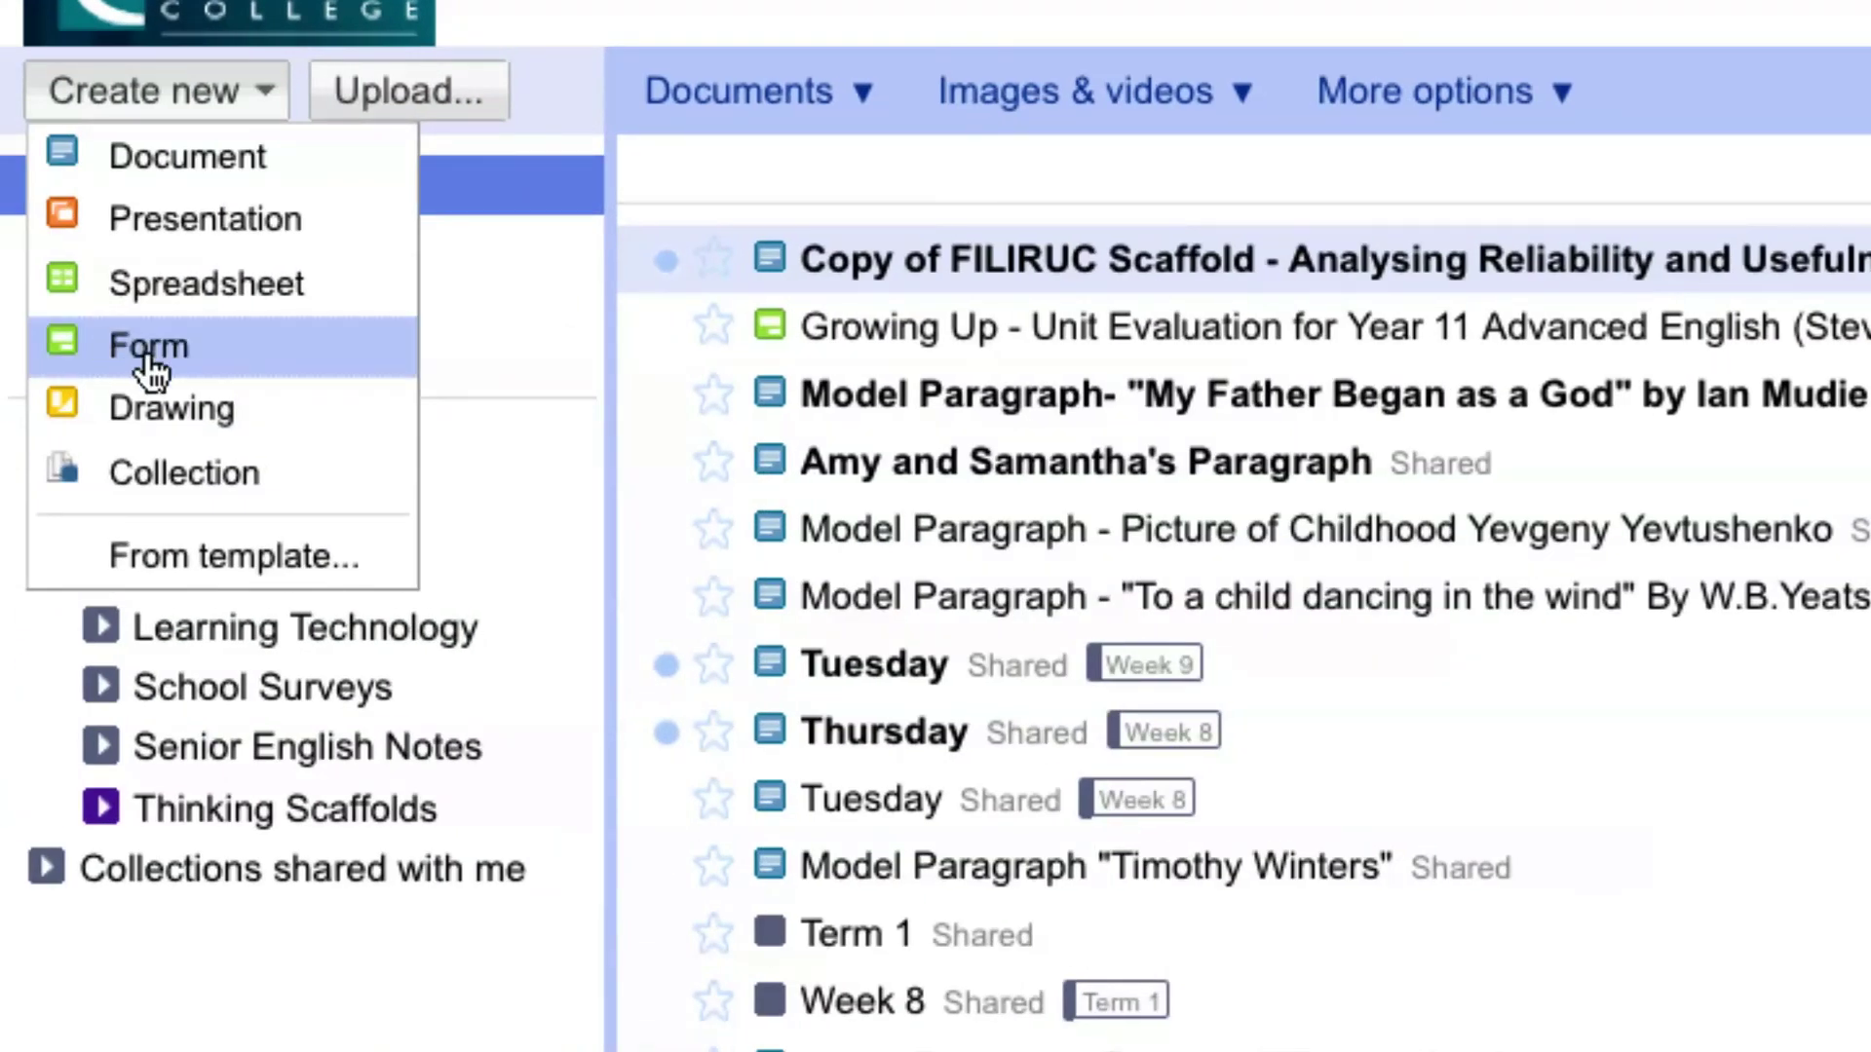
left_click(141, 363)
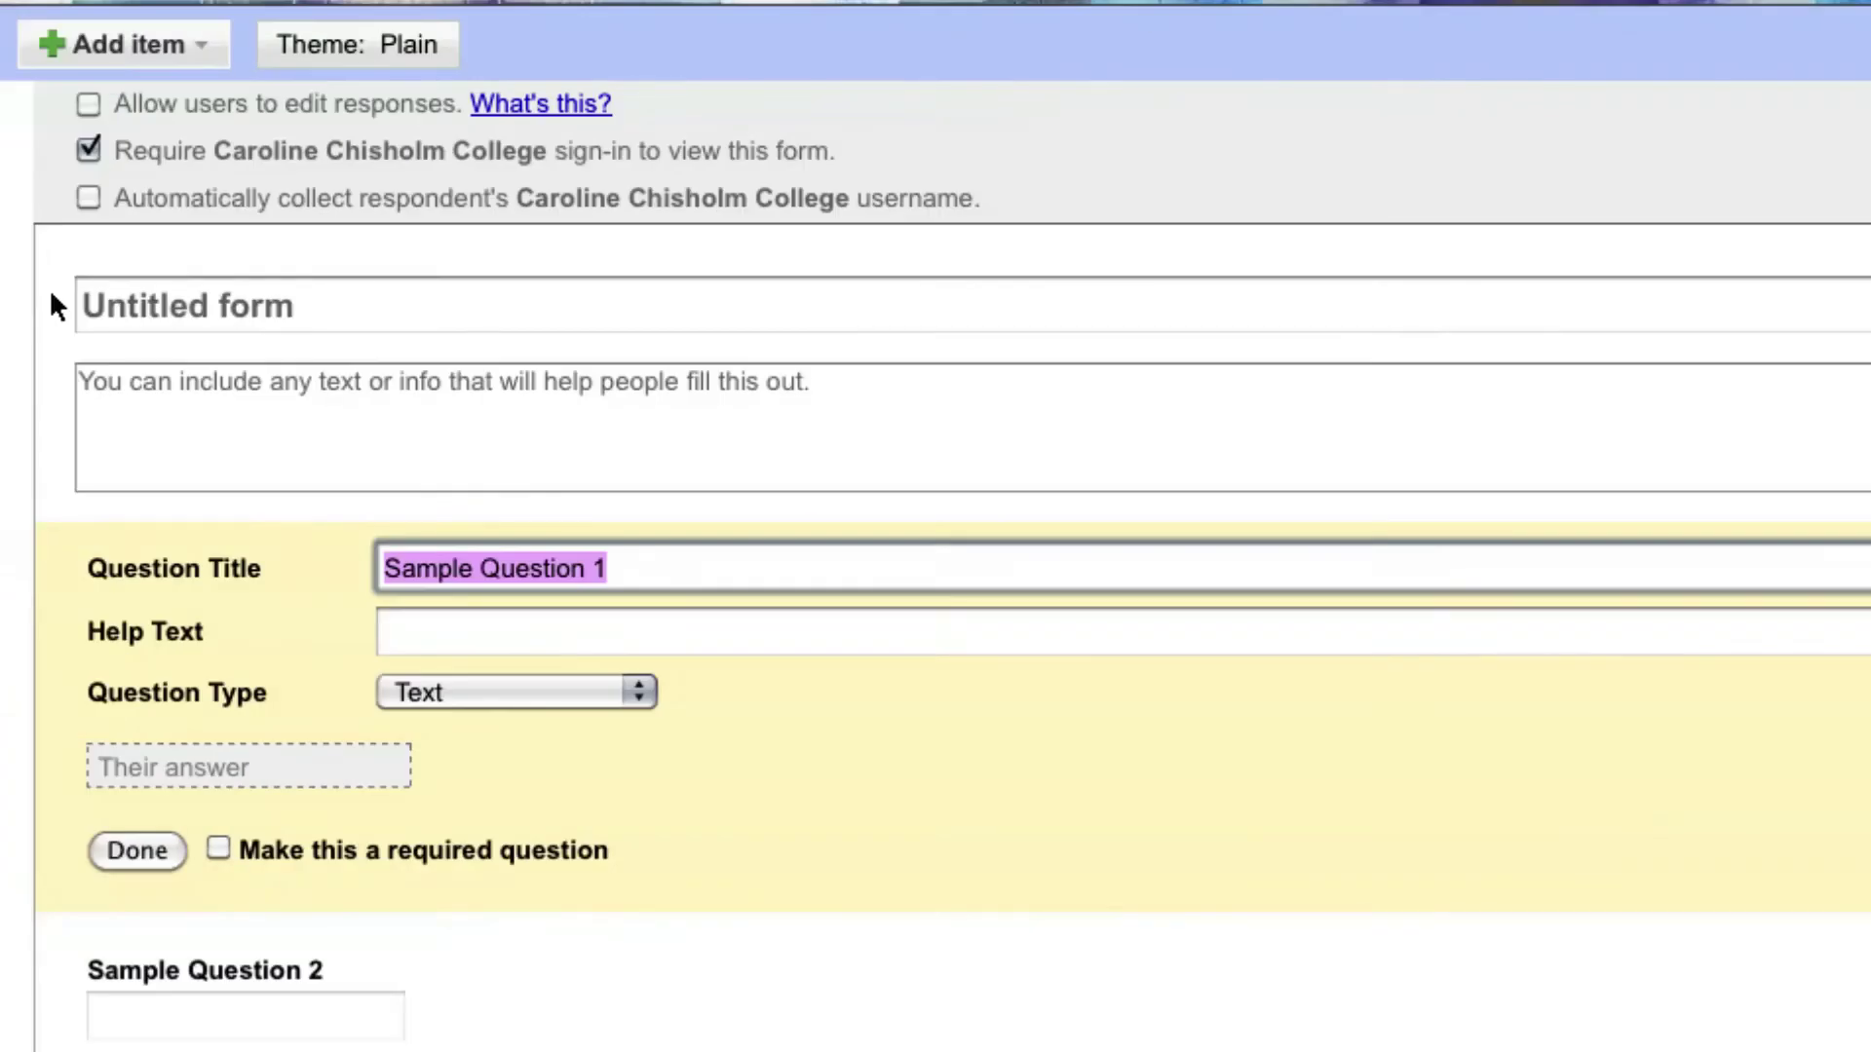
left_click(145, 305)
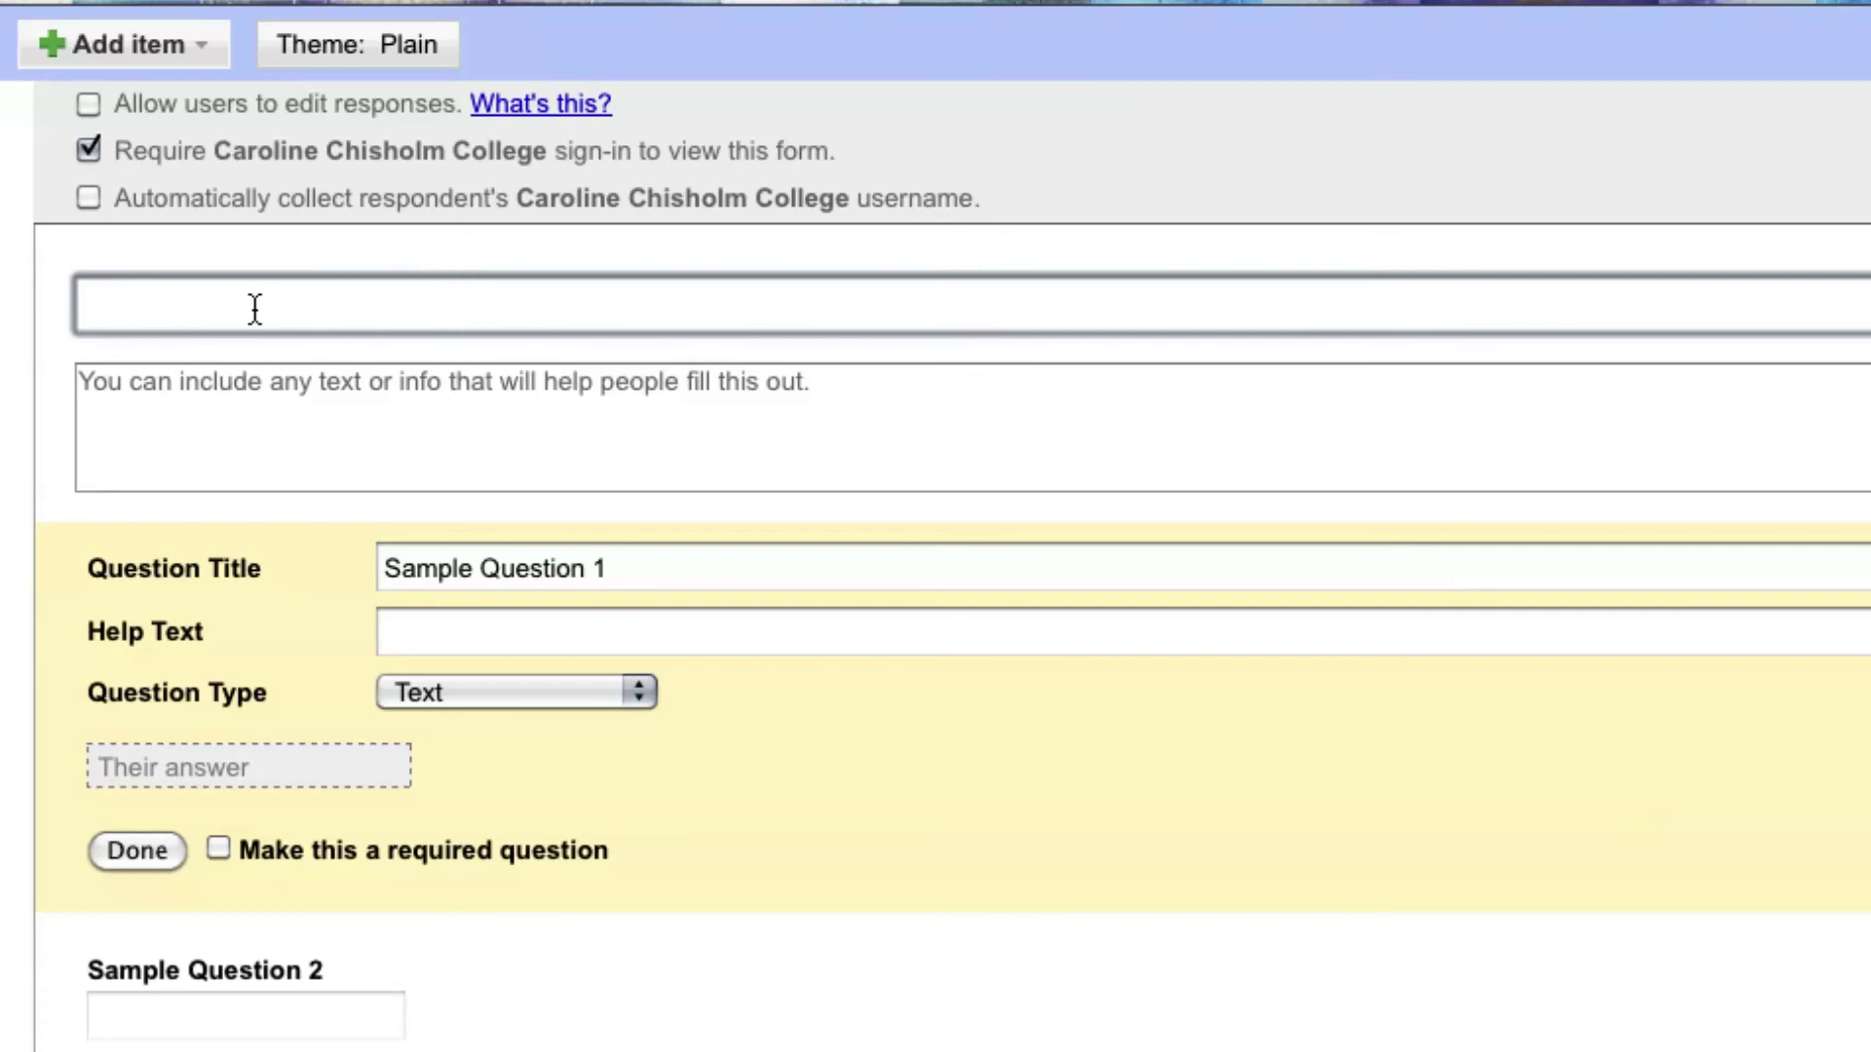
type("Year 7")
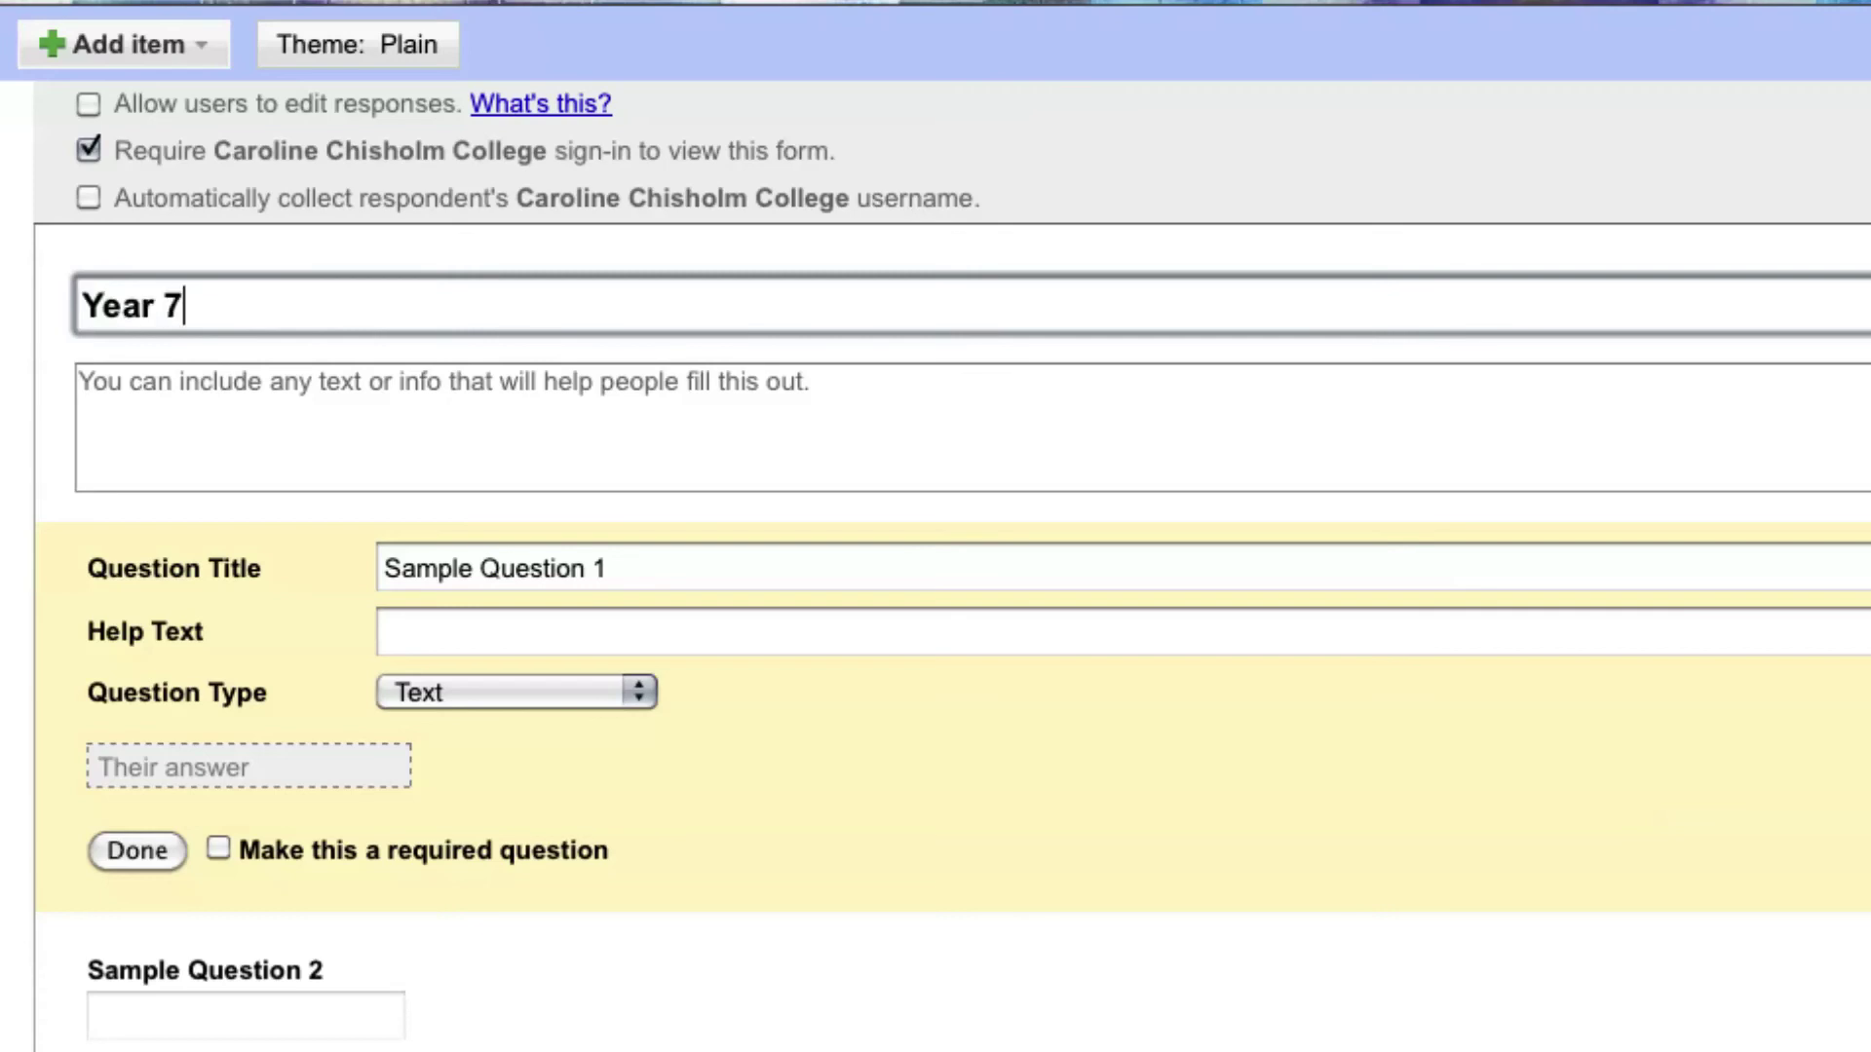
type(" Self-Es")
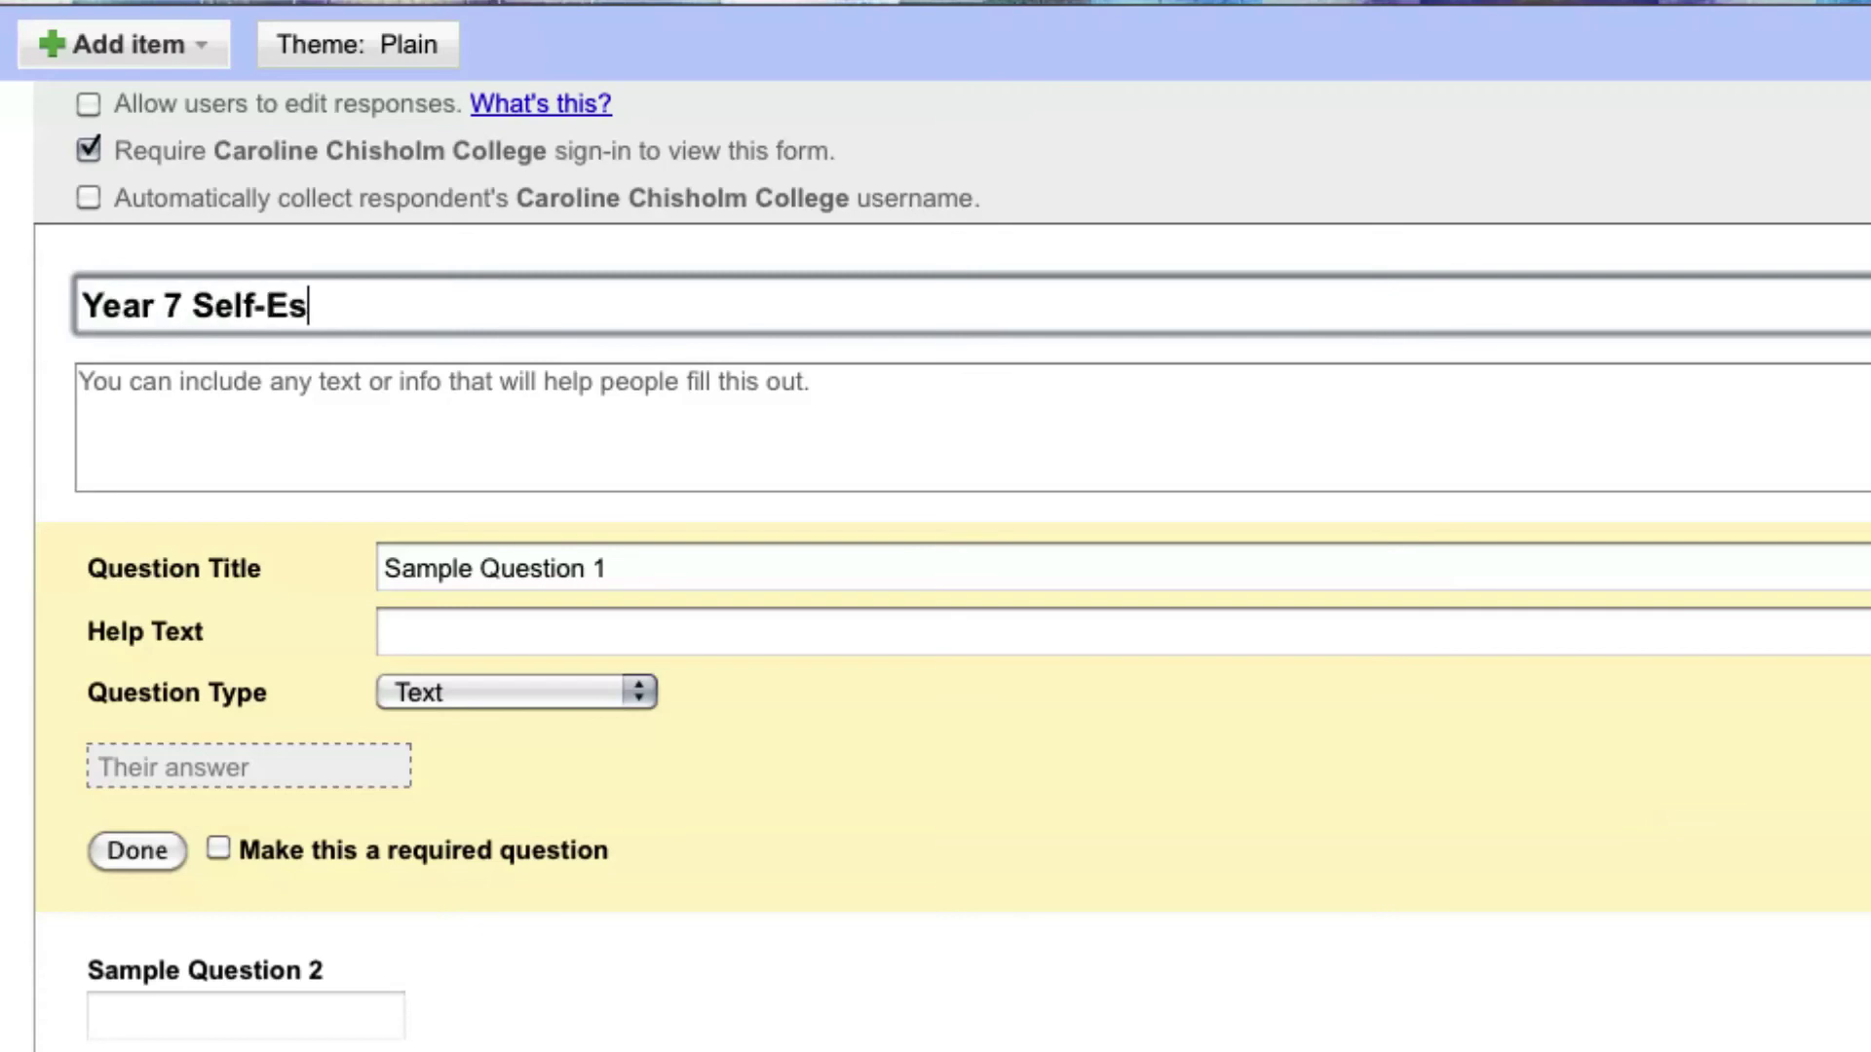
type("teem PBL")
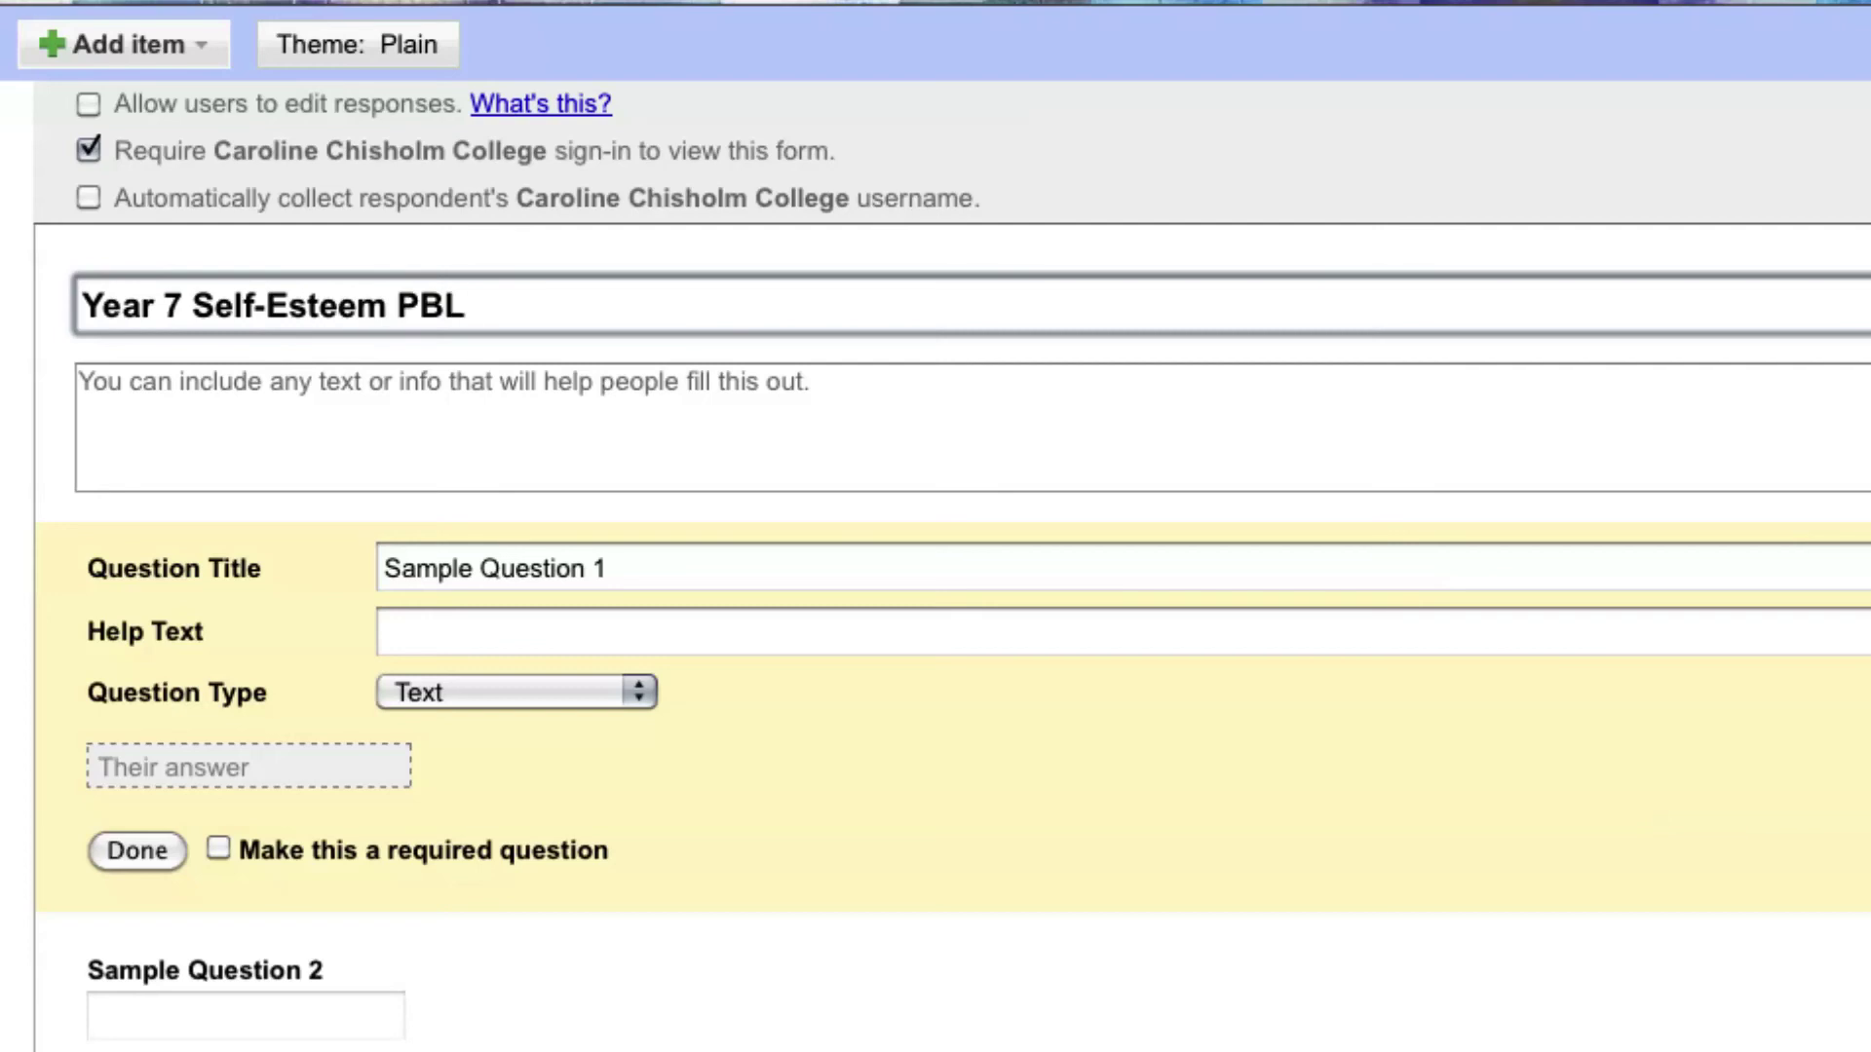
type(" - Survey on ")
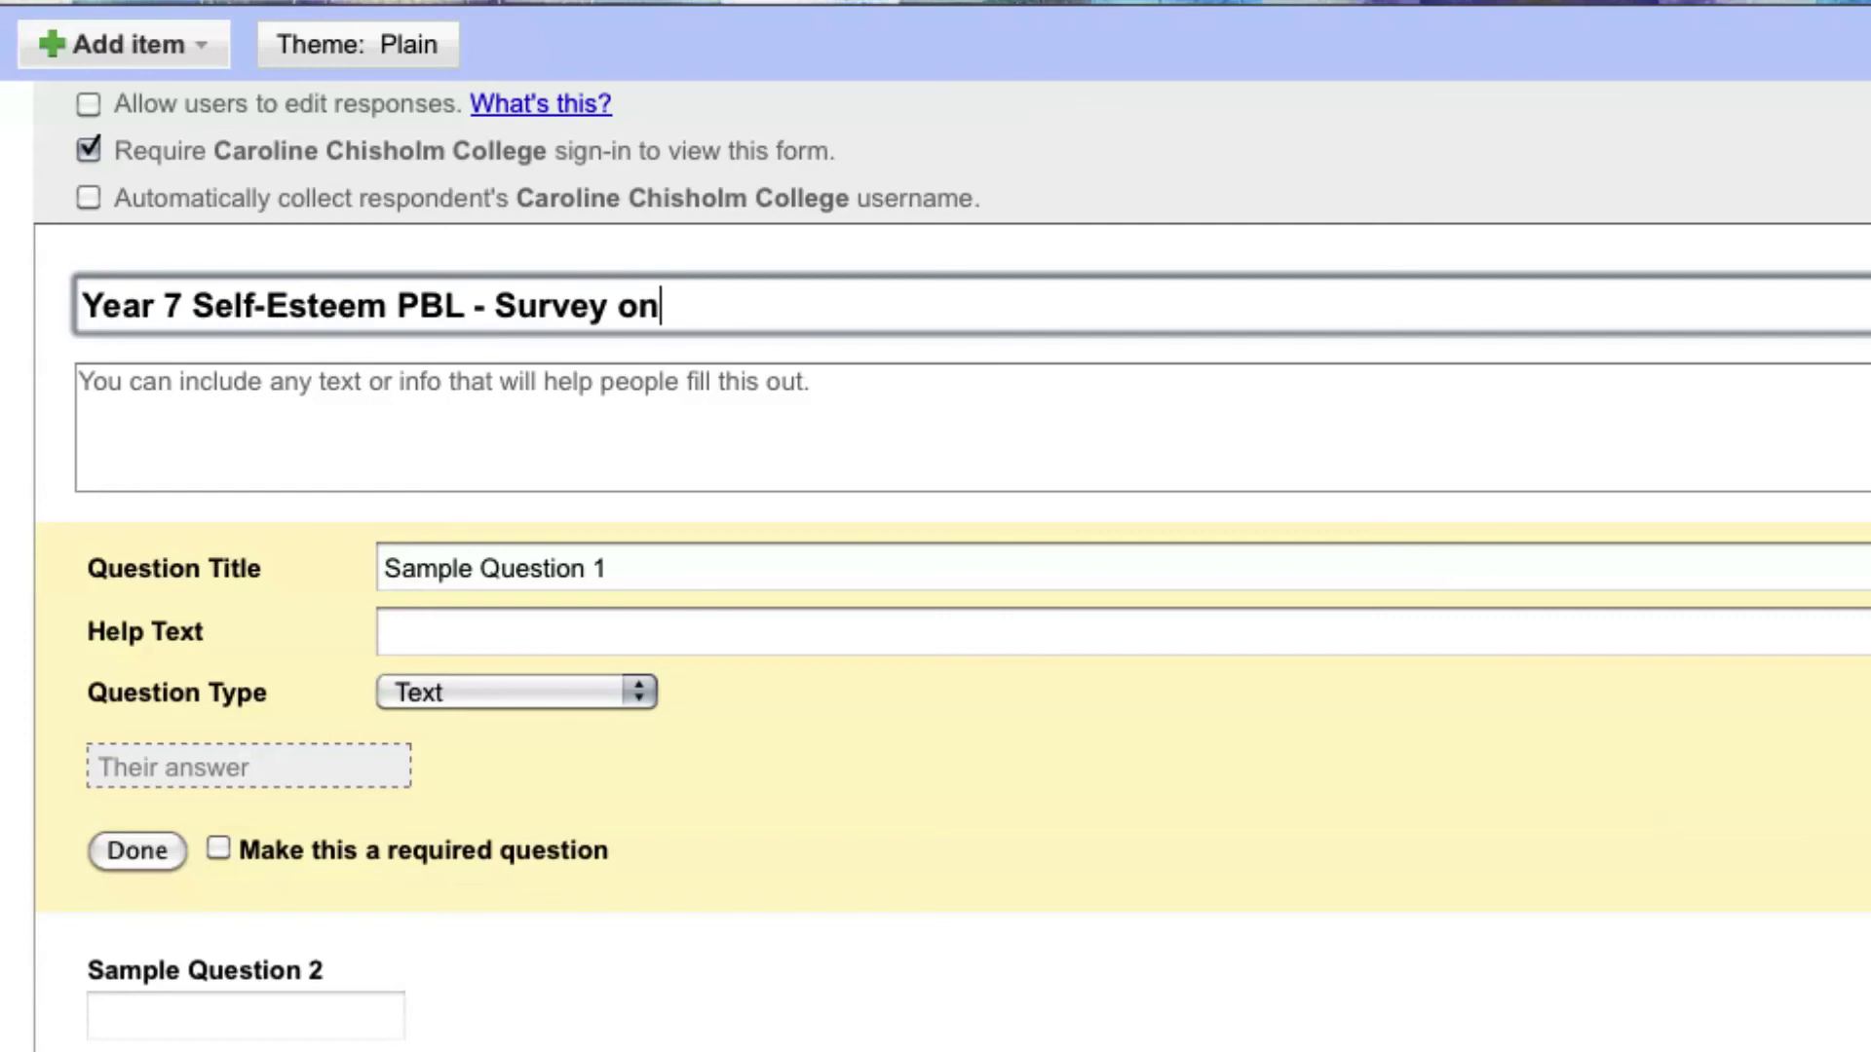
type("the impact of A")
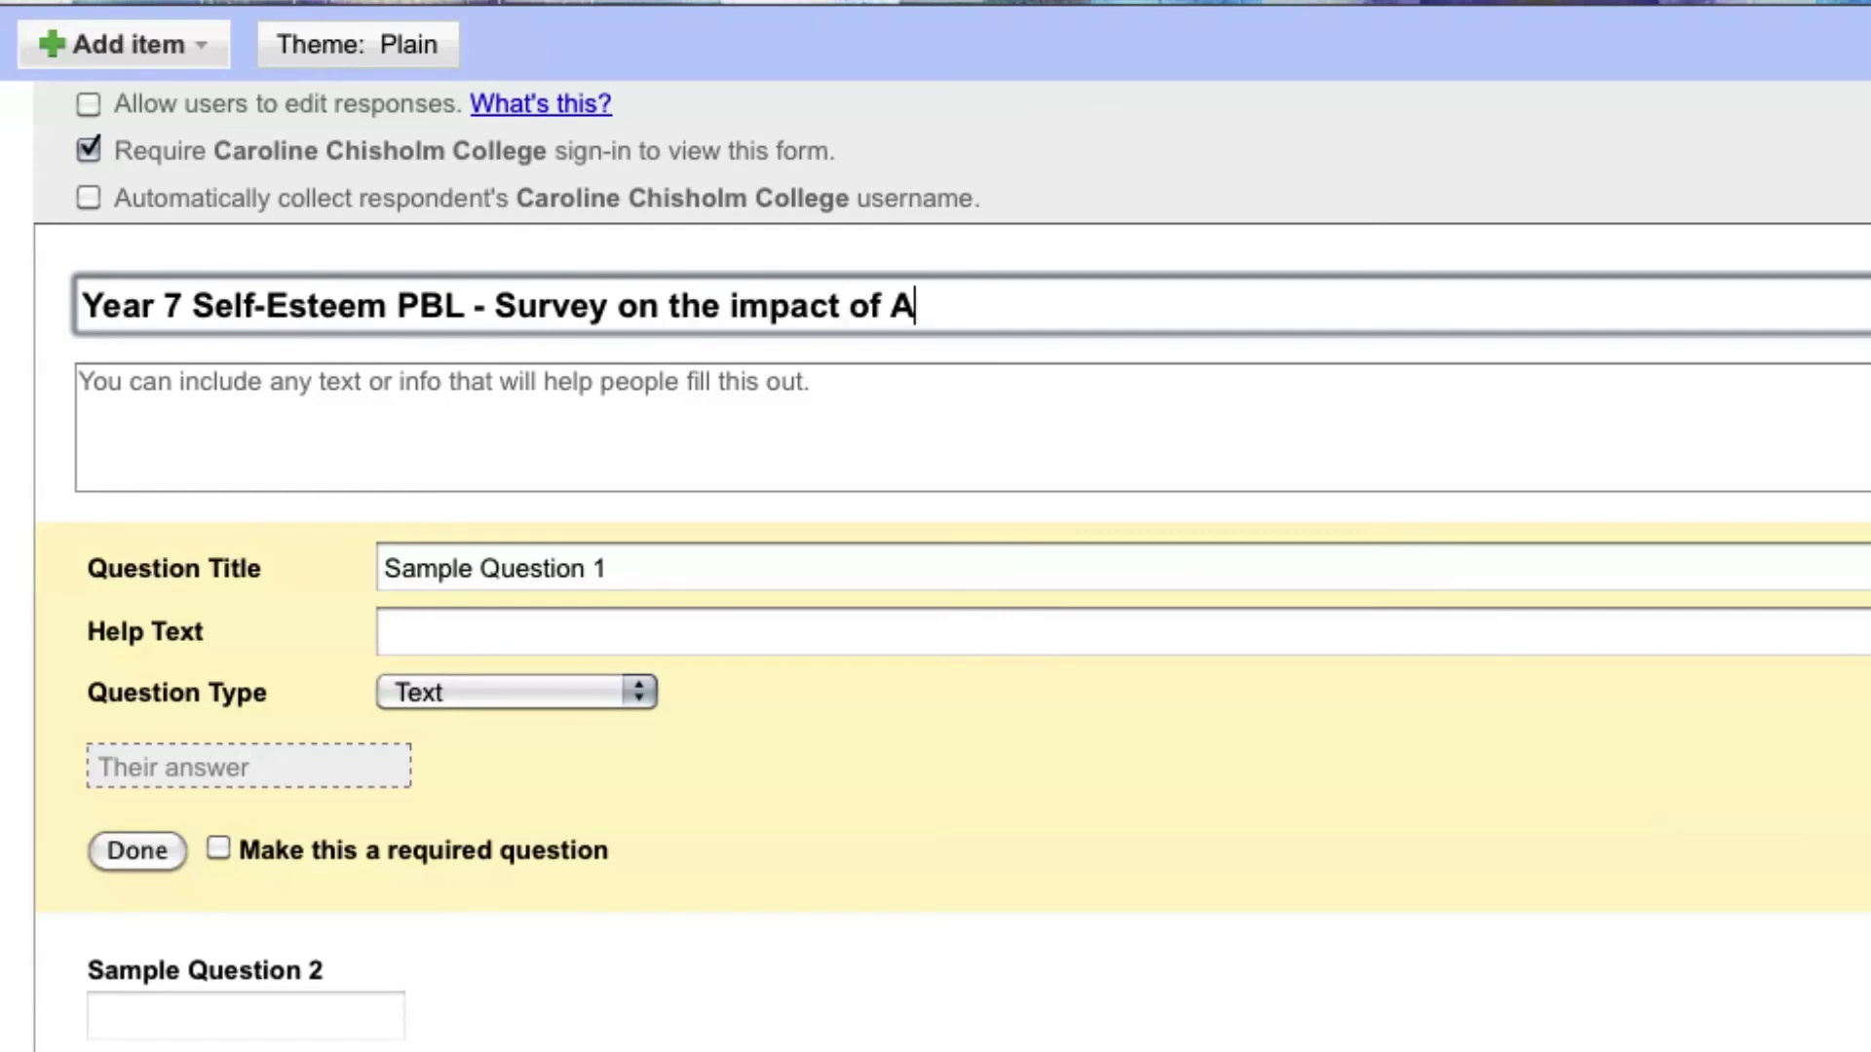
type("cne to a ")
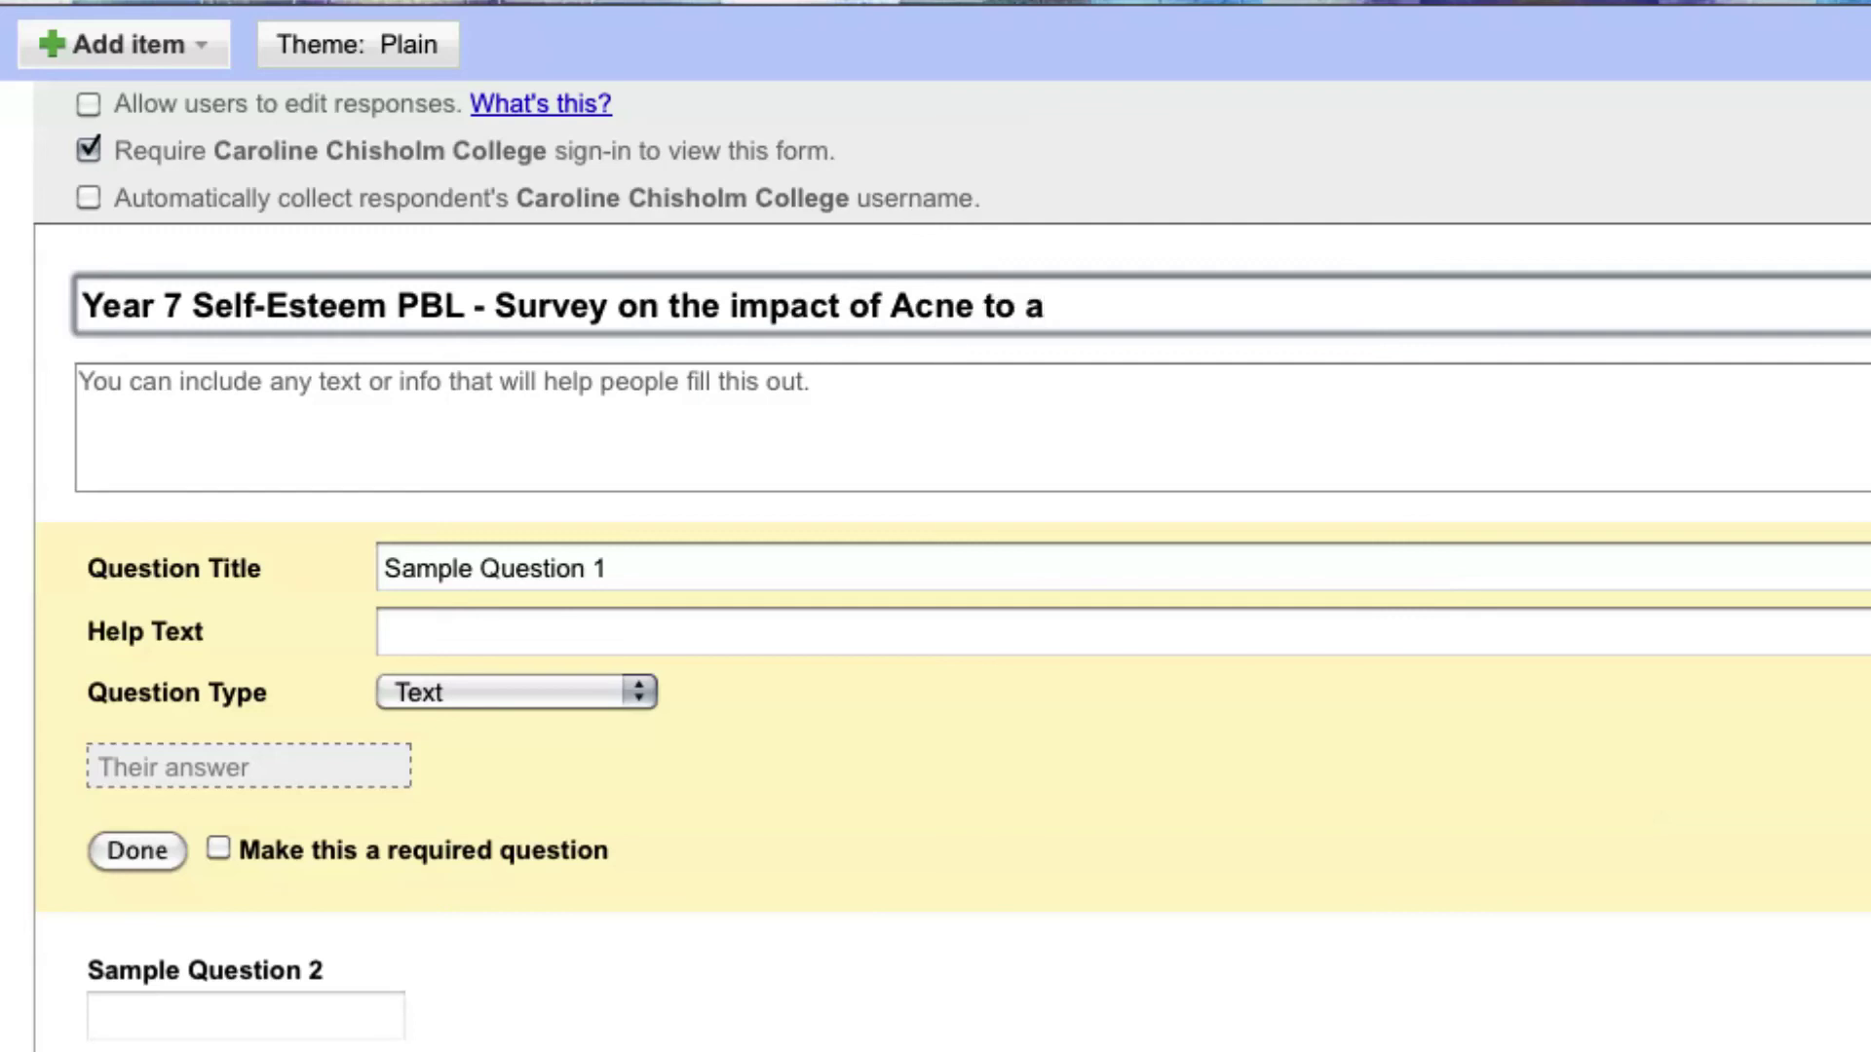
type("person's")
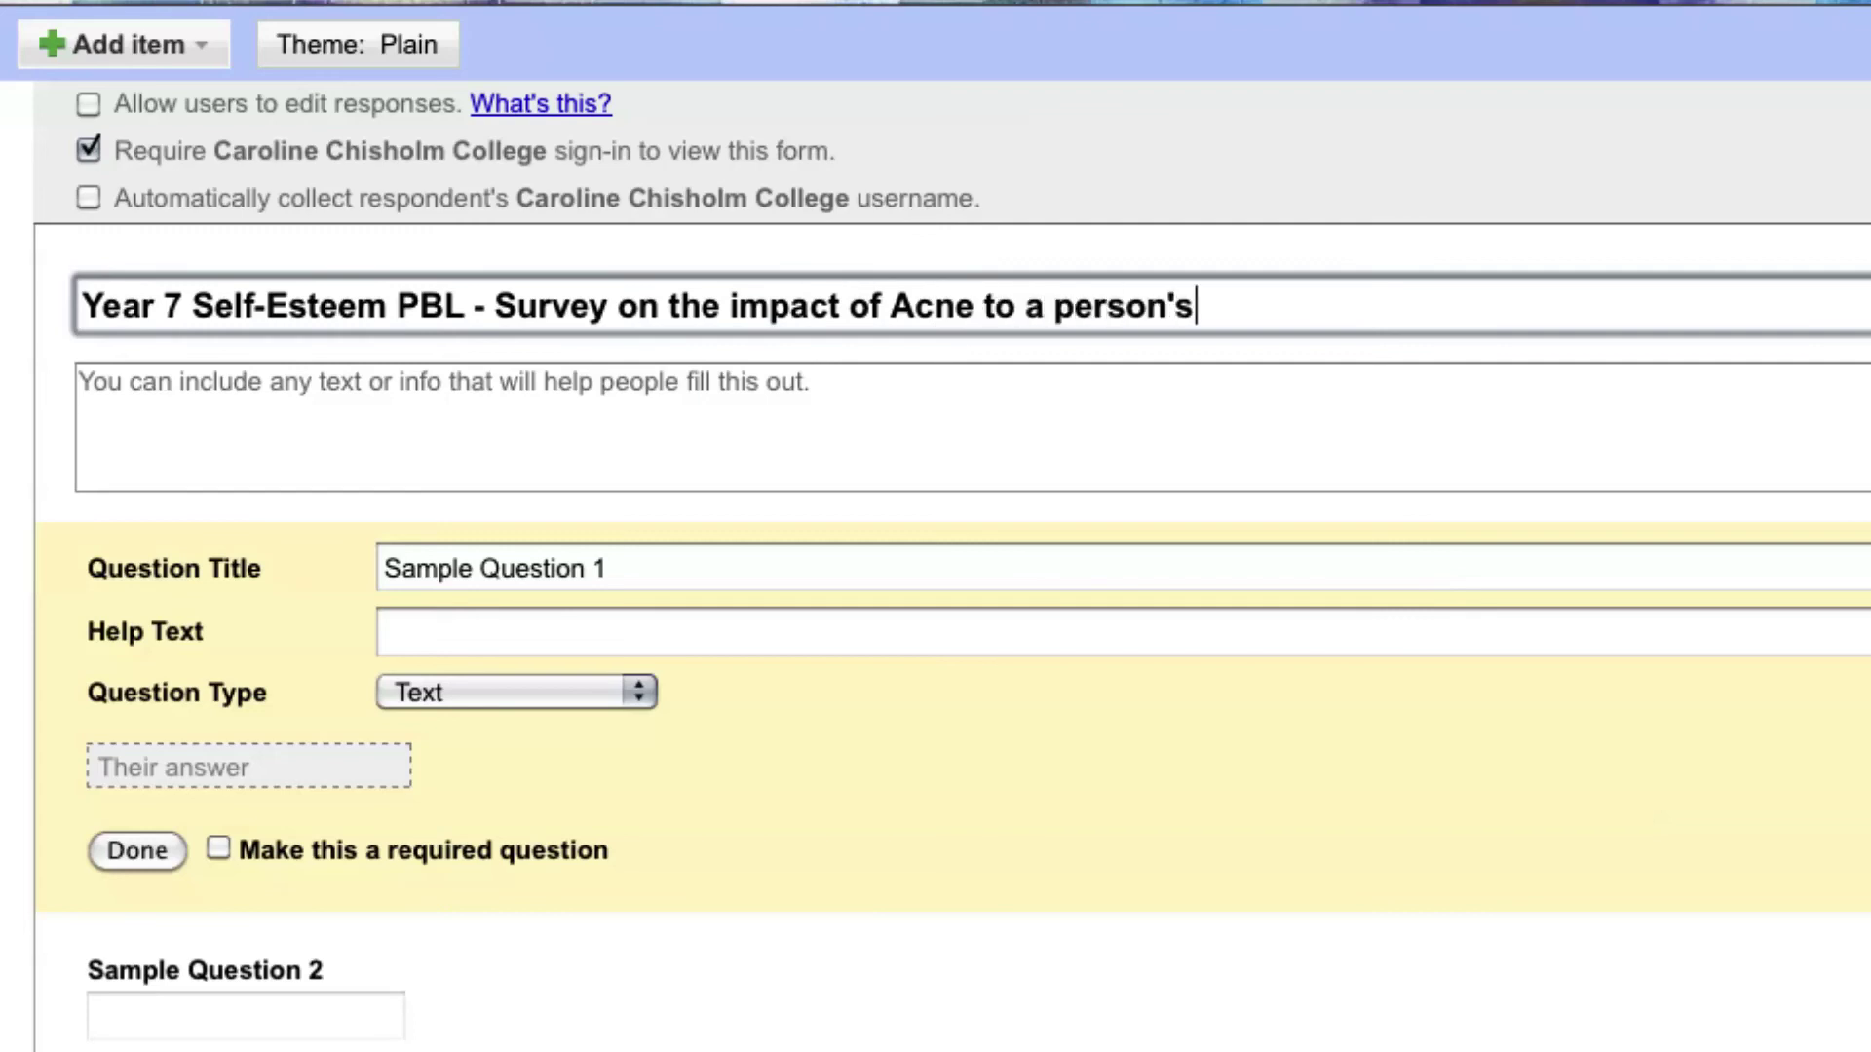
type(" self-esteem")
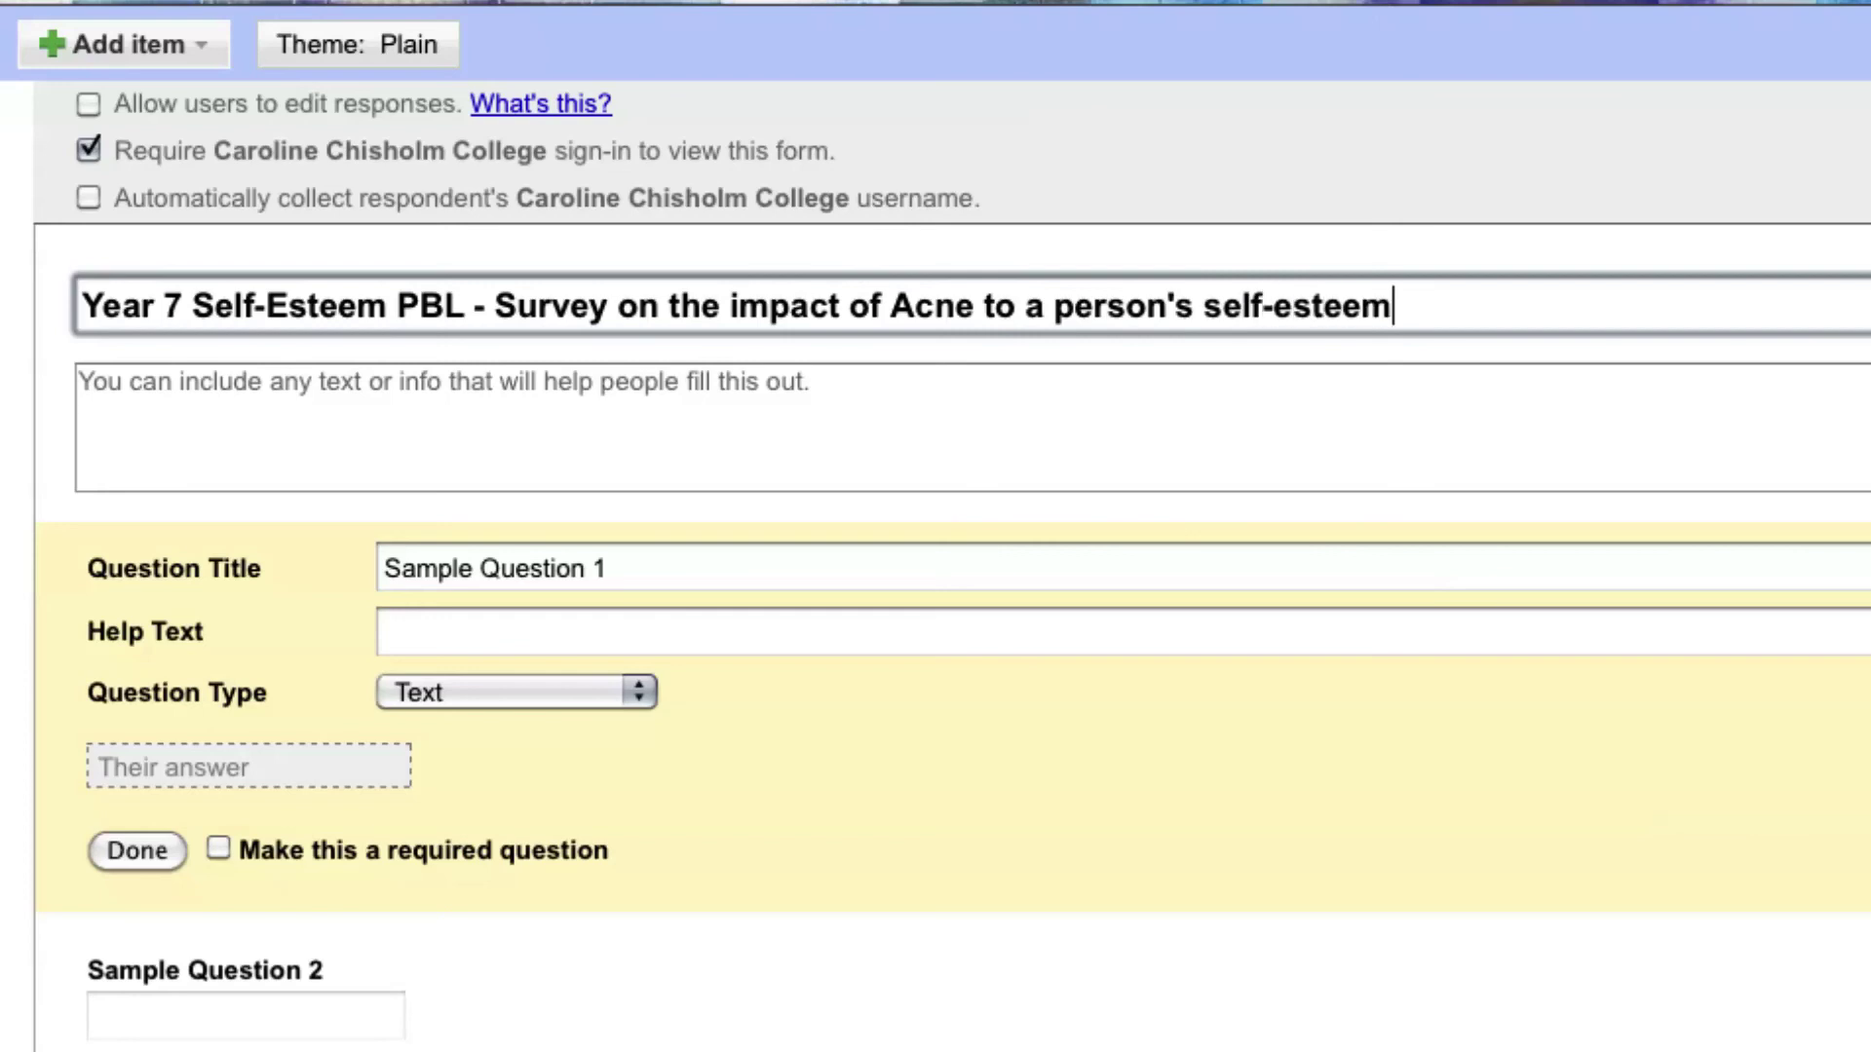
key("alt+Left")
key("alt+Left")
key("alt+Left")
key("alt+Left")
key("alt+Left")
Activate the form's empty description field, switch to Pages and read the introduction and aims in the Survey Process Summary document
left_click(136, 394)
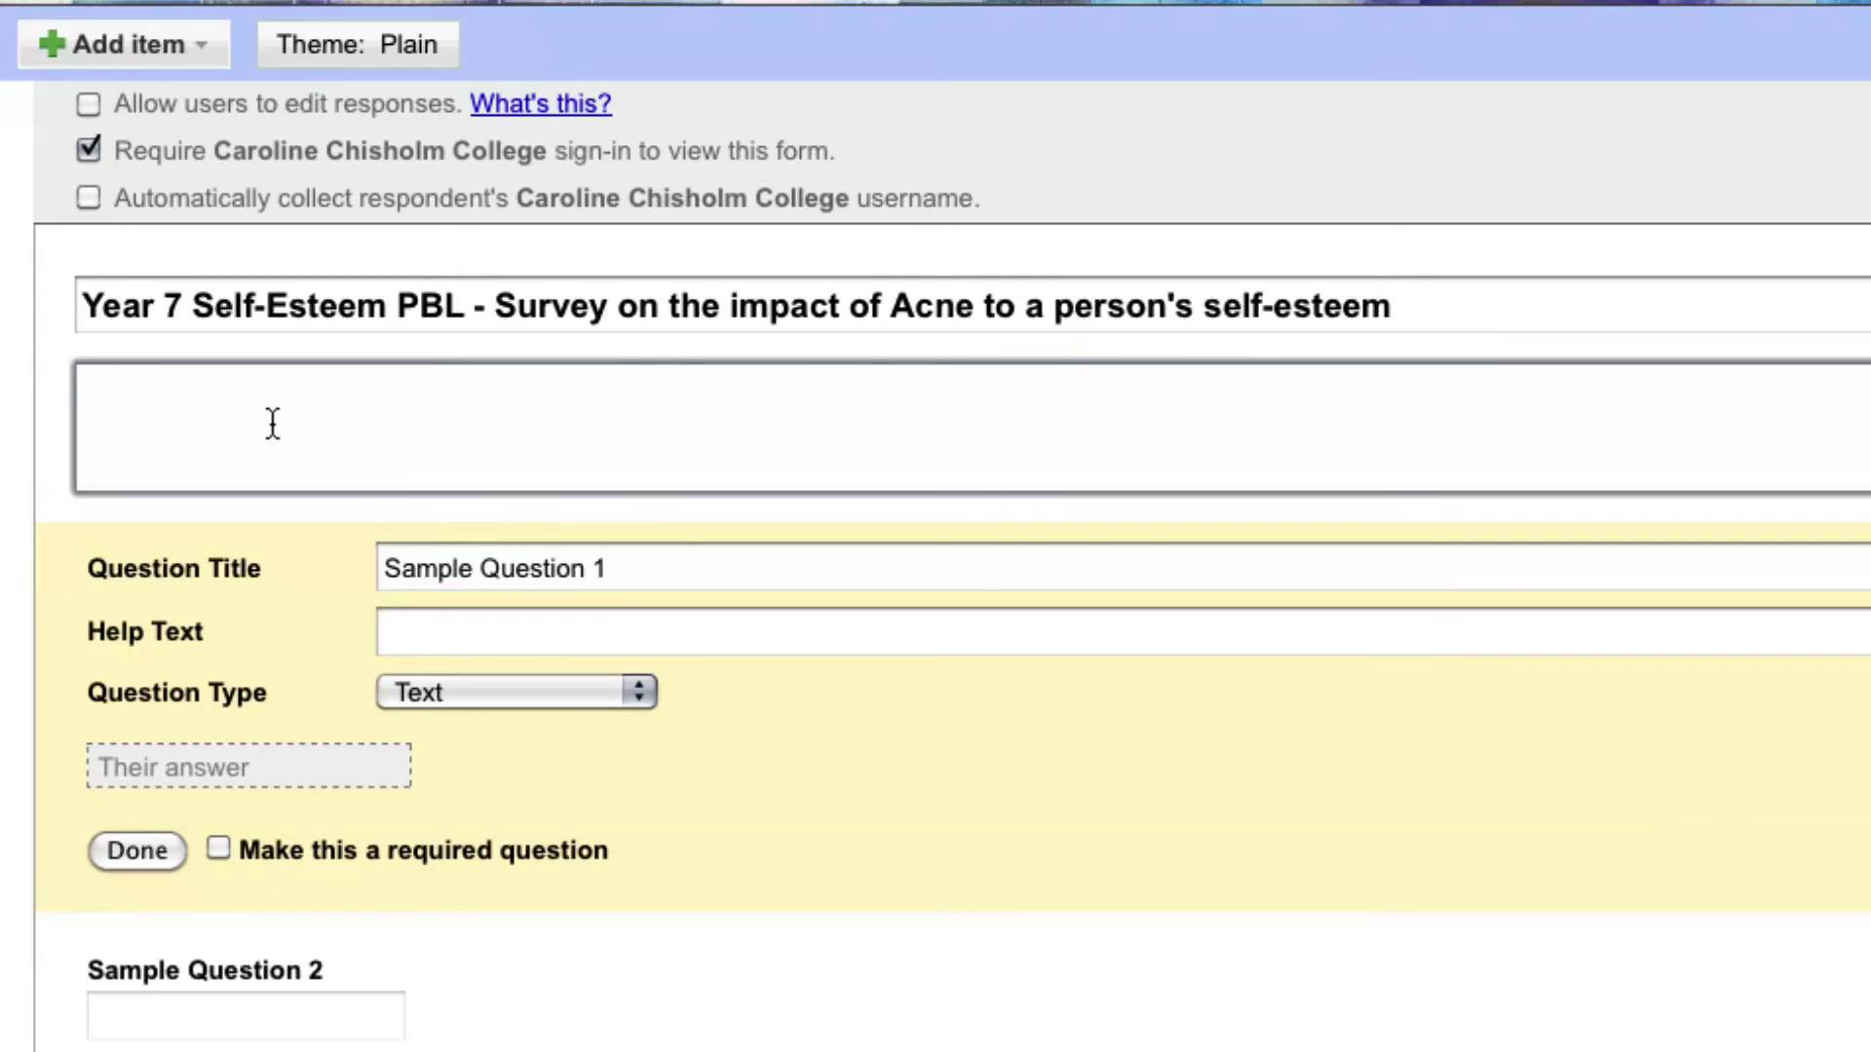
key("super+Tab")
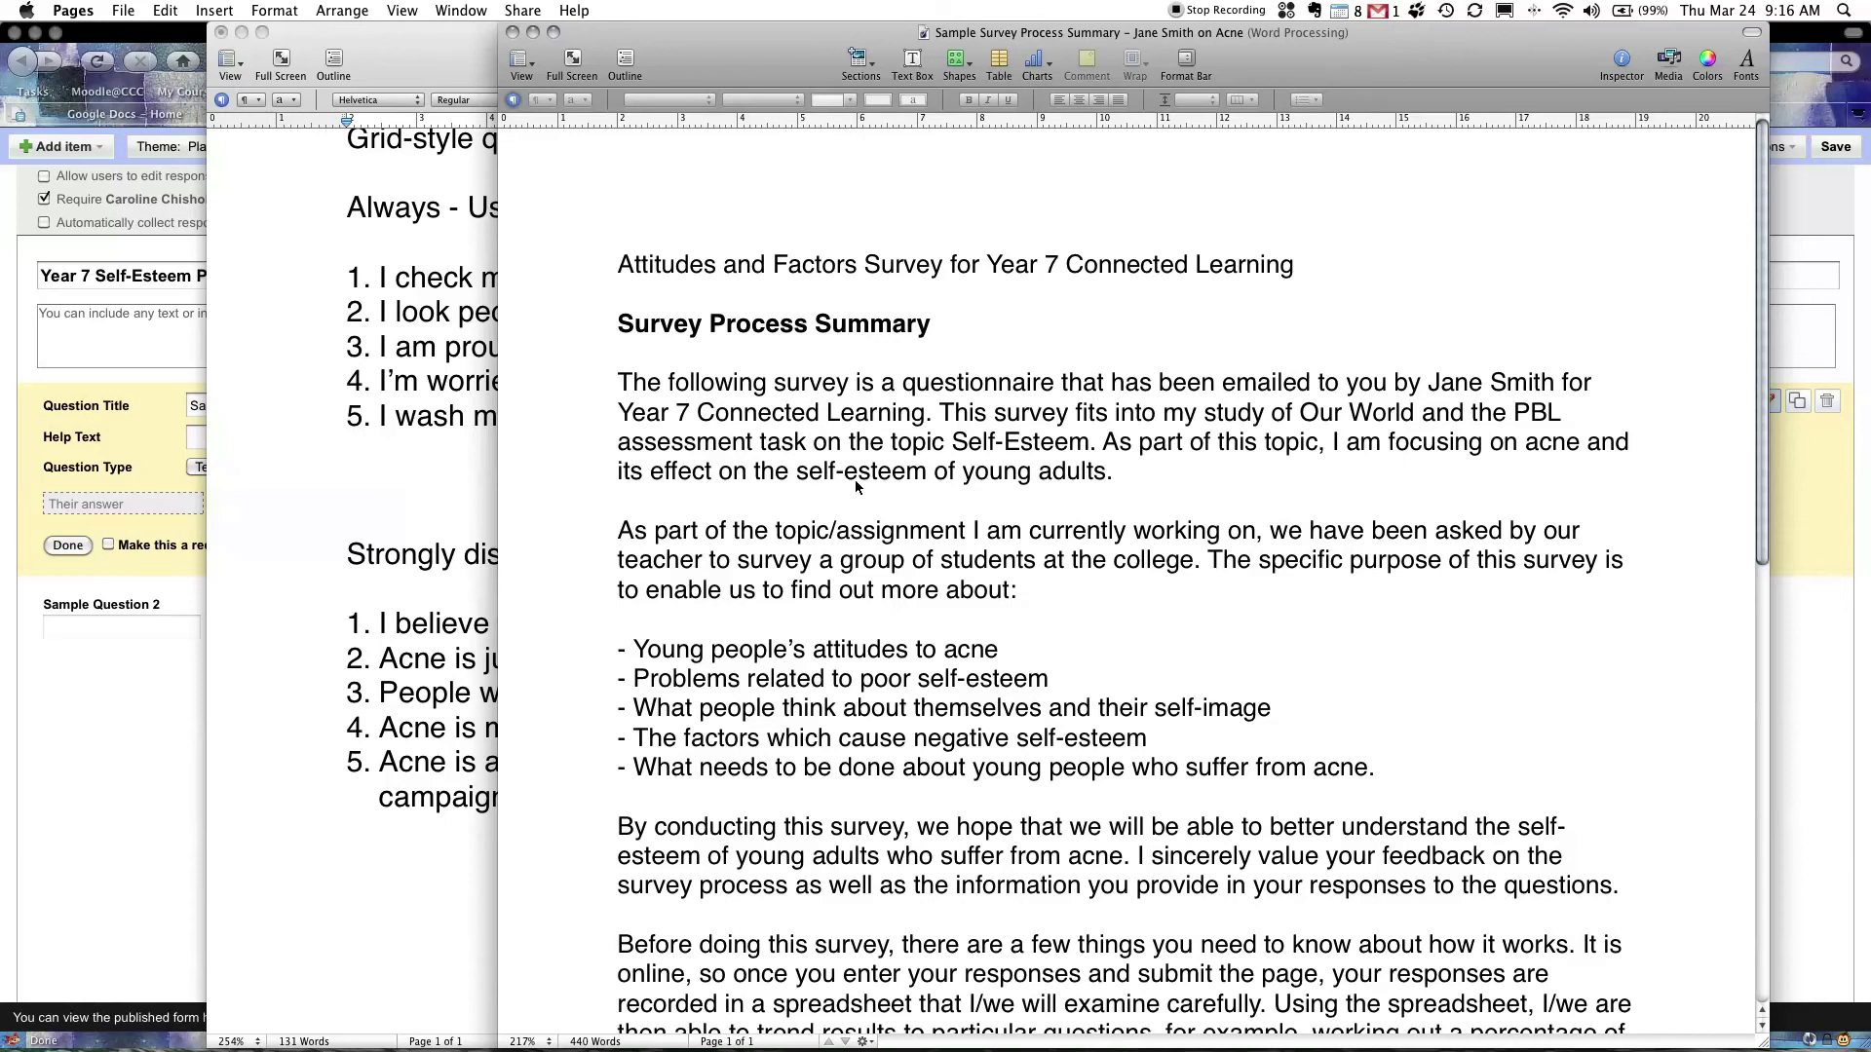
scroll(848, 477, "down", 3)
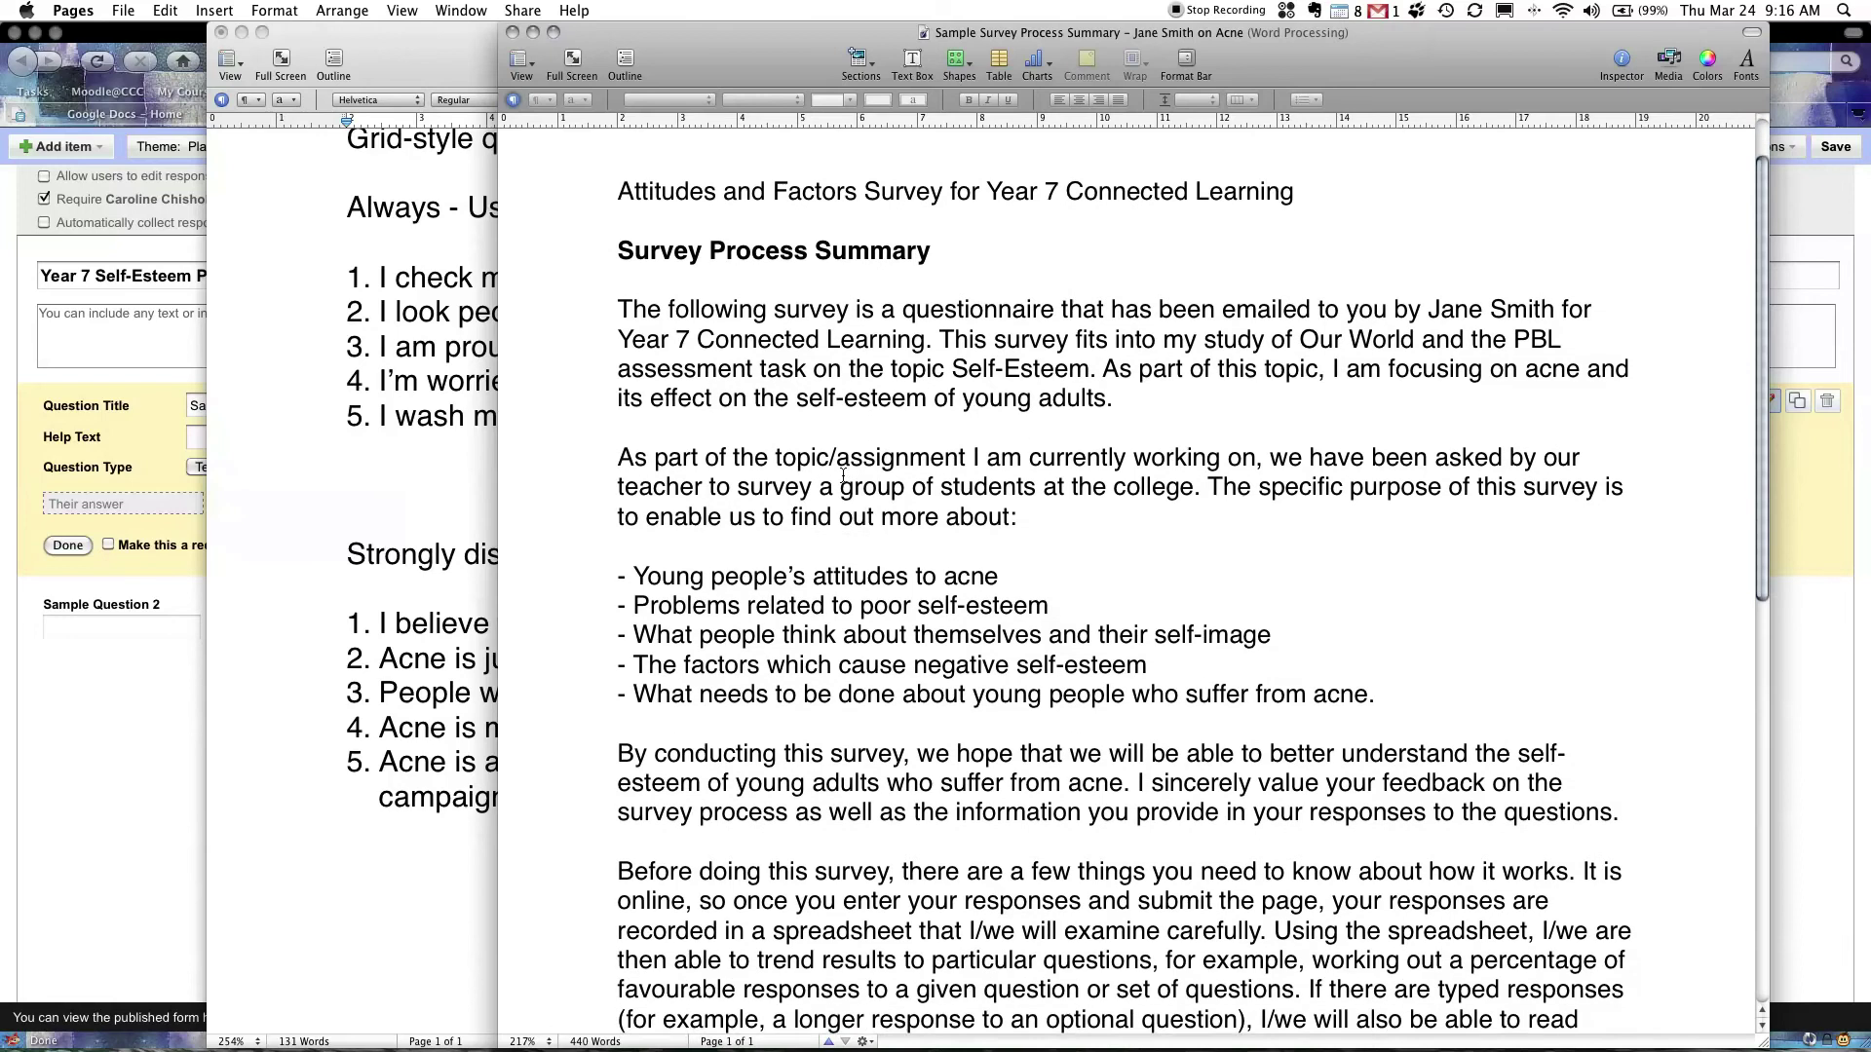
scroll(844, 476, "up", 1)
scroll(843, 477, "down", 2)
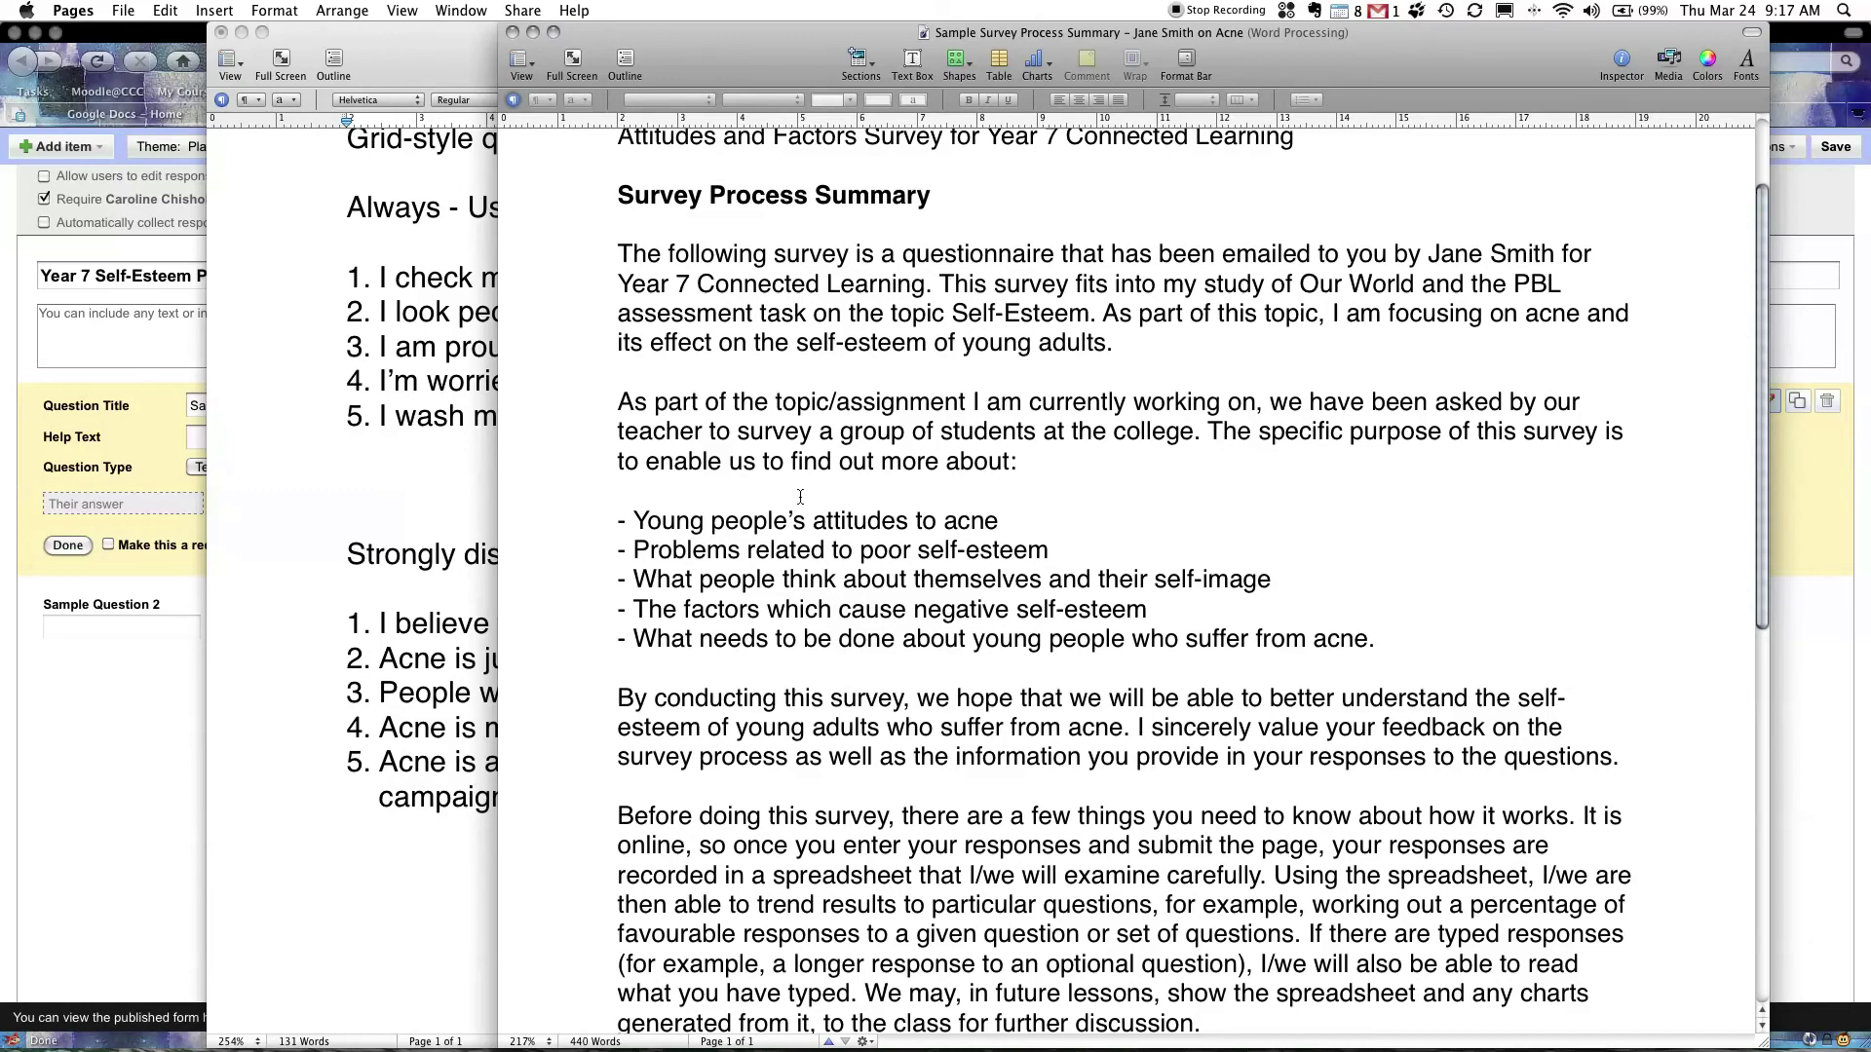
scroll(800, 497, "down", 3)
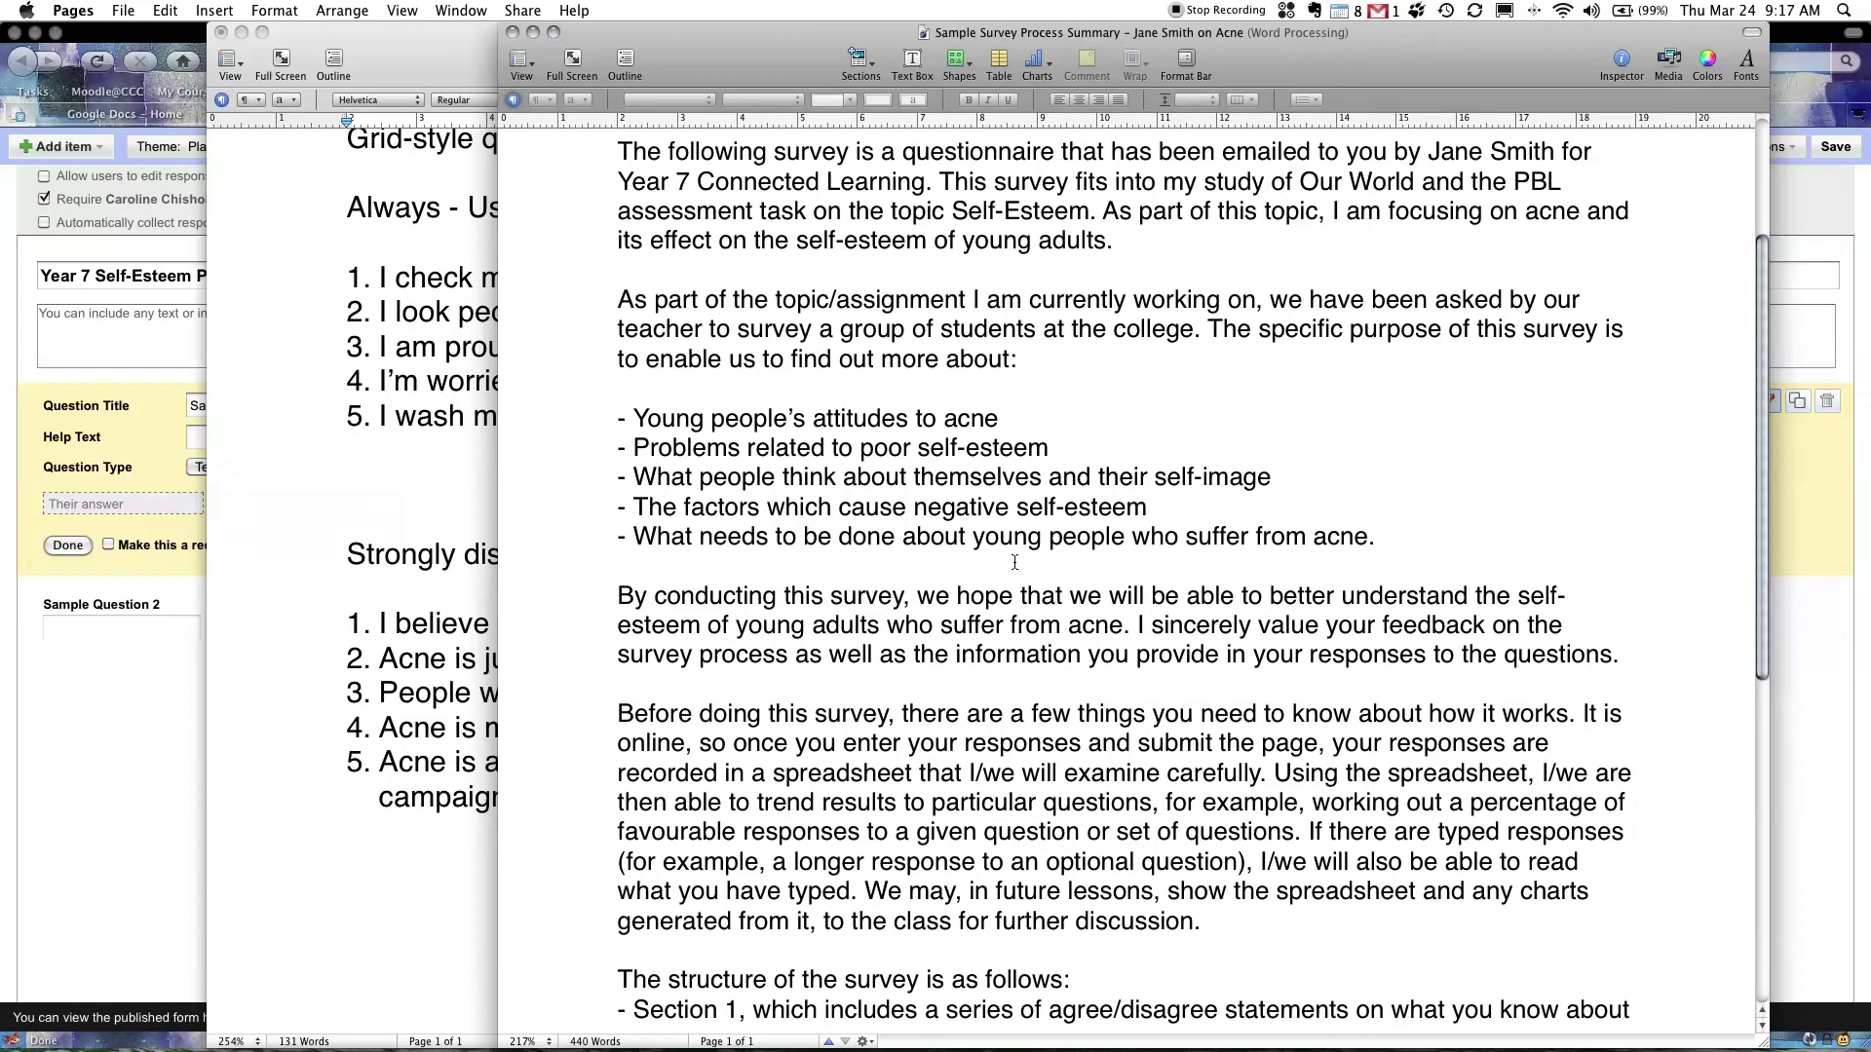
scroll(958, 568, "down", 3)
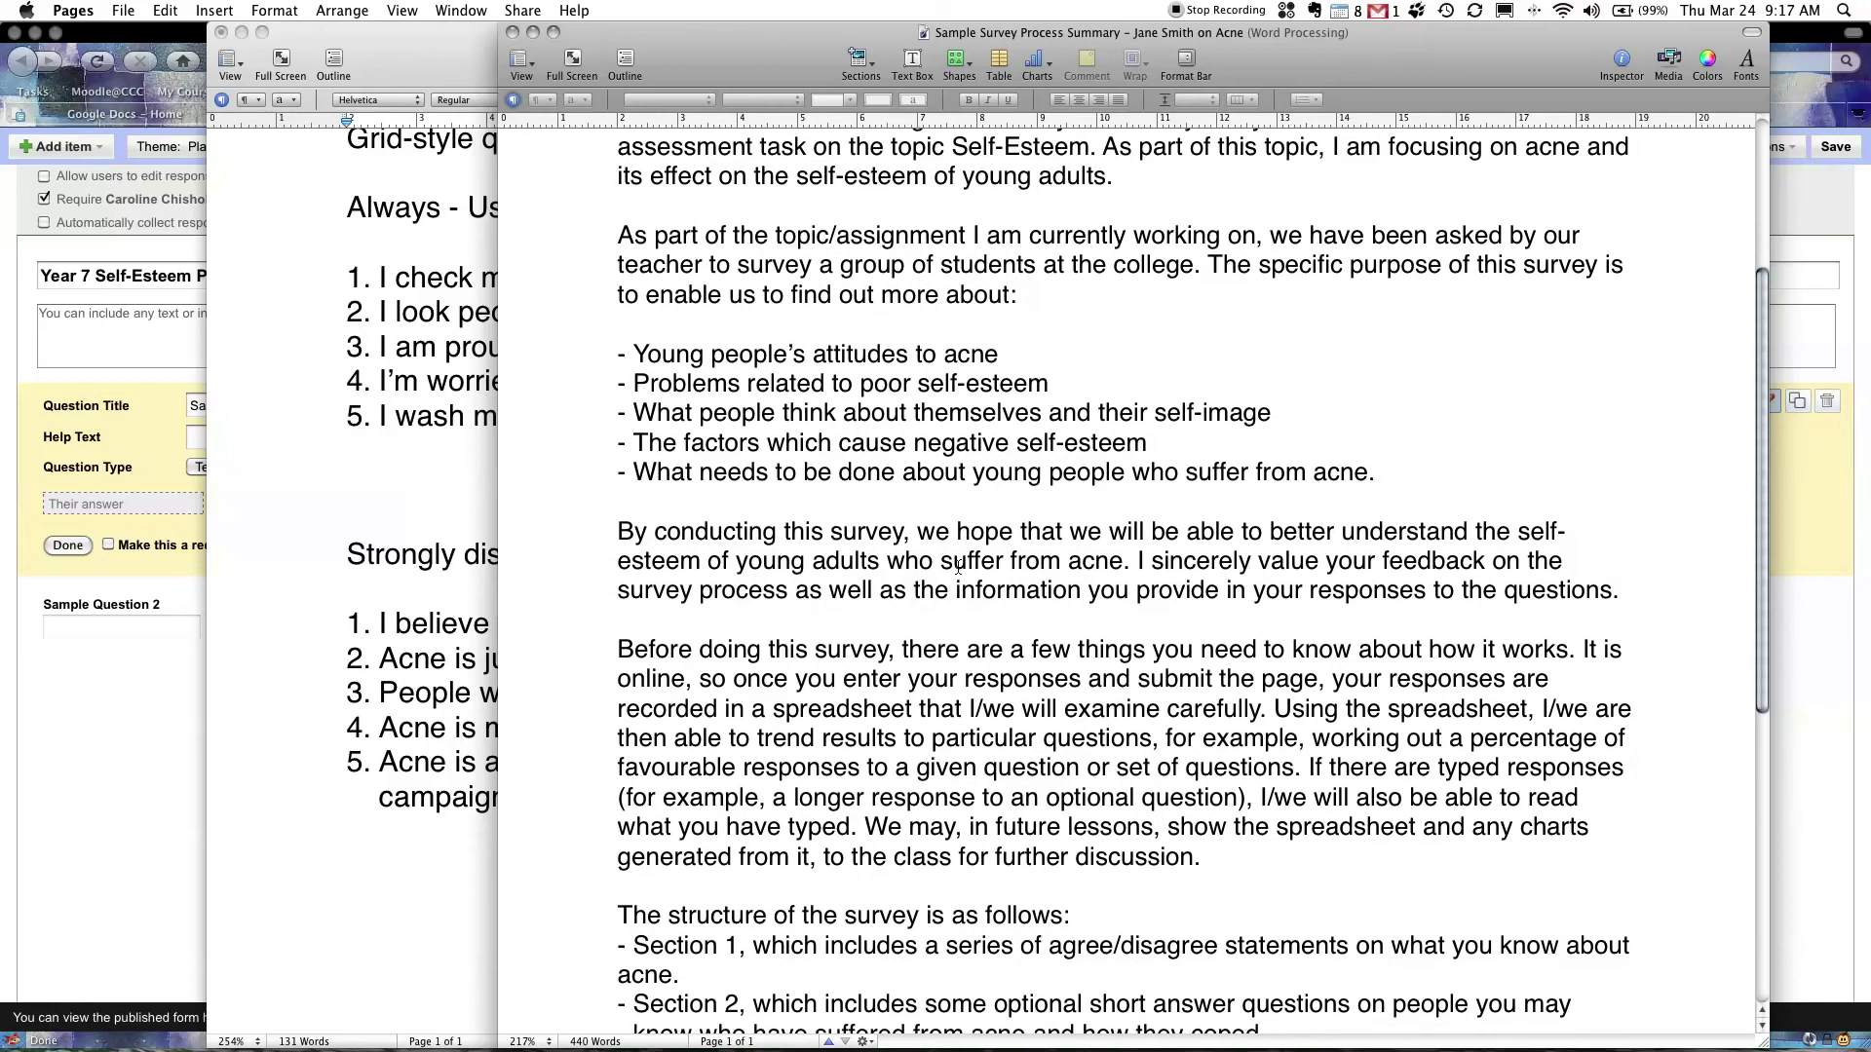
scroll(858, 543, "down", 3)
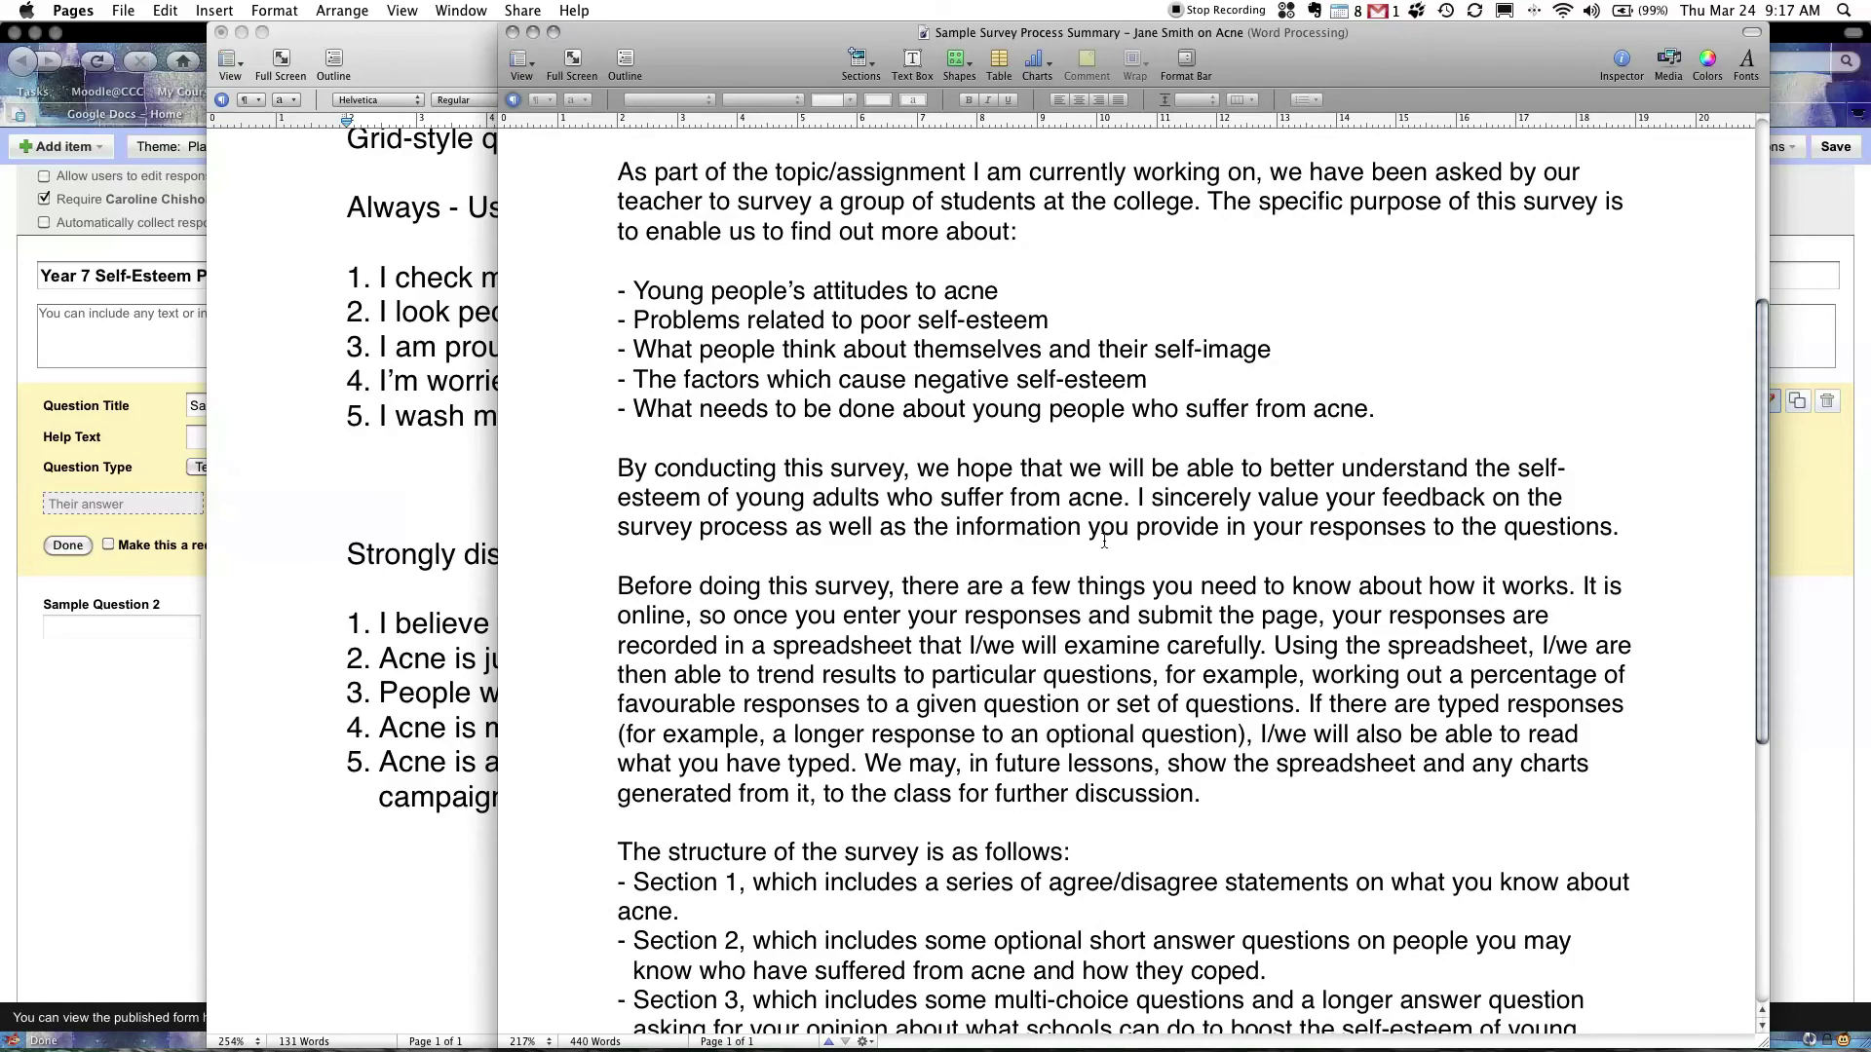
scroll(835, 543, "down", 3)
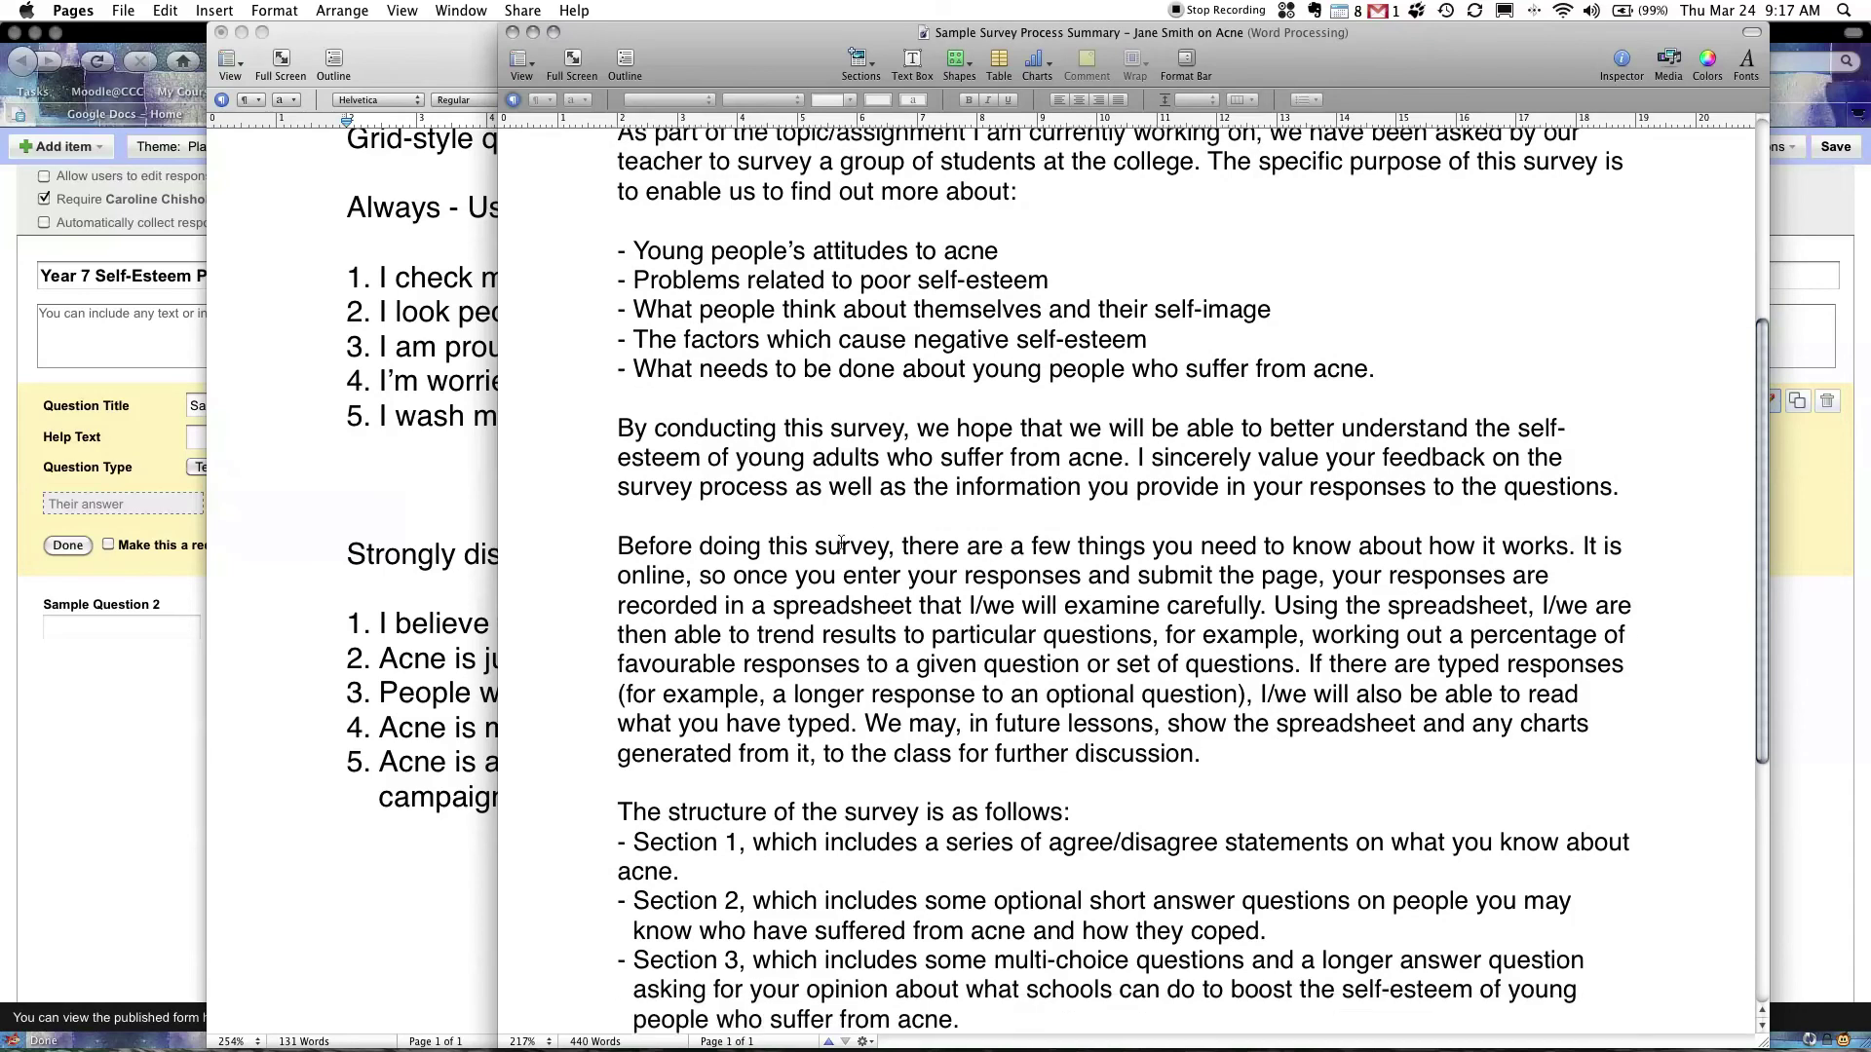
scroll(841, 543, "down", 7)
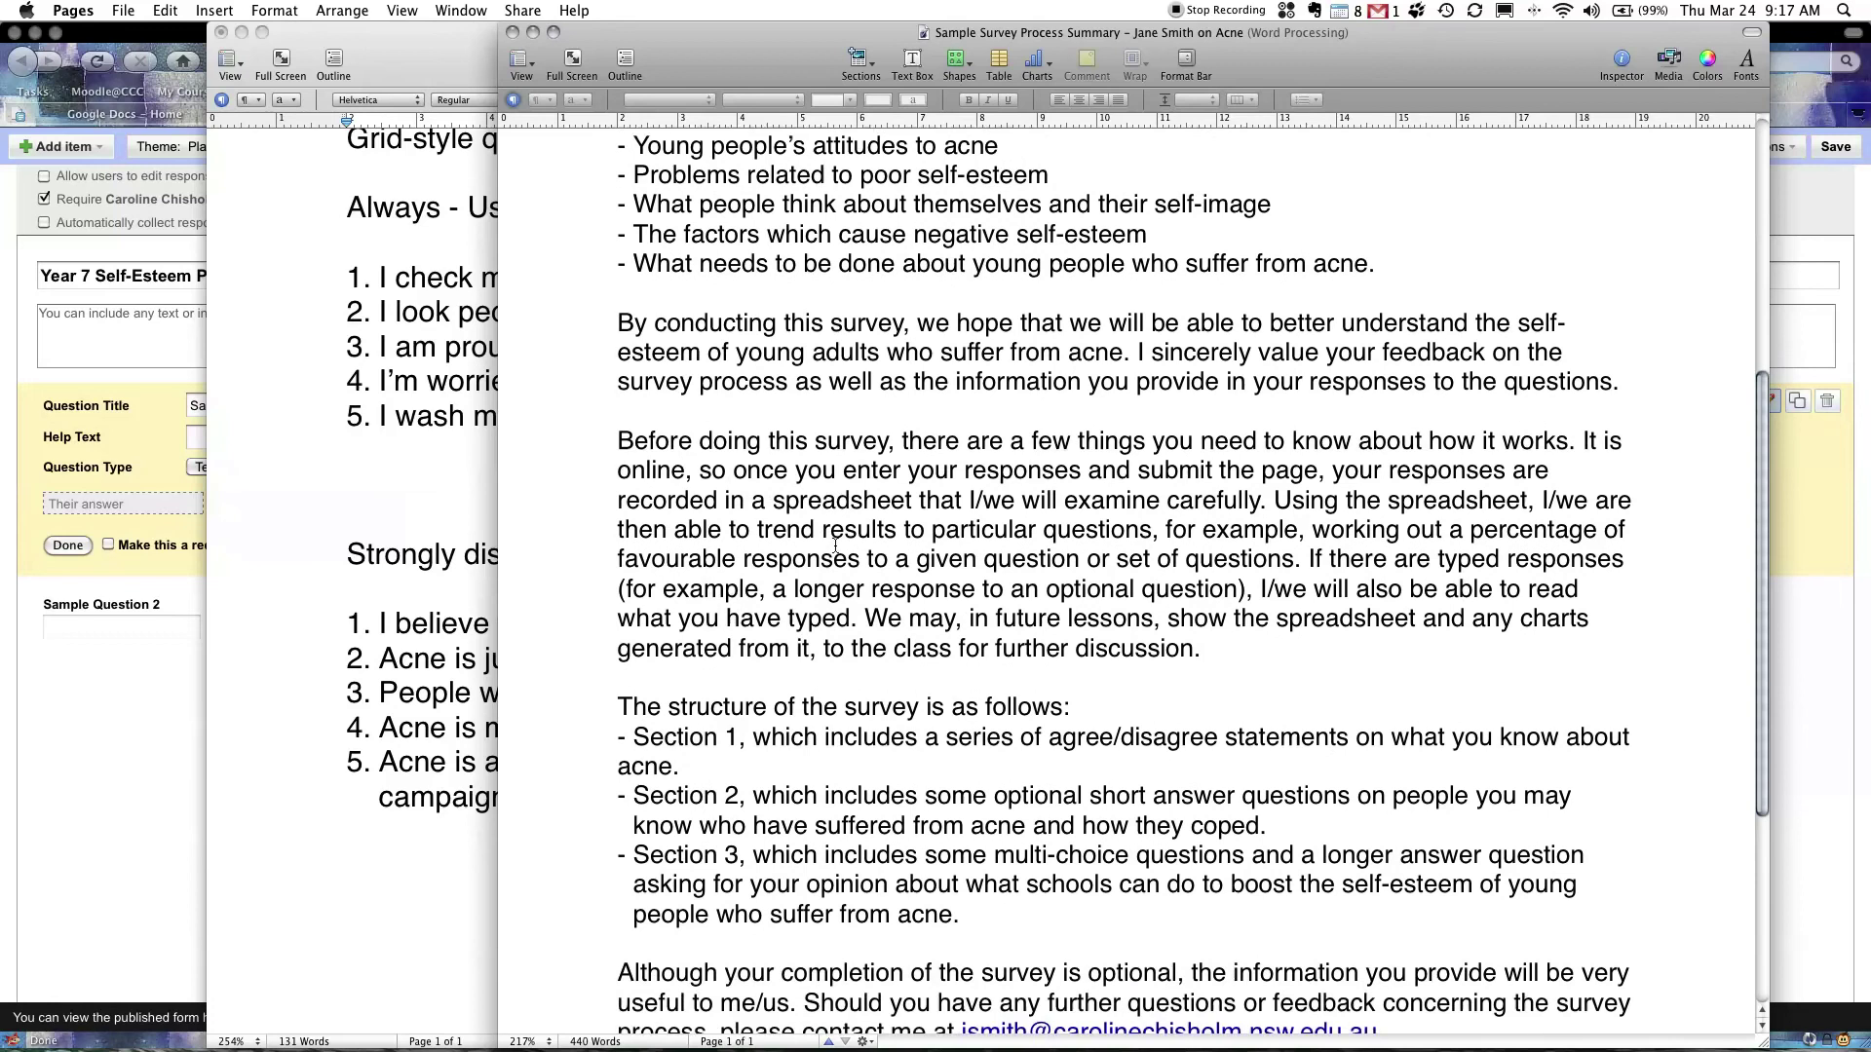
Examine the summary's paragraph on how responses are used, the three-section survey structure, and the closing note on optional completion and contact e-mail
left_click_drag(612, 372, 1265, 586)
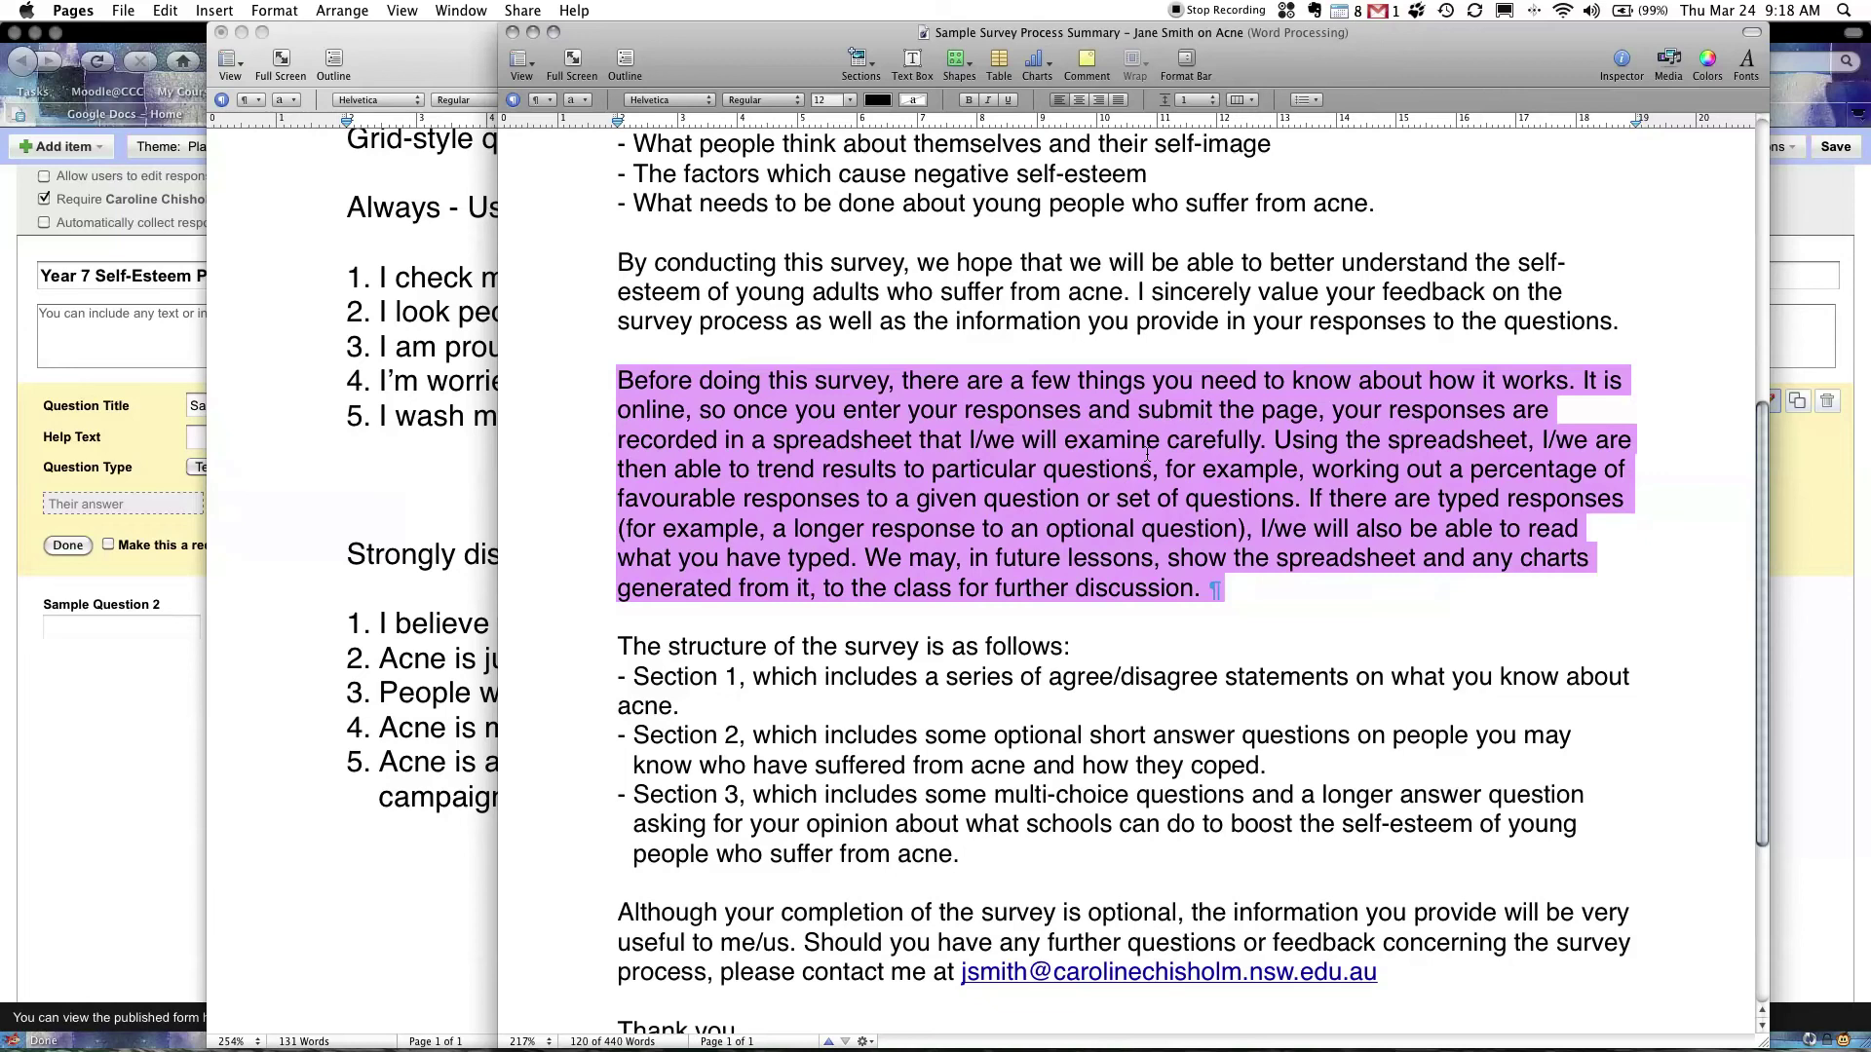
left_click(908, 631)
left_click_drag(864, 557, 1232, 586)
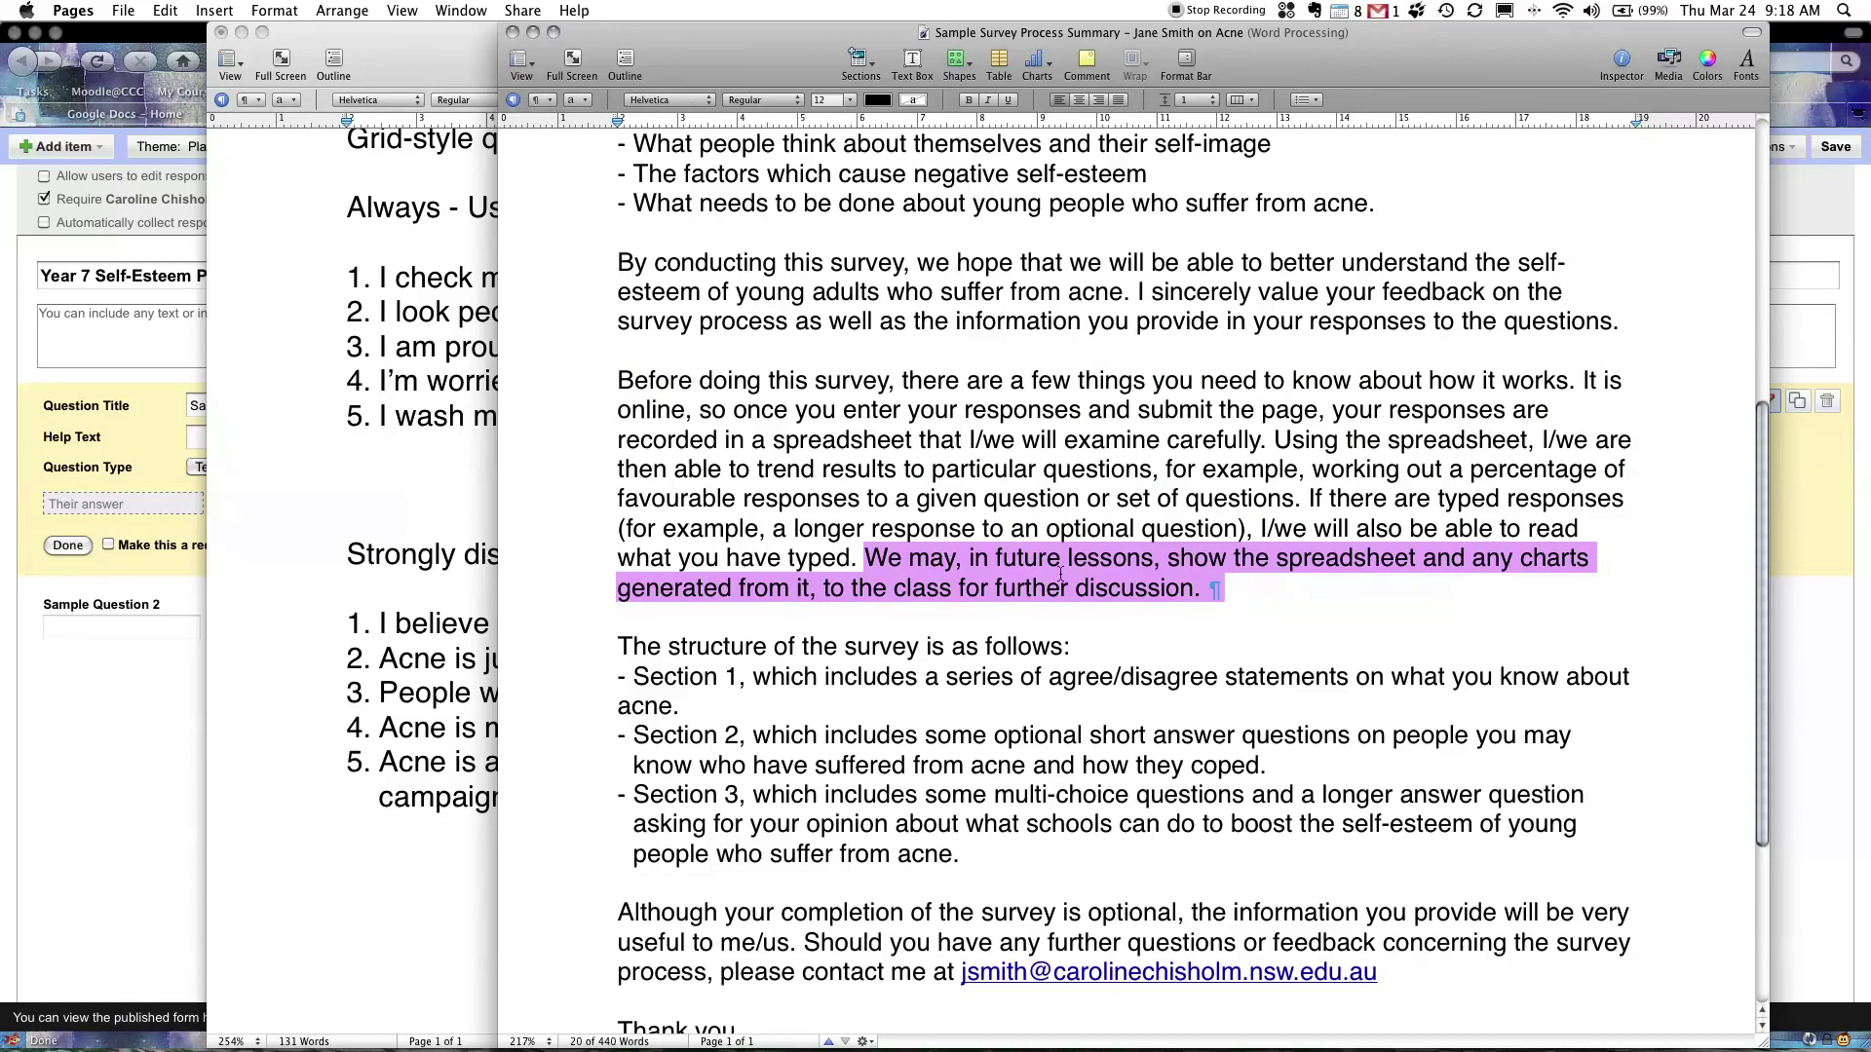
scroll(822, 559, "down", 3)
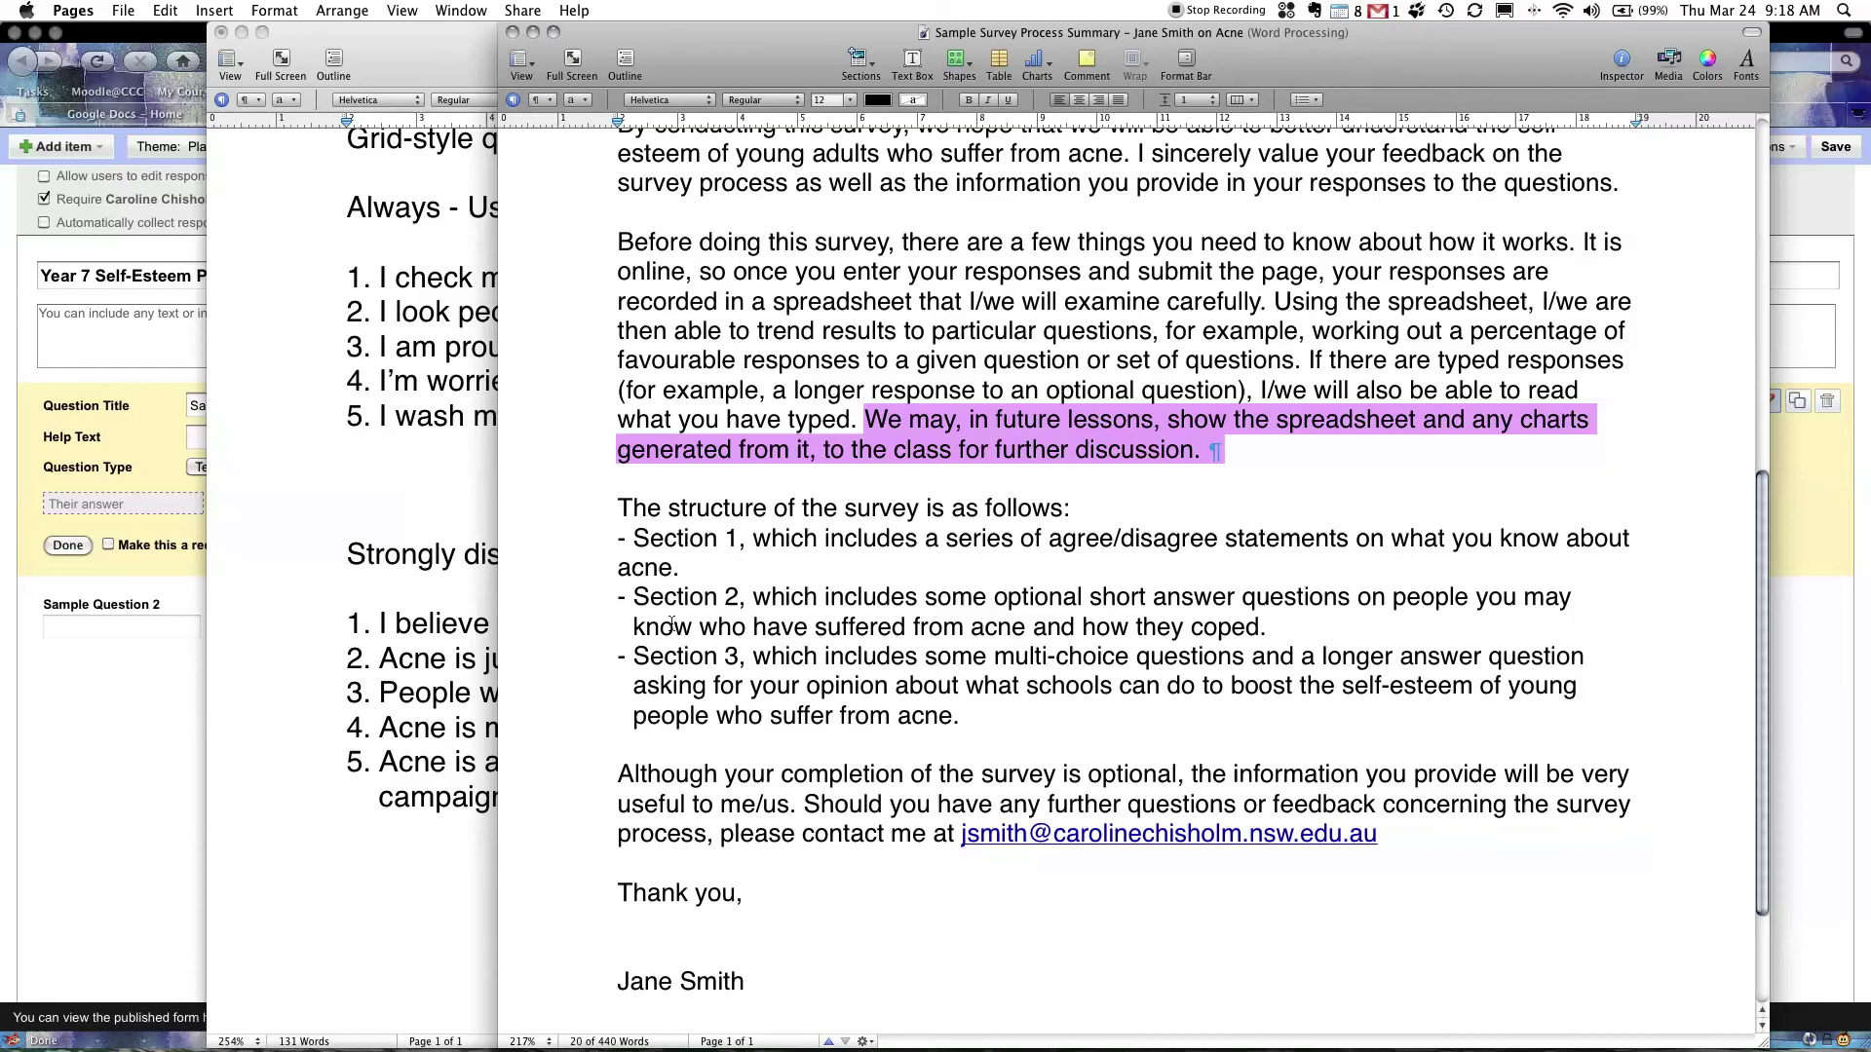
left_click_drag(632, 538, 738, 573)
left_click(753, 665)
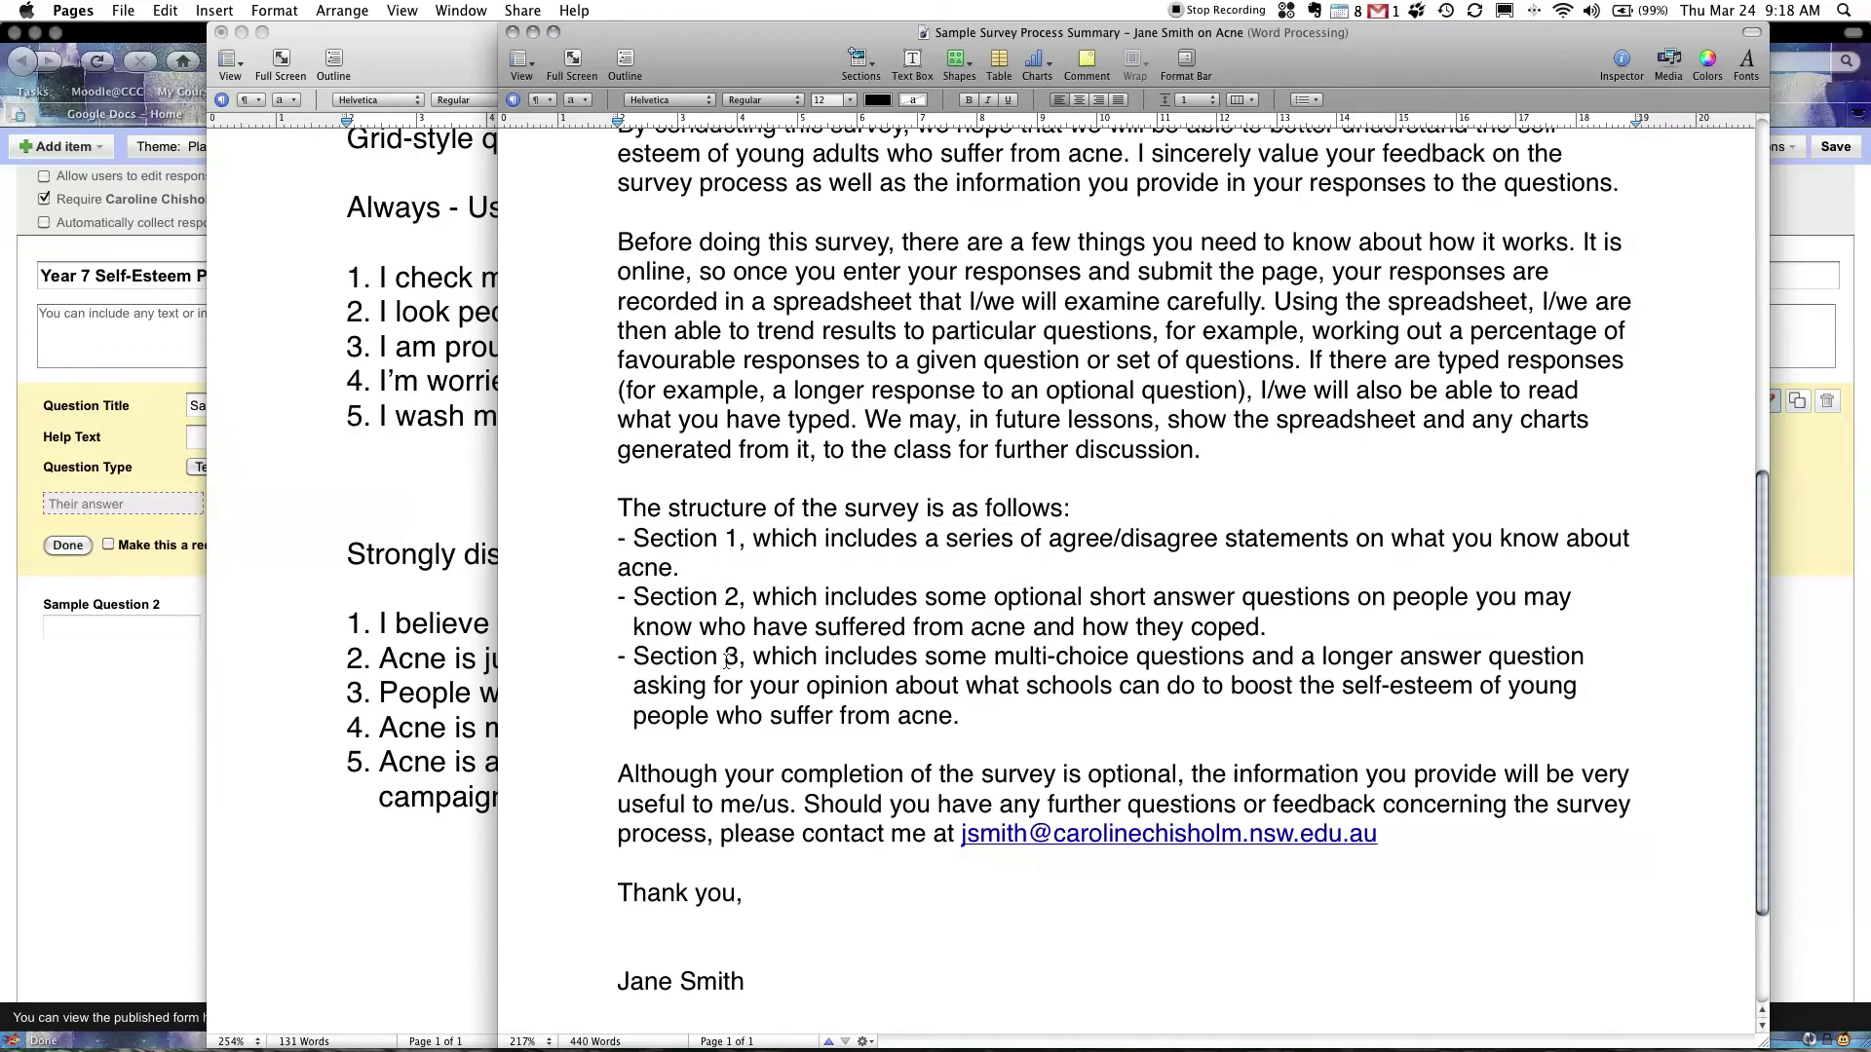
scroll(666, 543, "down", 2)
left_click(687, 548)
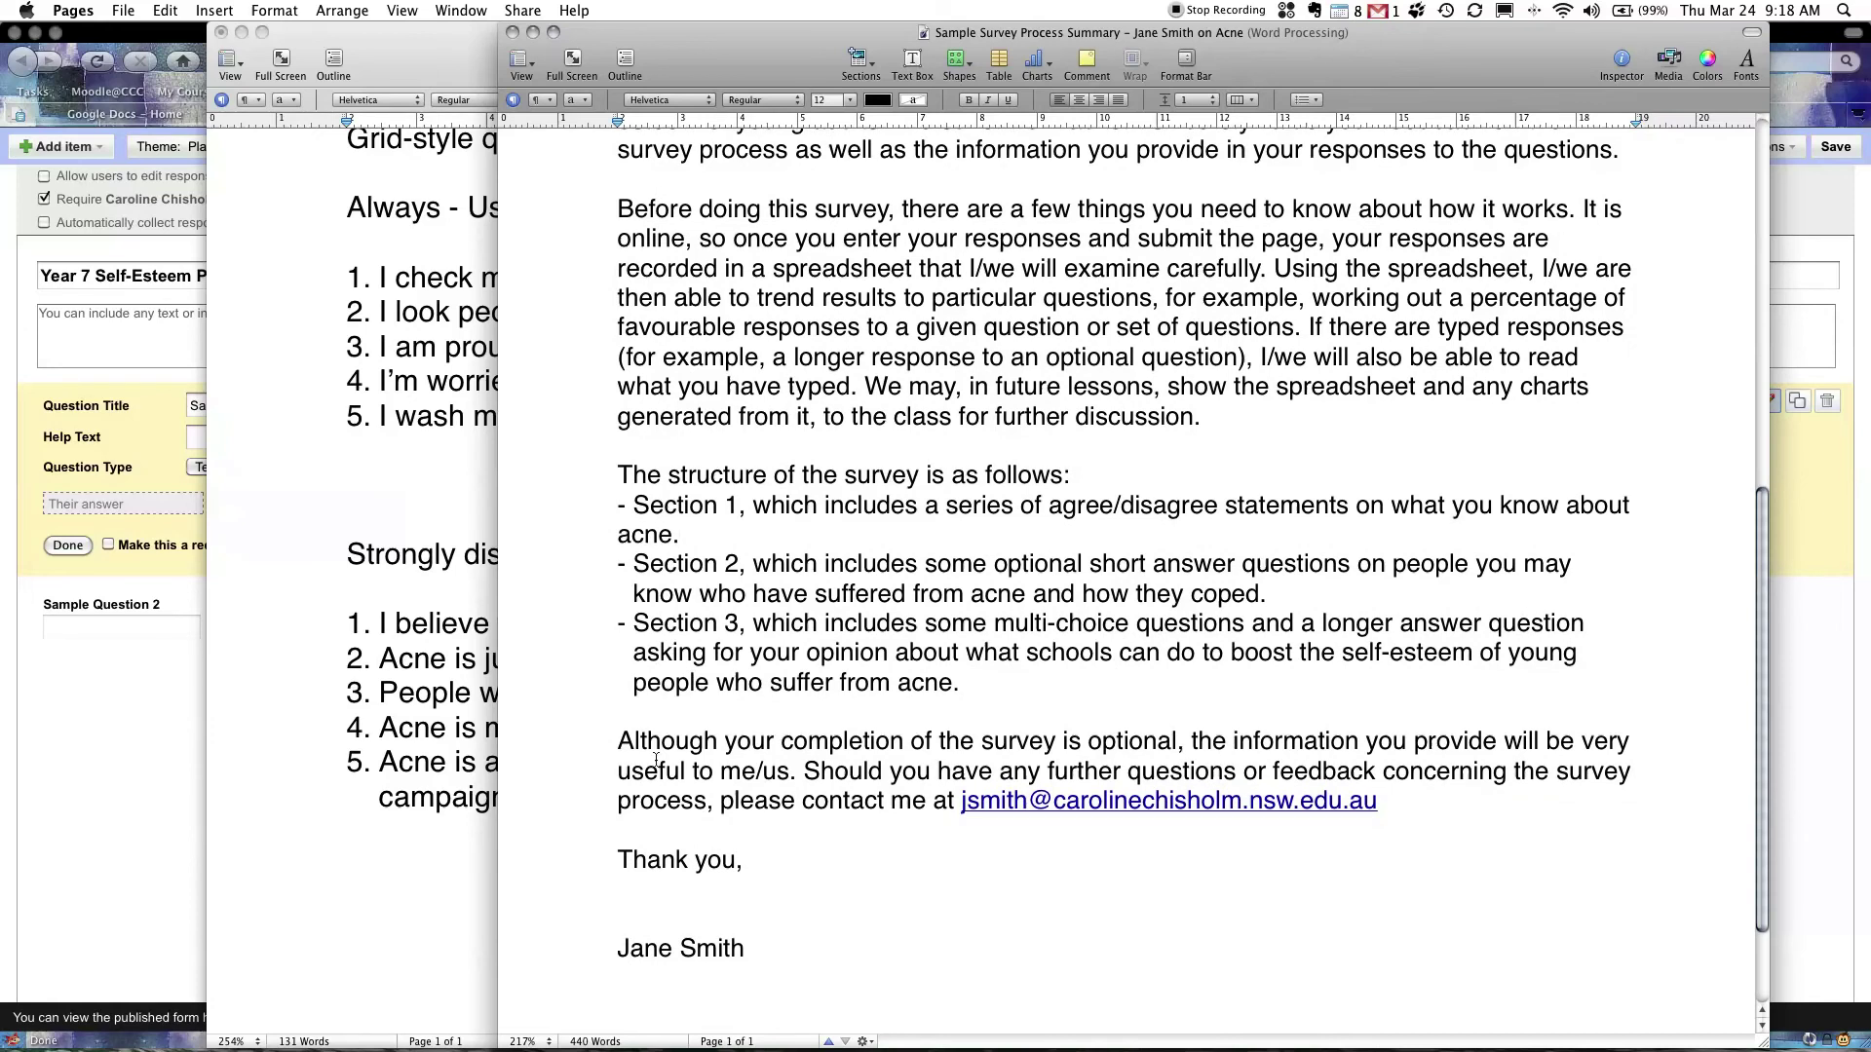
scroll(669, 747, "down", 1)
left_click_drag(617, 716, 1184, 722)
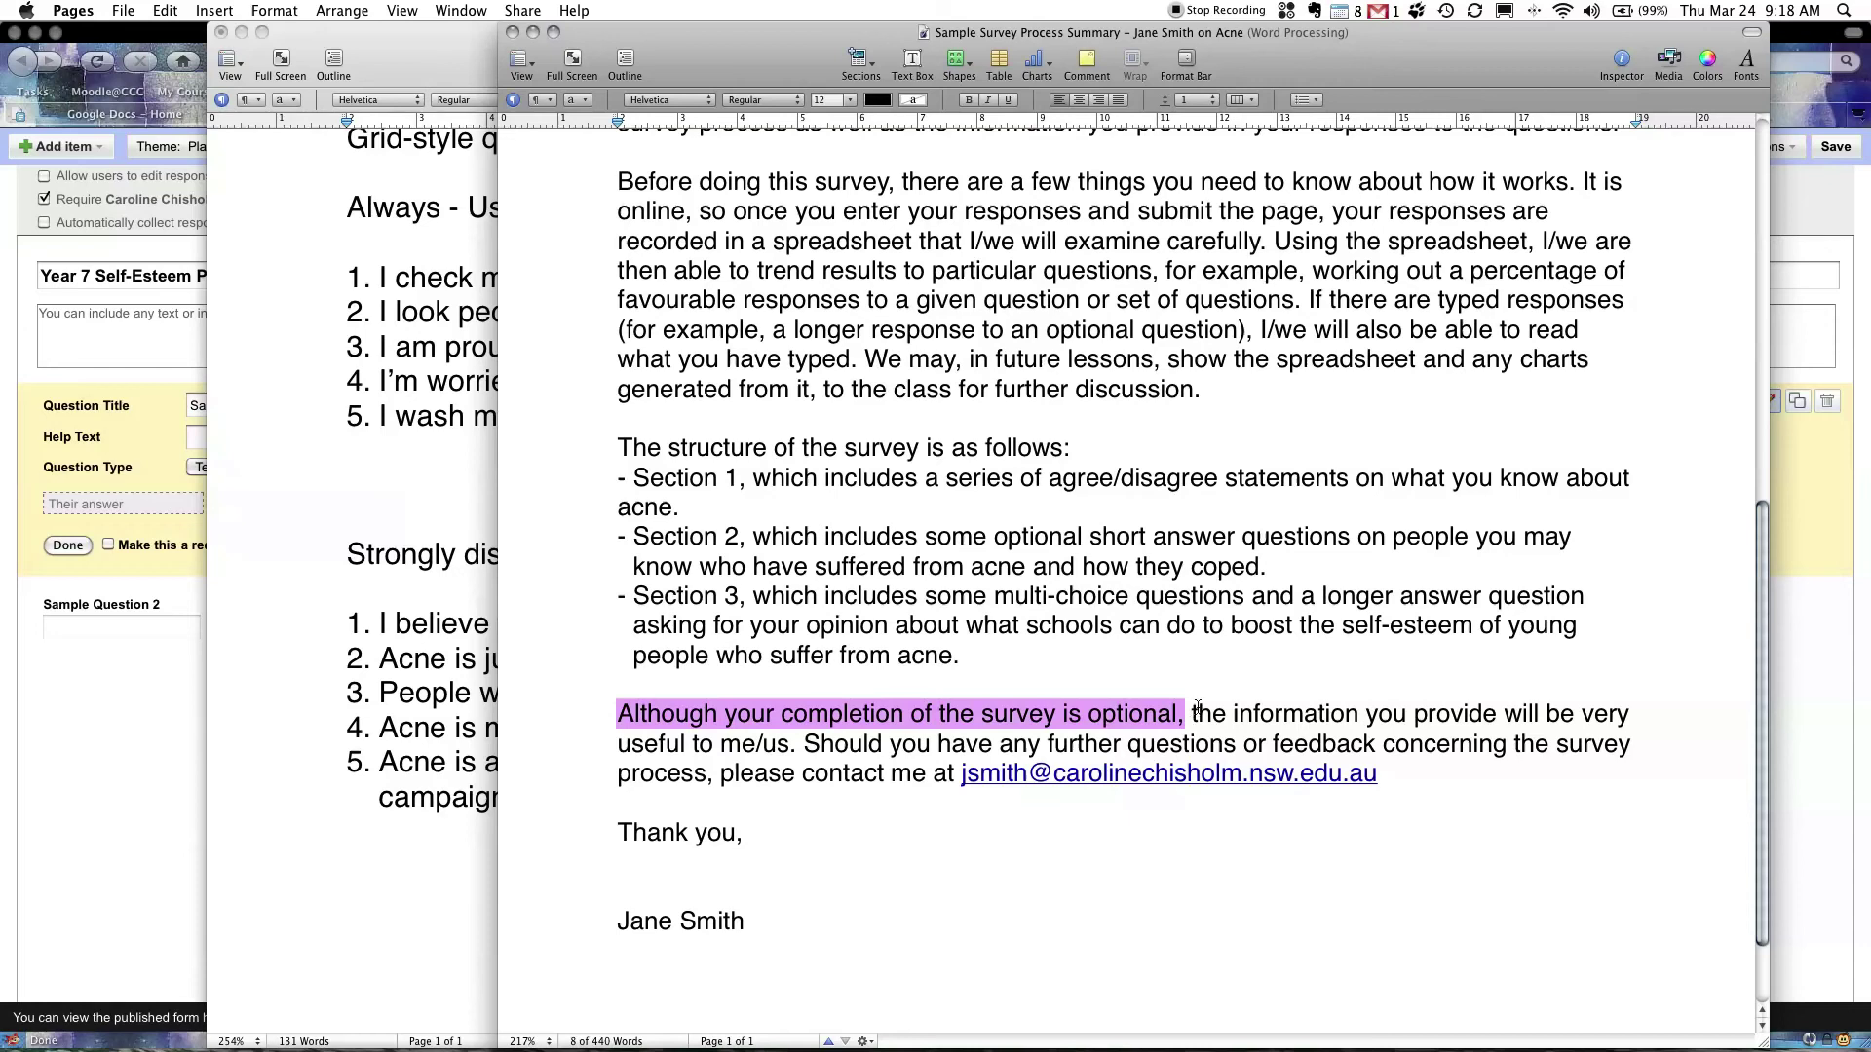
left_click(1191, 724)
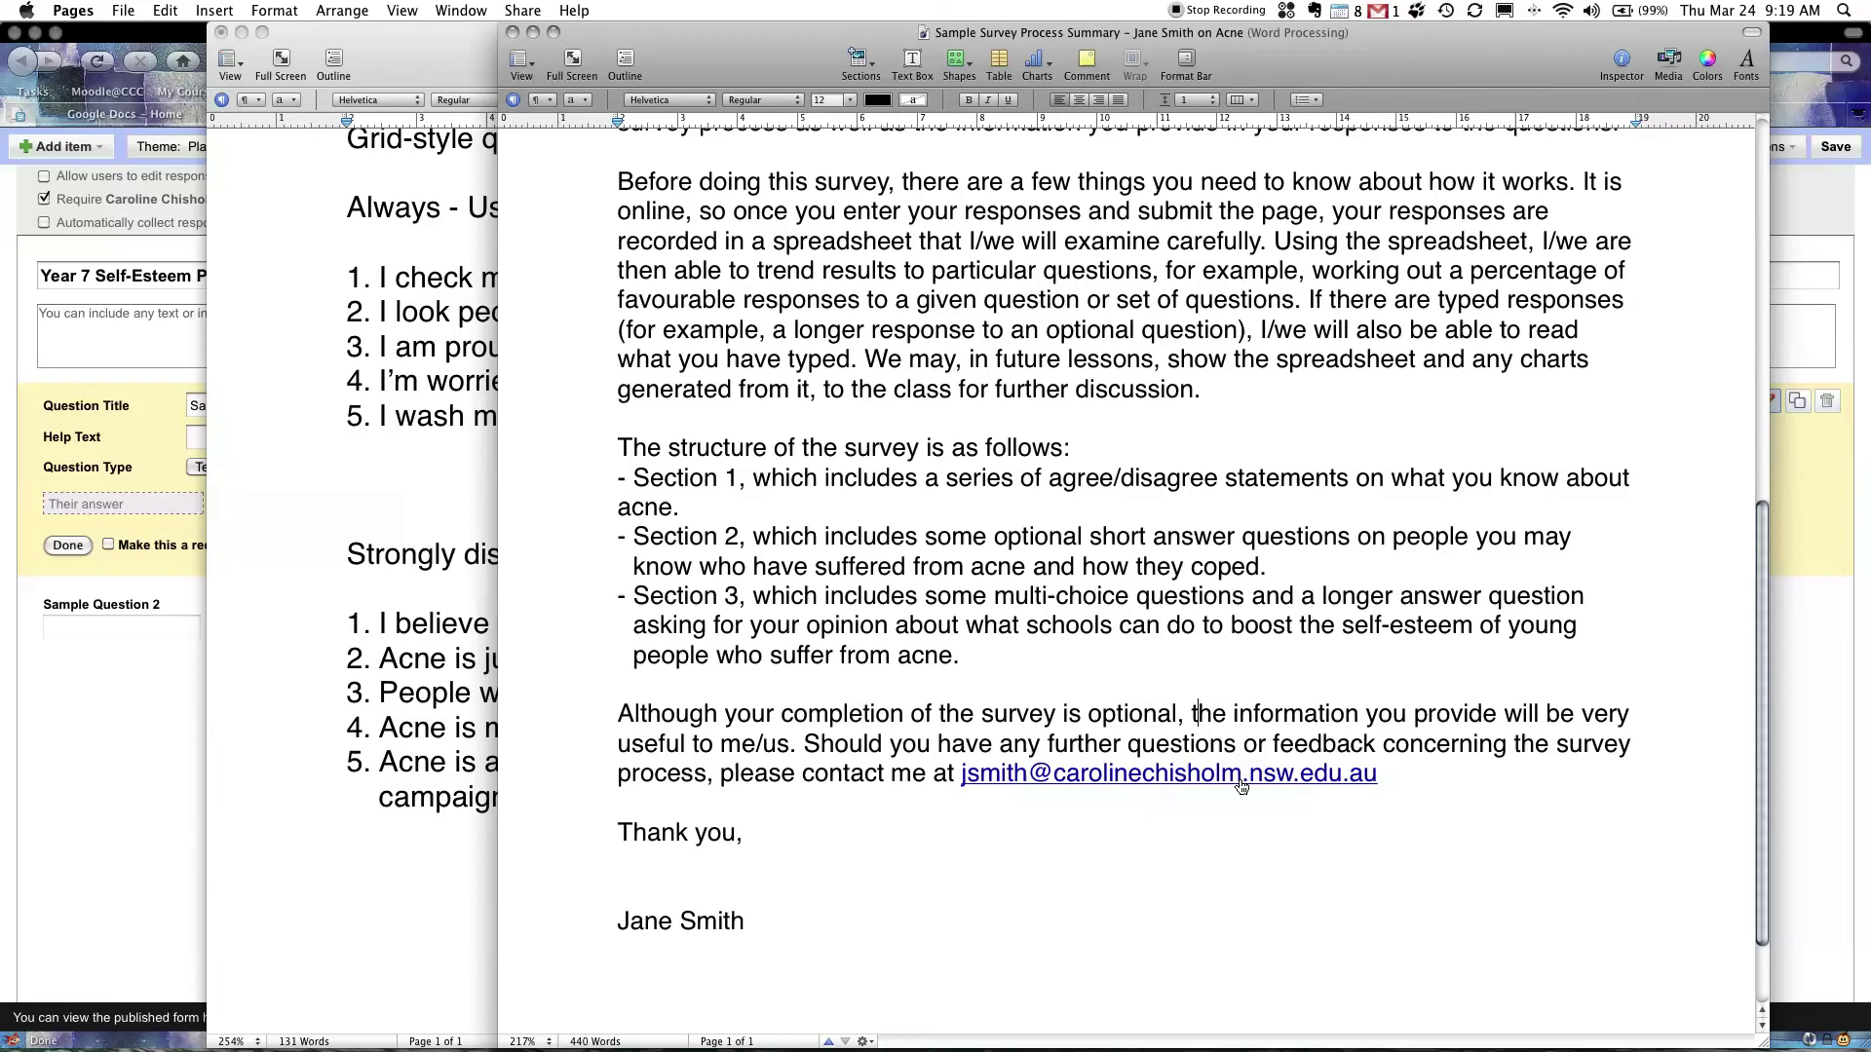
left_click(1102, 785)
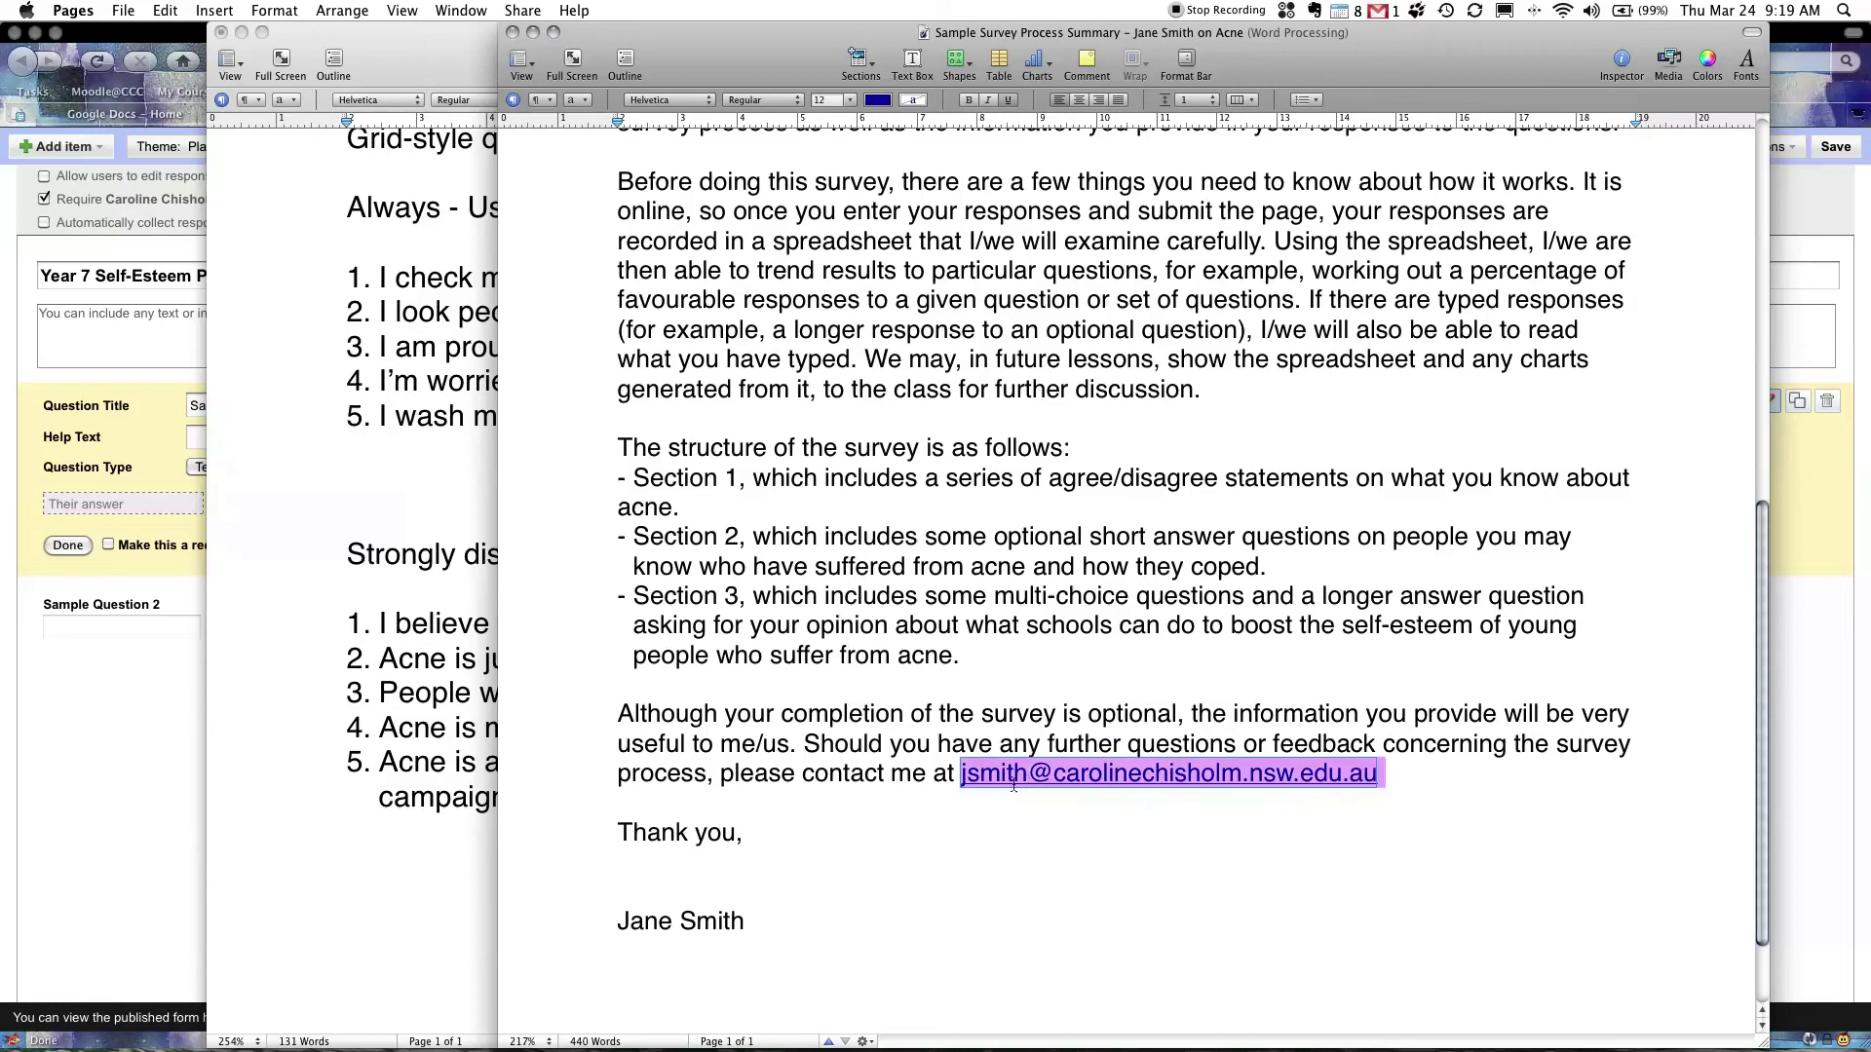
left_click(974, 801)
left_click(740, 775)
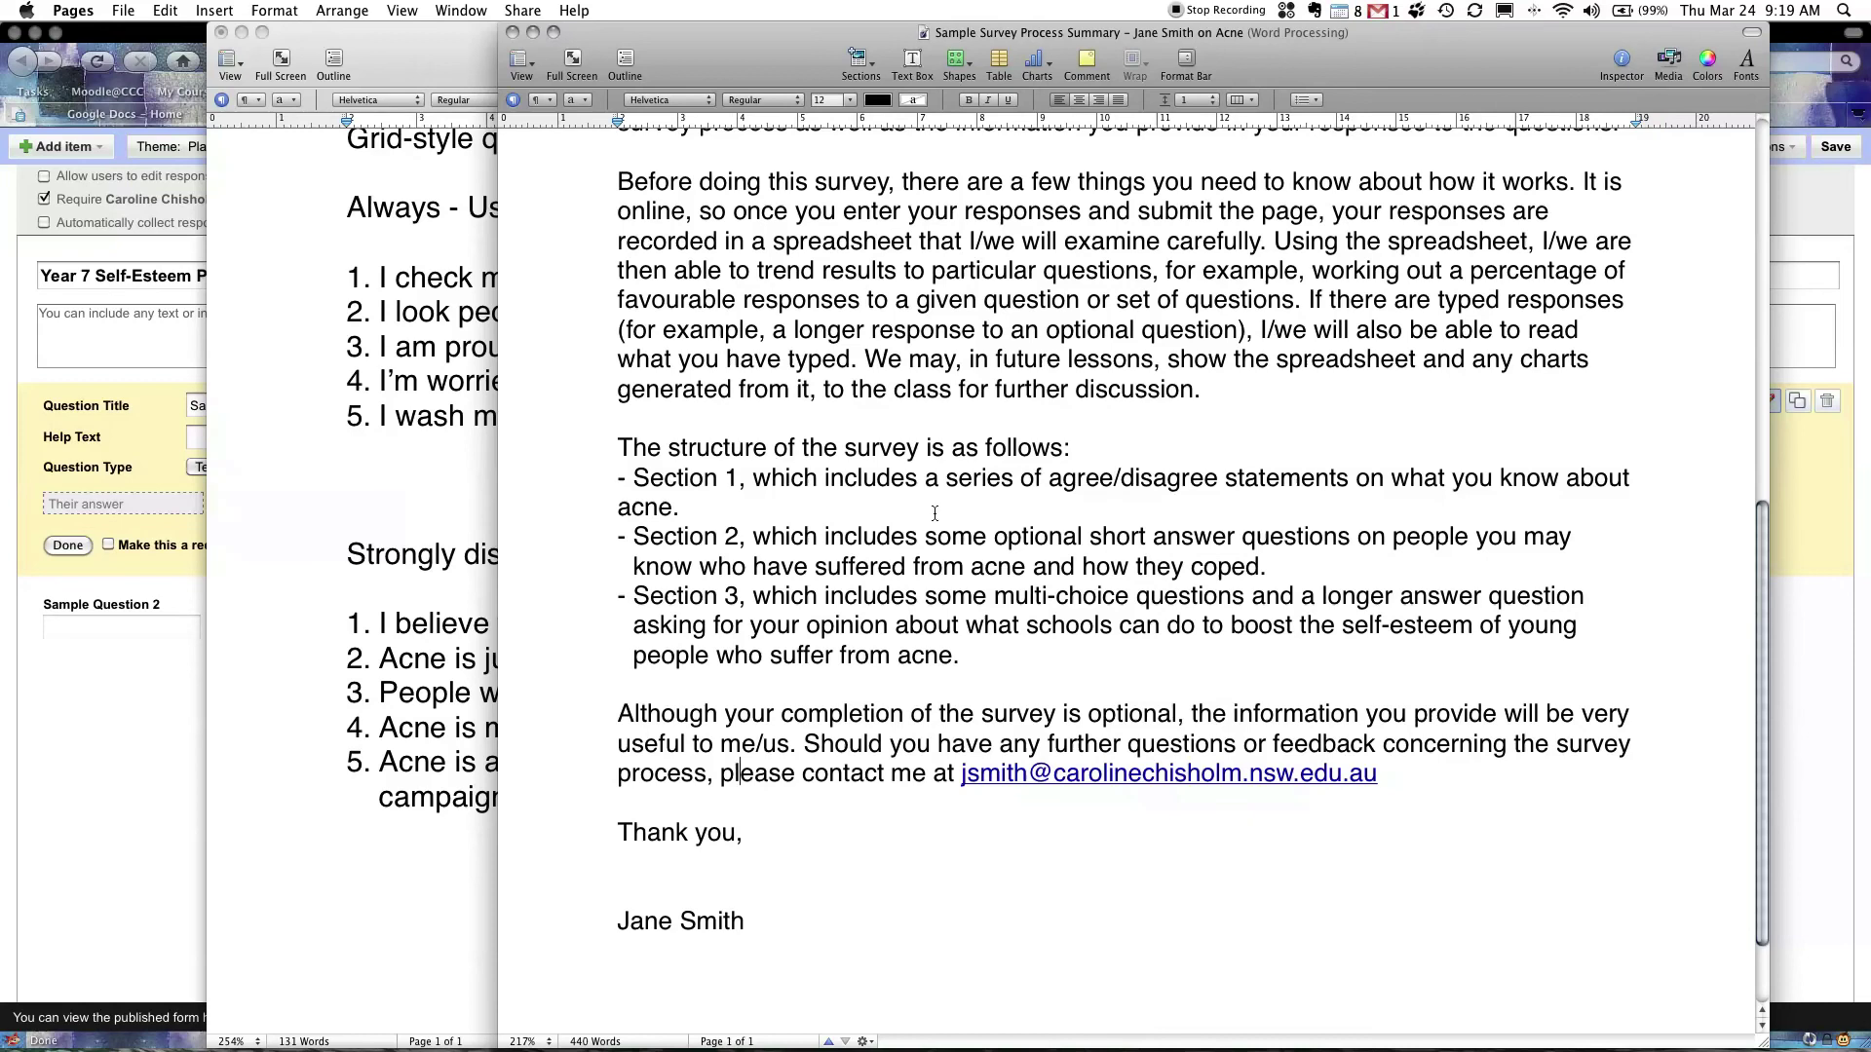
Copy the entire Survey Process Summary document, switch back to Firefox and paste it into the form's description
scroll(882, 553, "up", 10)
scroll(884, 553, "up", 3)
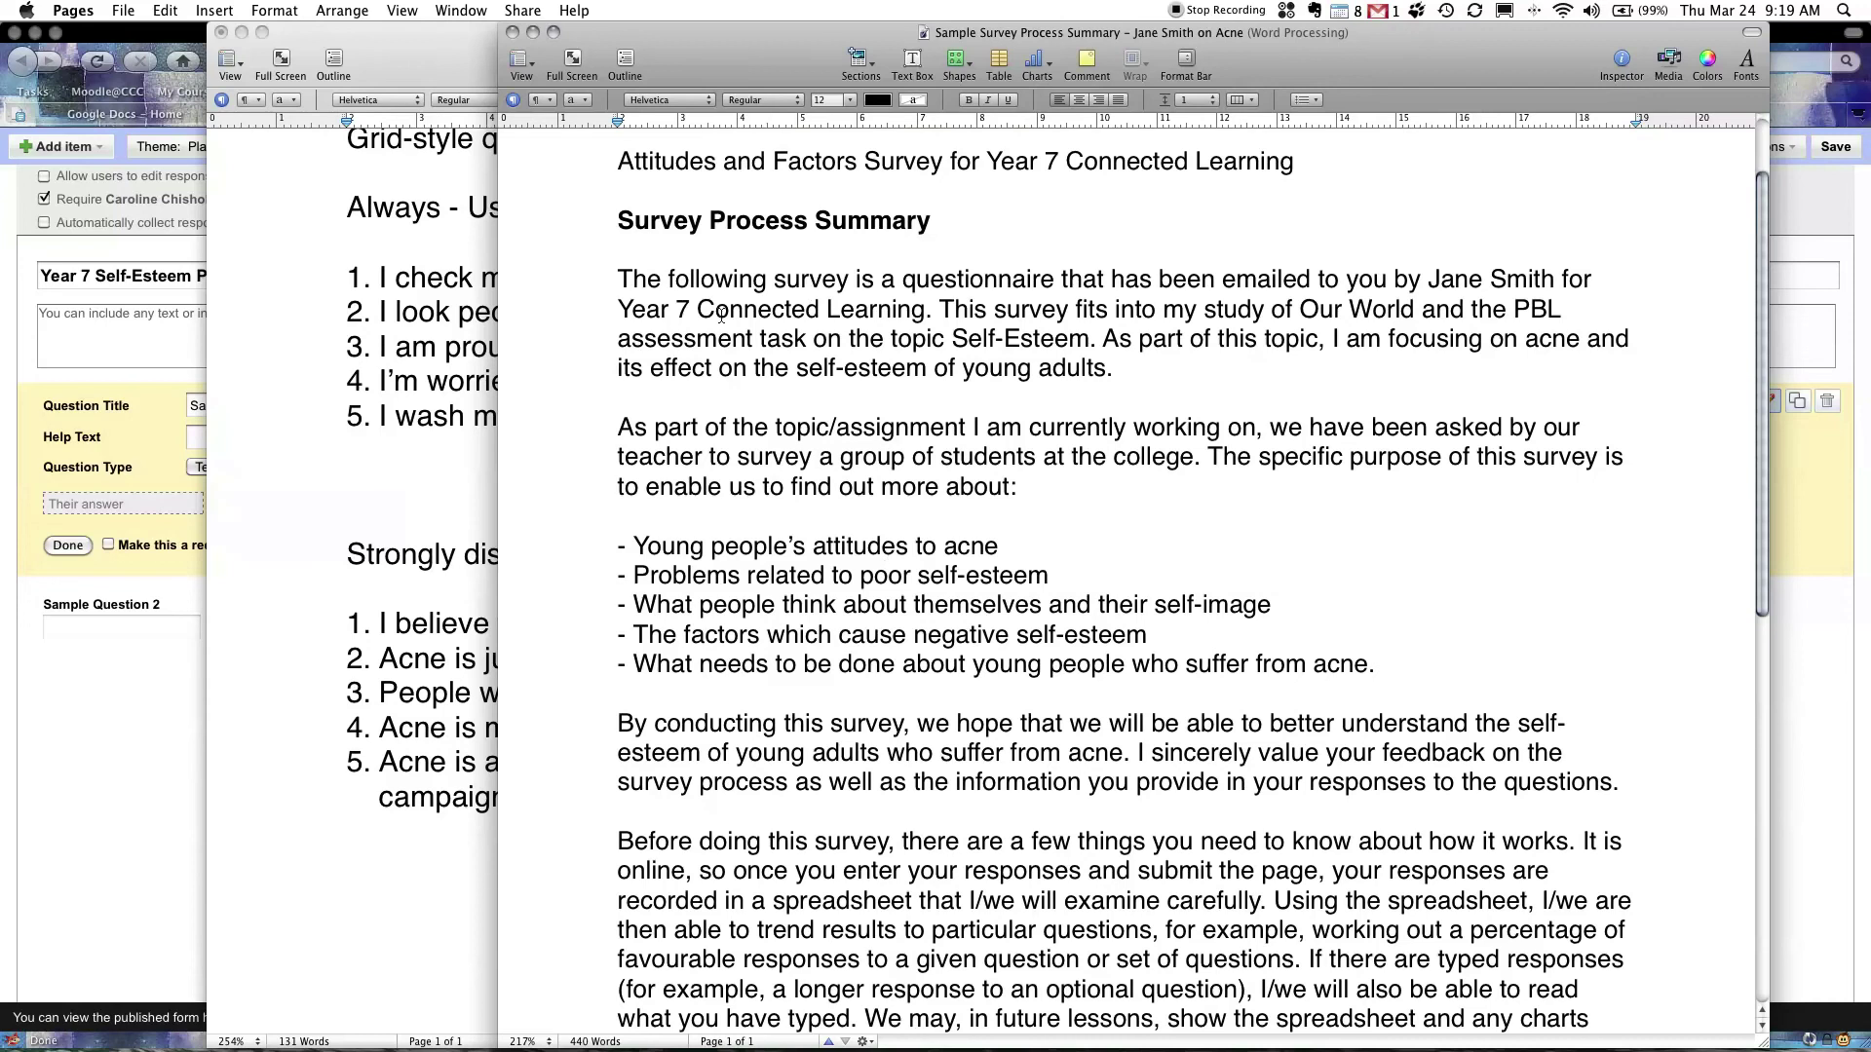
key("super+a")
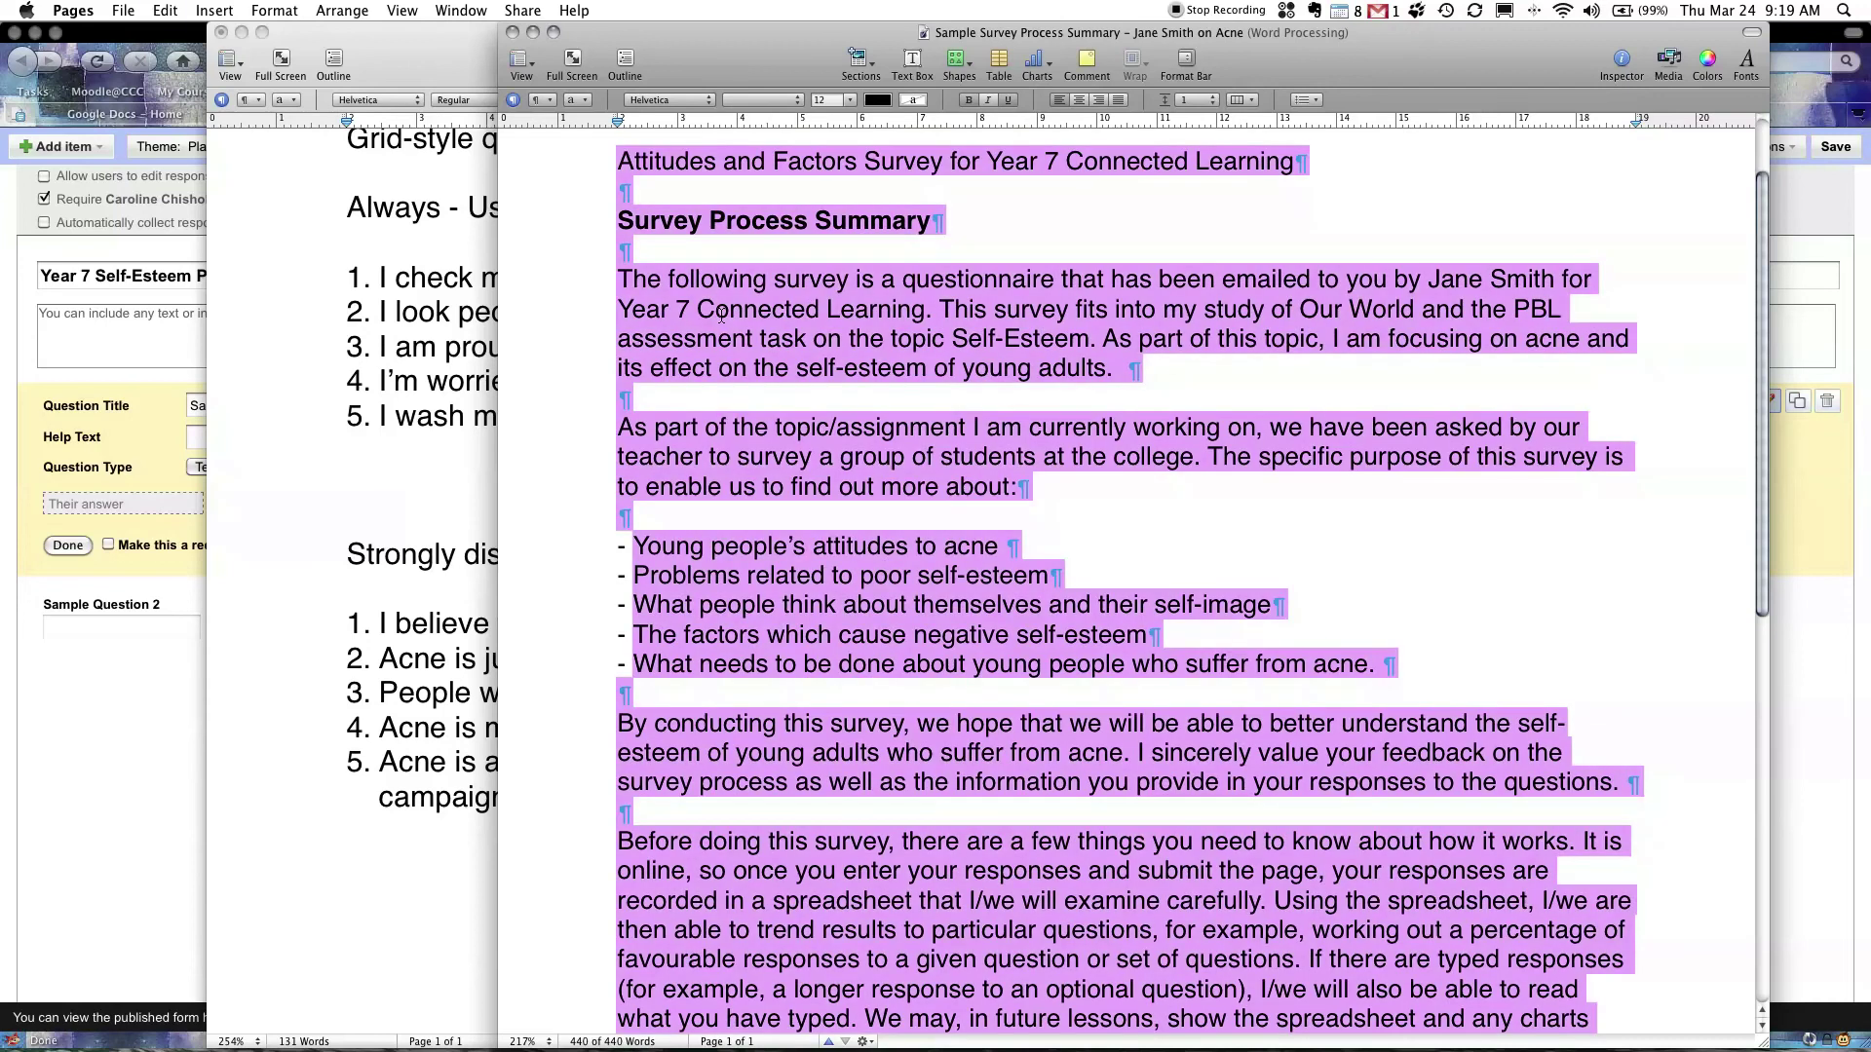
key("super+Tab")
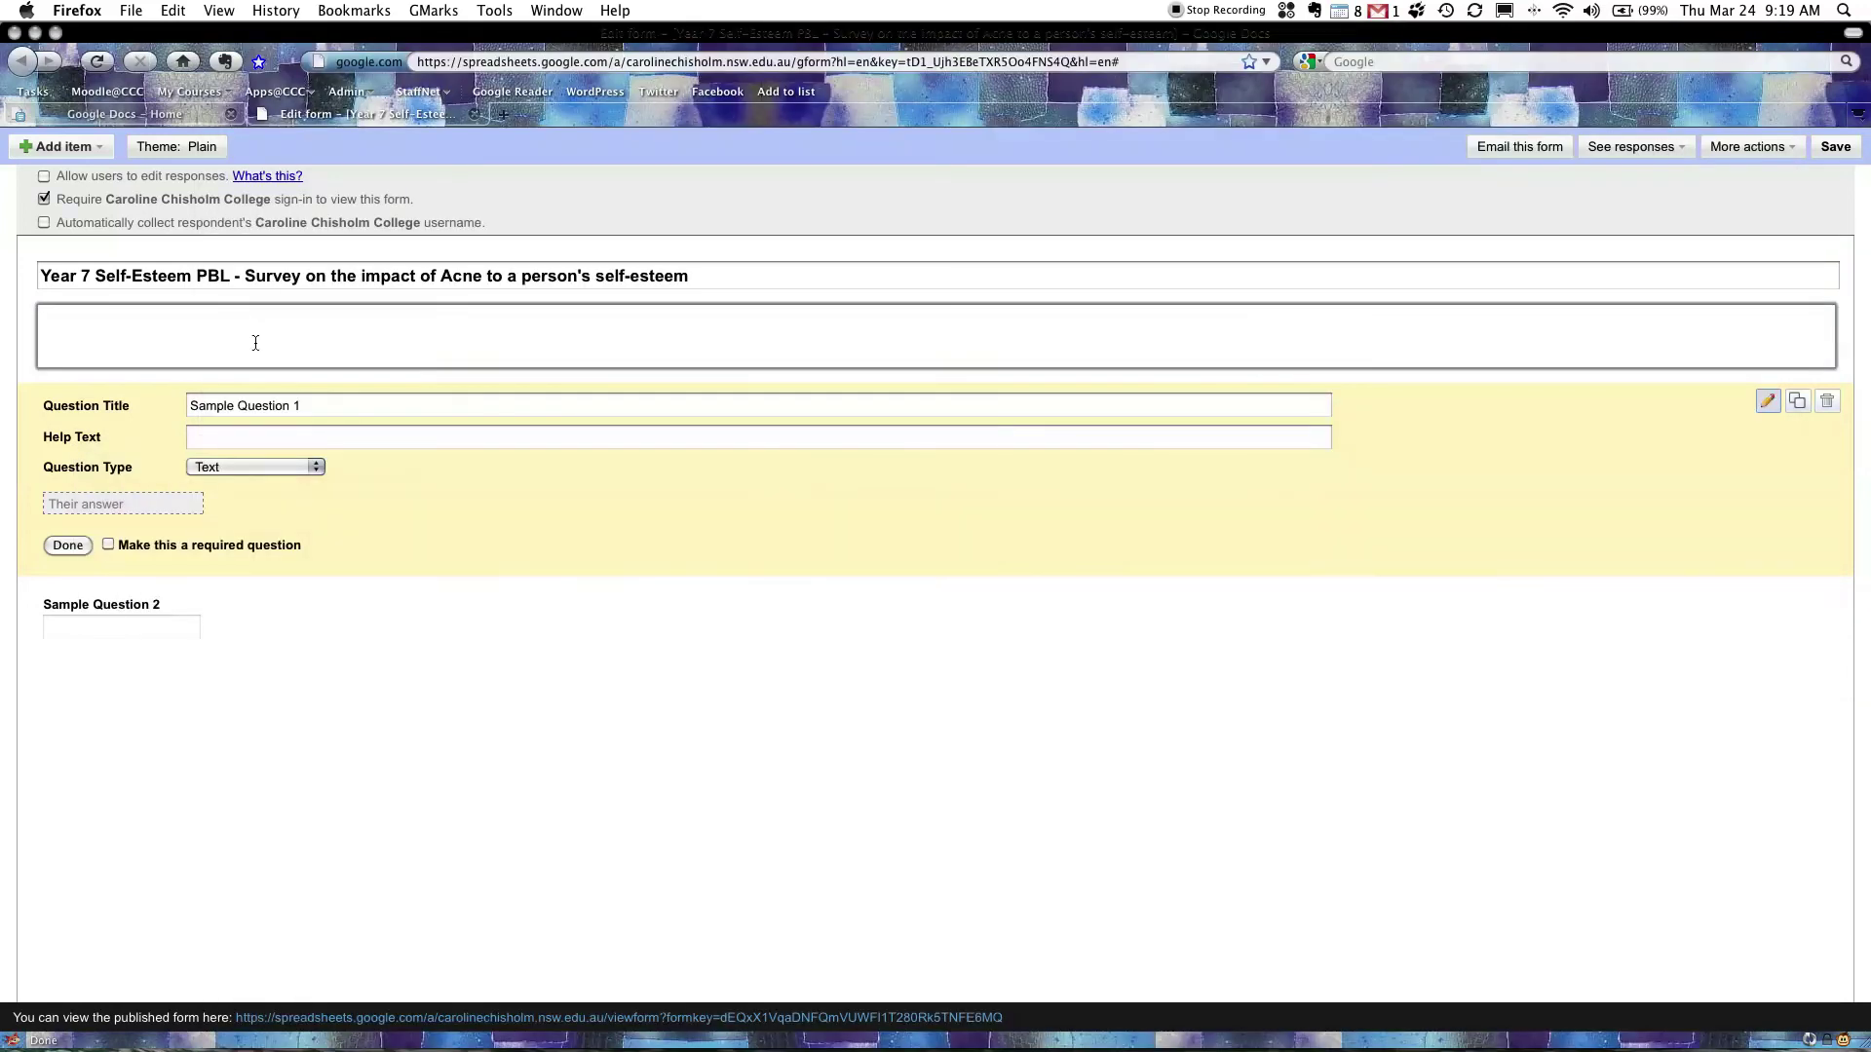
key("super+v")
Delete the heading "Attitudes and Factors Survey for Year 7 Connected Learning" and the blank line below it from the form's description
left_click_drag(385, 313, 33, 313)
key("BackSpace")
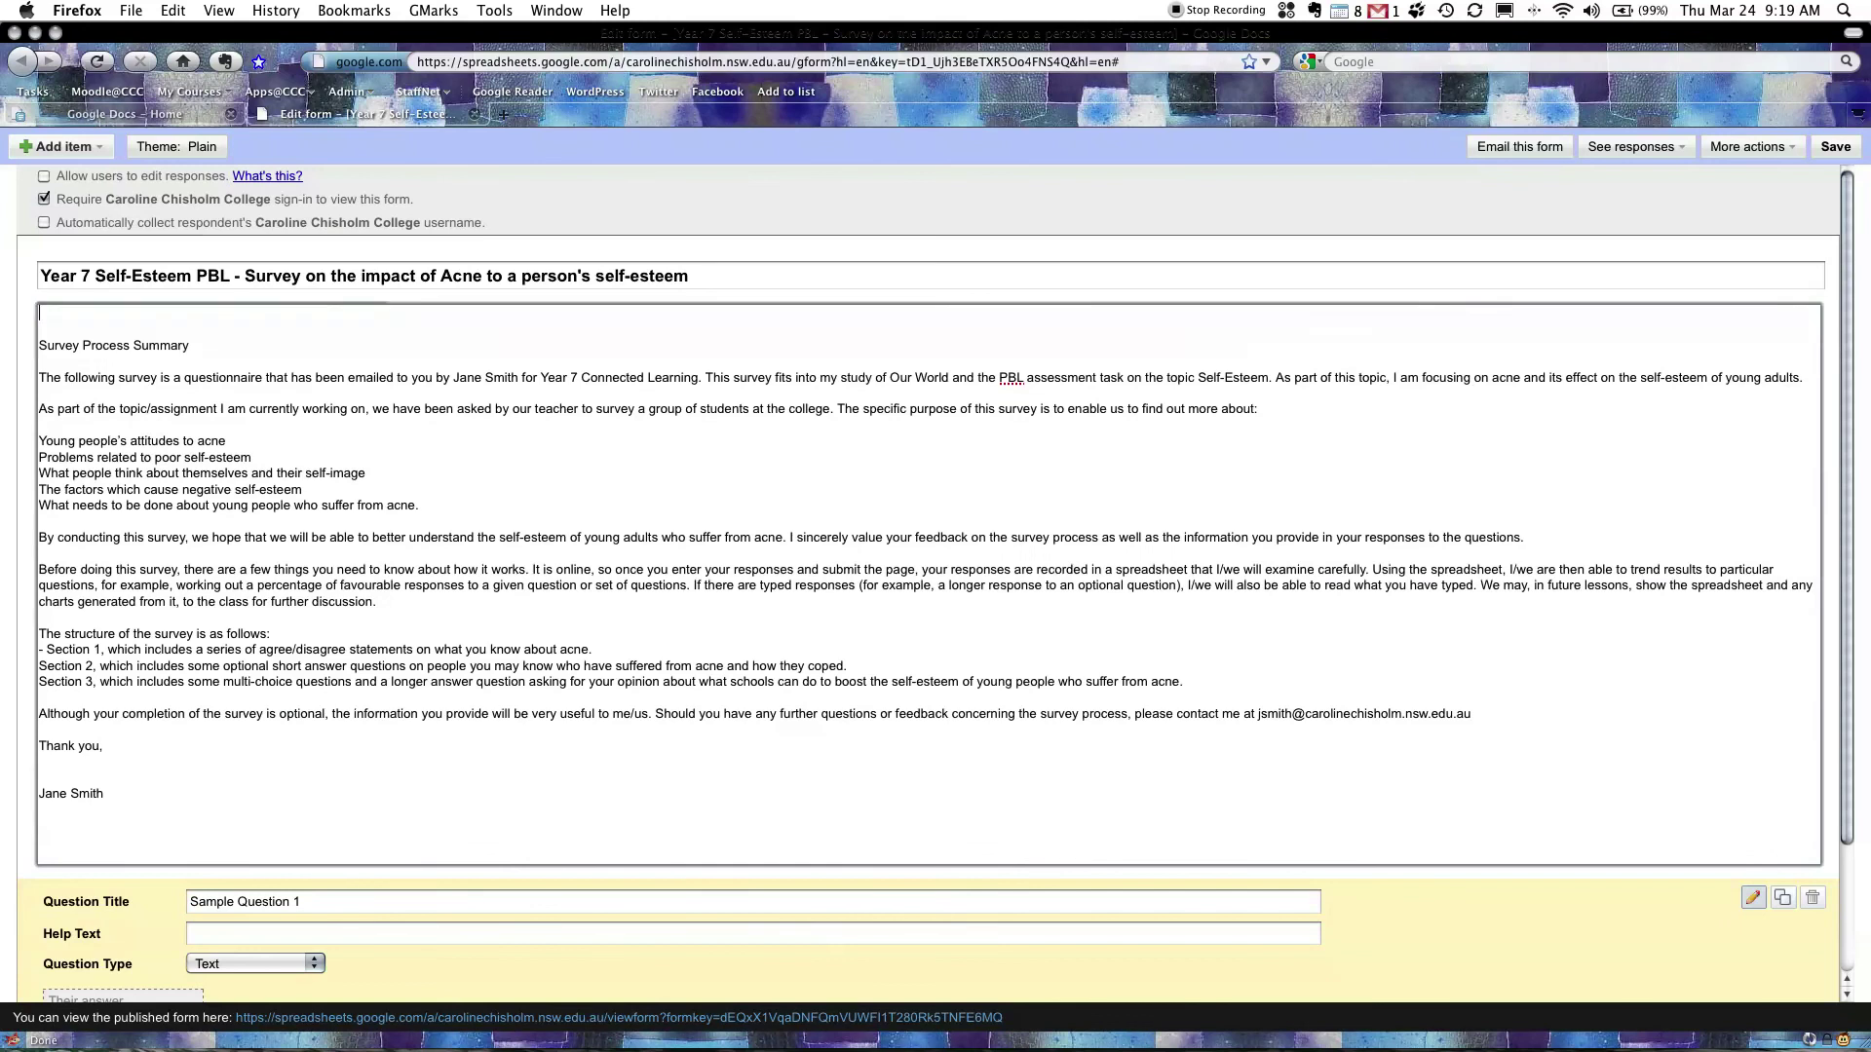
key("BackSpace")
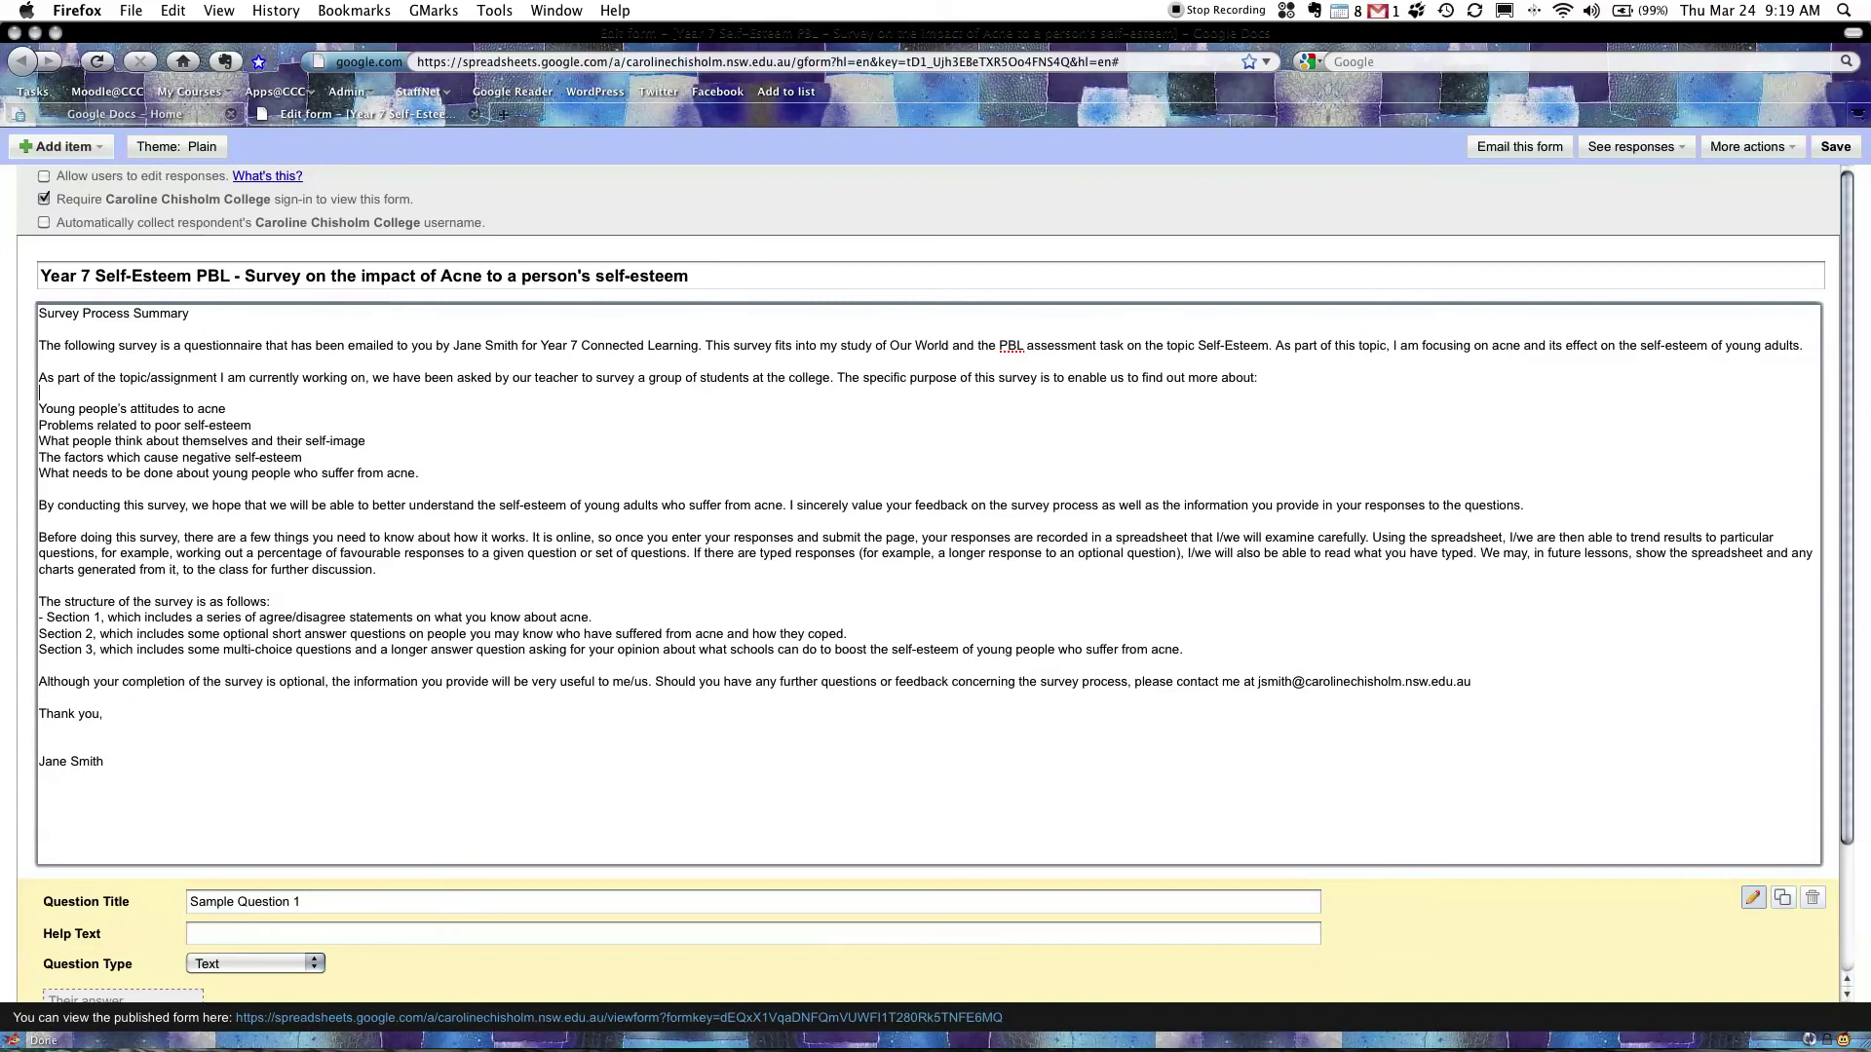
scroll(340, 503, "down", 3)
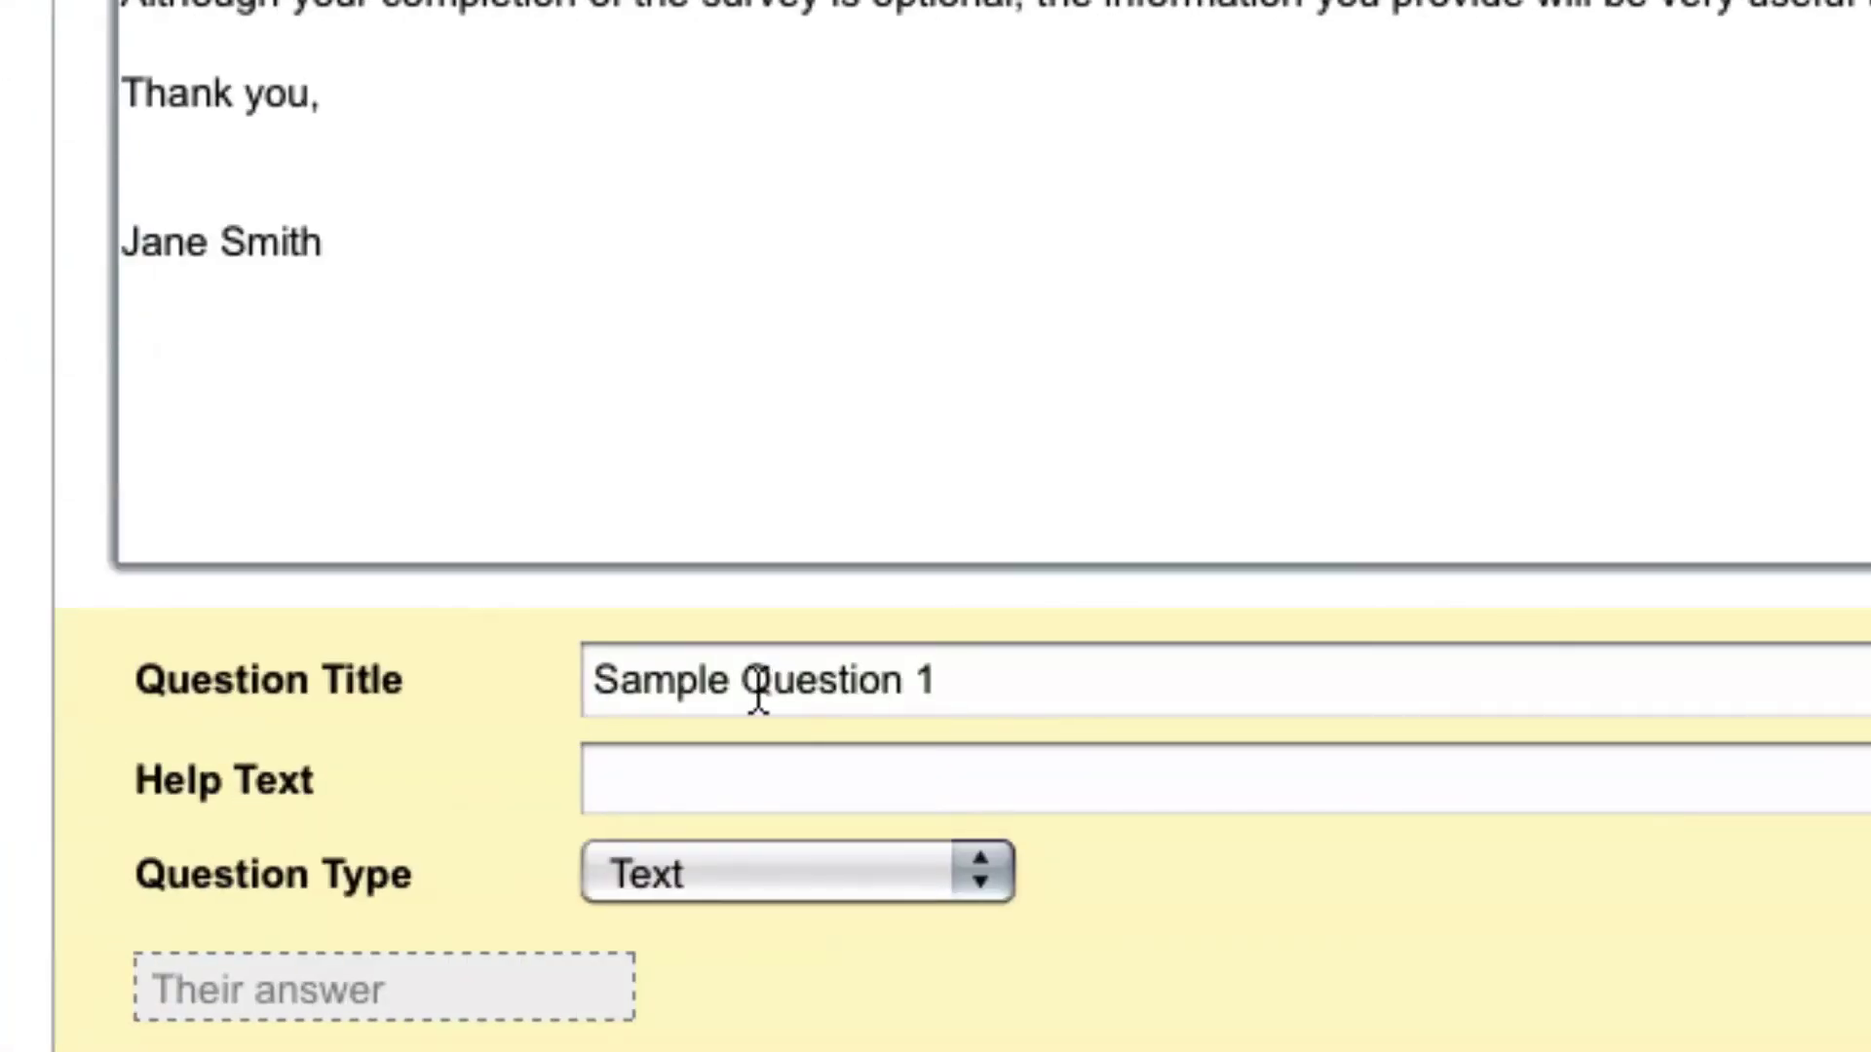
Replace the first sample question's title with "Section 1 - Daily Practices", consulting the grid-style question list in the Pages document
left_click(950, 681)
left_click_drag(950, 681, 584, 679)
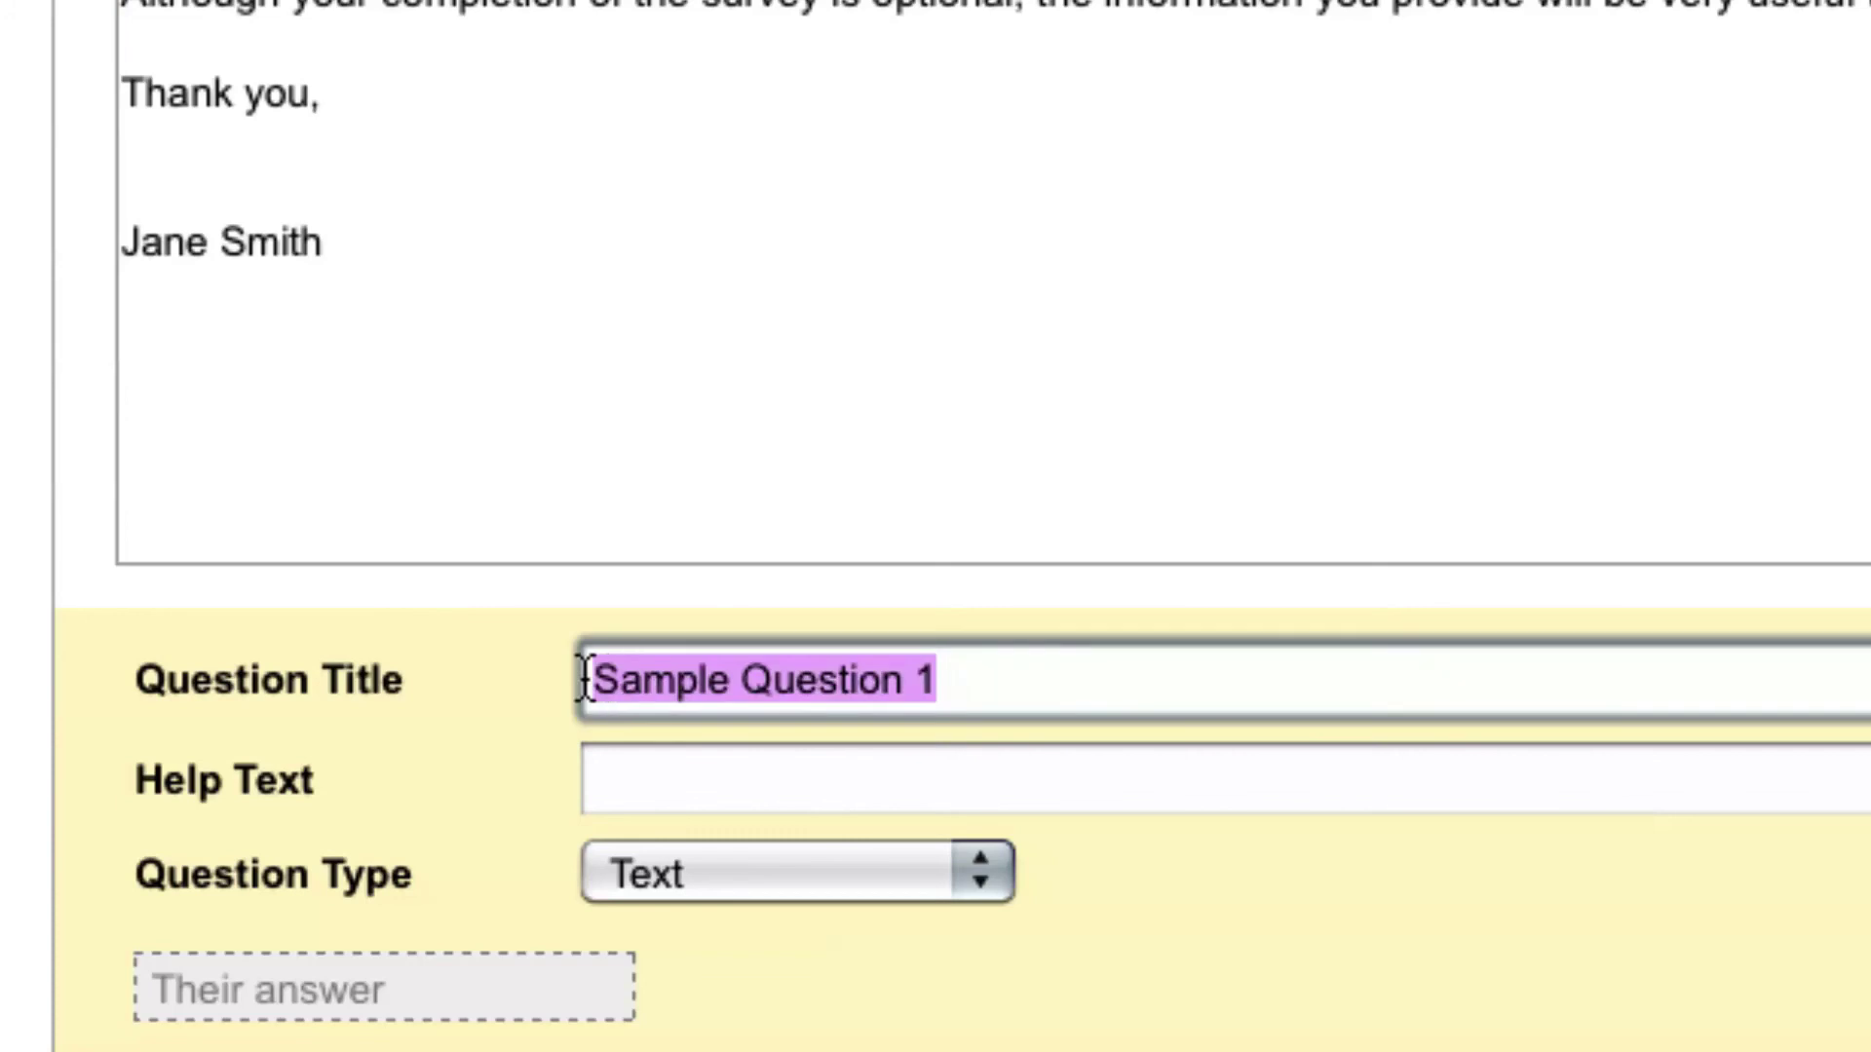
type("Section 1")
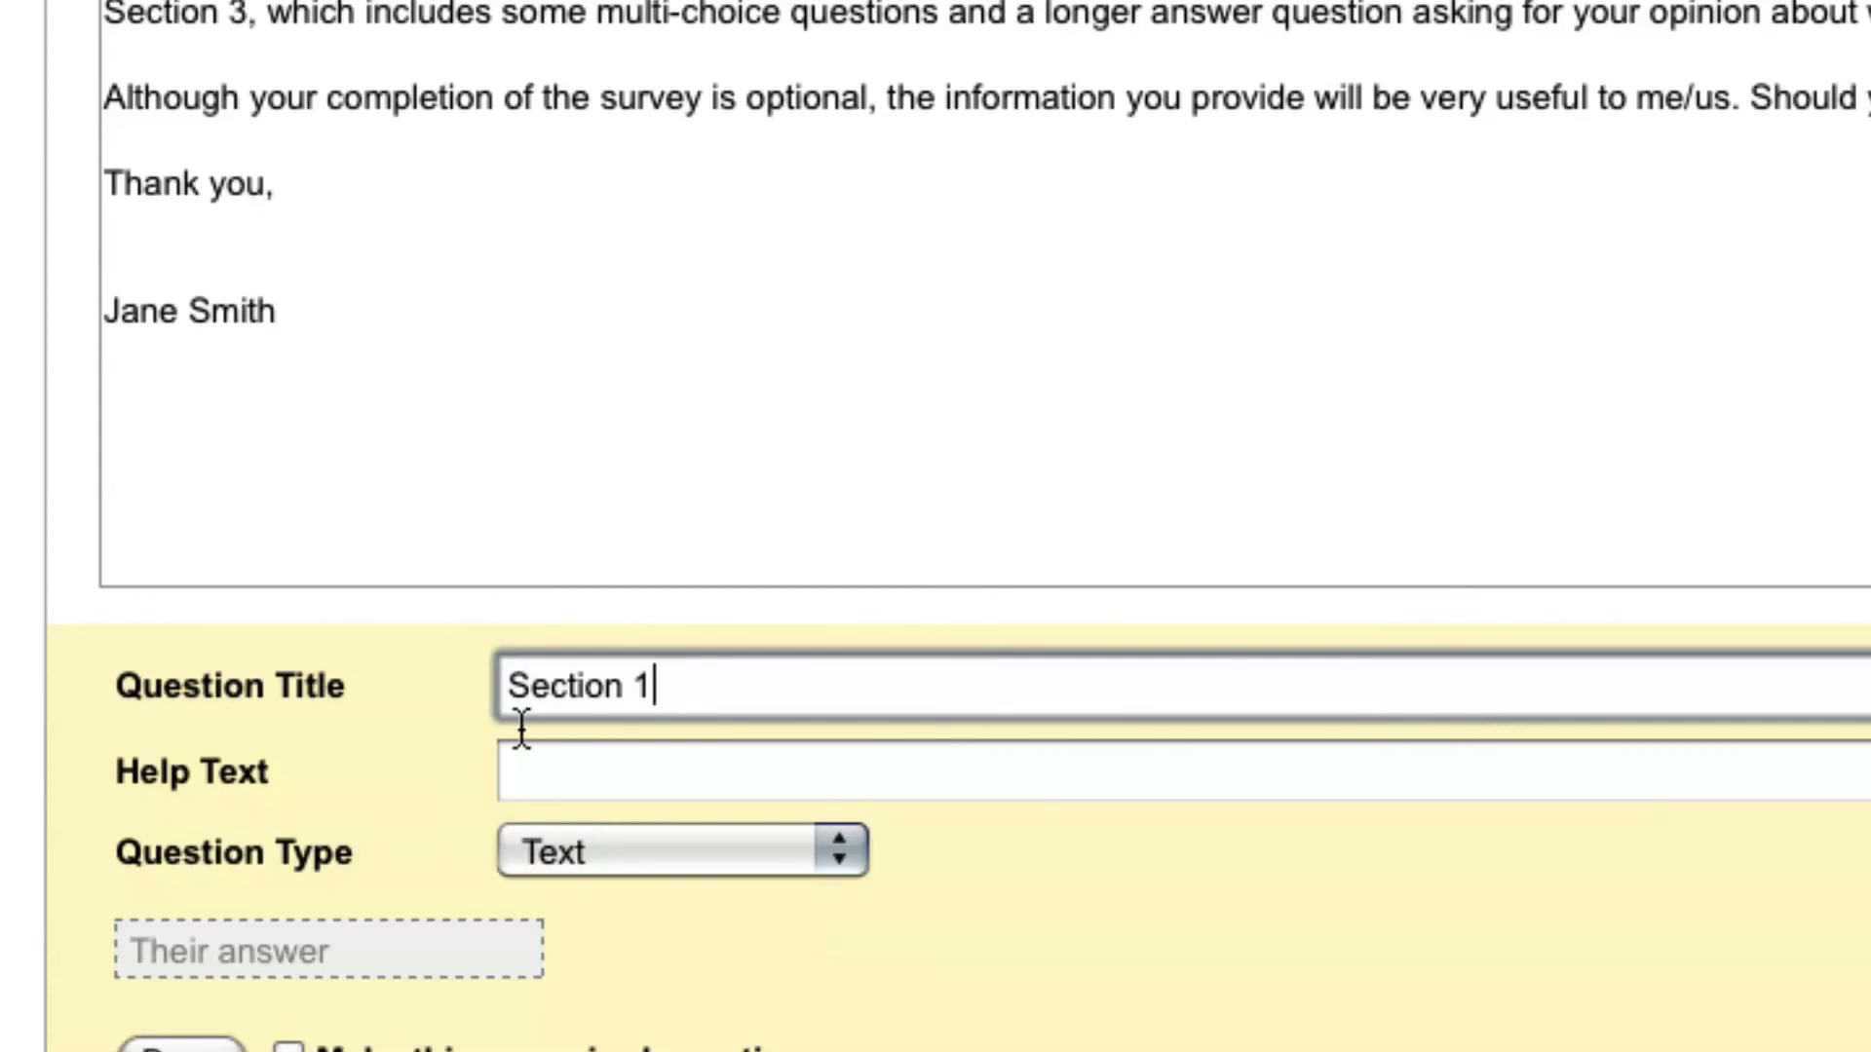
type("-")
key("BackSpace")
type("-")
key("super+Tab")
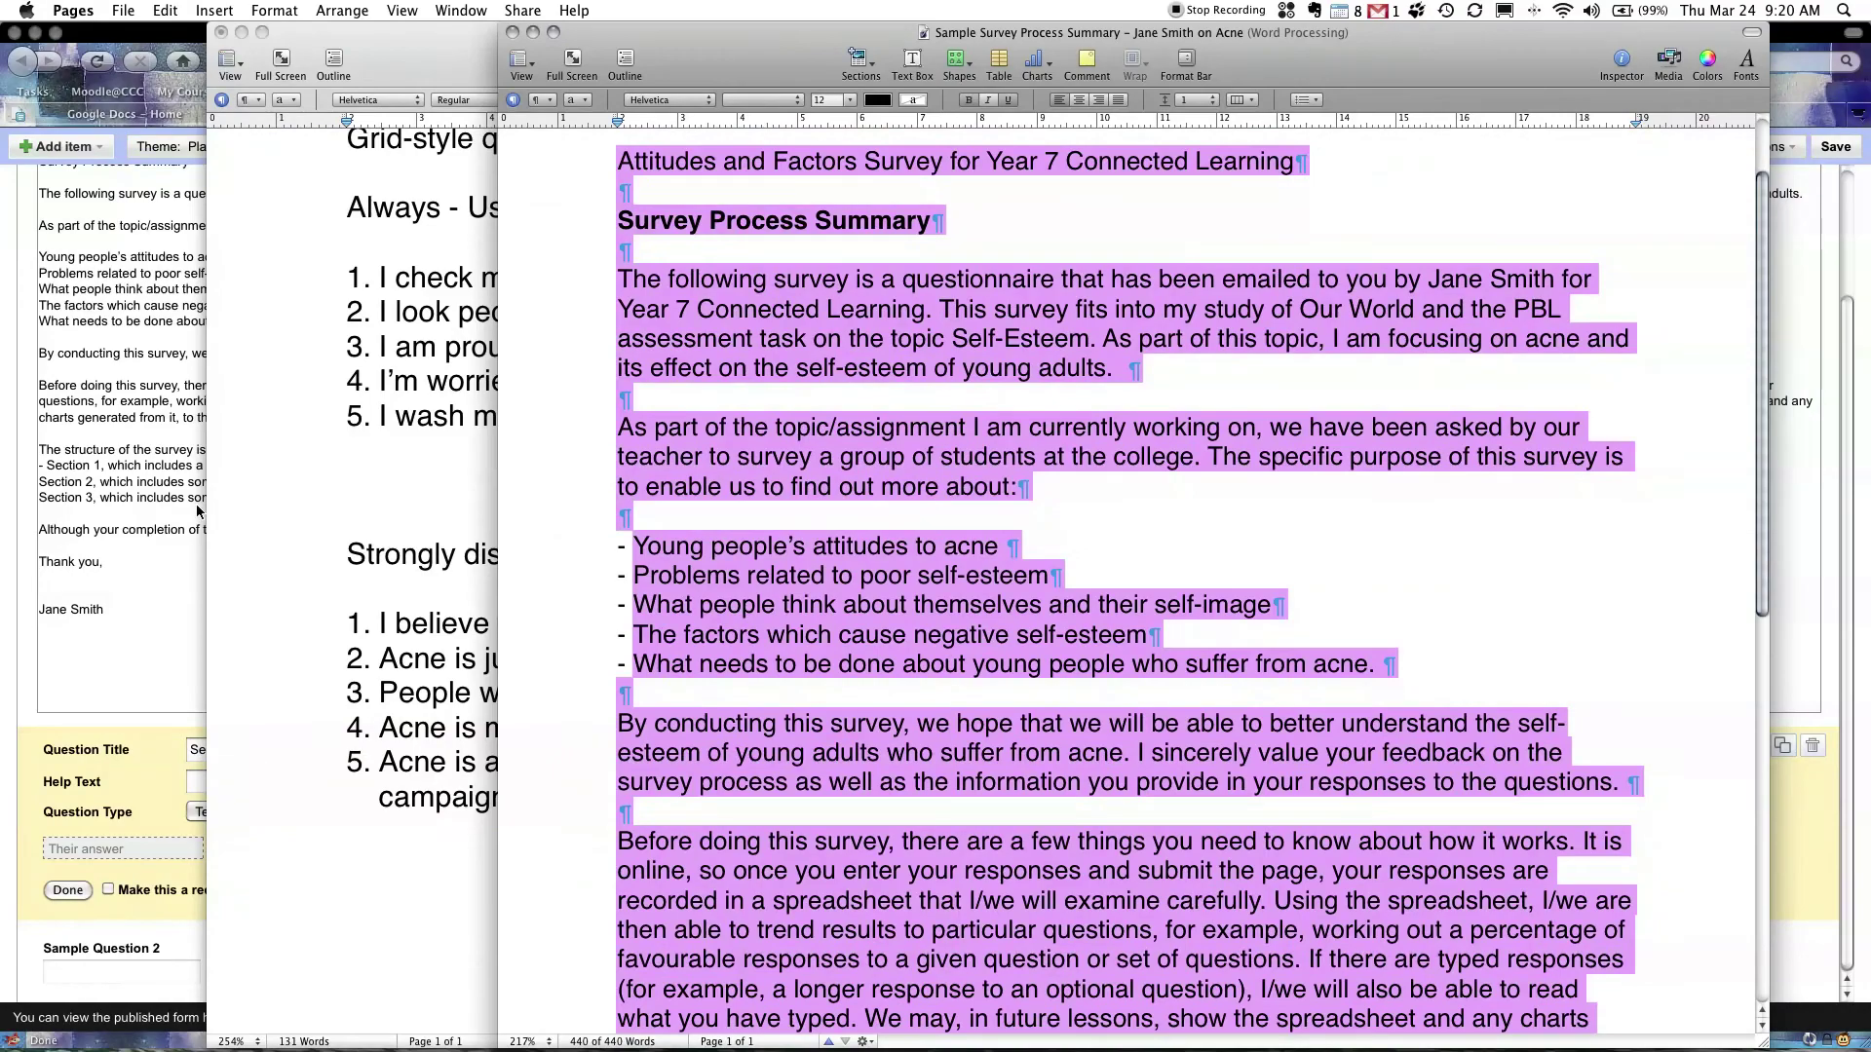
left_click(196, 505)
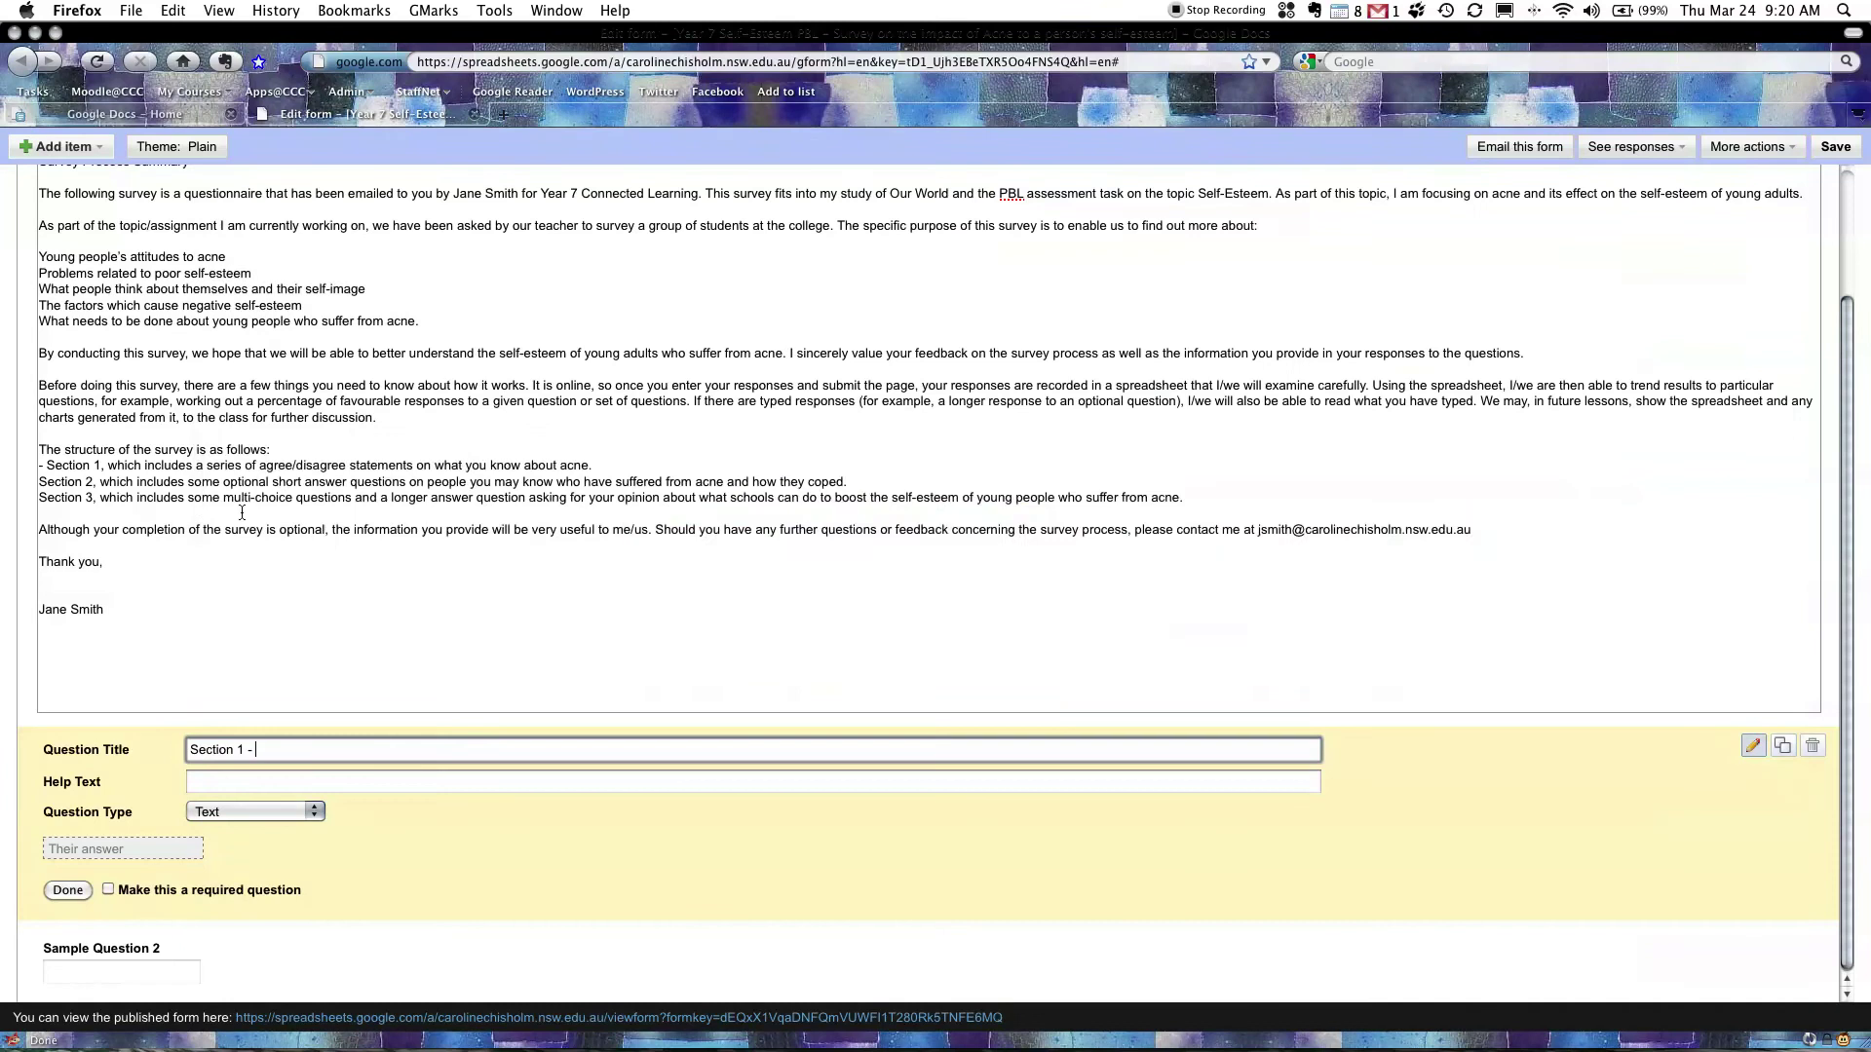
key("super+Tab")
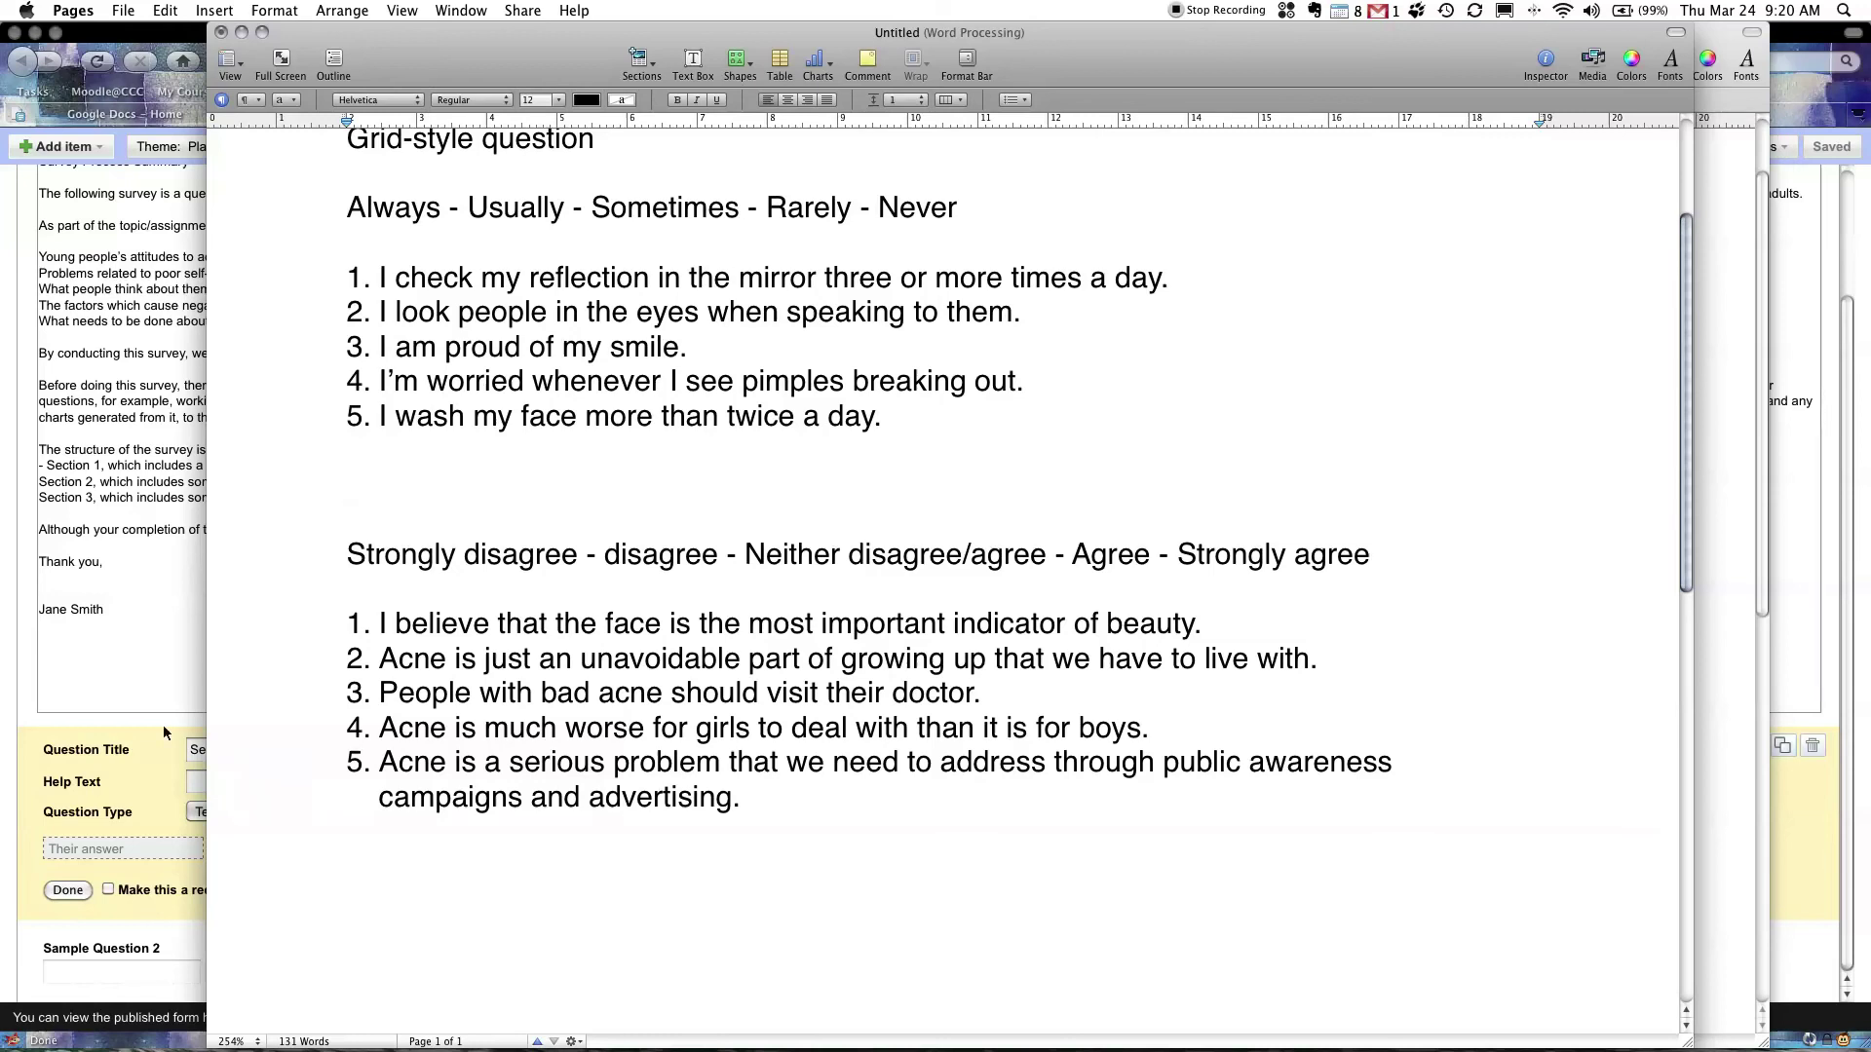
left_click(156, 669)
type("Daily Practices")
Enter the help text "Next to each statement, choose the bubble that best indicates your thoughts." for the Section 1 question
left_click(237, 783)
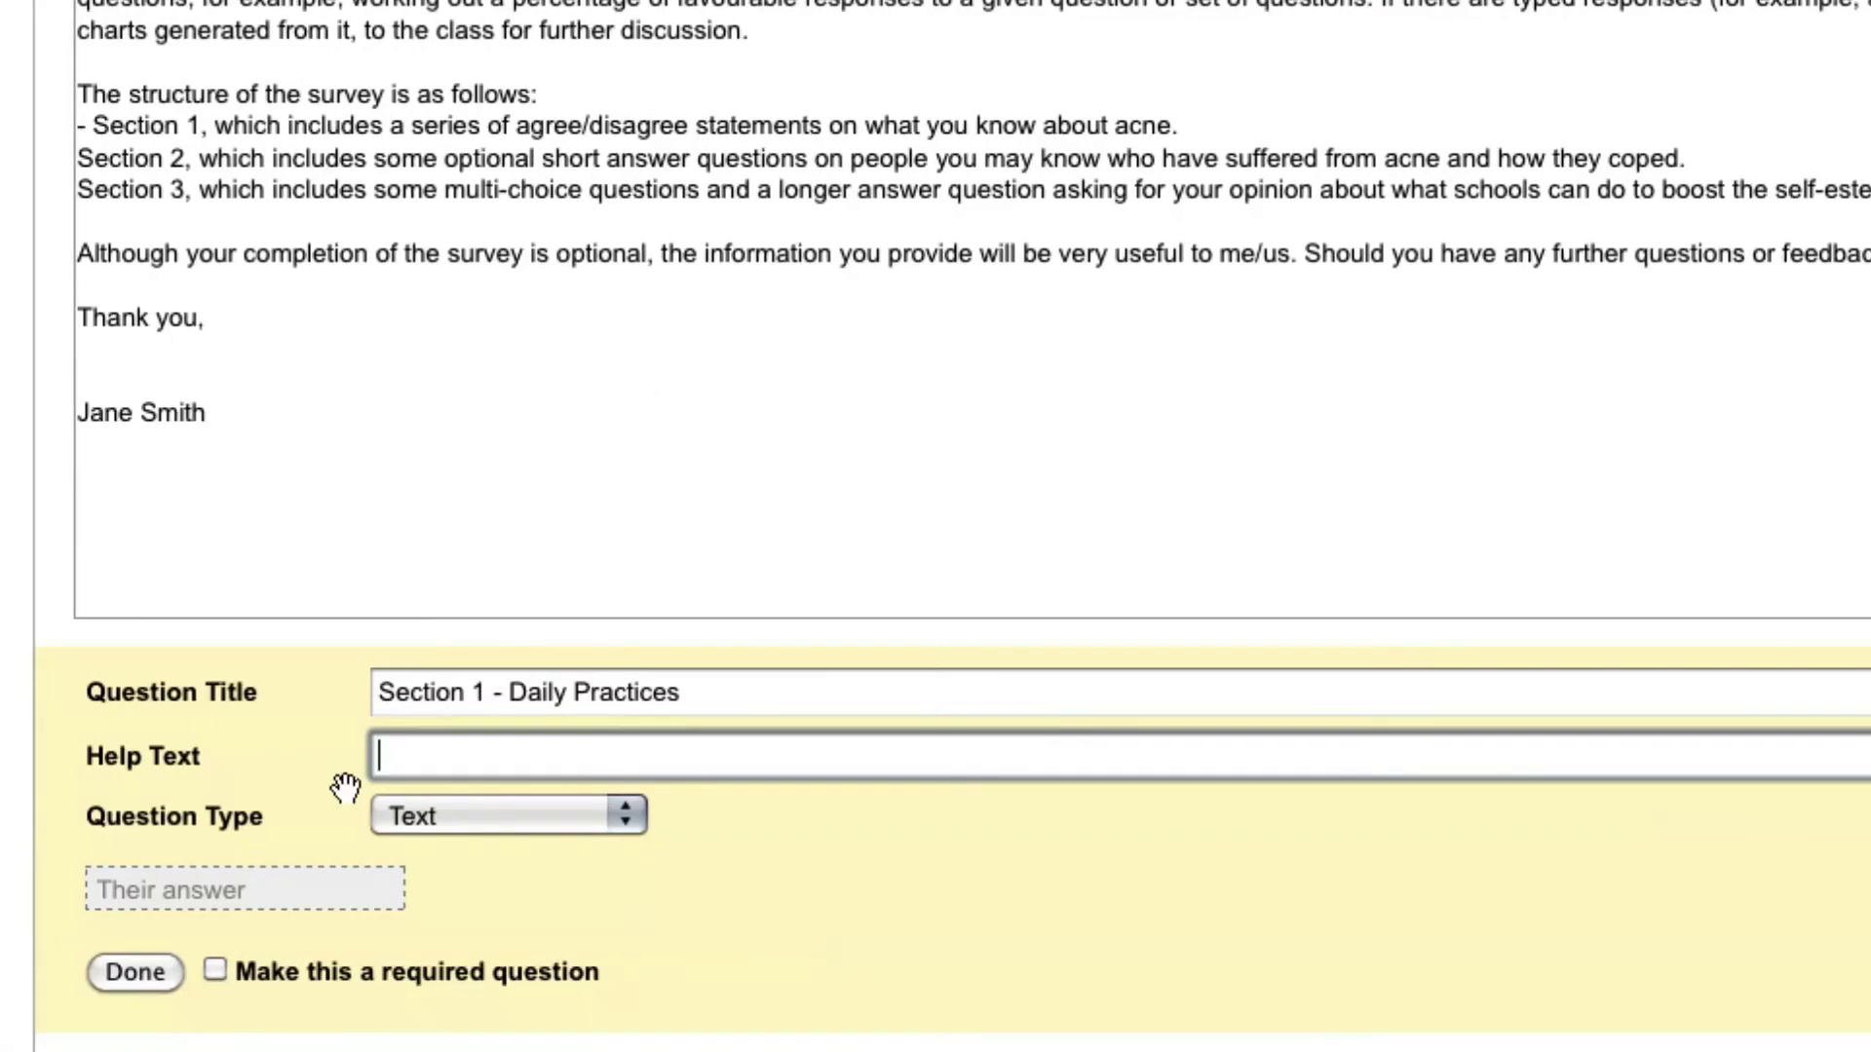
type("Cho")
key("BackSpace")
key("BackSpace")
key("BackSpace")
type("Next to each ")
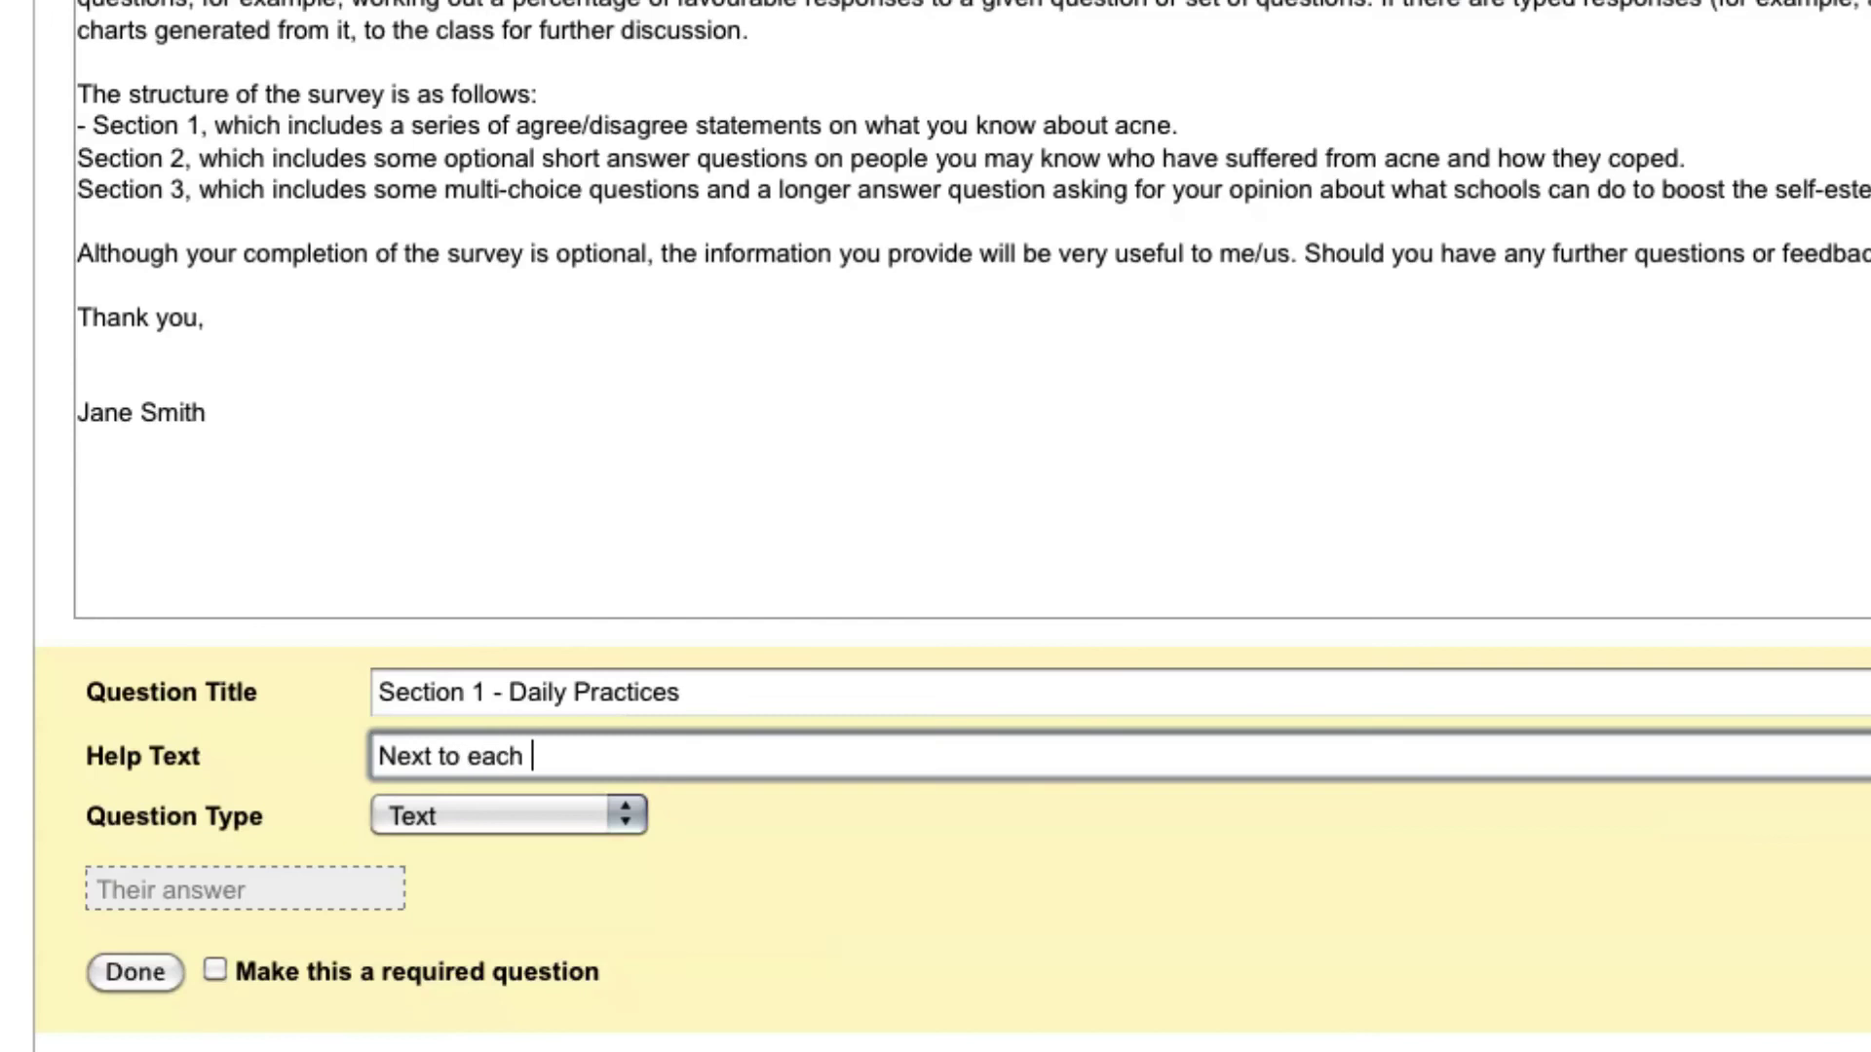
type("statement, ")
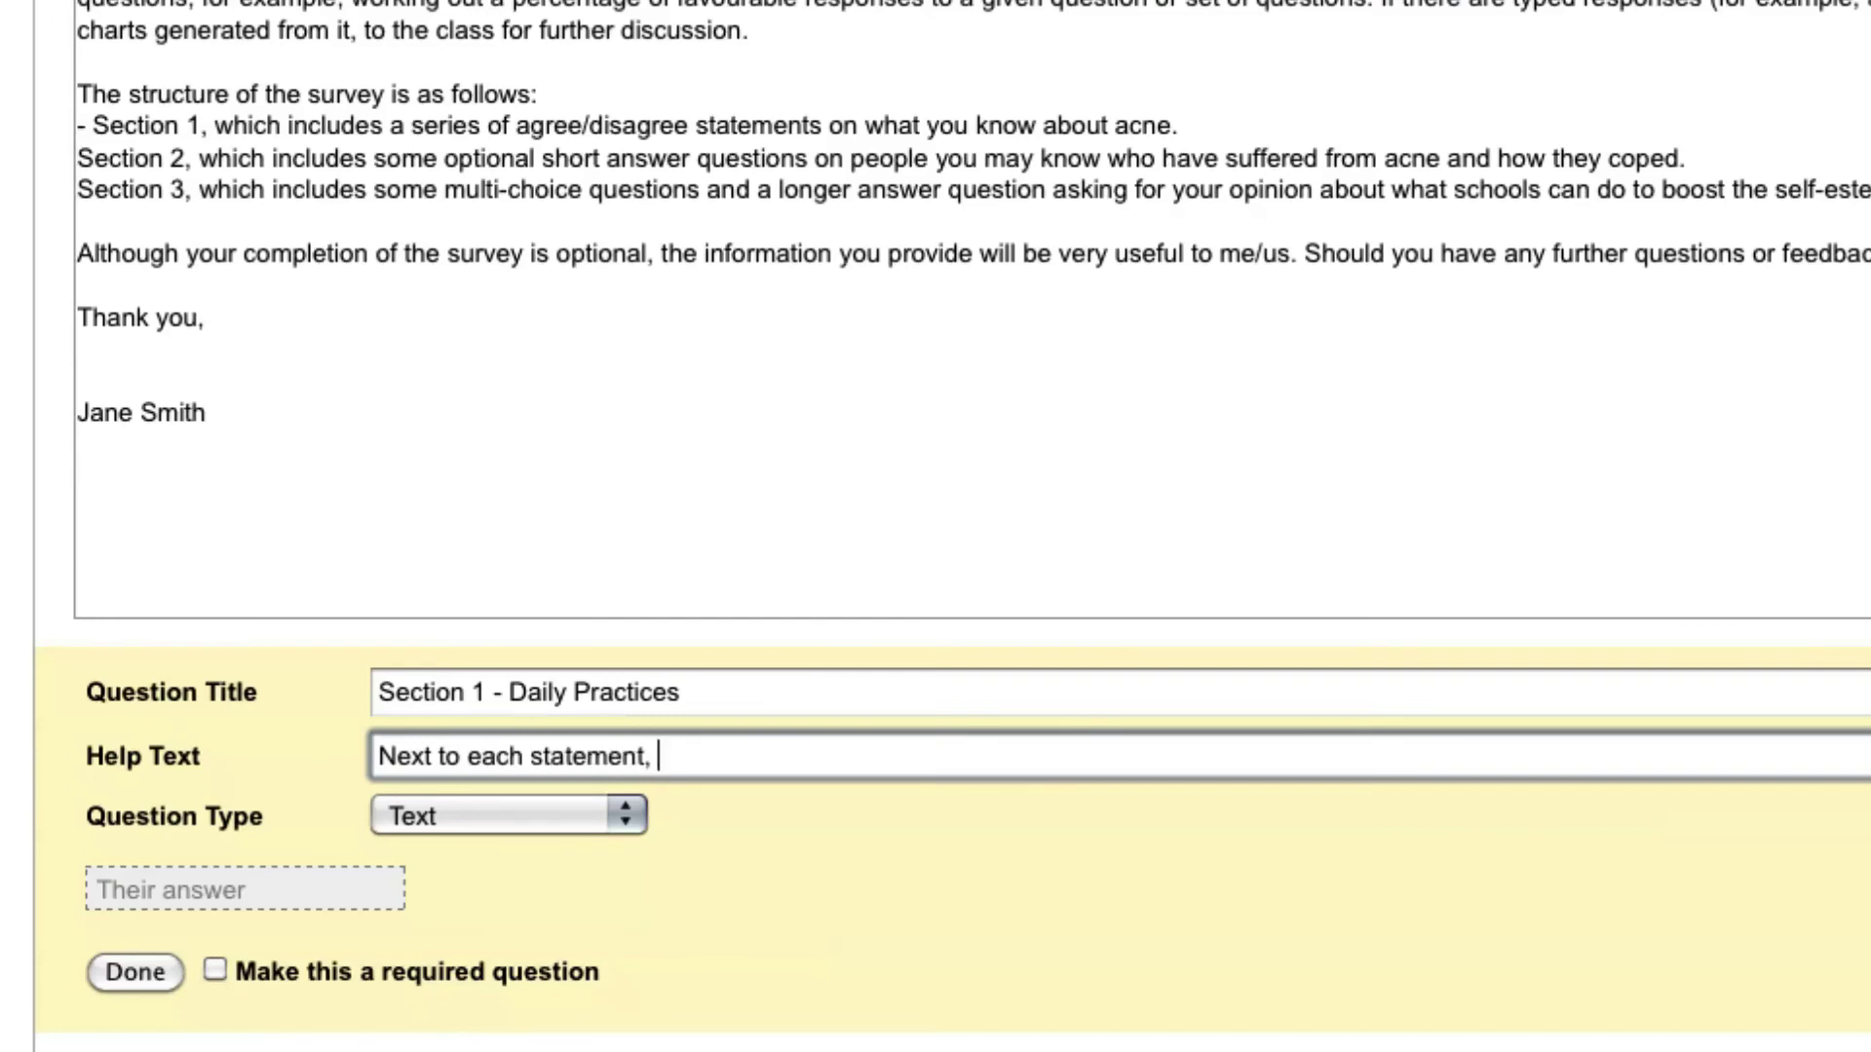
type("choose the b")
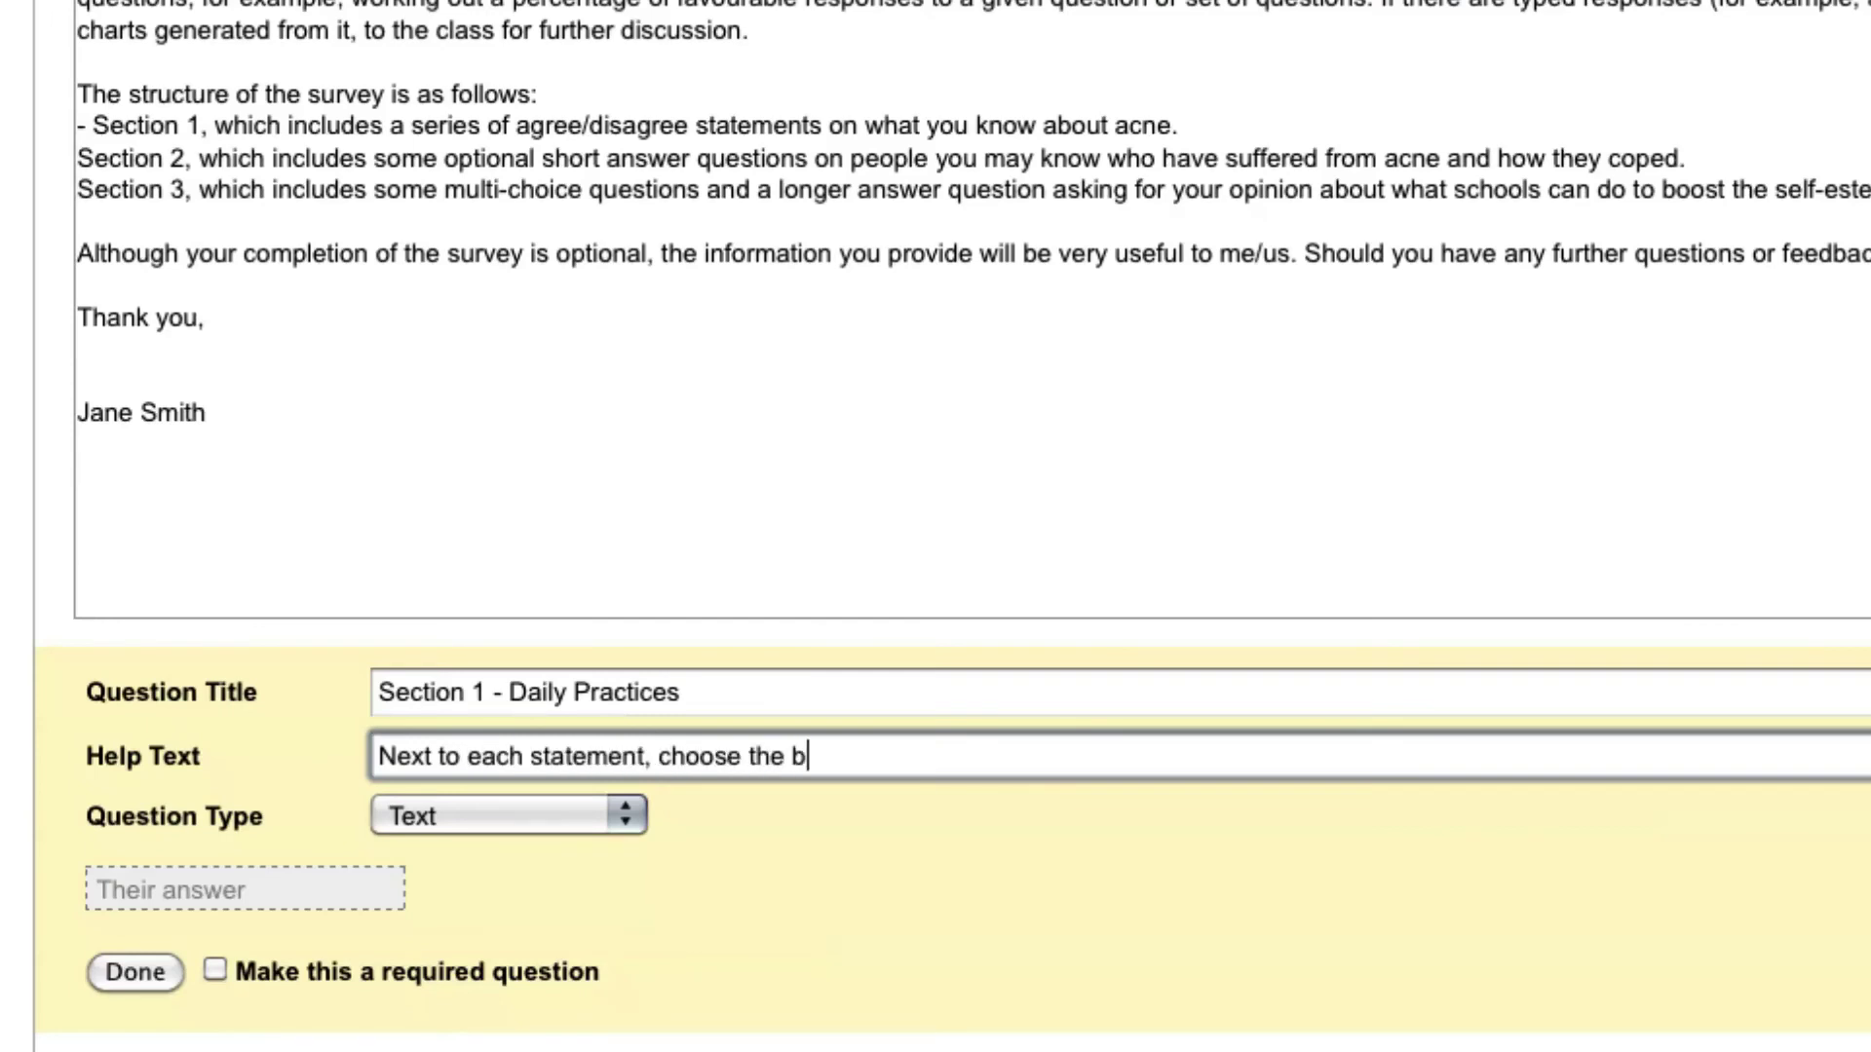
type("ubble that ")
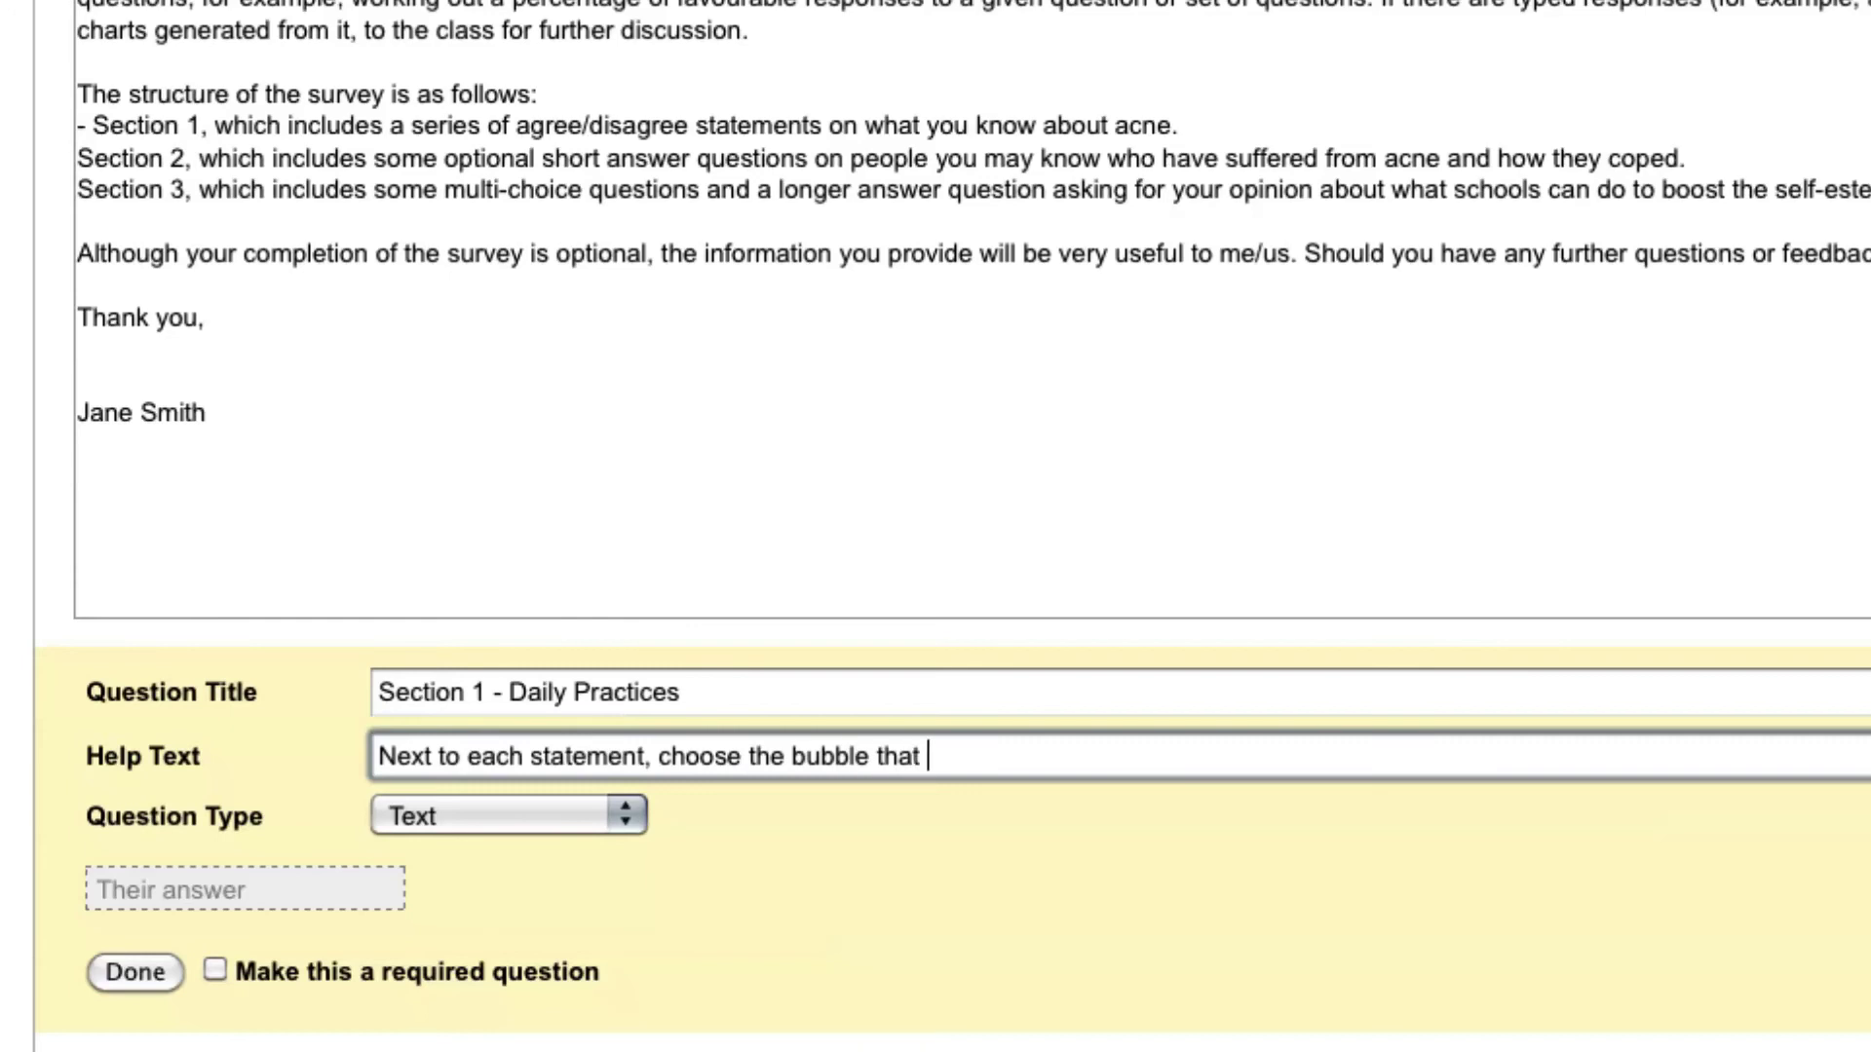
type("best indicates your thoughts.")
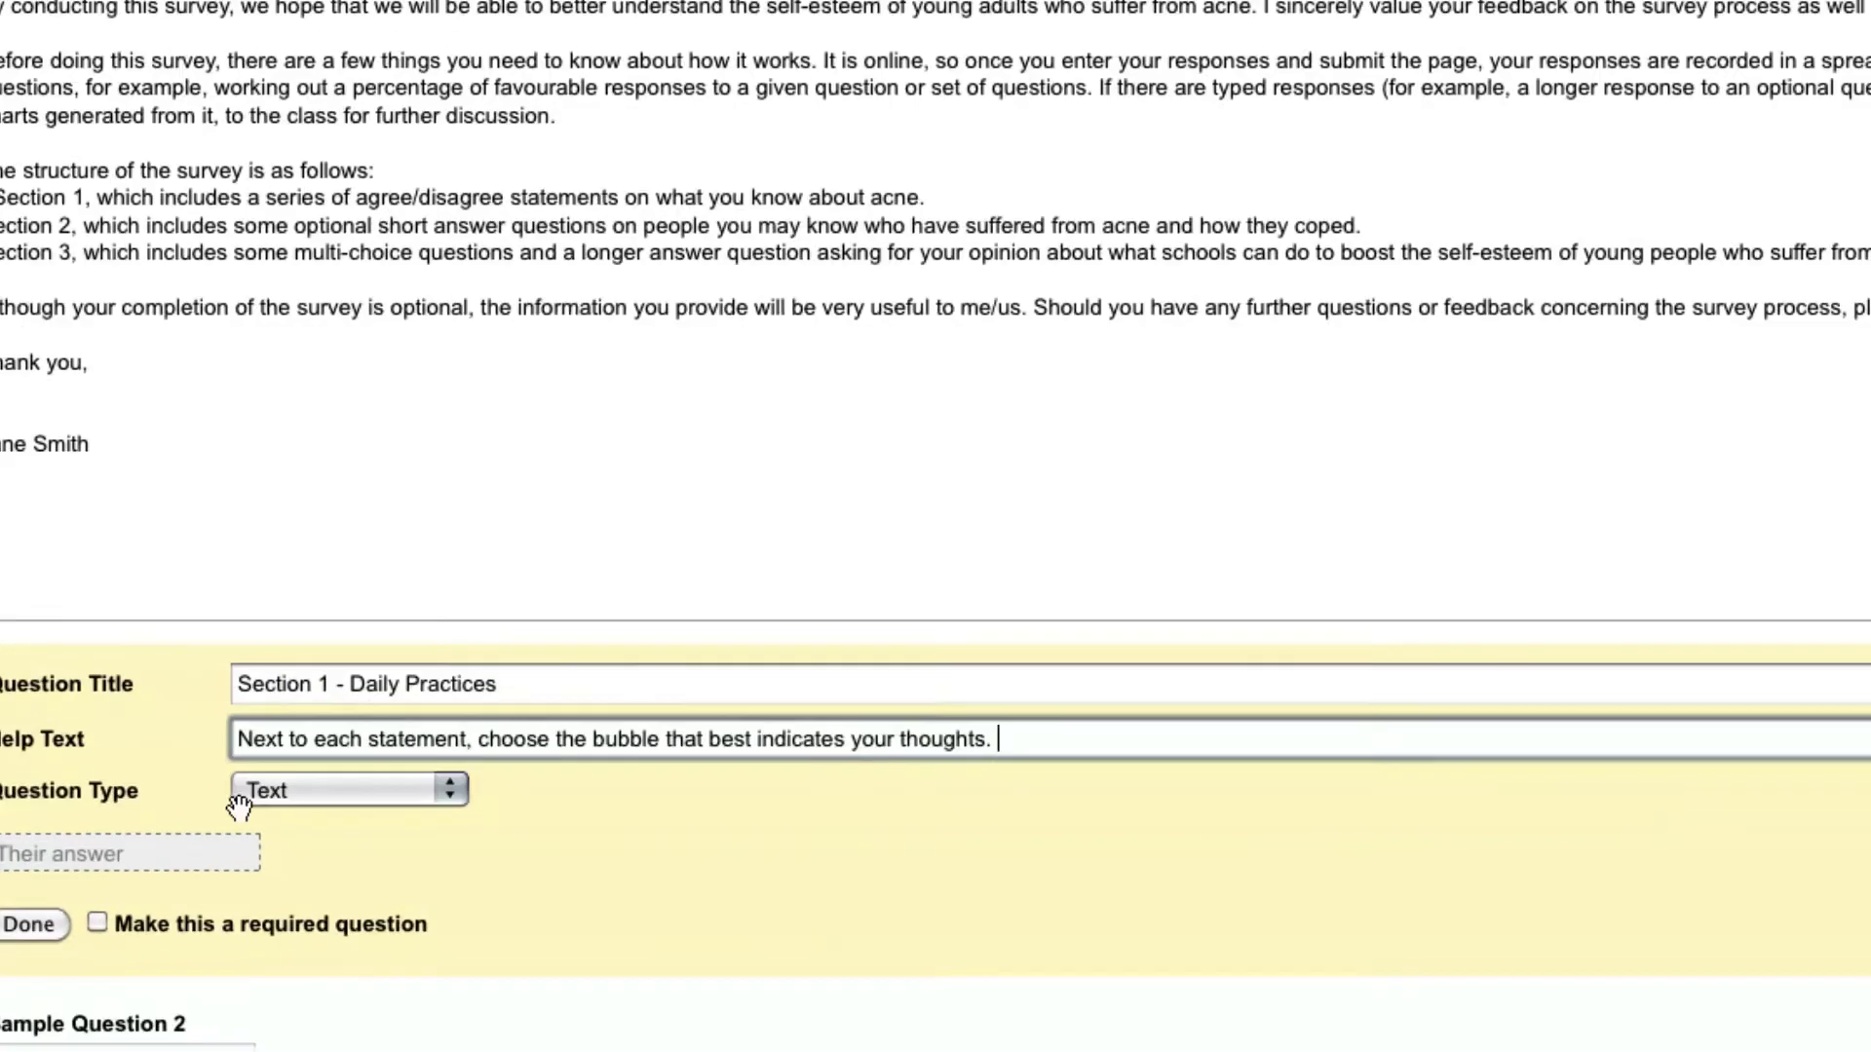
Make Section 1 a Grid with columns Always, Usually, Sometimes, Rarely, Never and the five daily-practice statements from the Pages document as rows, and finish editing
left_click(365, 789)
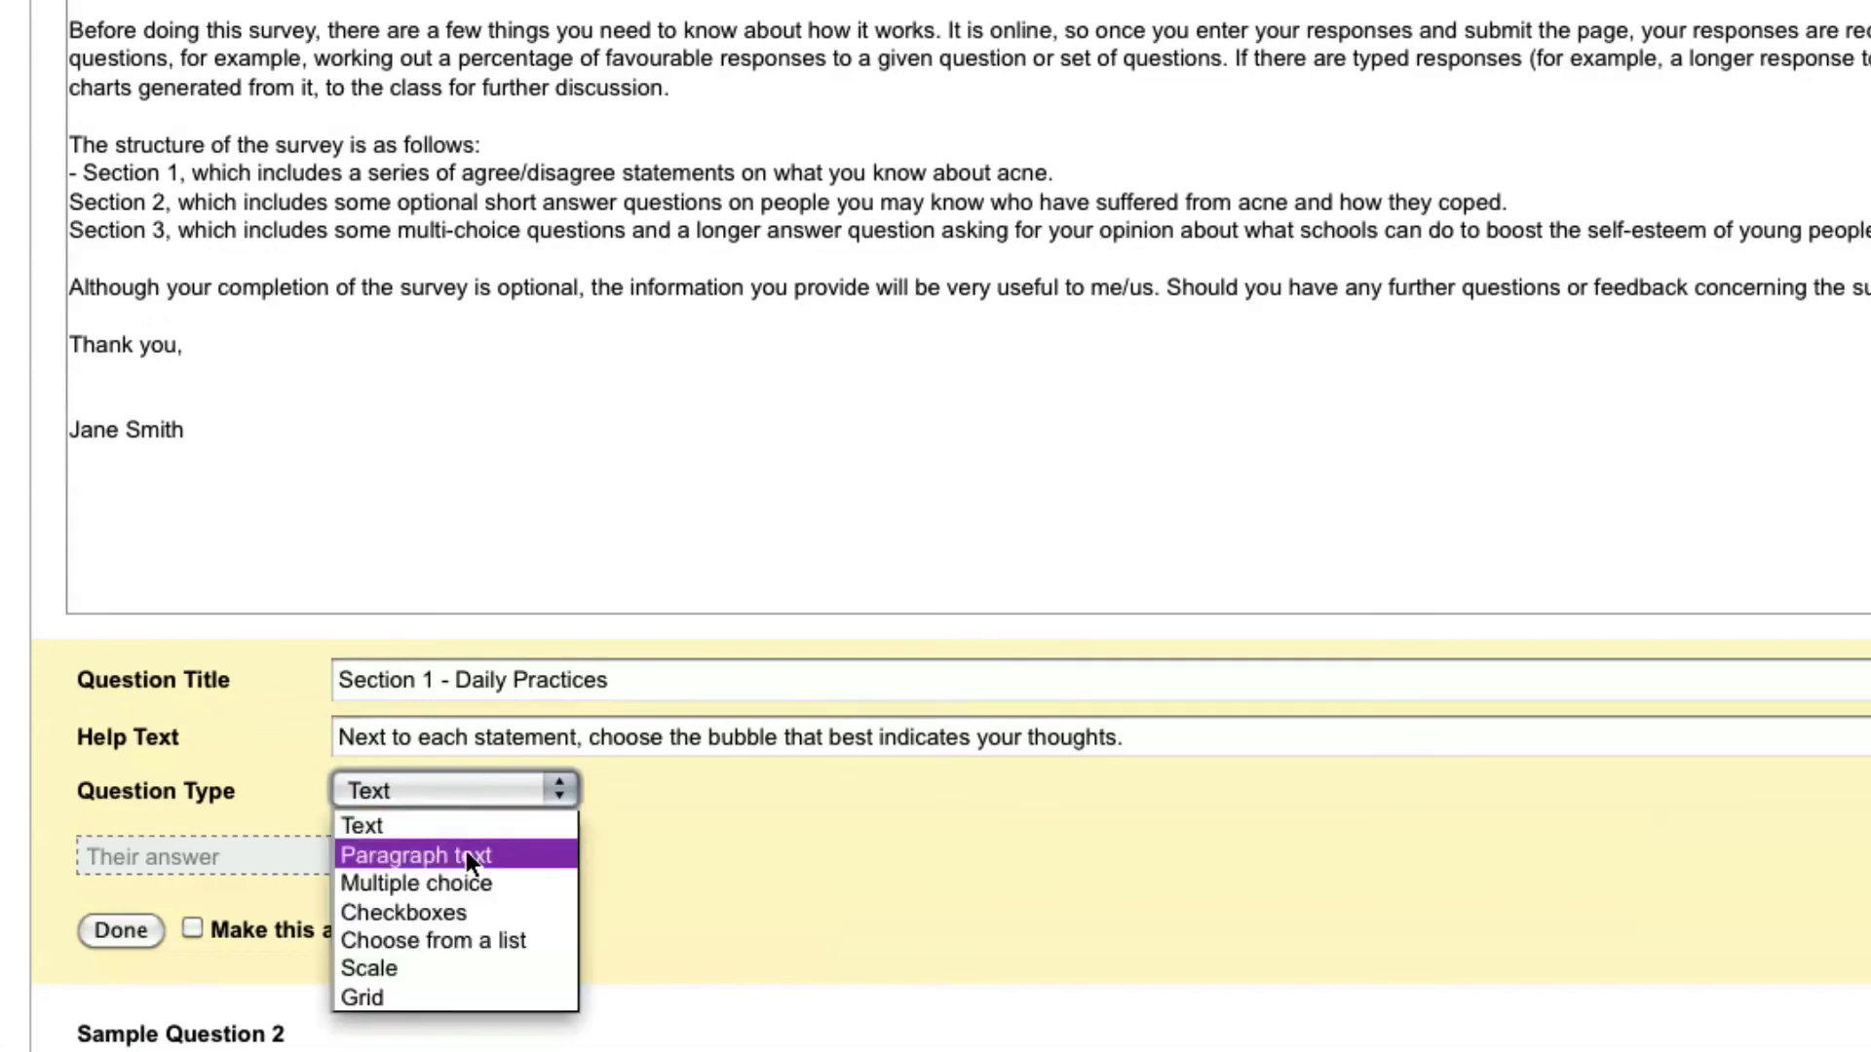
left_click(445, 994)
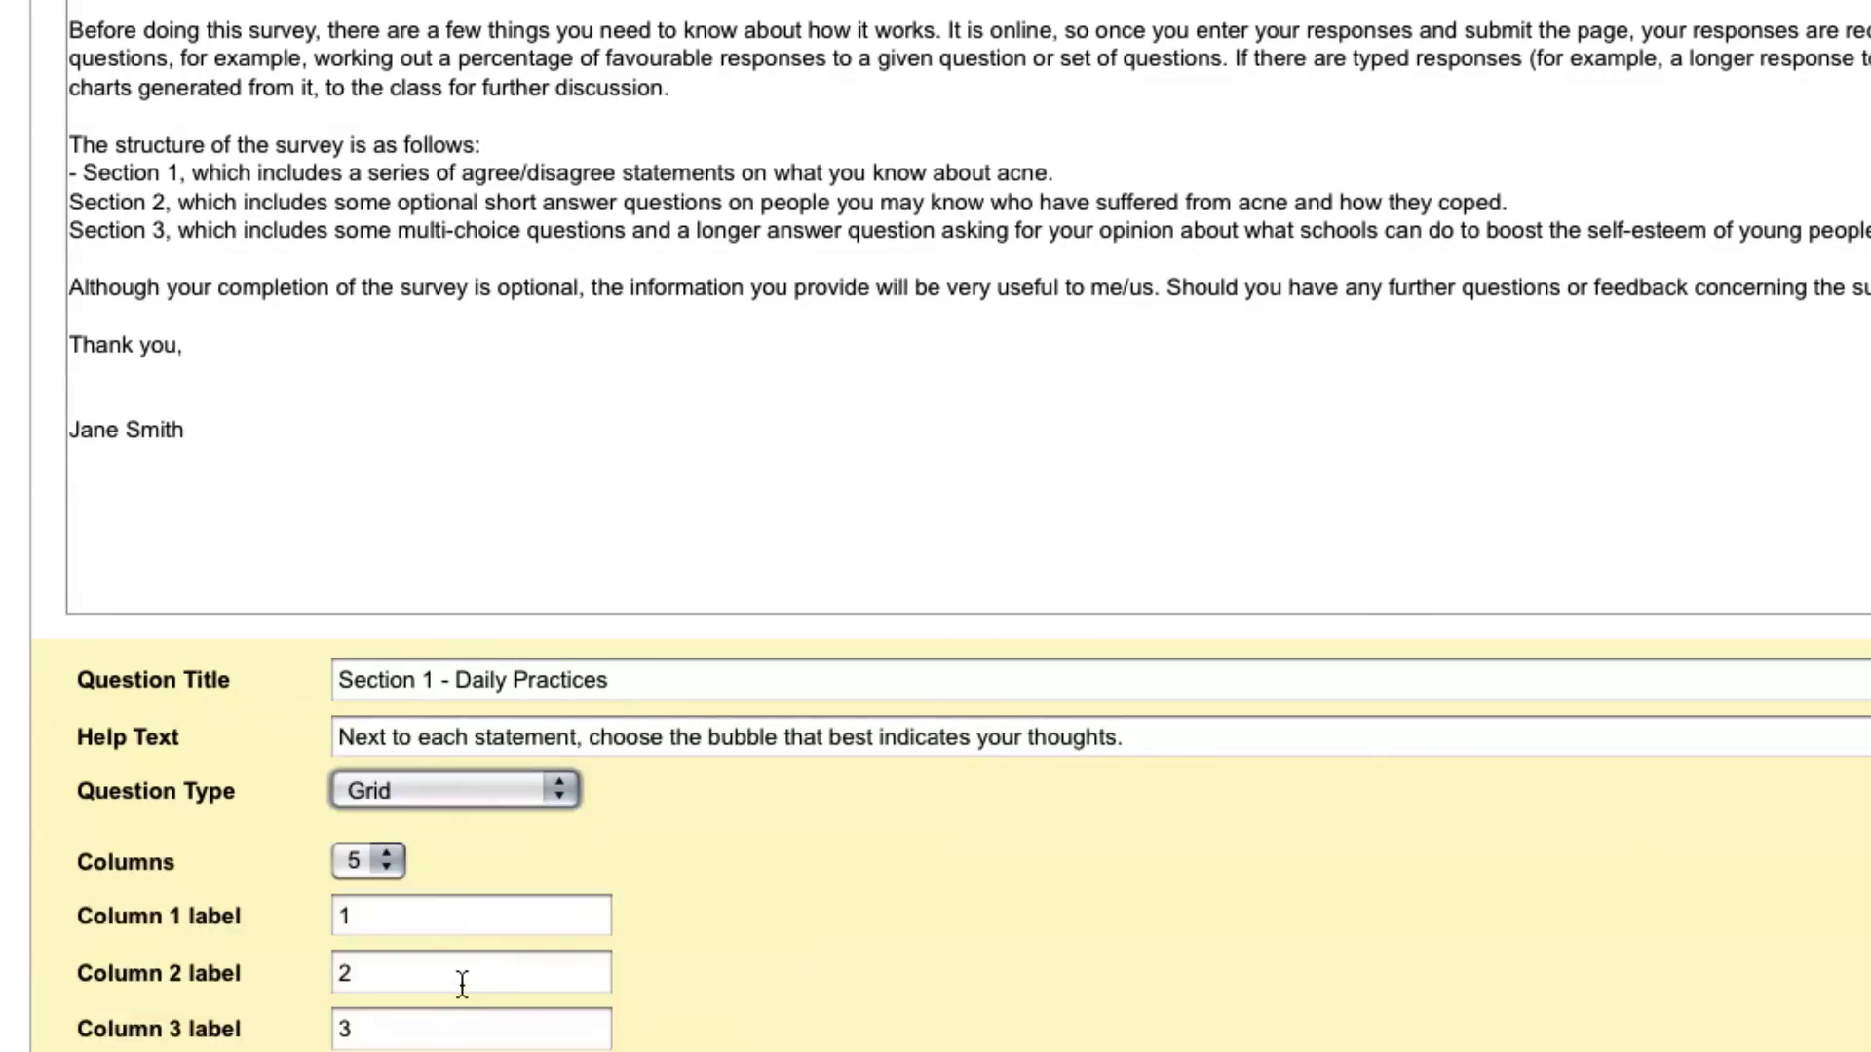
left_click(257, 836)
scroll(257, 836, "down", 1)
scroll(256, 836, "down", 3)
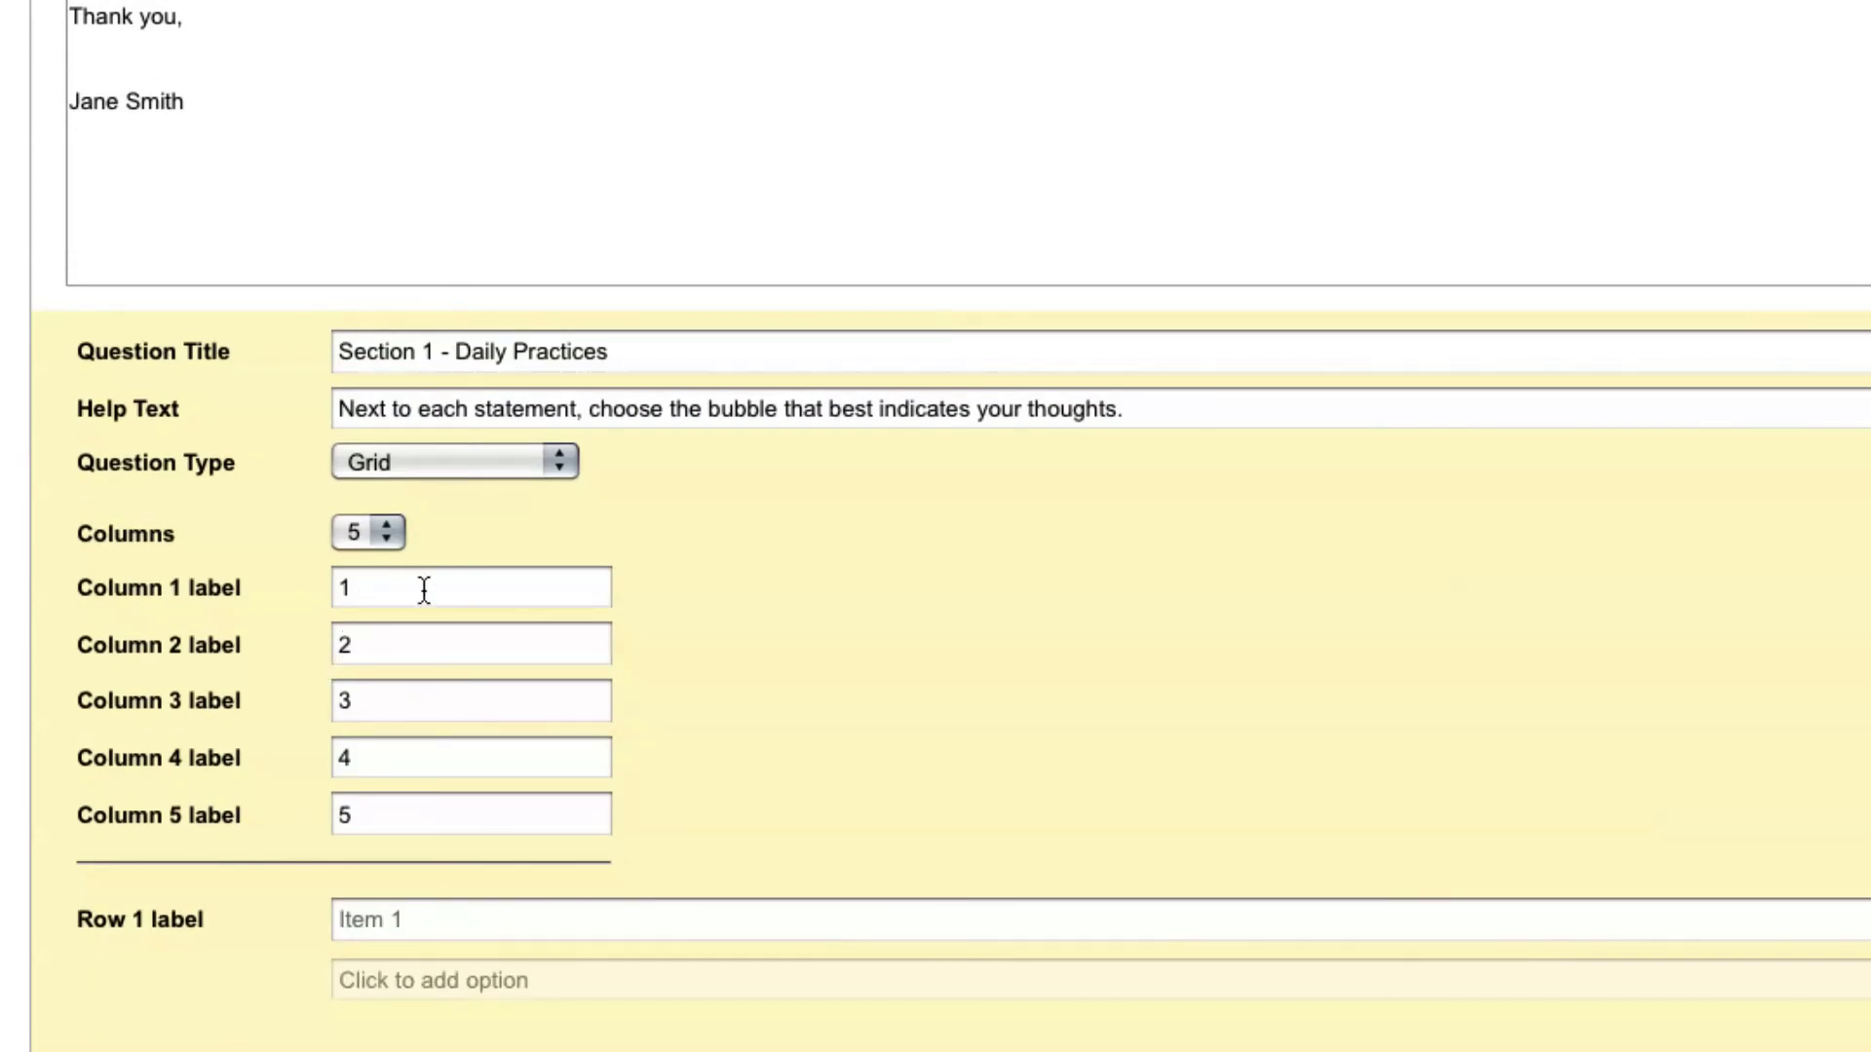
key("super+Tab")
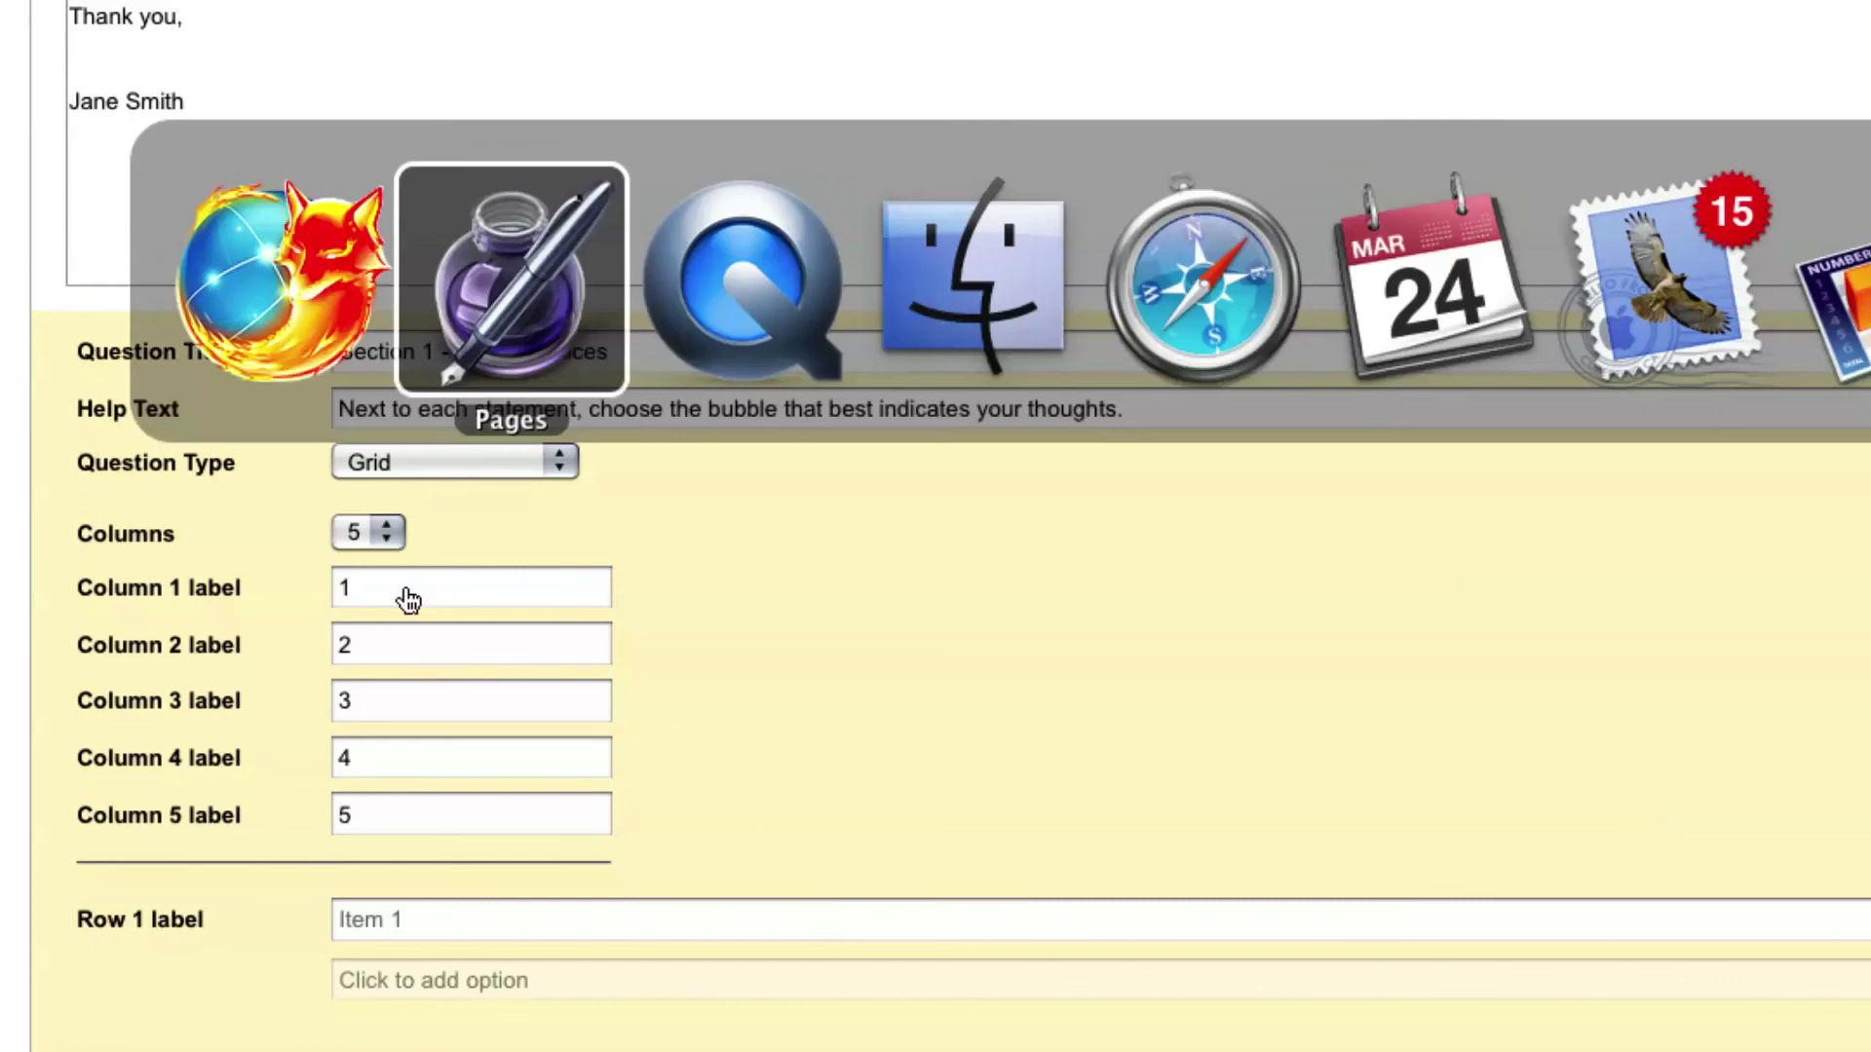
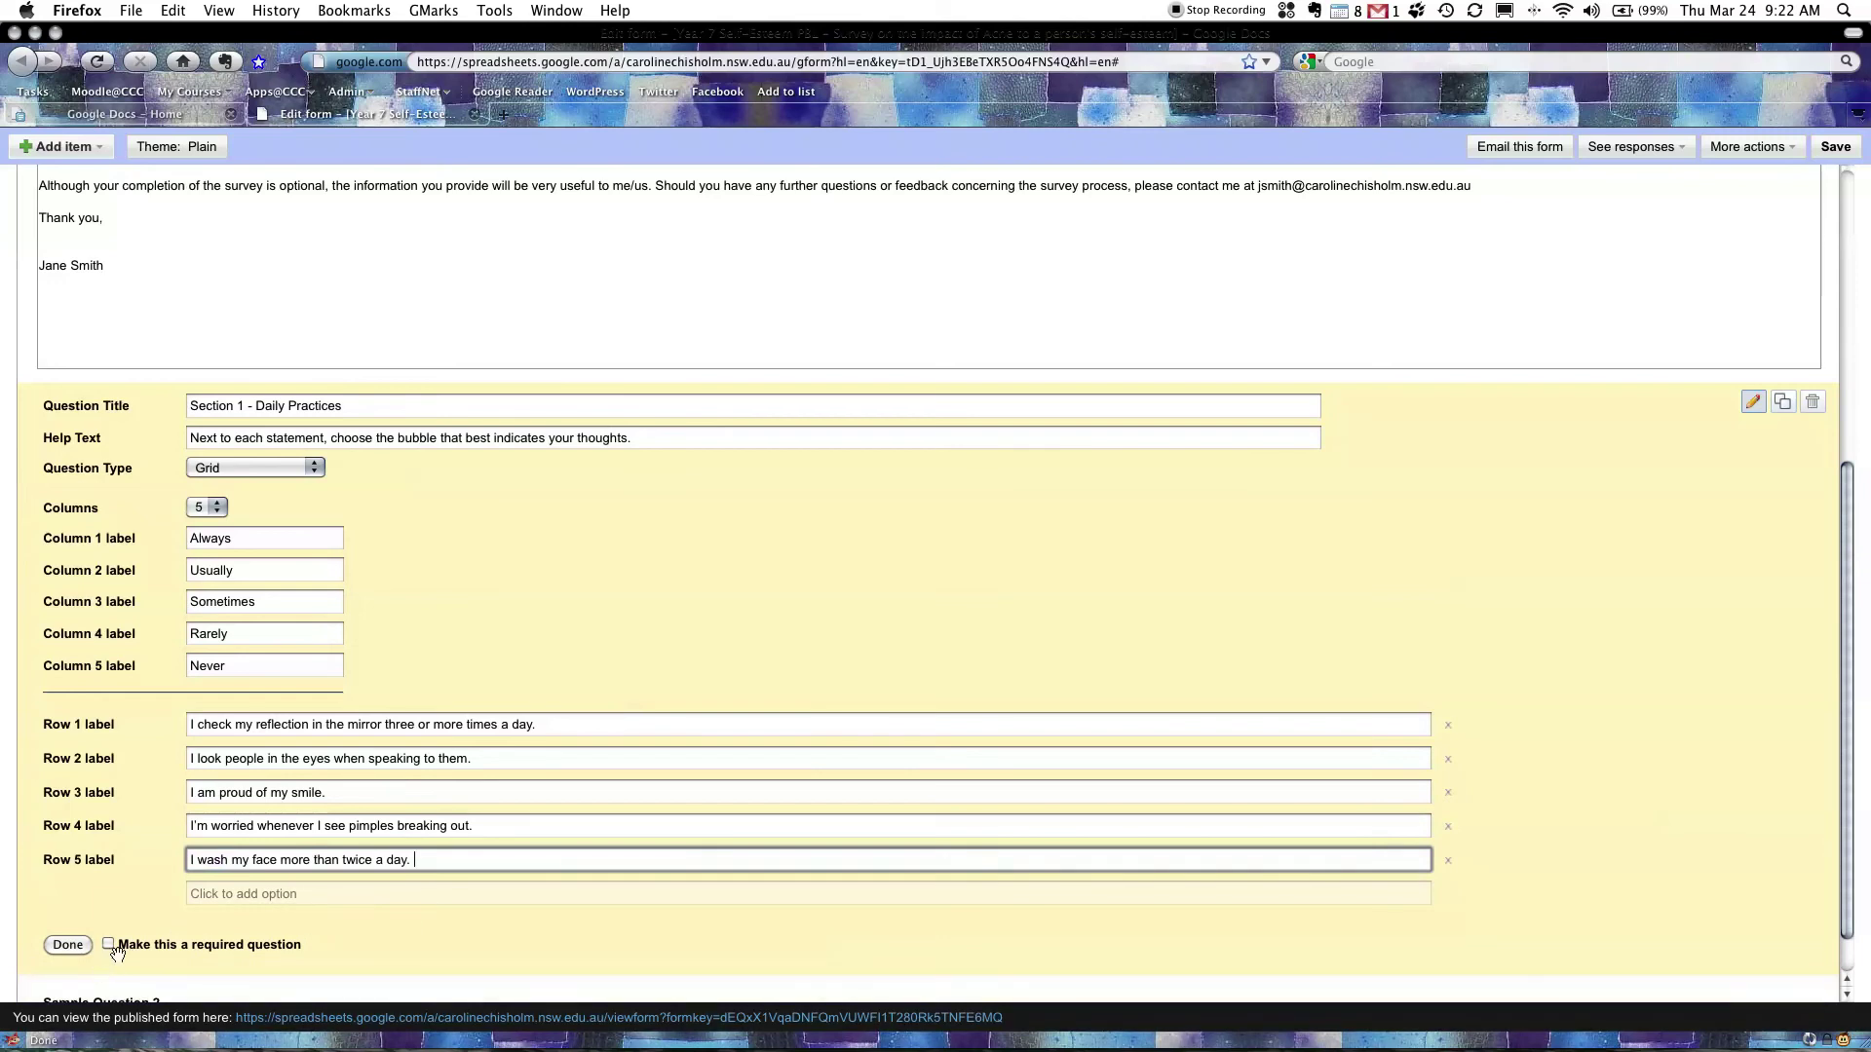
left_click(67, 944)
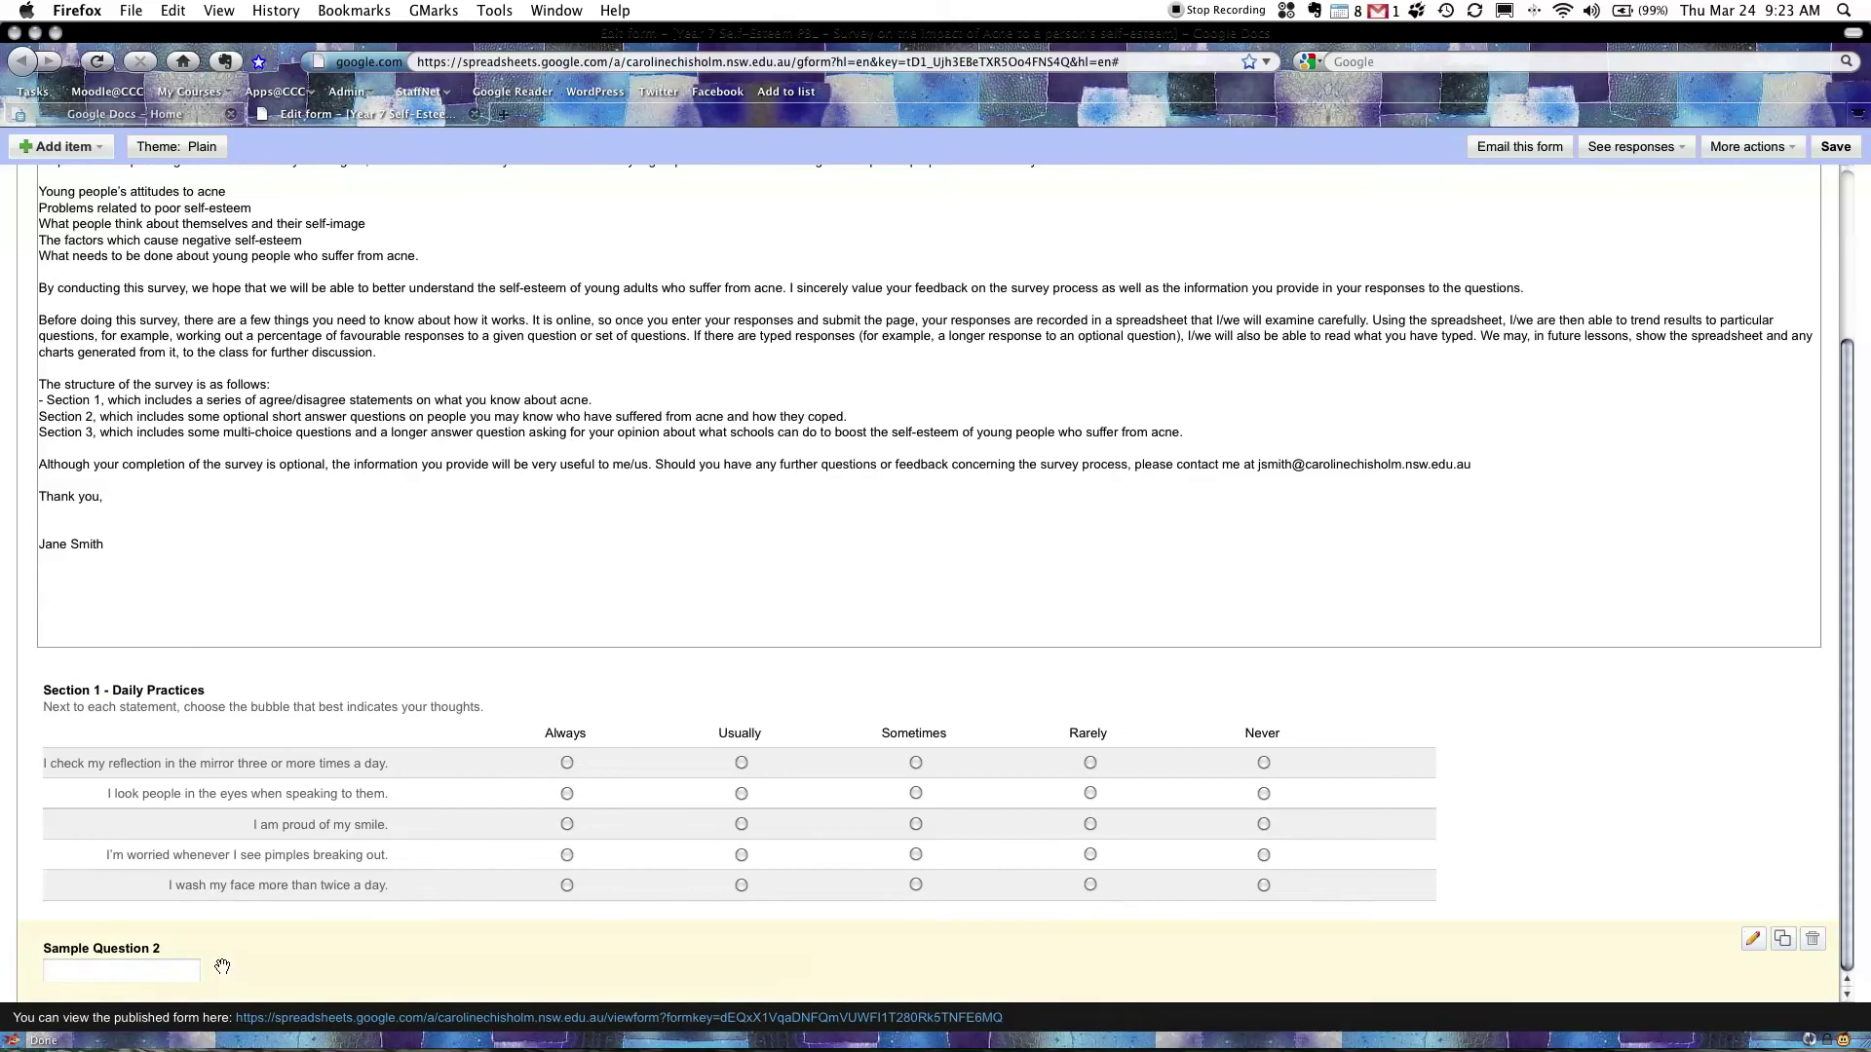
Open Sample Question 2 for editing and replace its title with "Optional Information"
left_click(1751, 941)
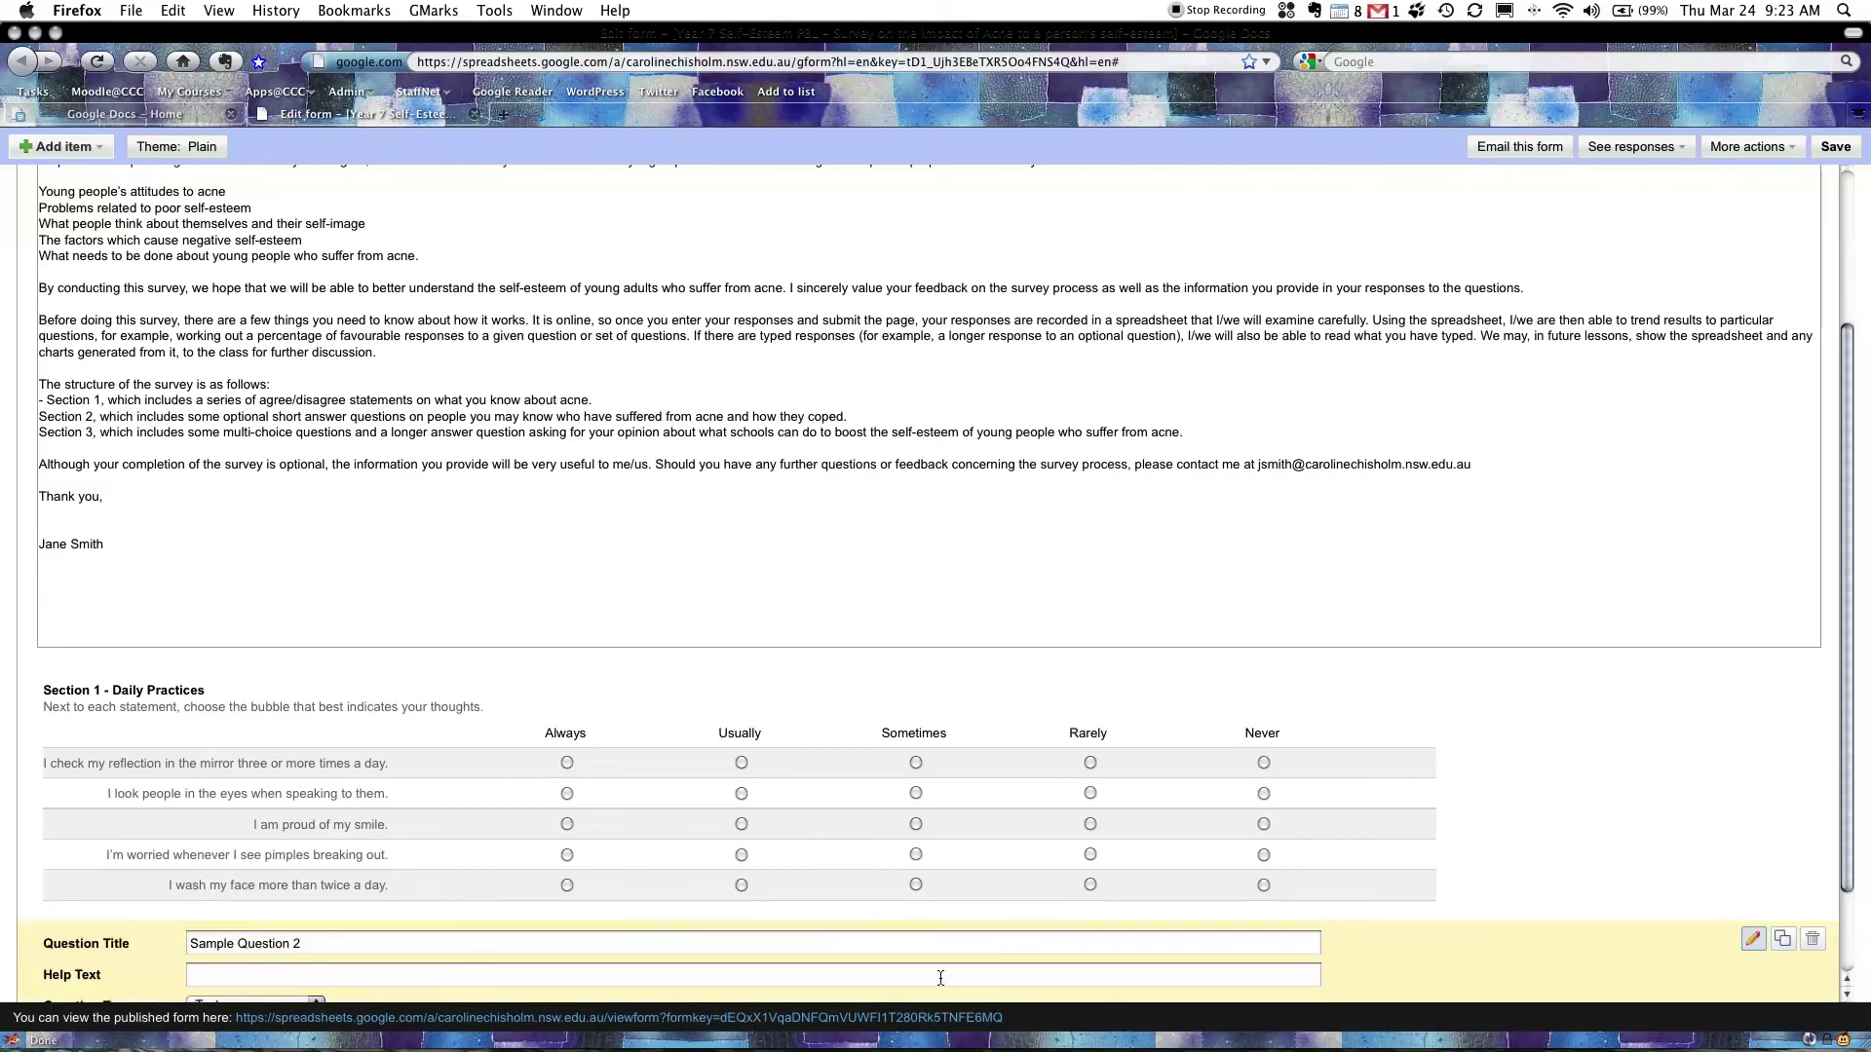
triple_click(262, 944)
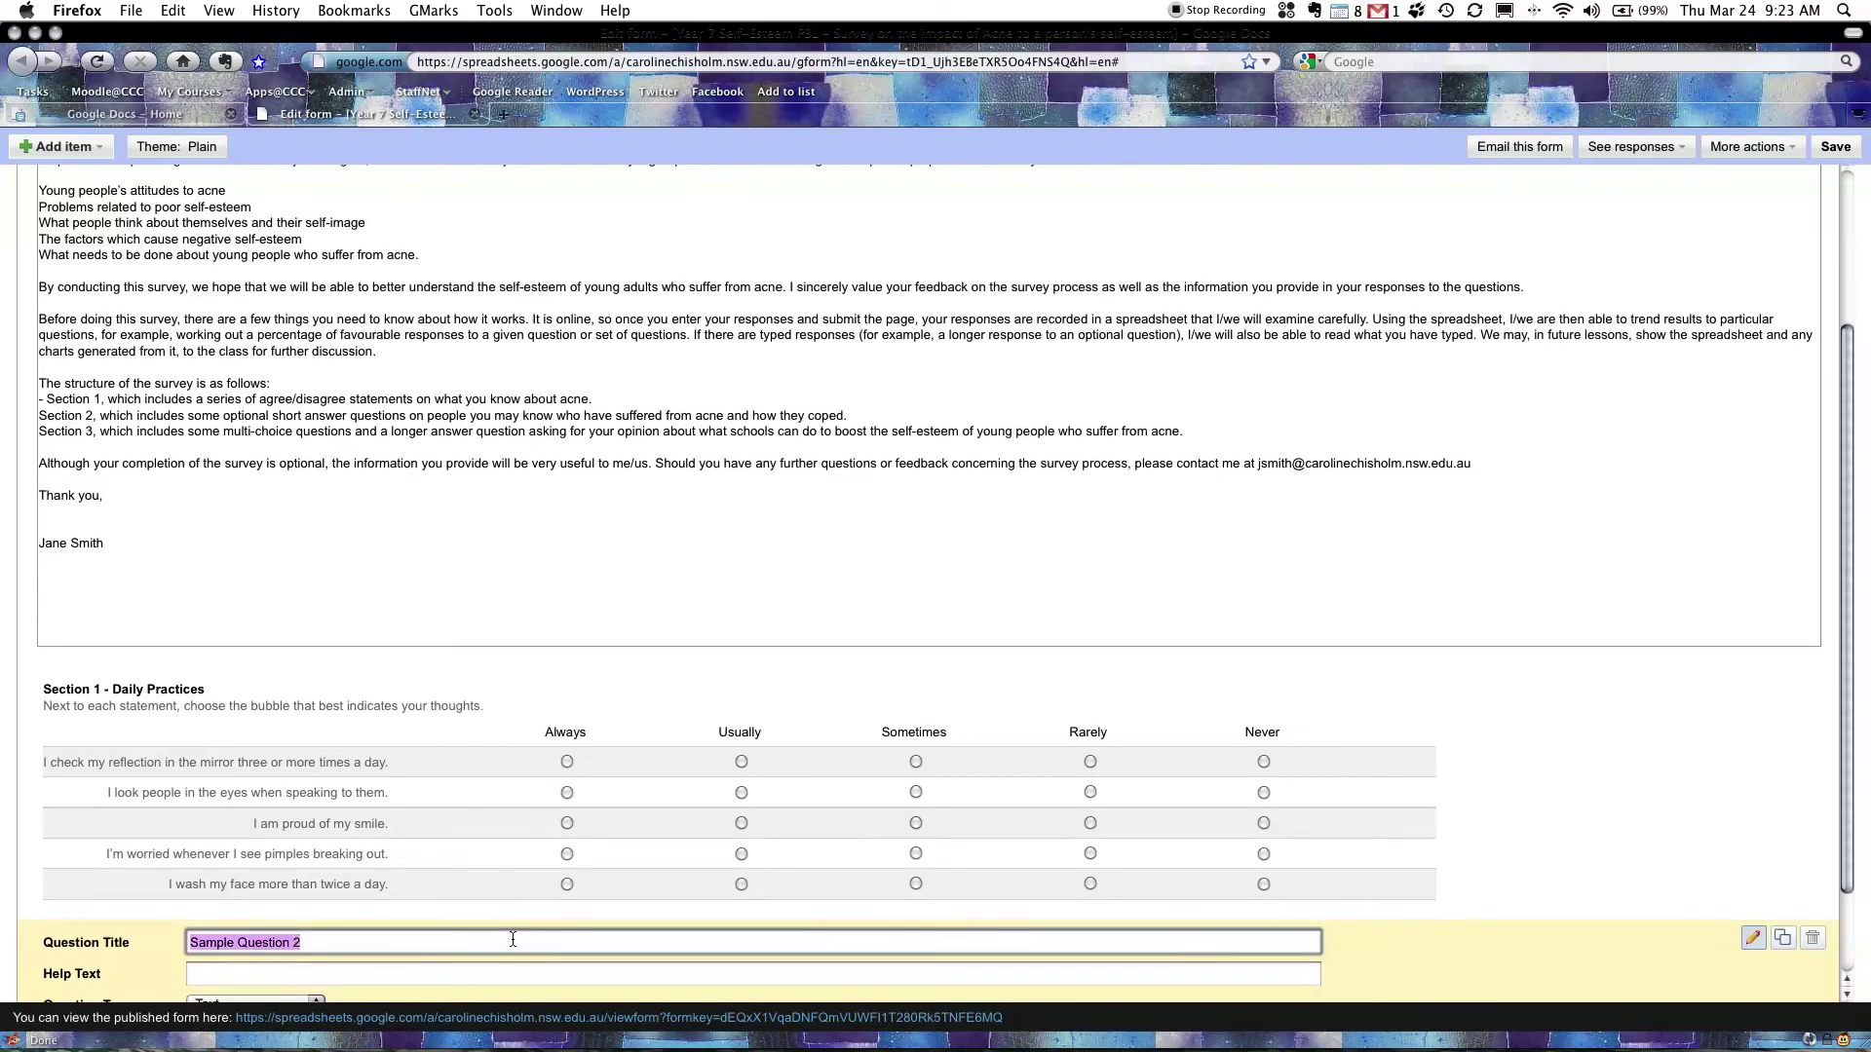
type("Optional Information")
Enter the help text "Please provide any further information (optional) in relation to your thoughts on any of the above statements."
left_click(295, 973)
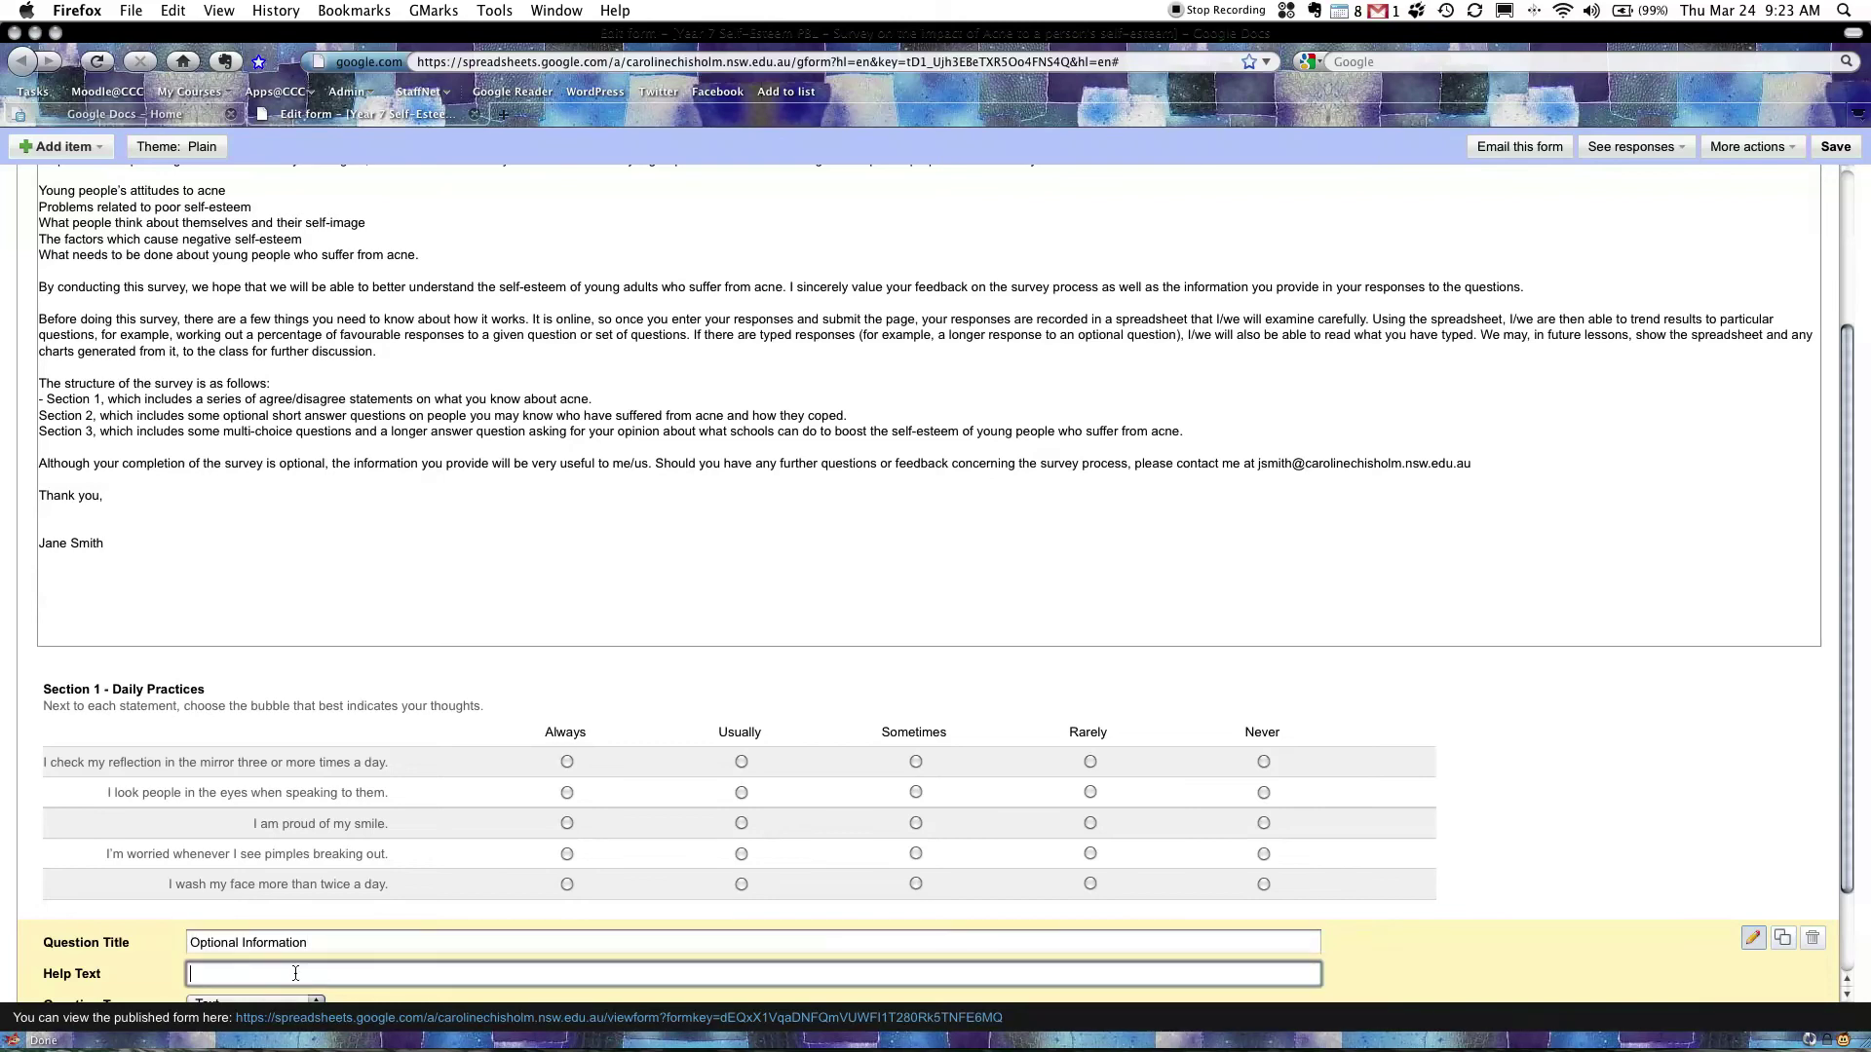
type("Please provide any further information (optional) in relation to your thoughts on any of")
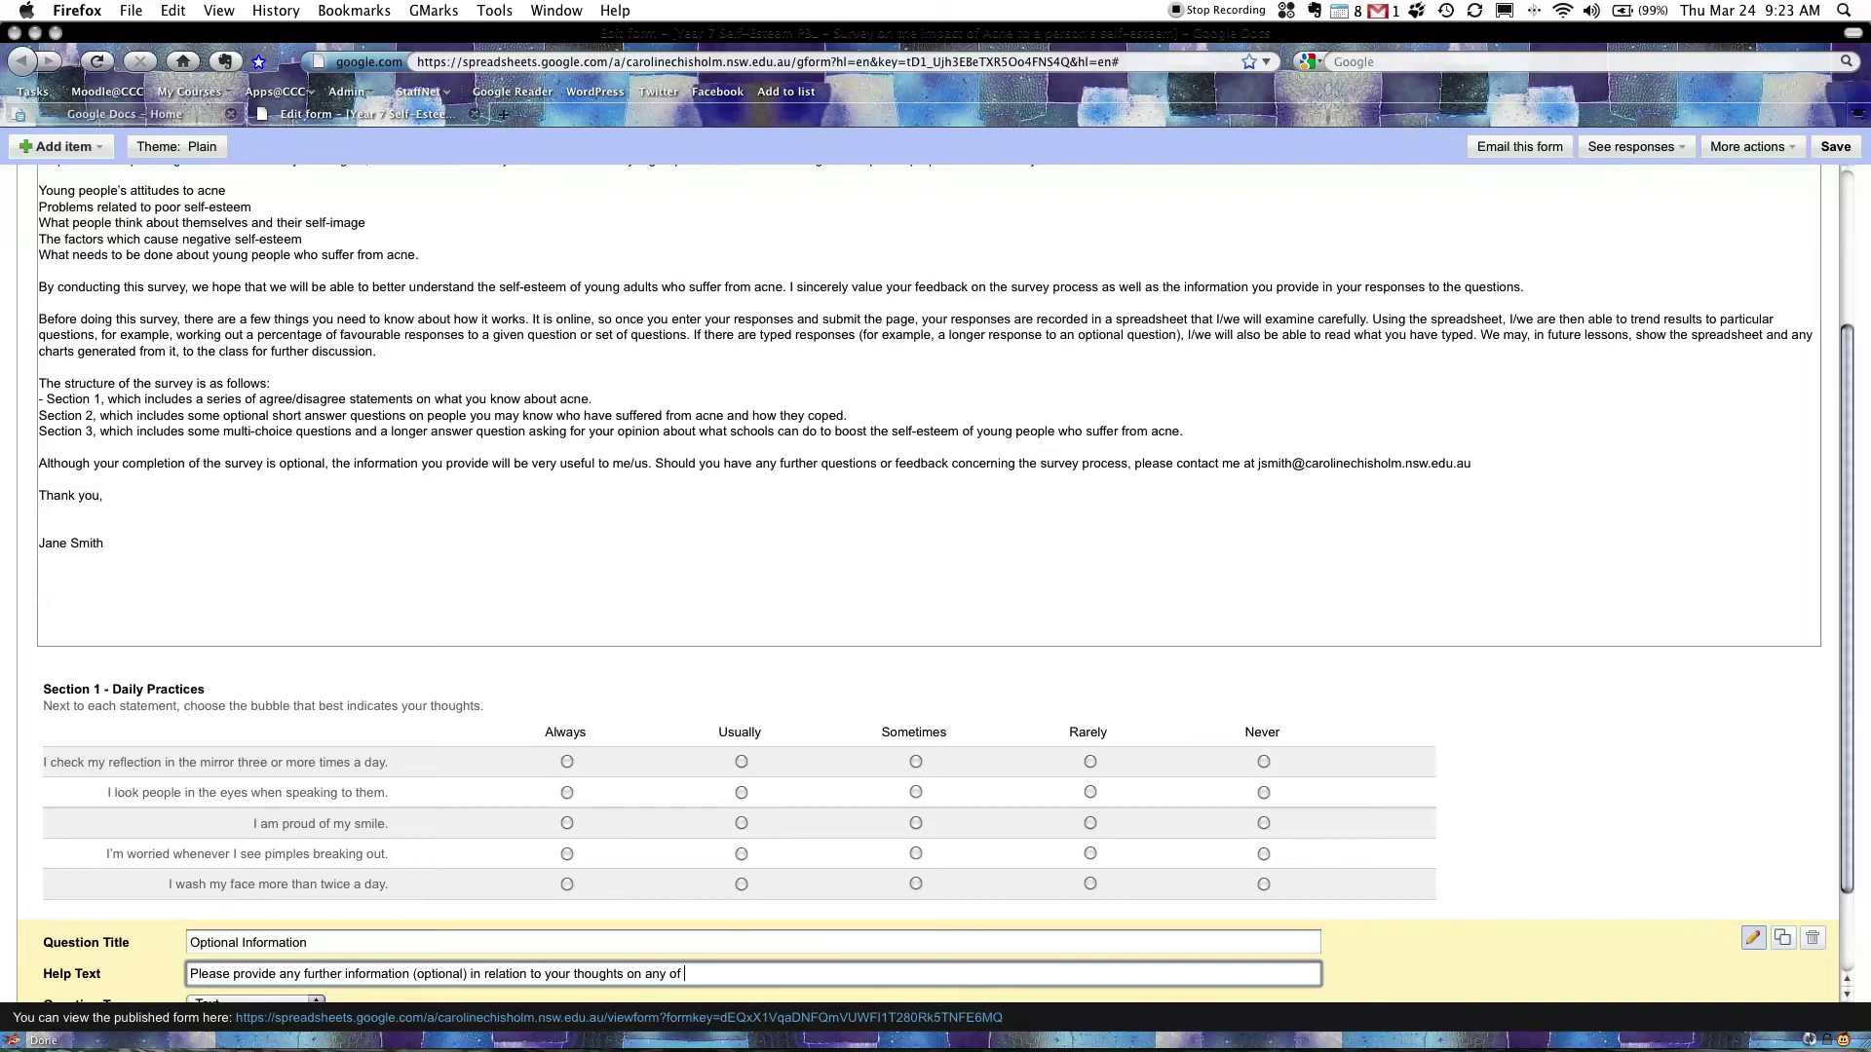
type("tatements.")
Change the Optional Information question's type to Paragraph text and finish editing the question
scroll(251, 930, "down", 3)
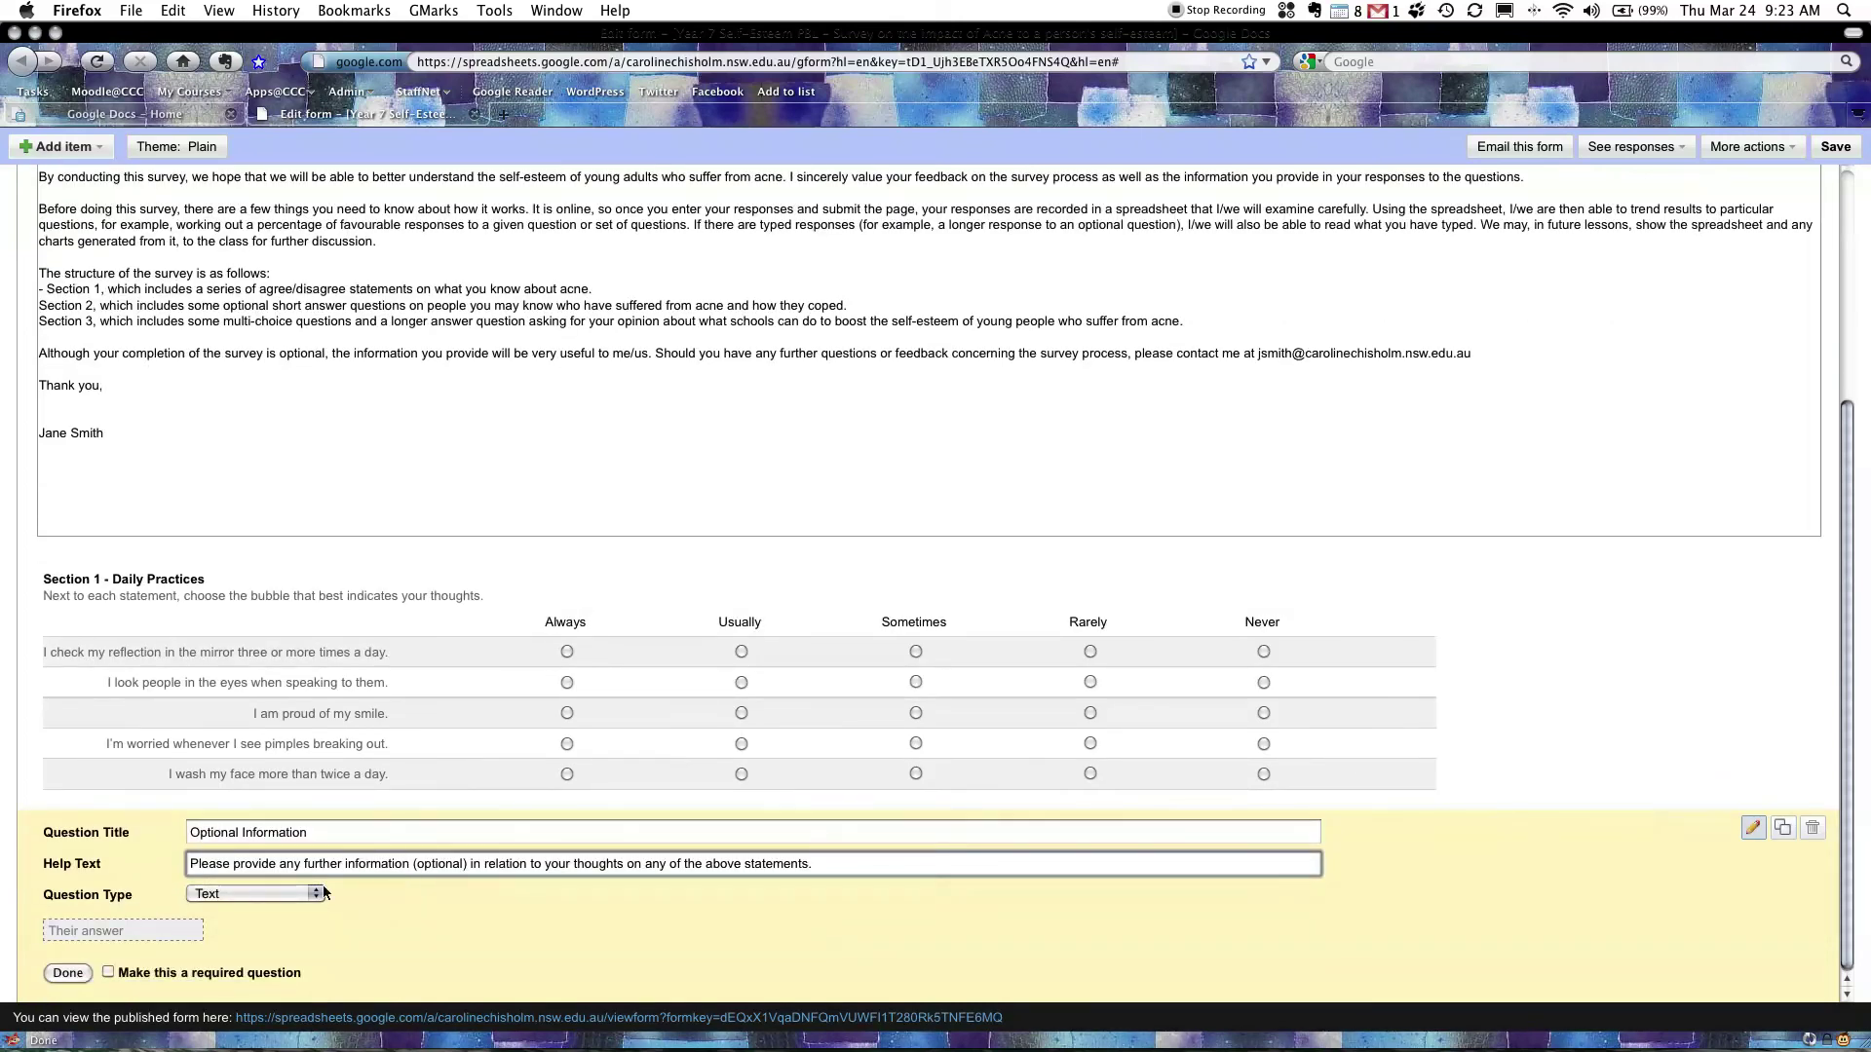
key("Tab")
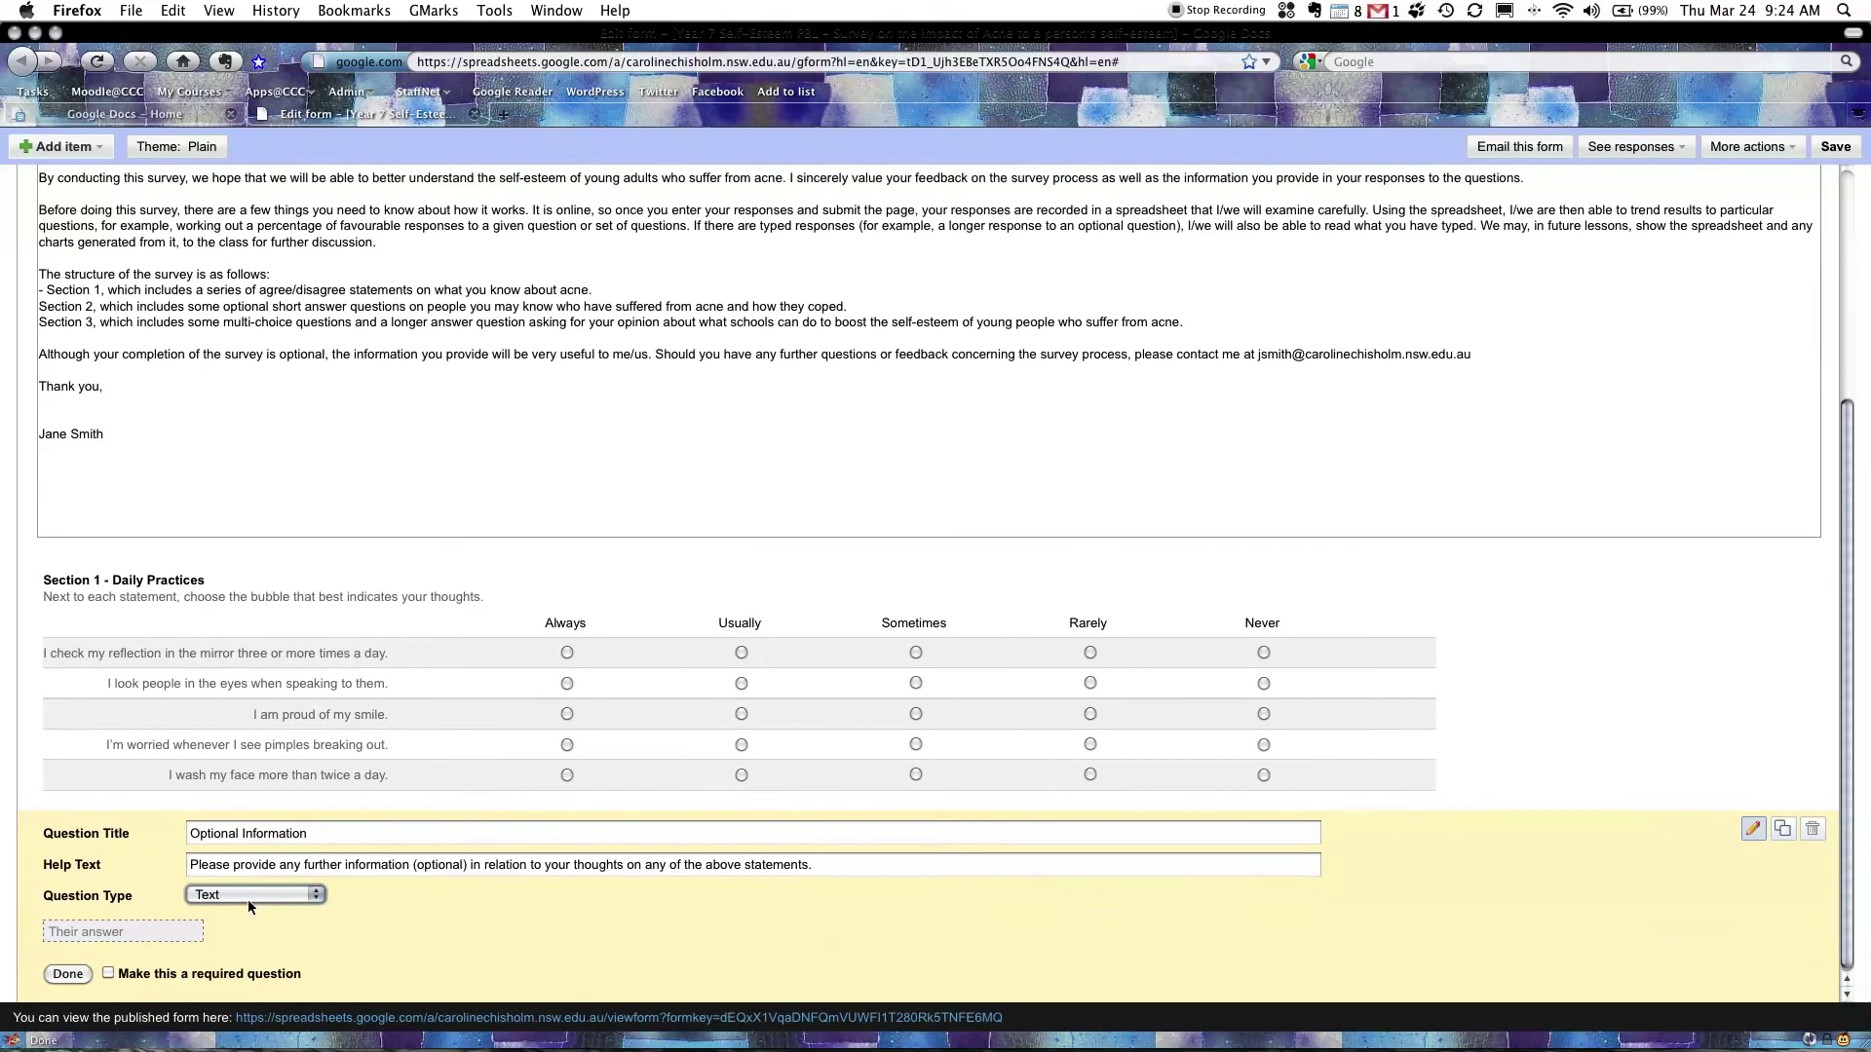
left_click(254, 898)
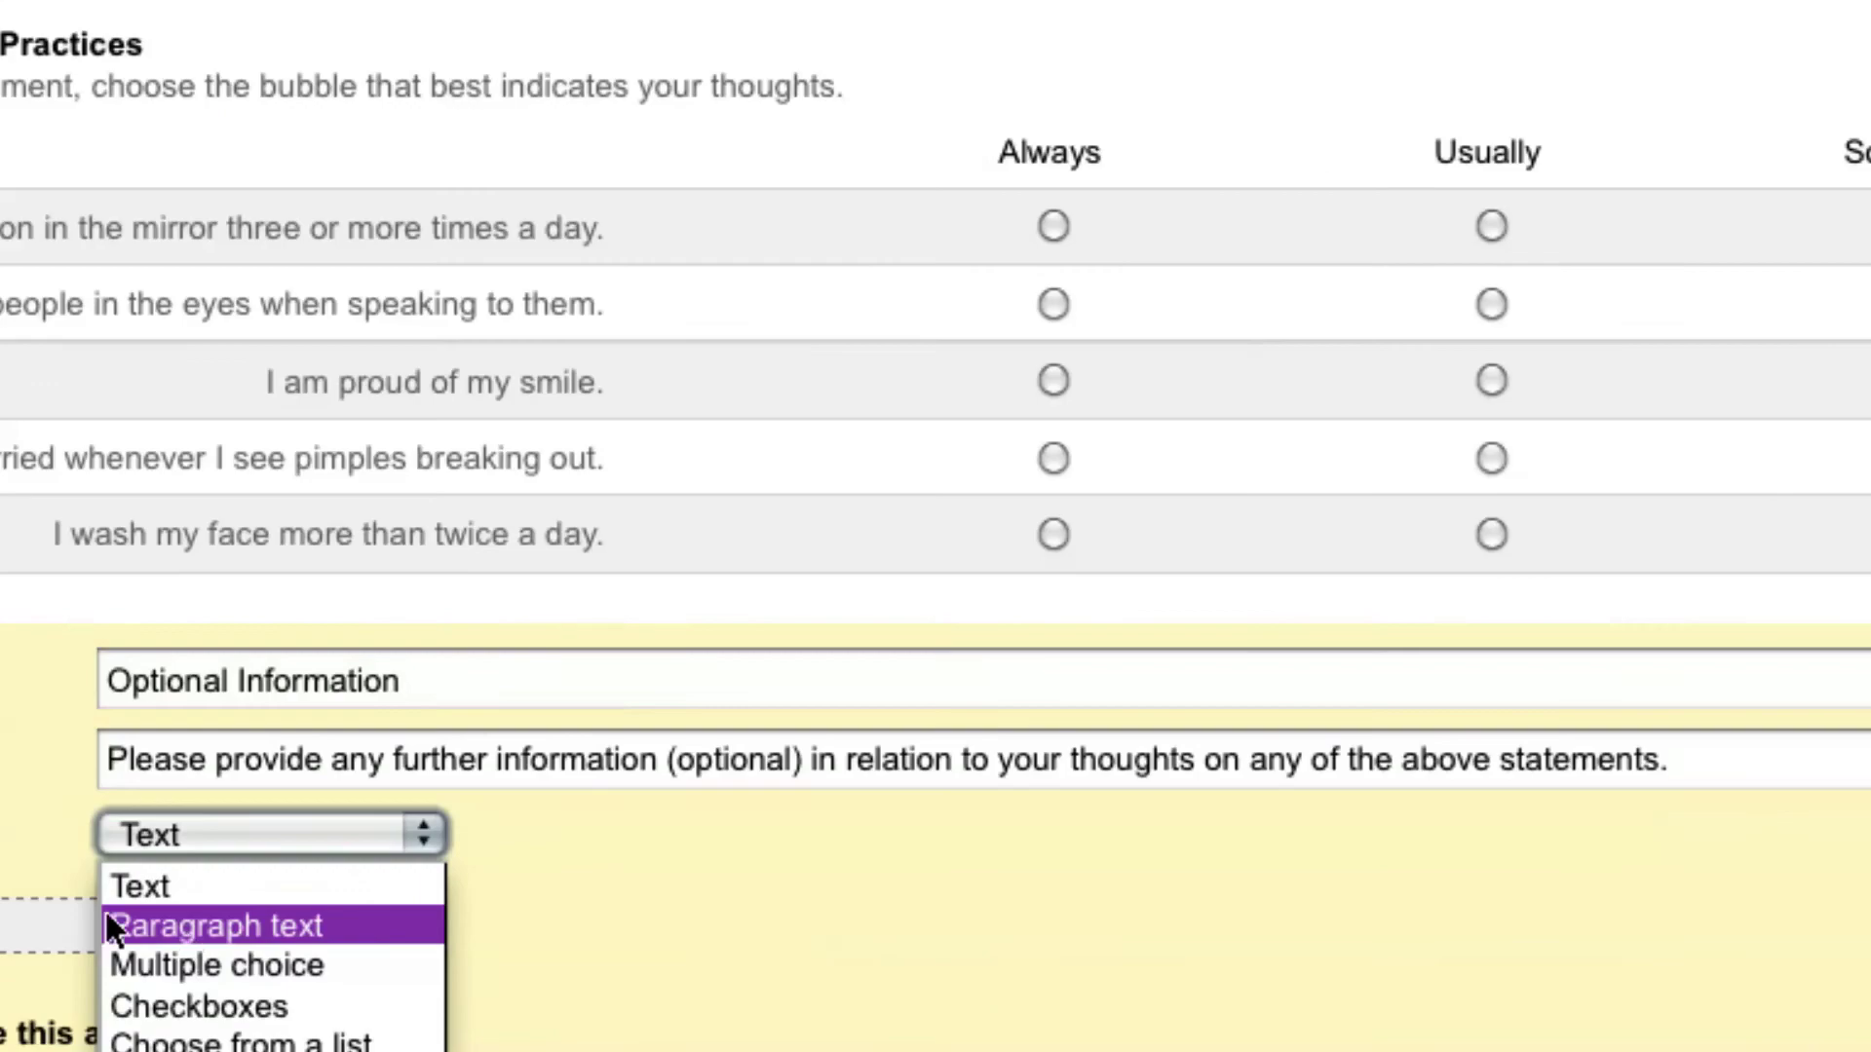
left_click(146, 926)
scroll(147, 925, "down", 2)
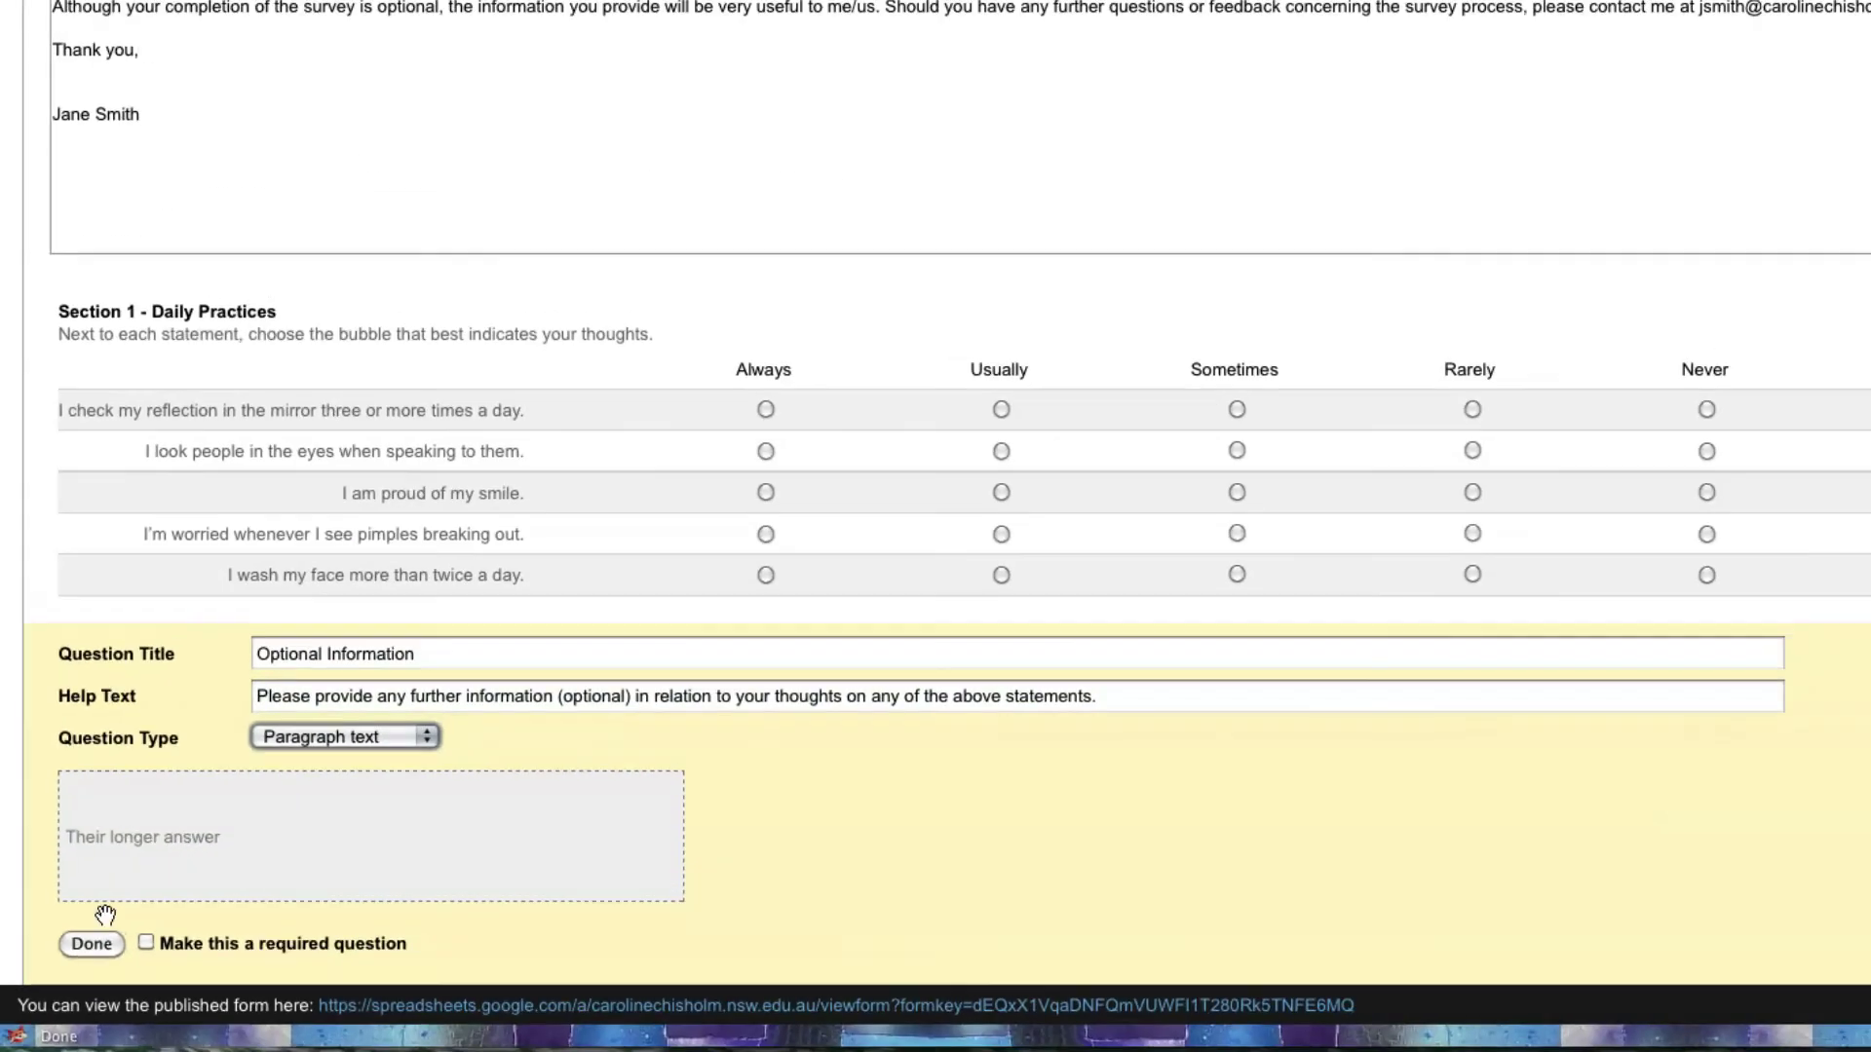
left_click(94, 942)
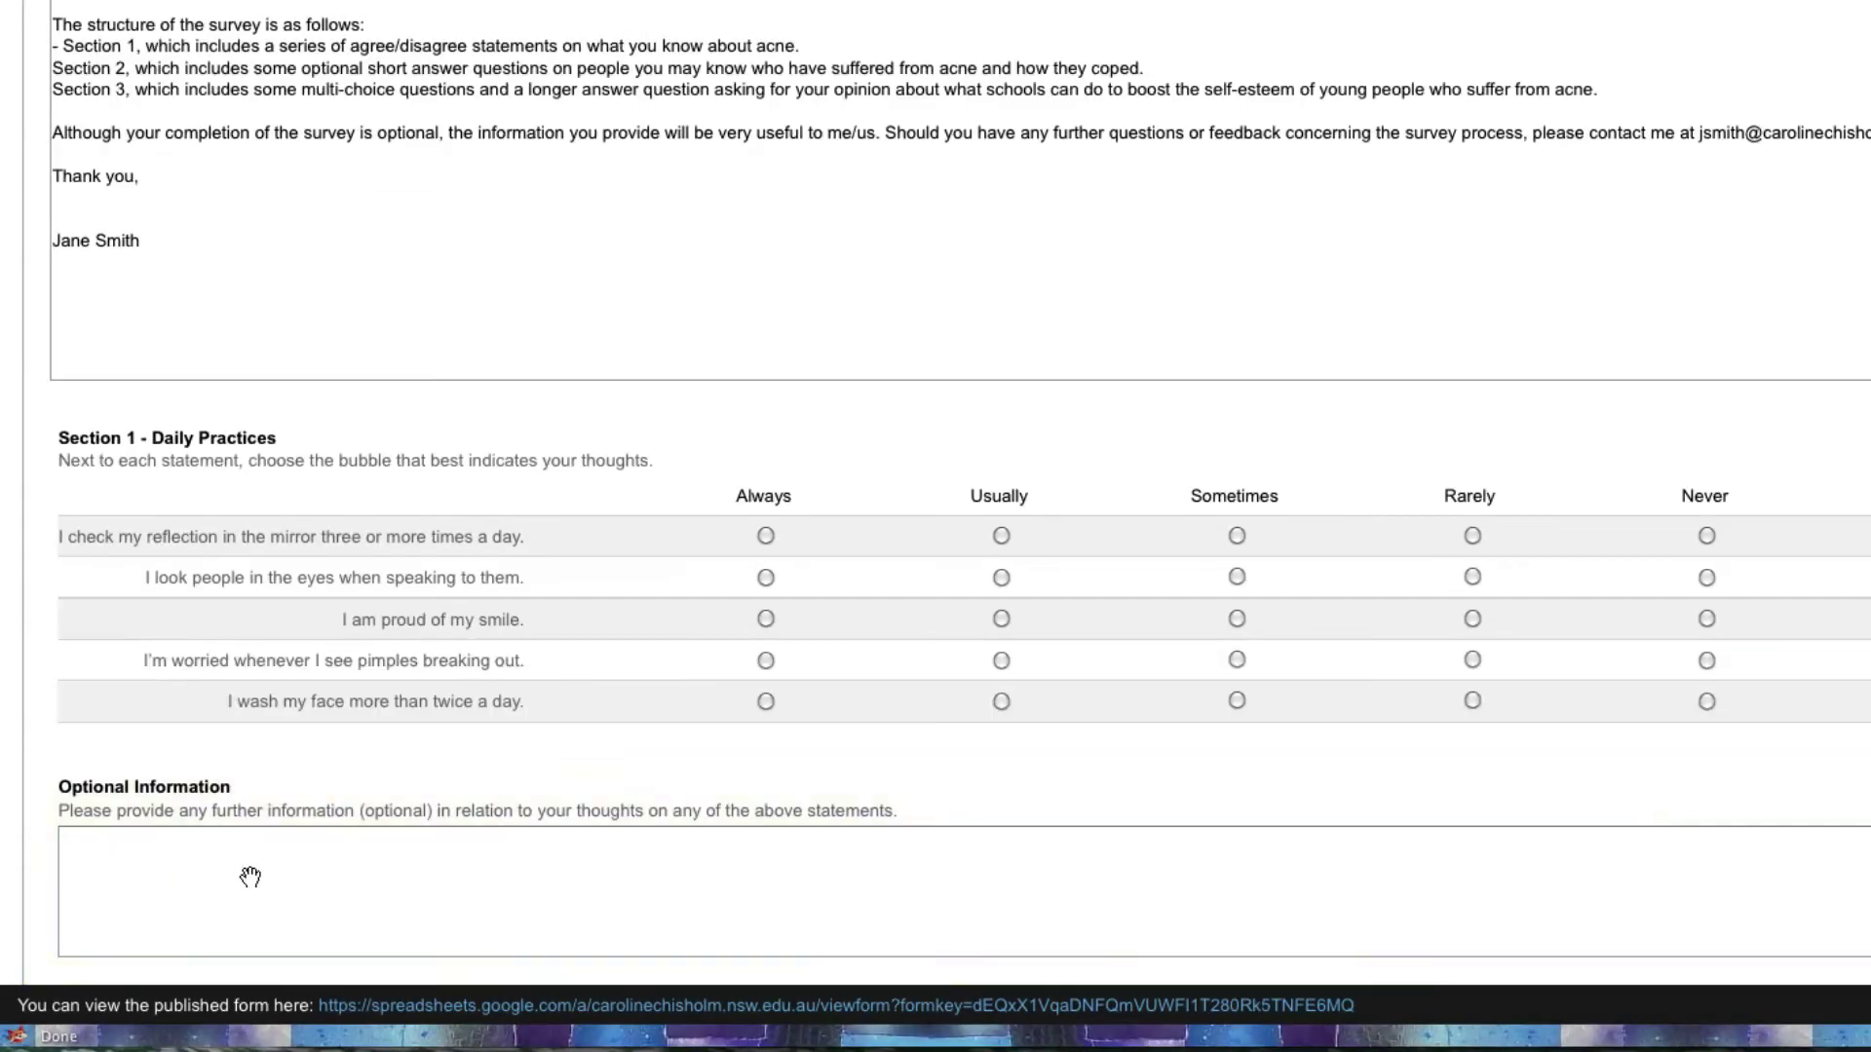
Add a new Grid question below Optional Information and title it "Section 2 - Attitudes to Acne"
scroll(430, 789, "up", 2)
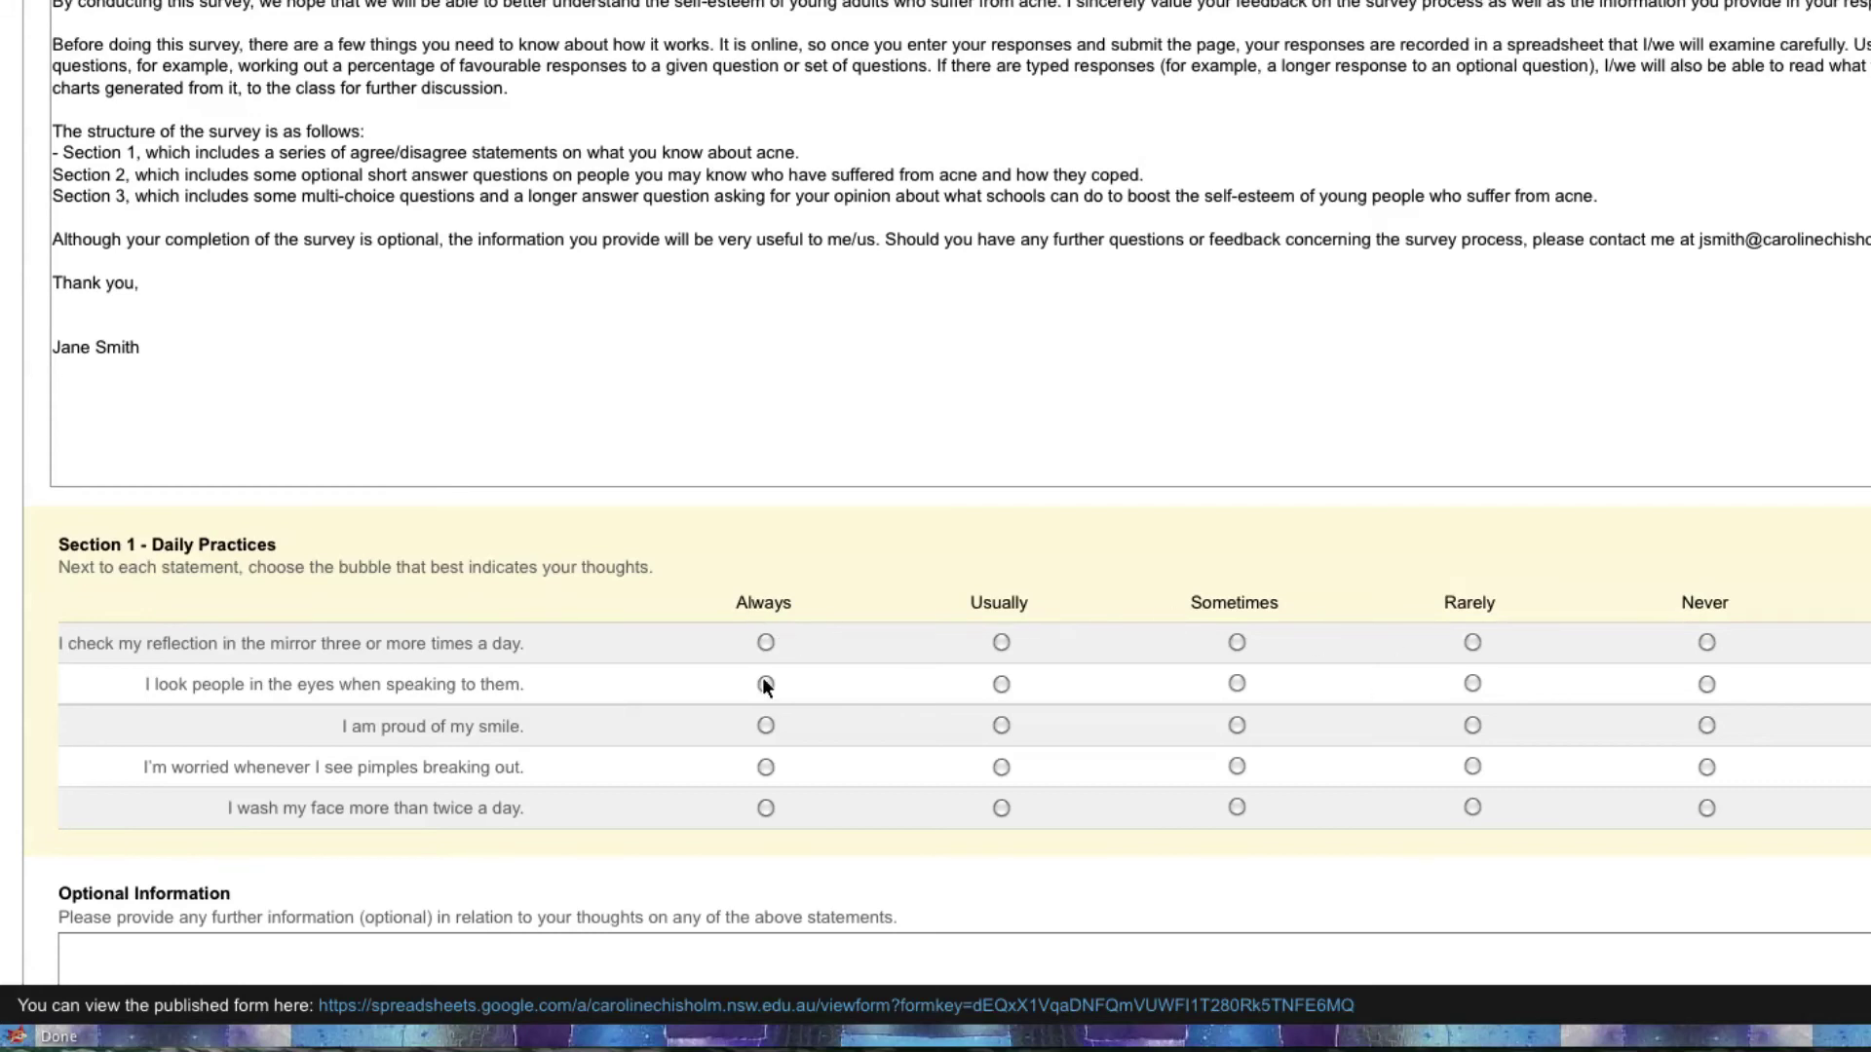
scroll(185, 726, "down", 2)
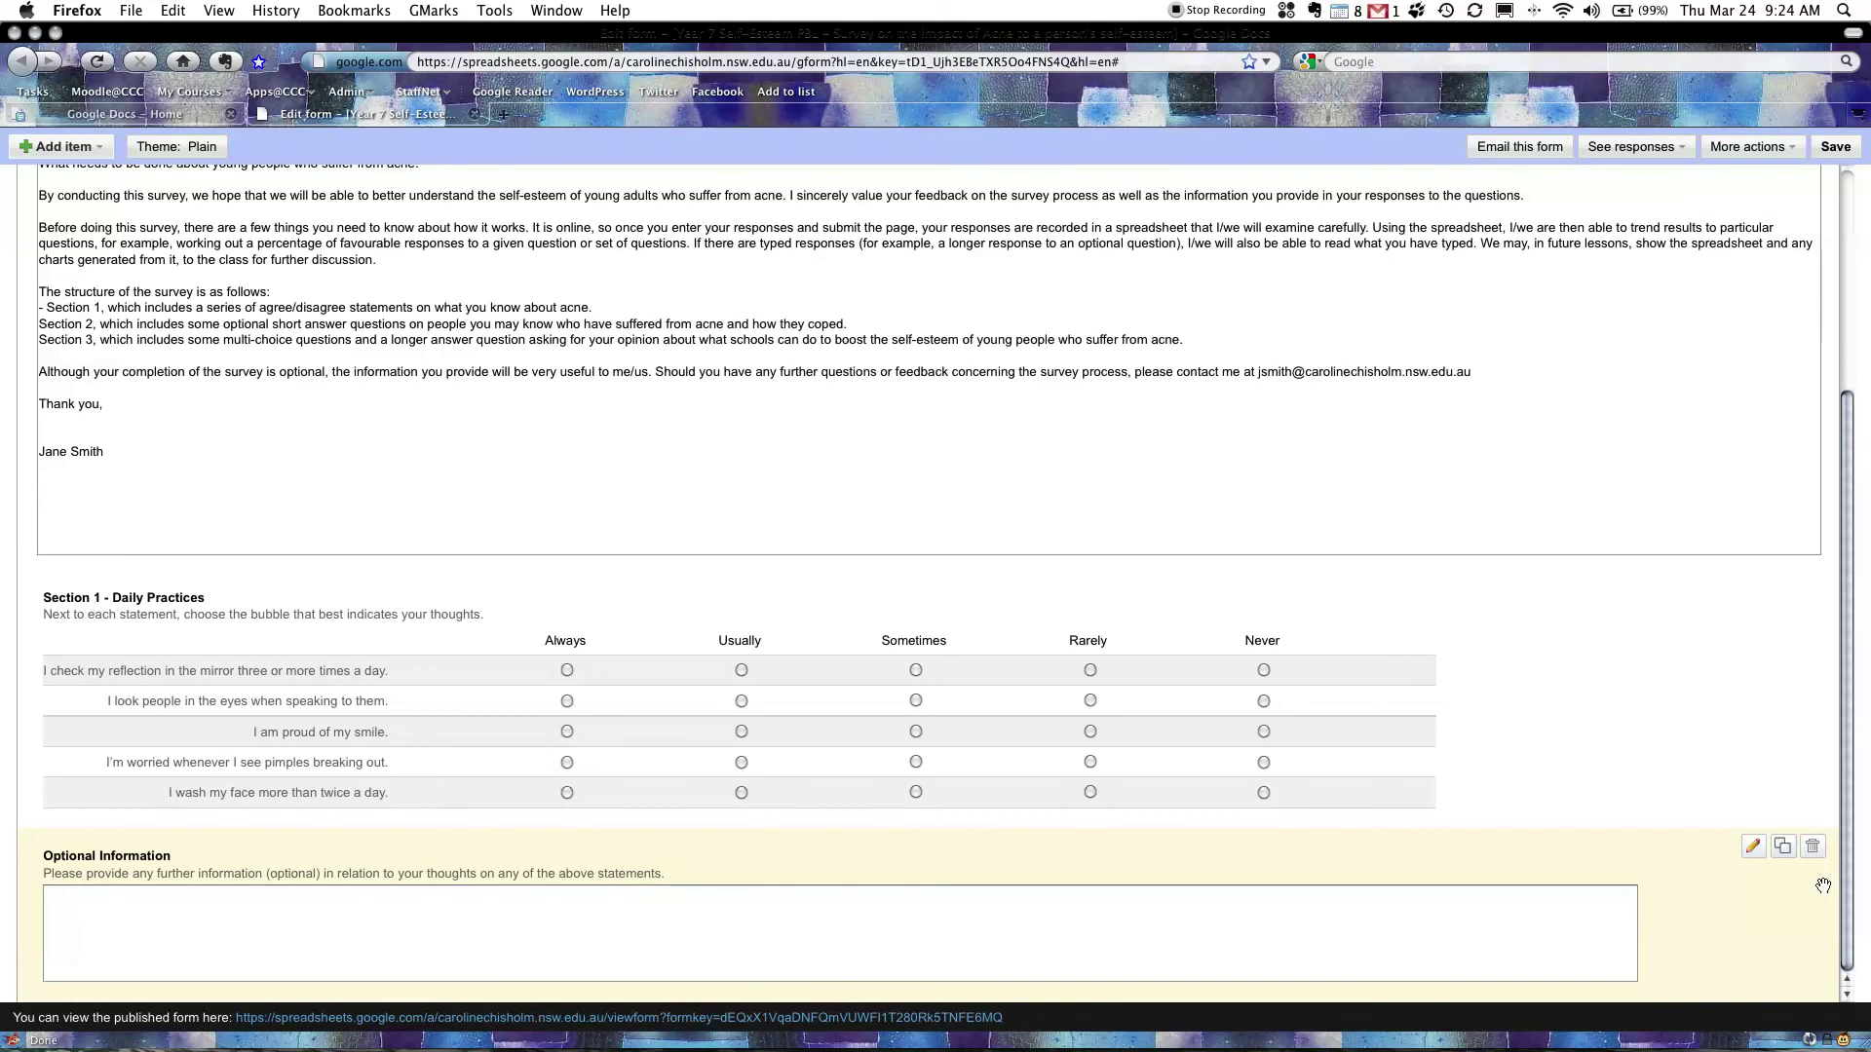
left_click_drag(1850, 892, 1850, 959)
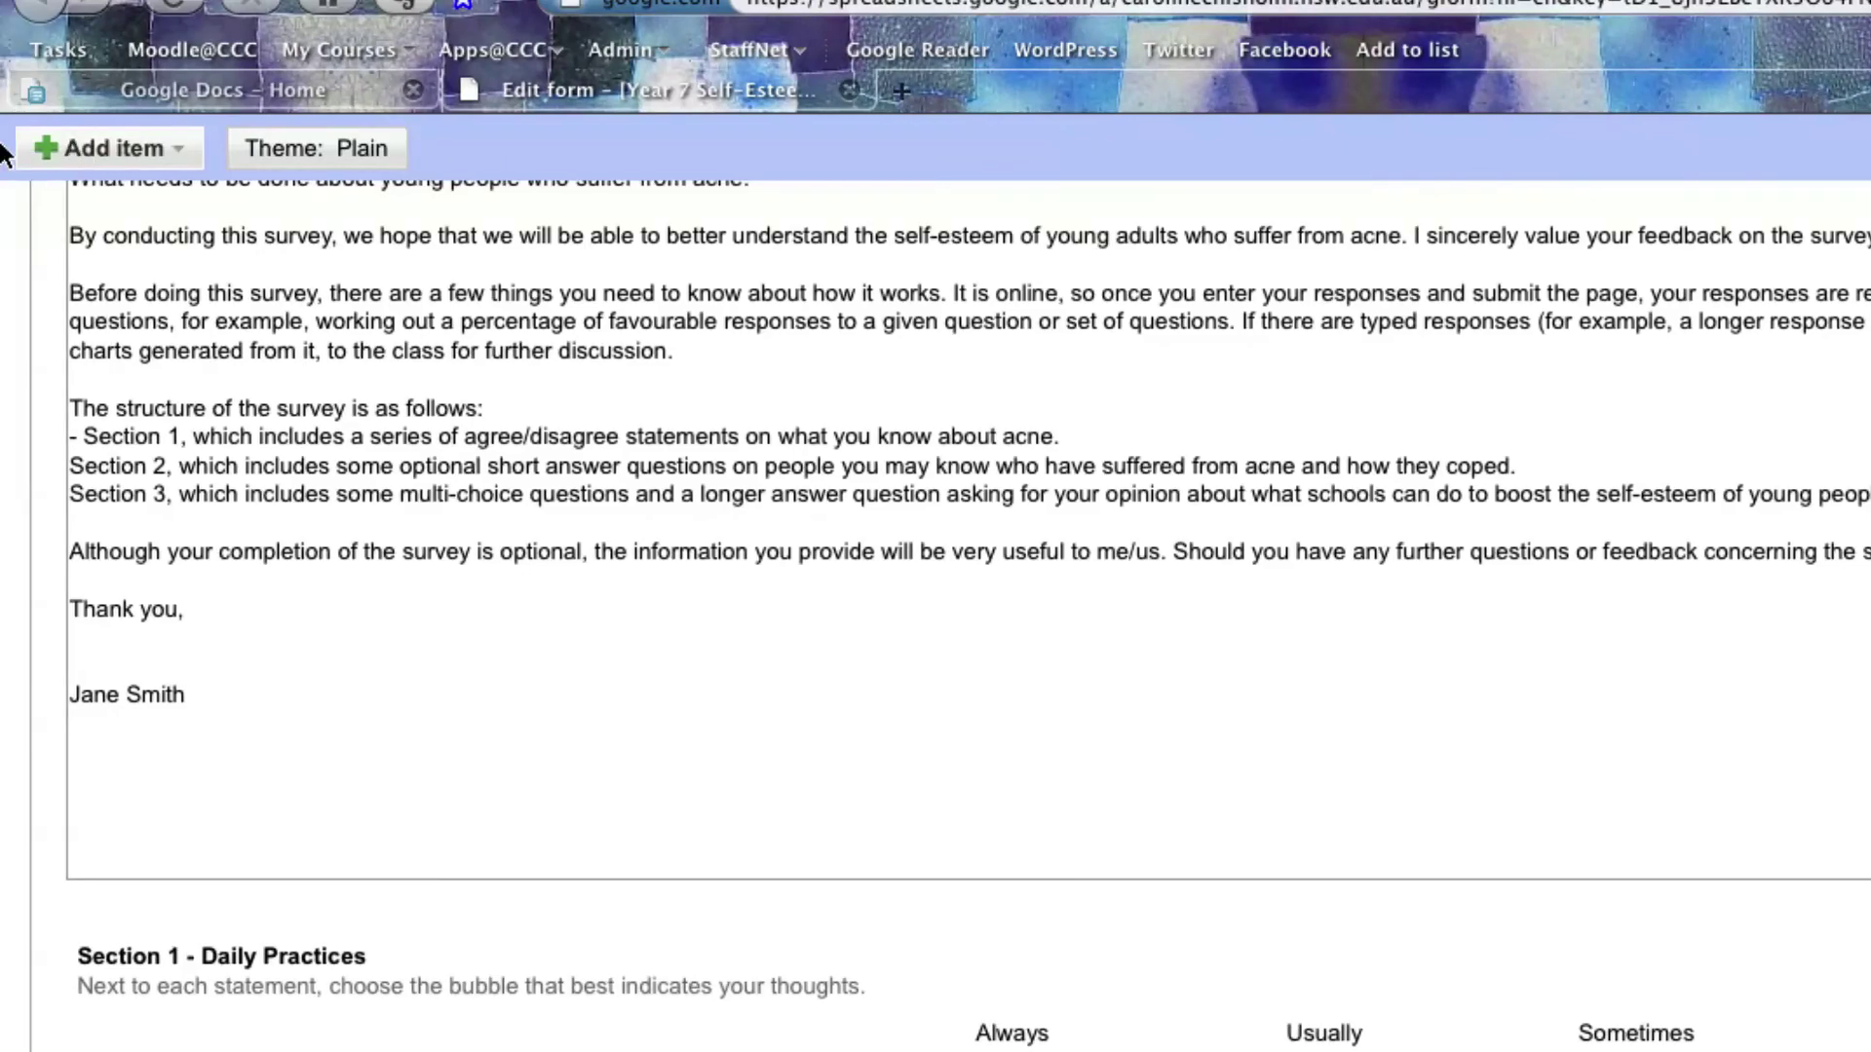
left_click(117, 151)
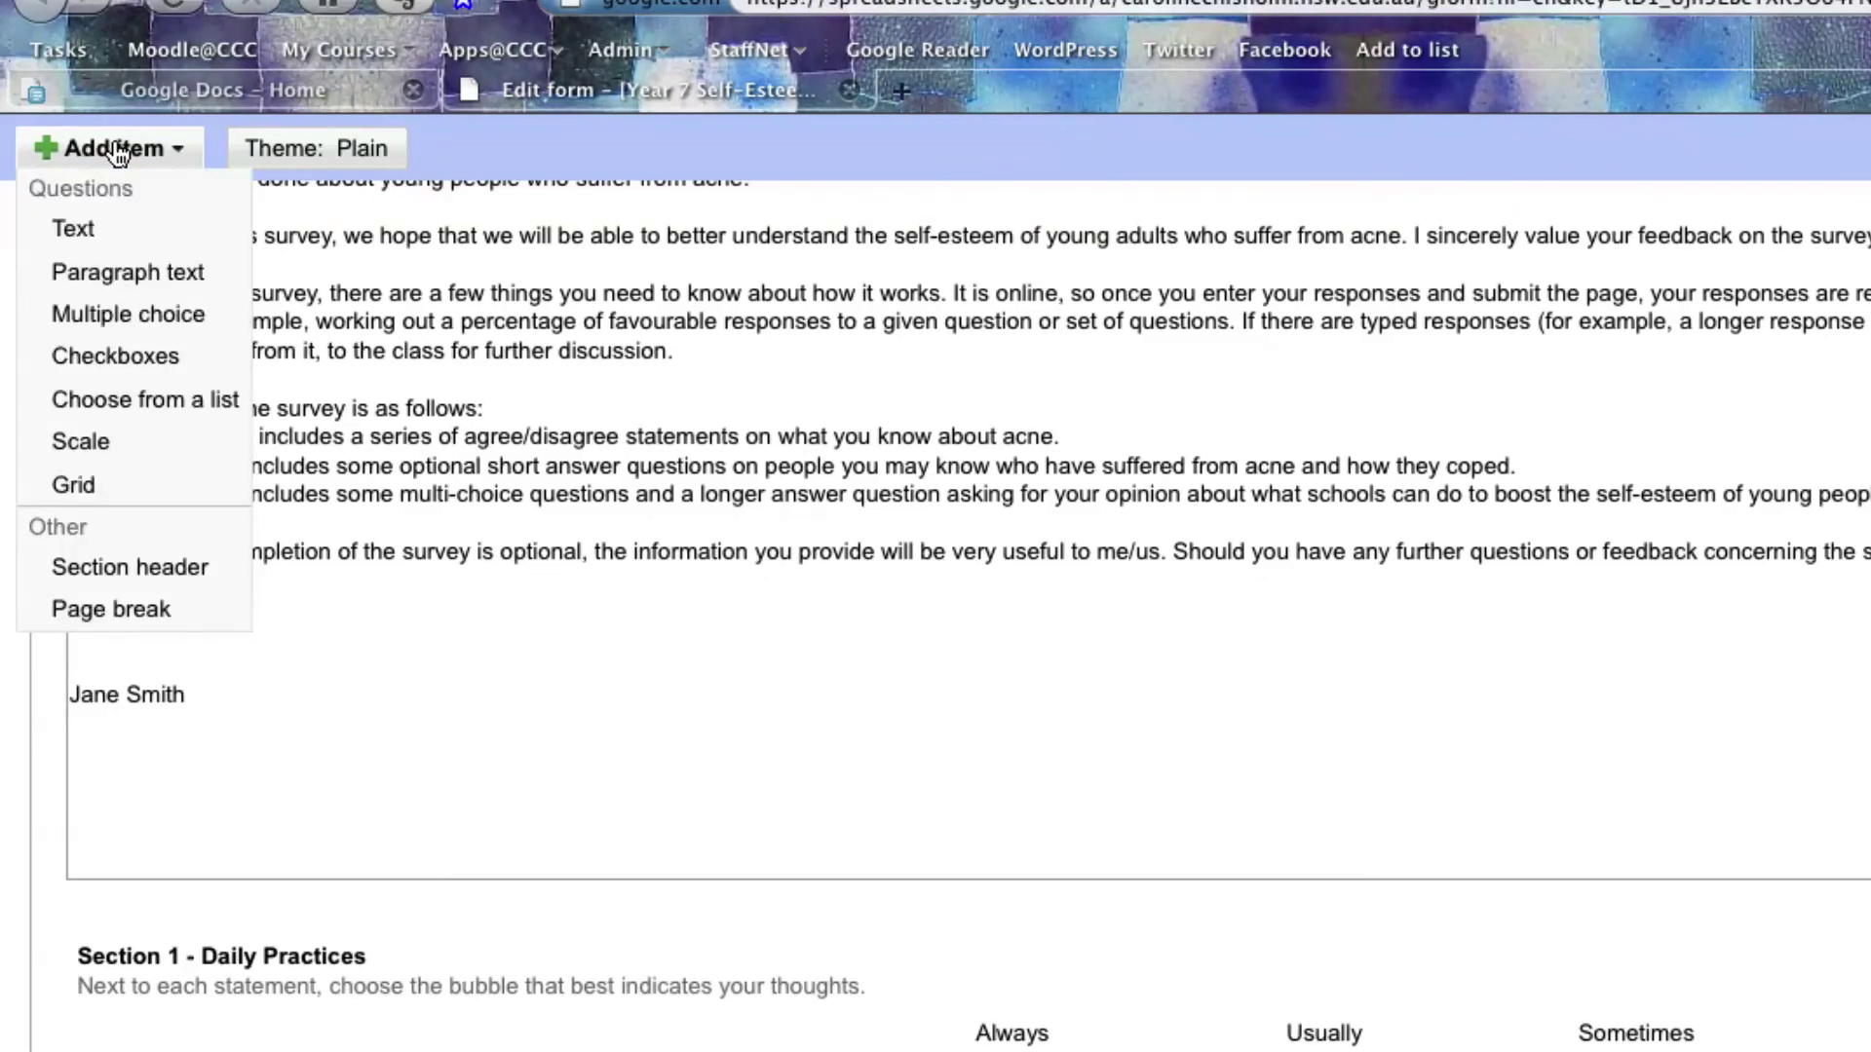
left_click(92, 478)
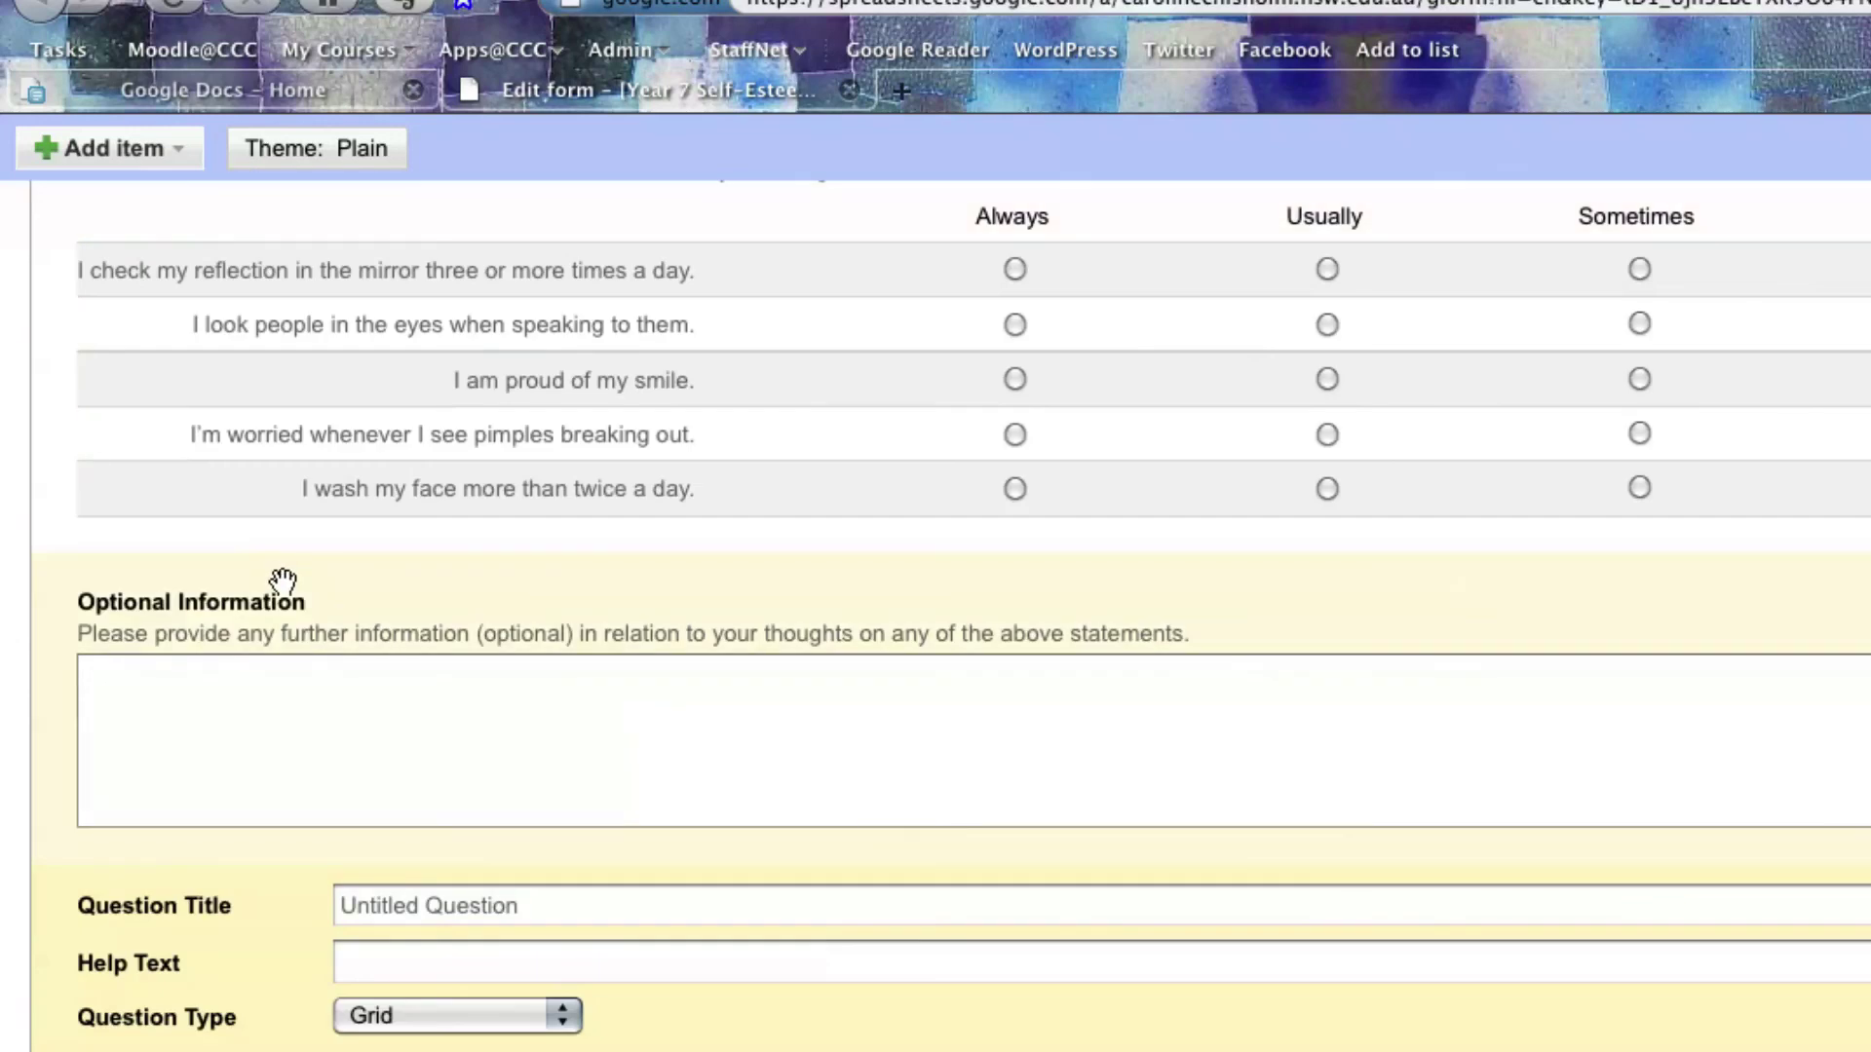
left_click(444, 911)
type("Se")
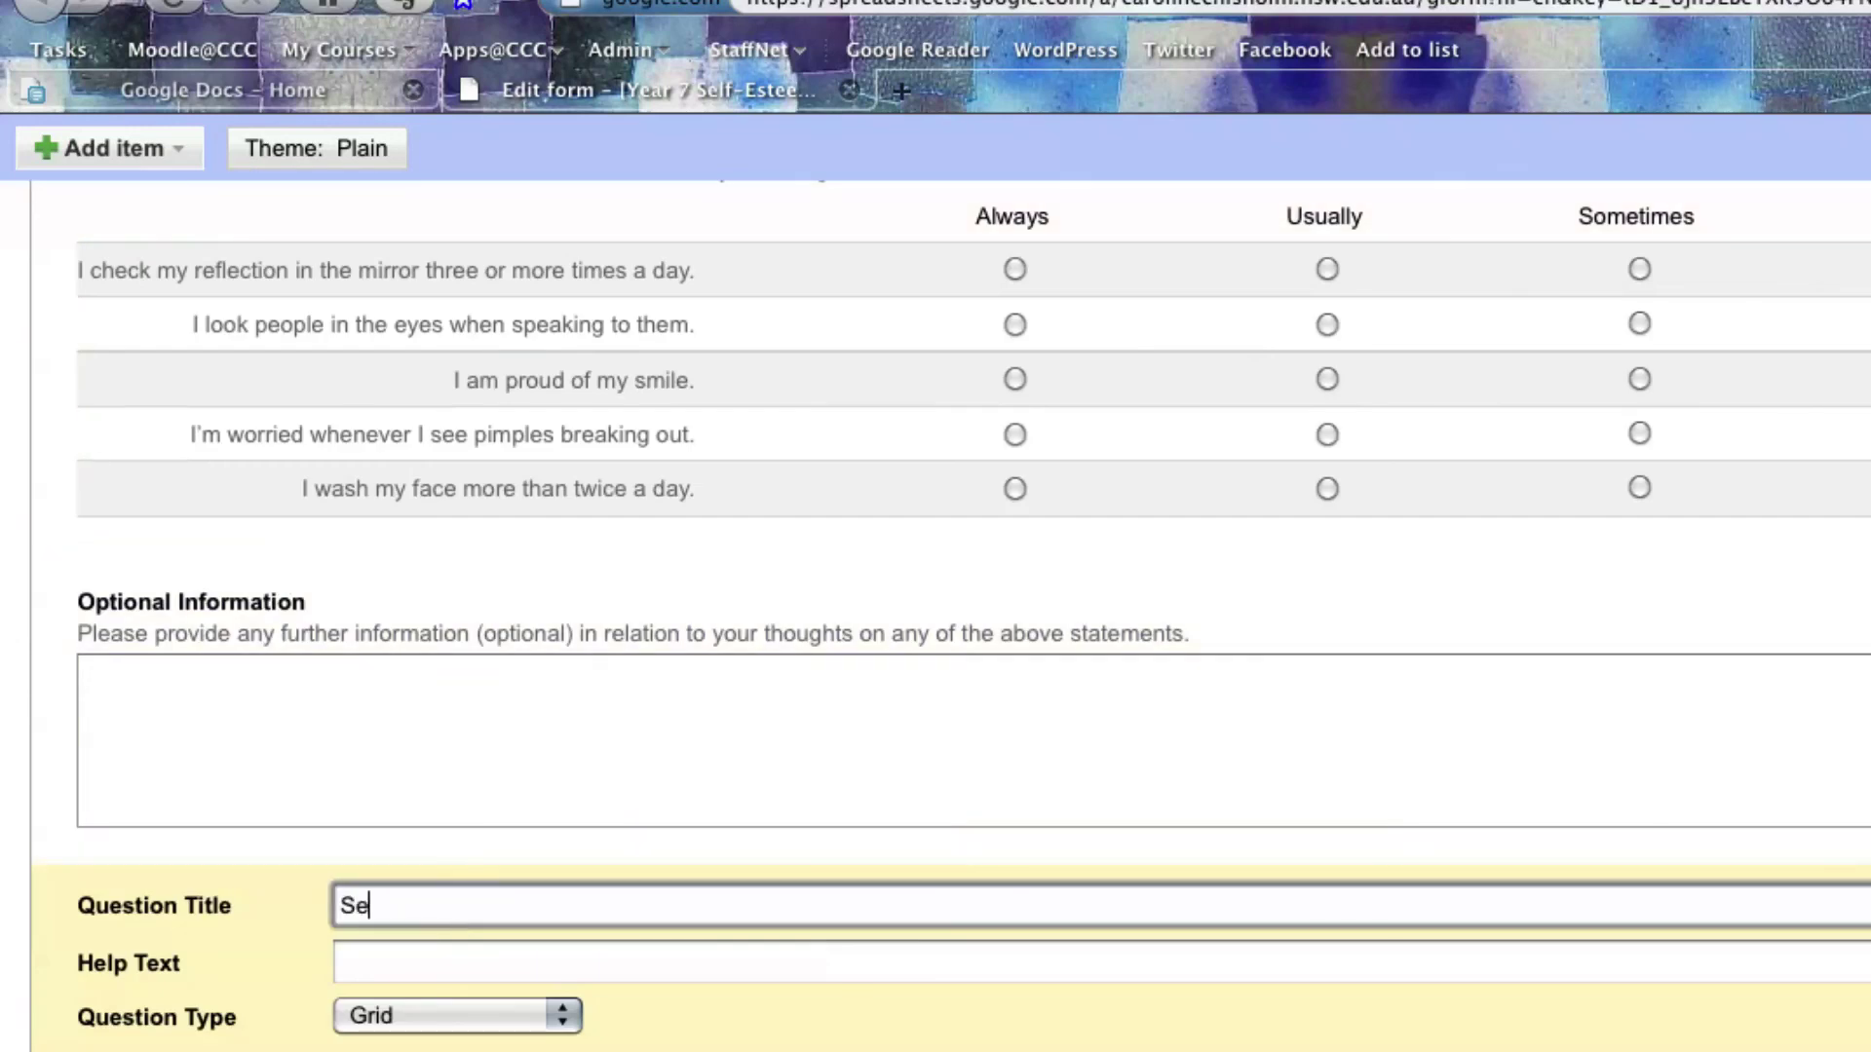
type("ction 2 - Attitudes to")
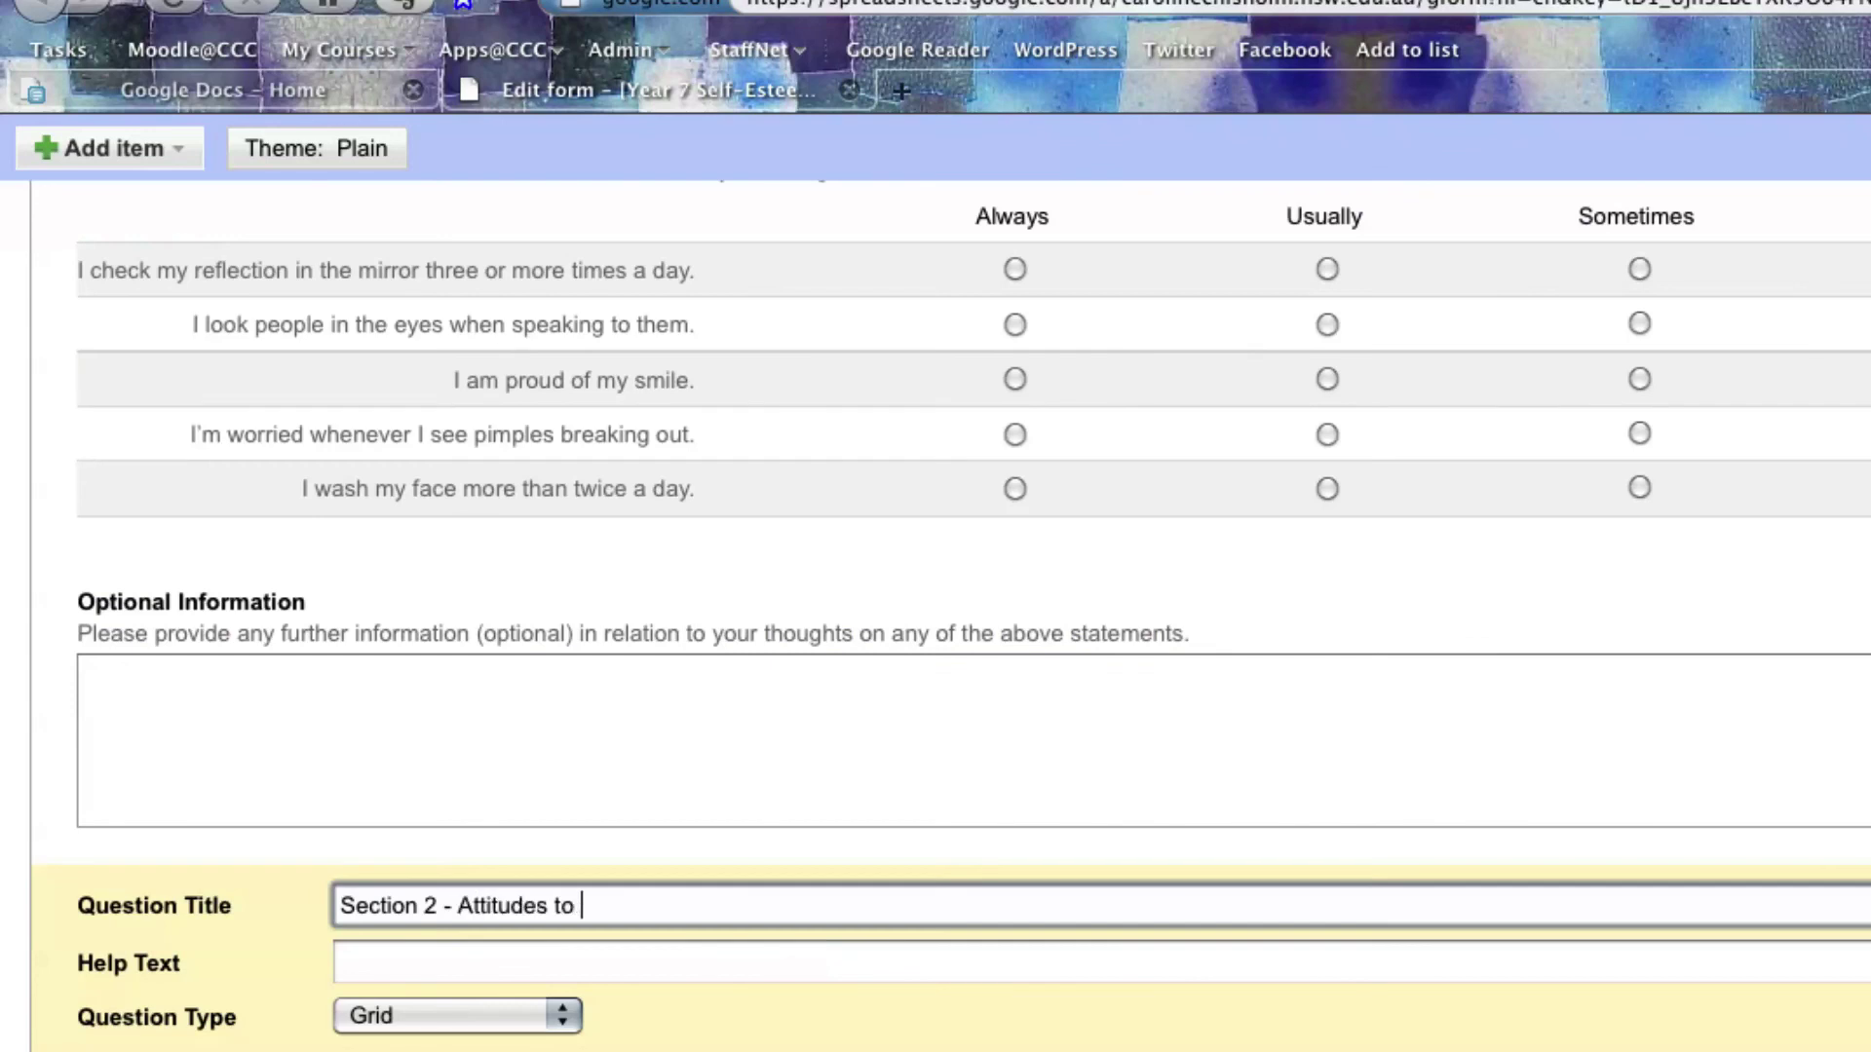
type(" Acne")
Copy the help text "Next to each statement, choose the bubble that best indicates your thoughts." from the Section 1 - Daily Practices question and finish editing it
left_click(384, 970)
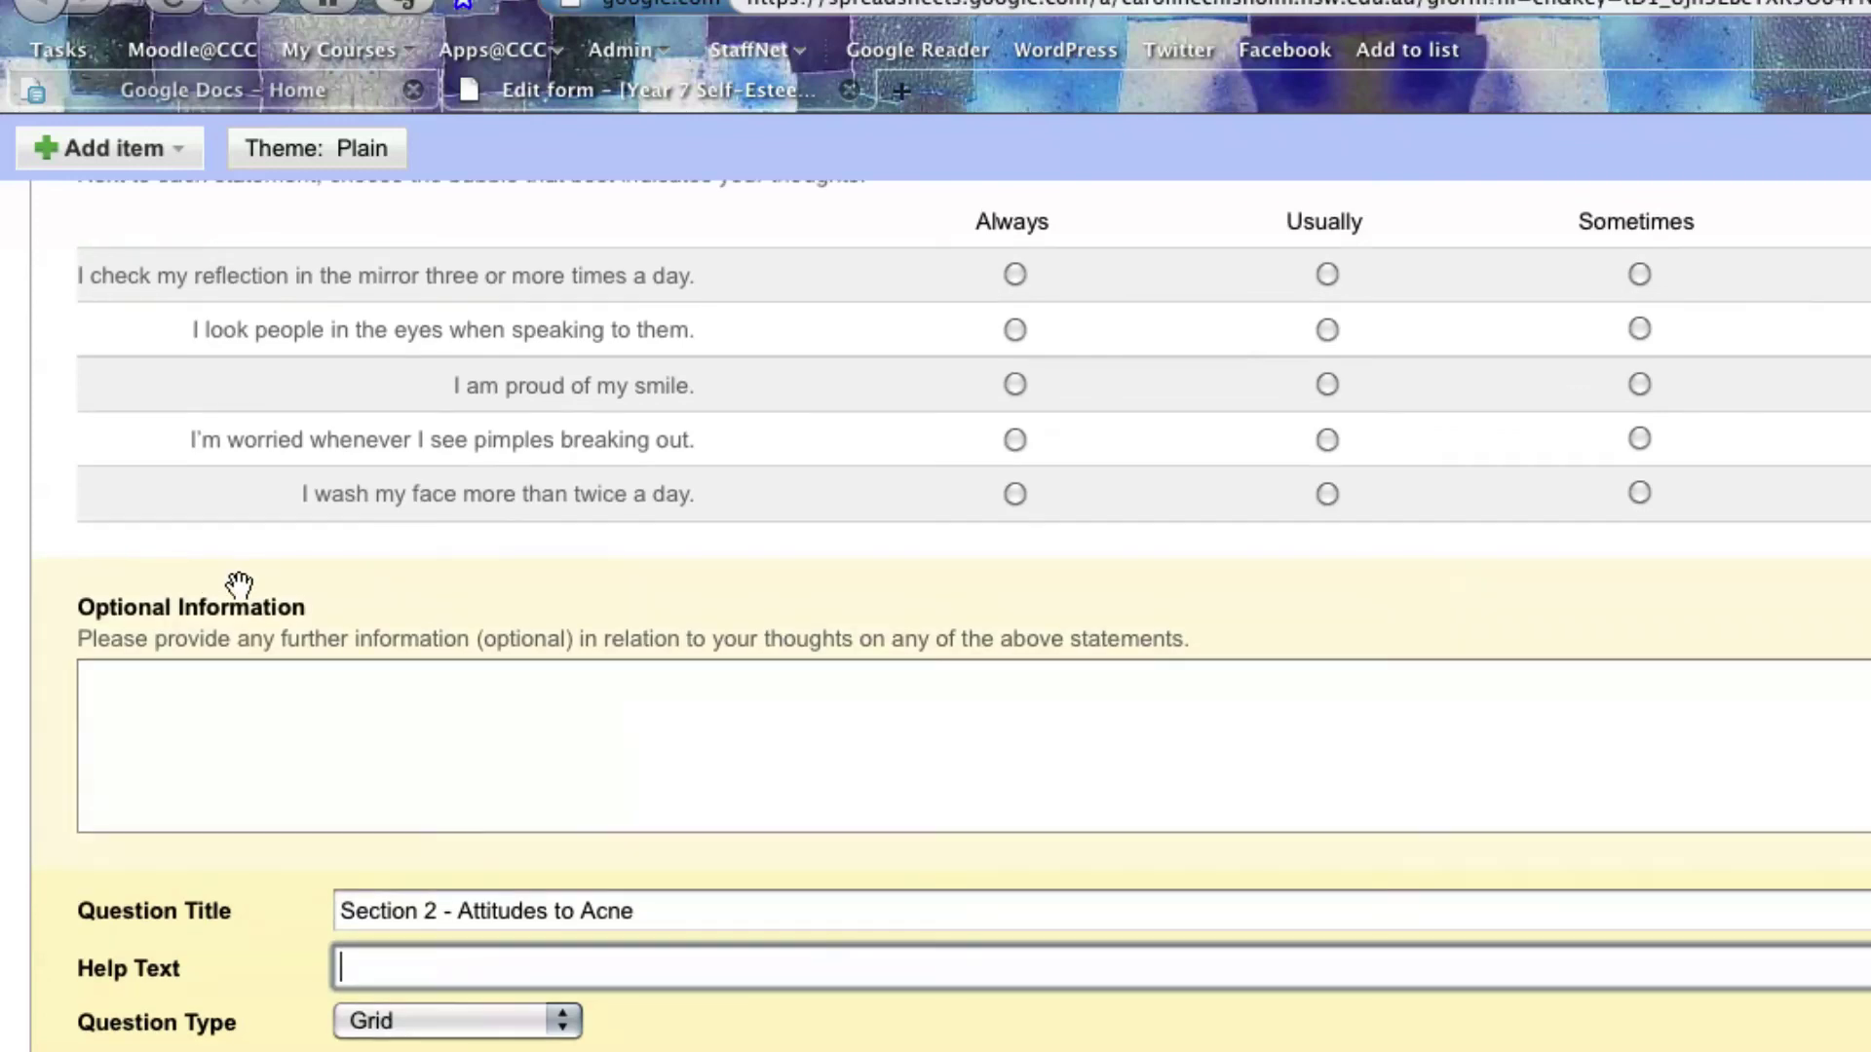
scroll(234, 585, "up", 5)
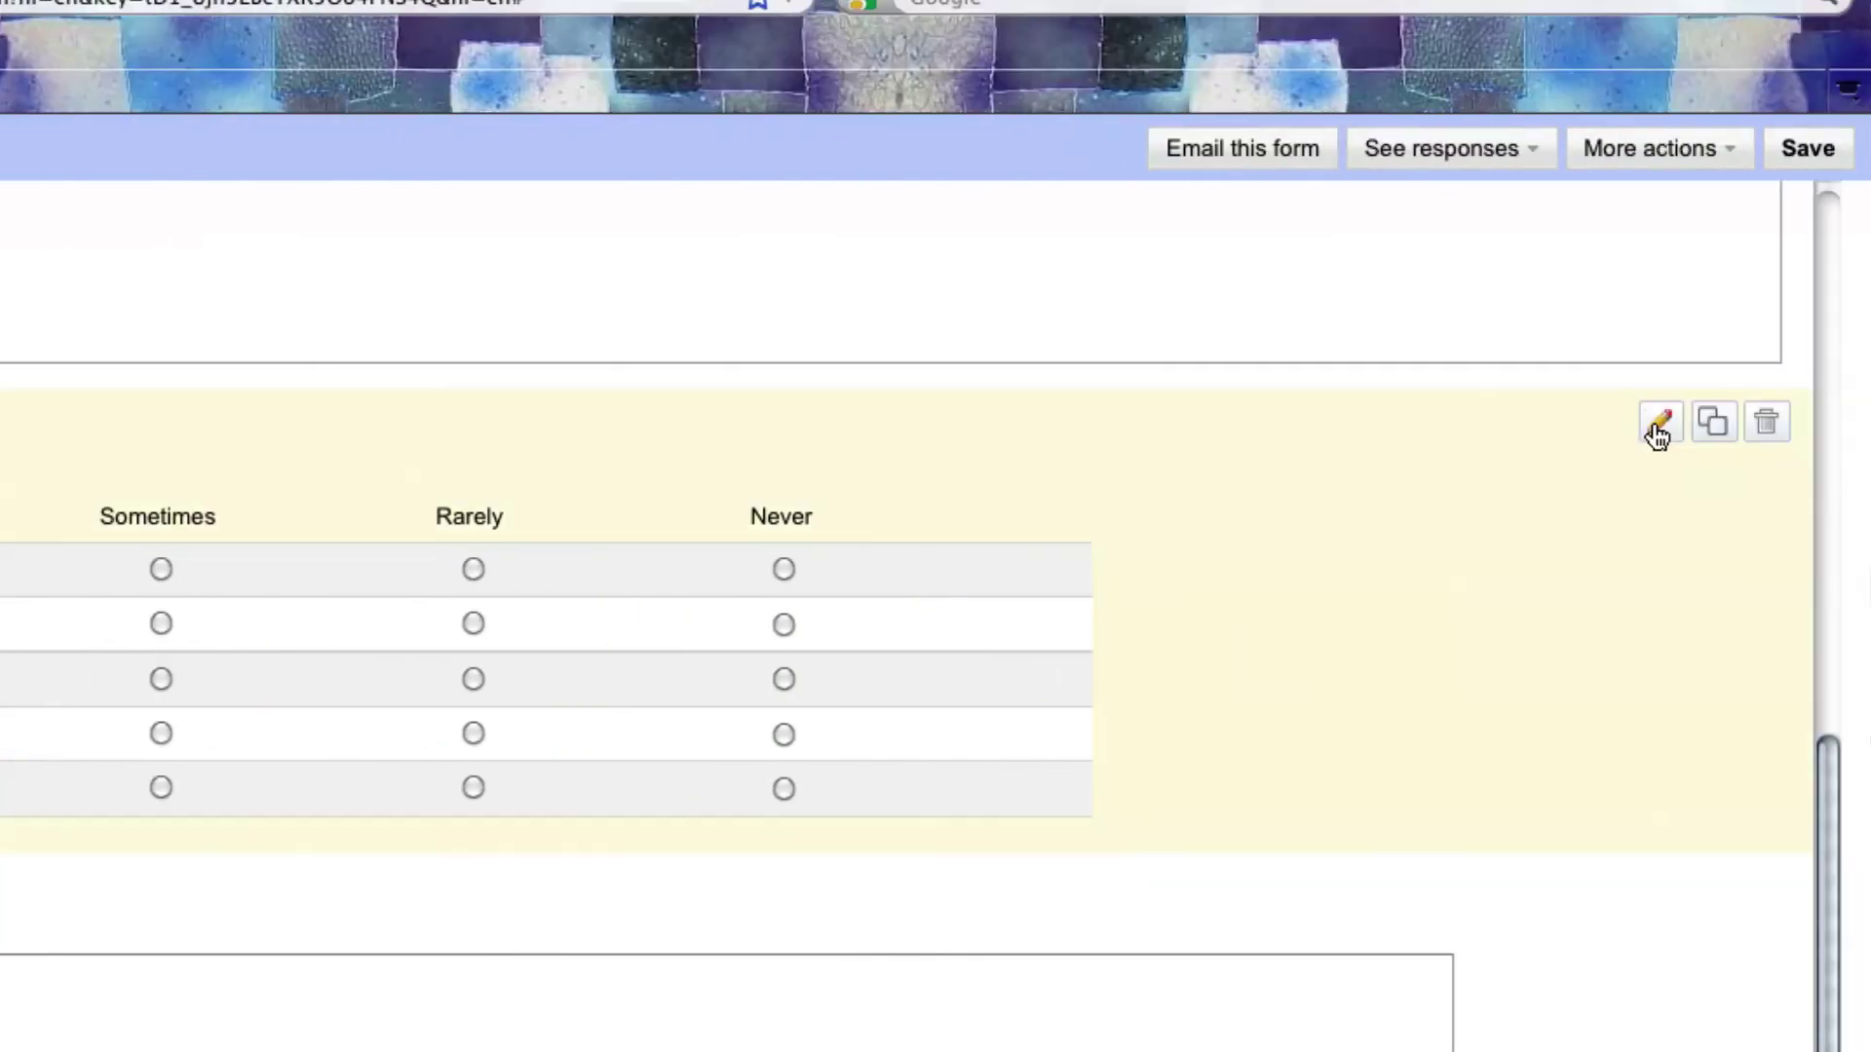
scroll(1654, 430, "up", 8)
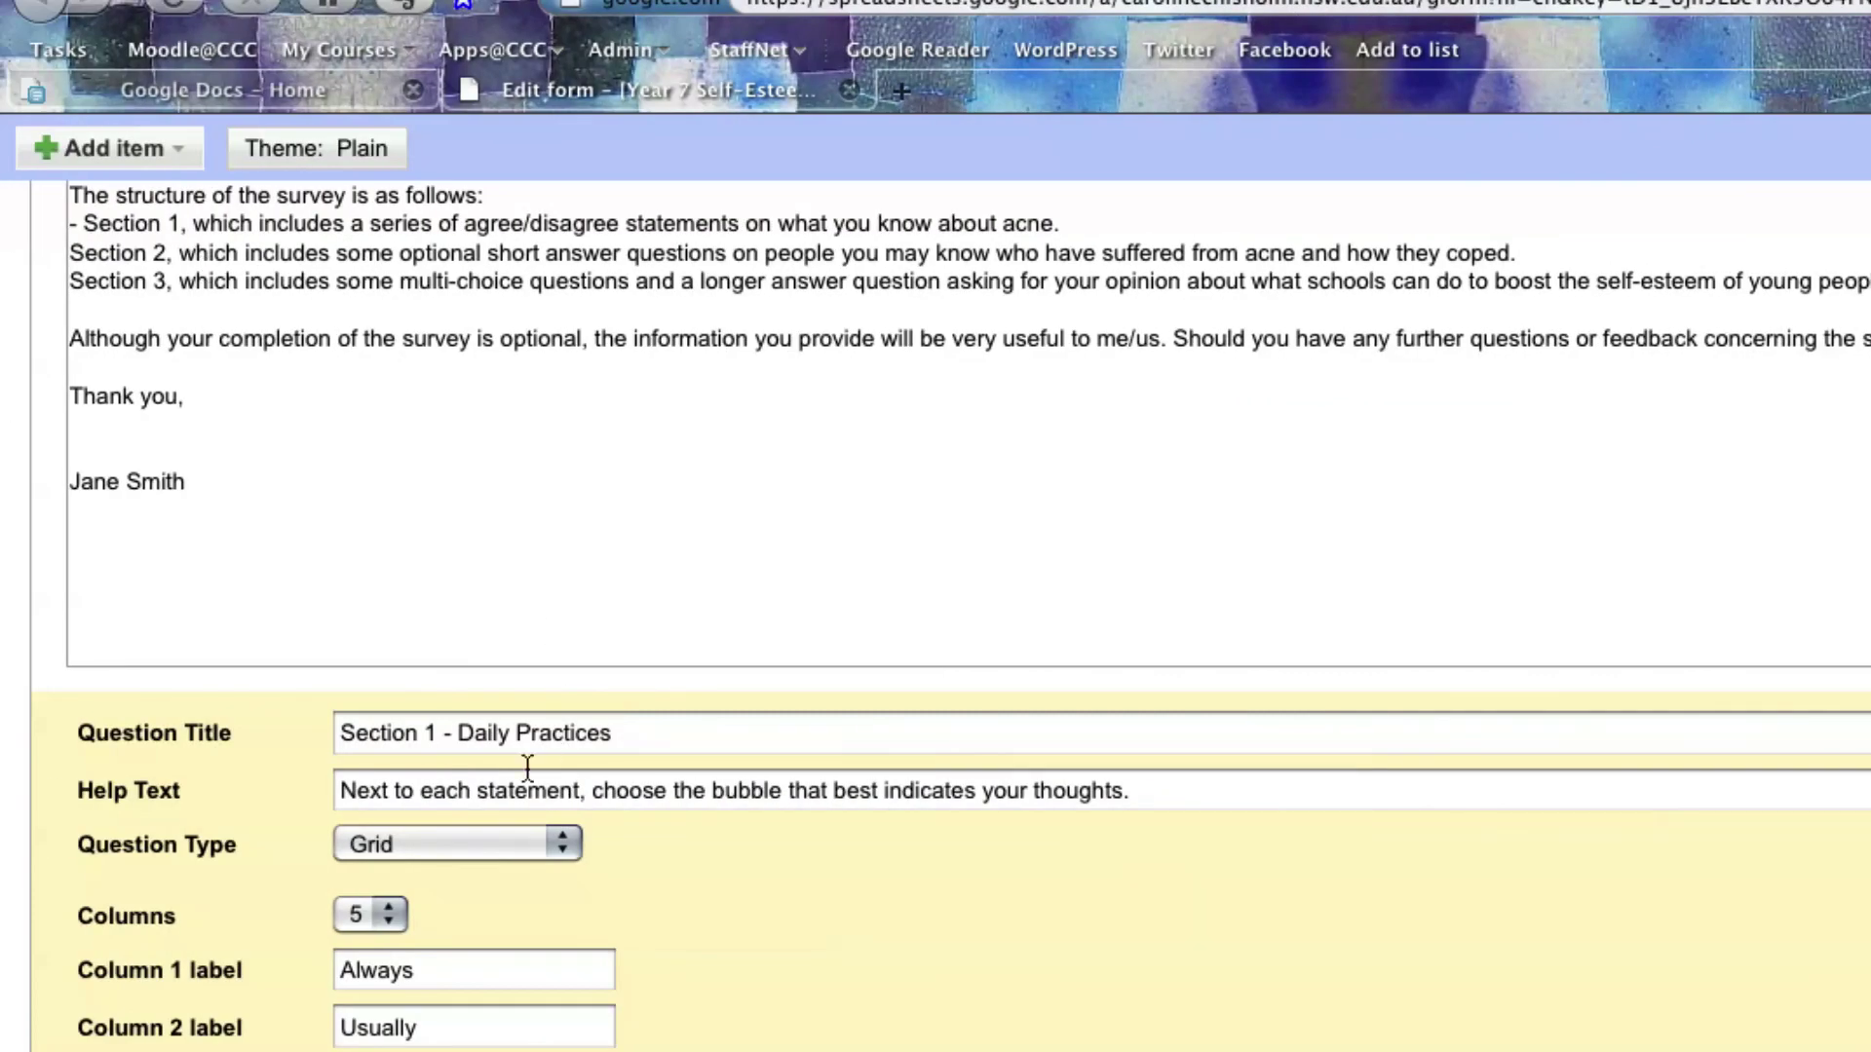
left_click(508, 793)
key("super+c")
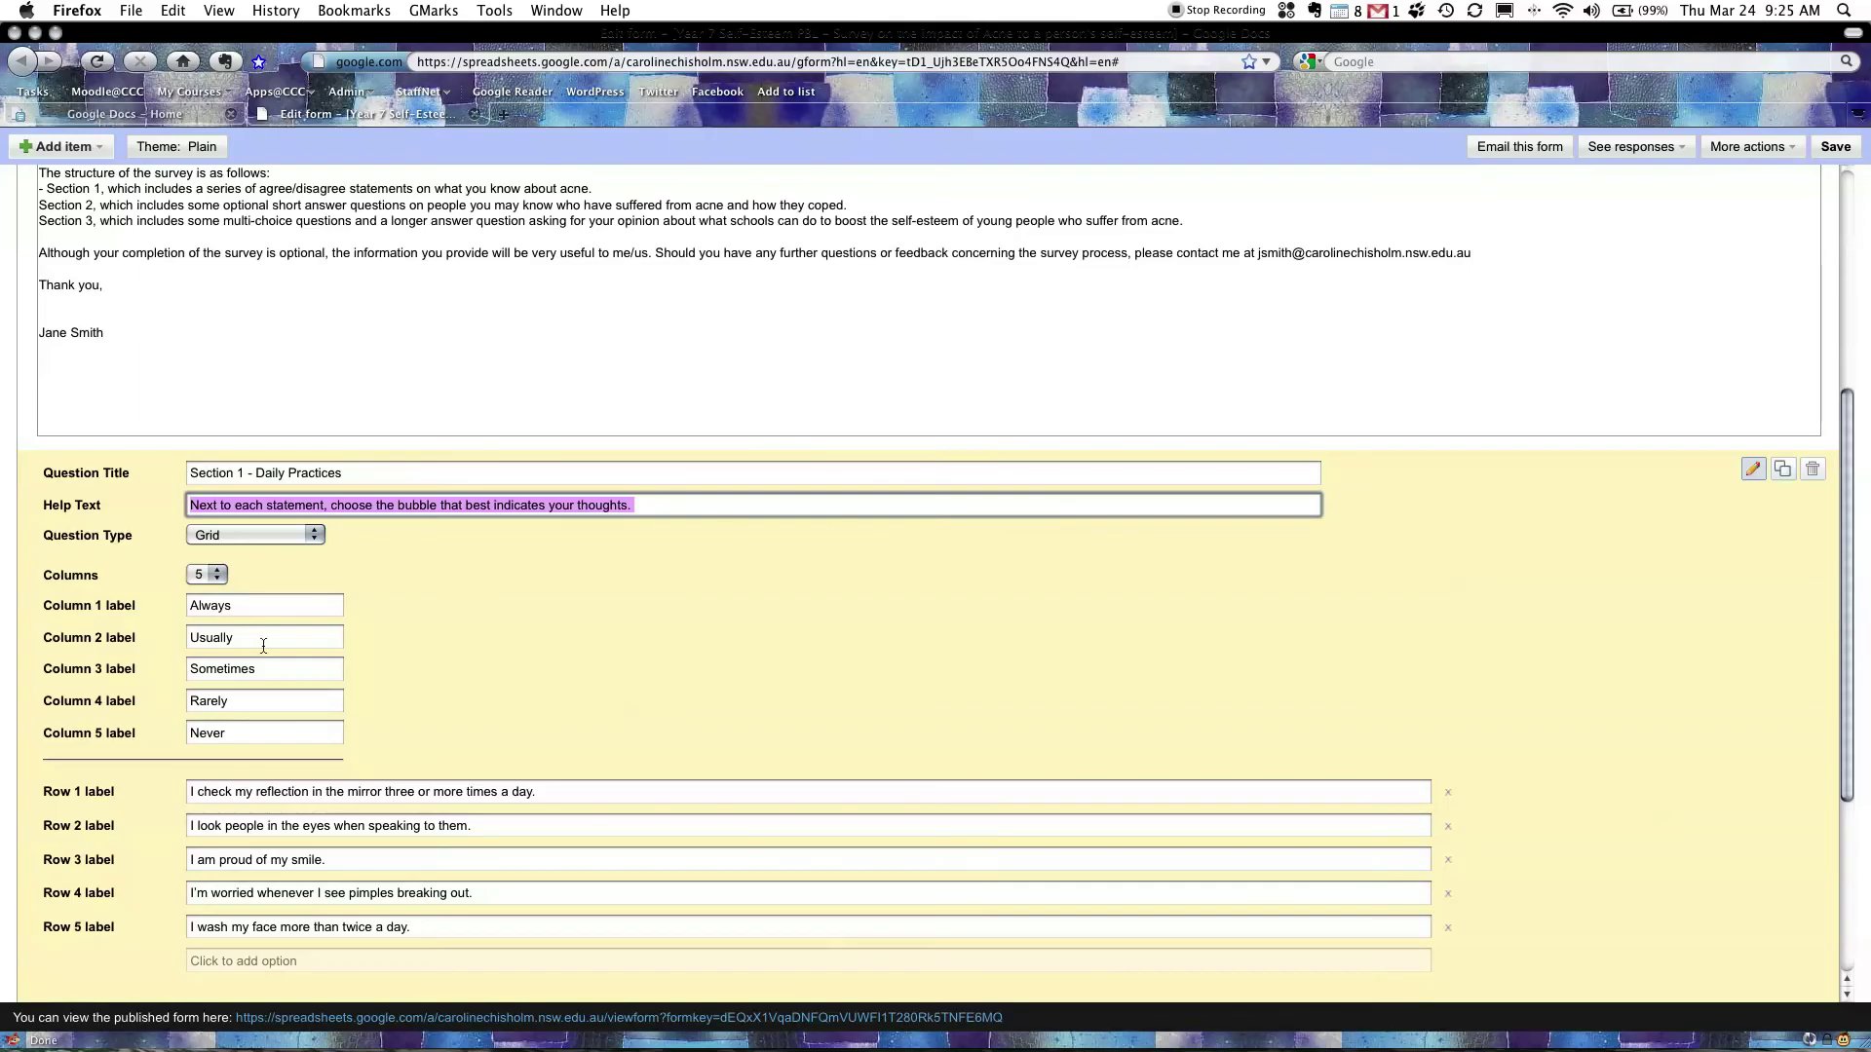
scroll(682, 770, "down", 3)
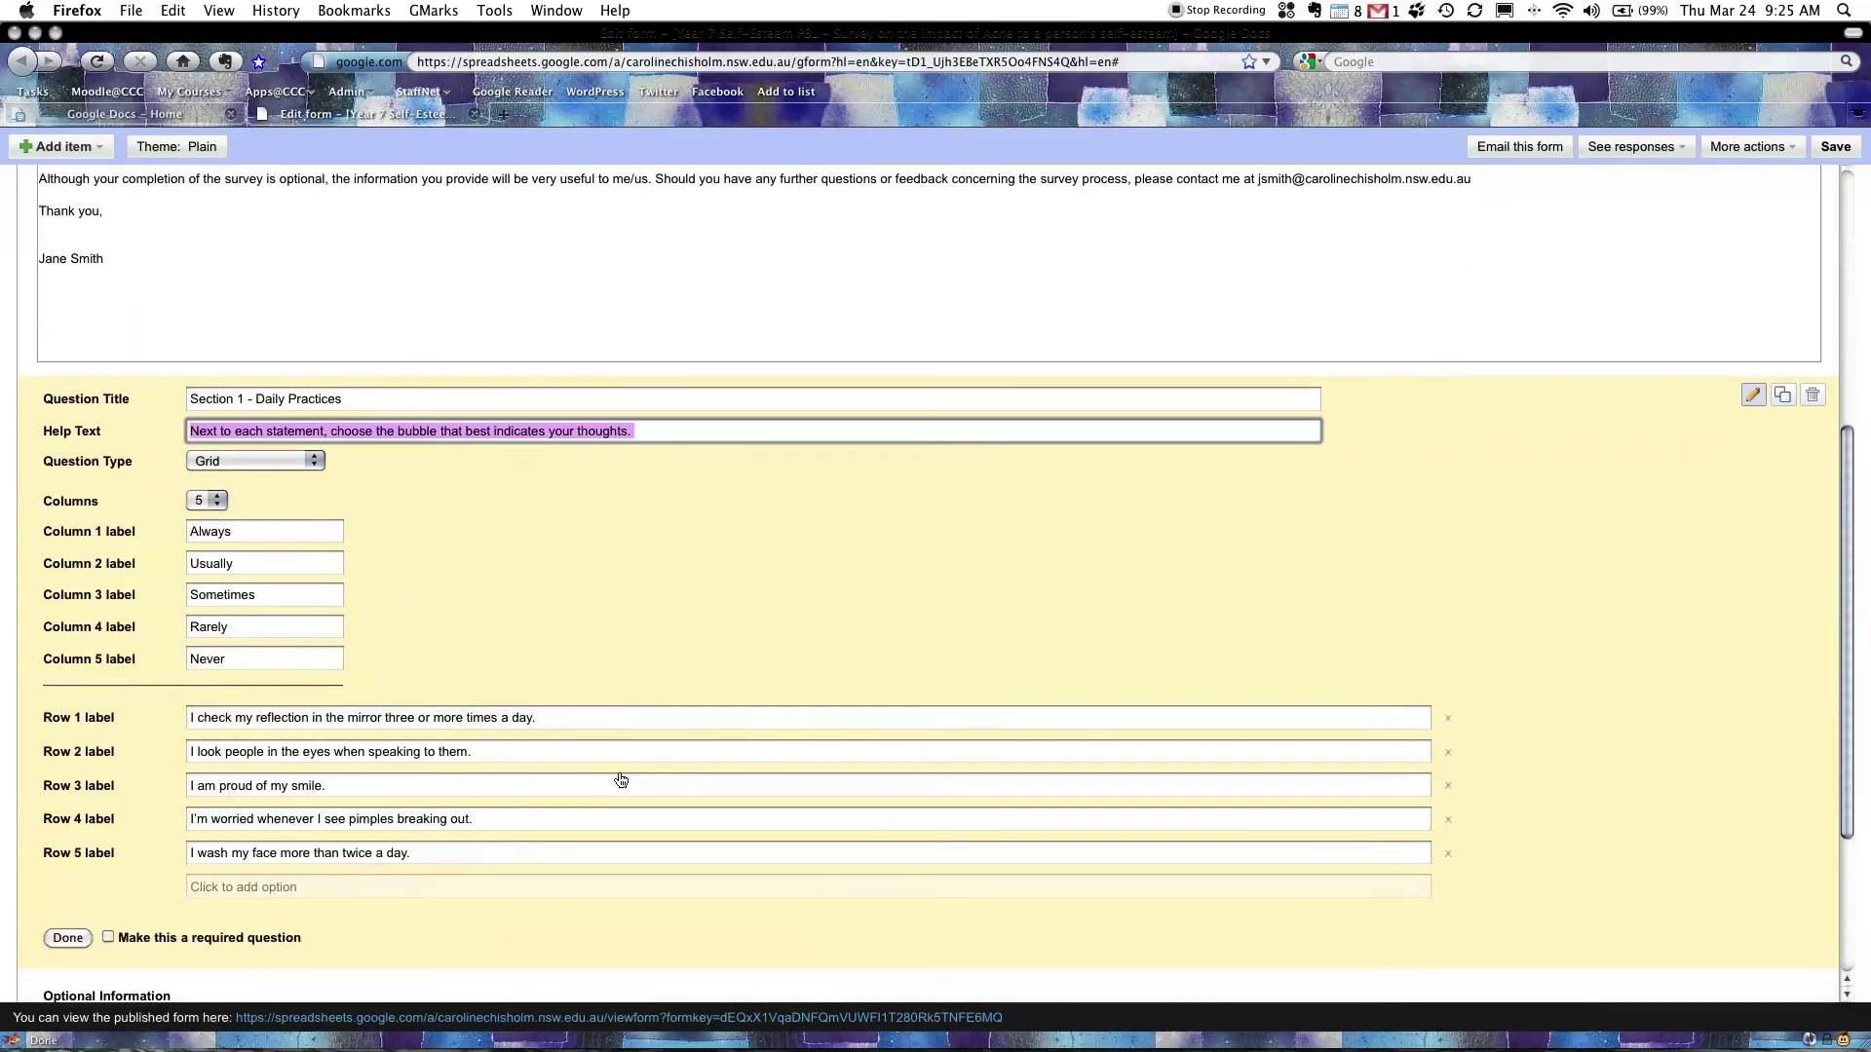
left_click(57, 884)
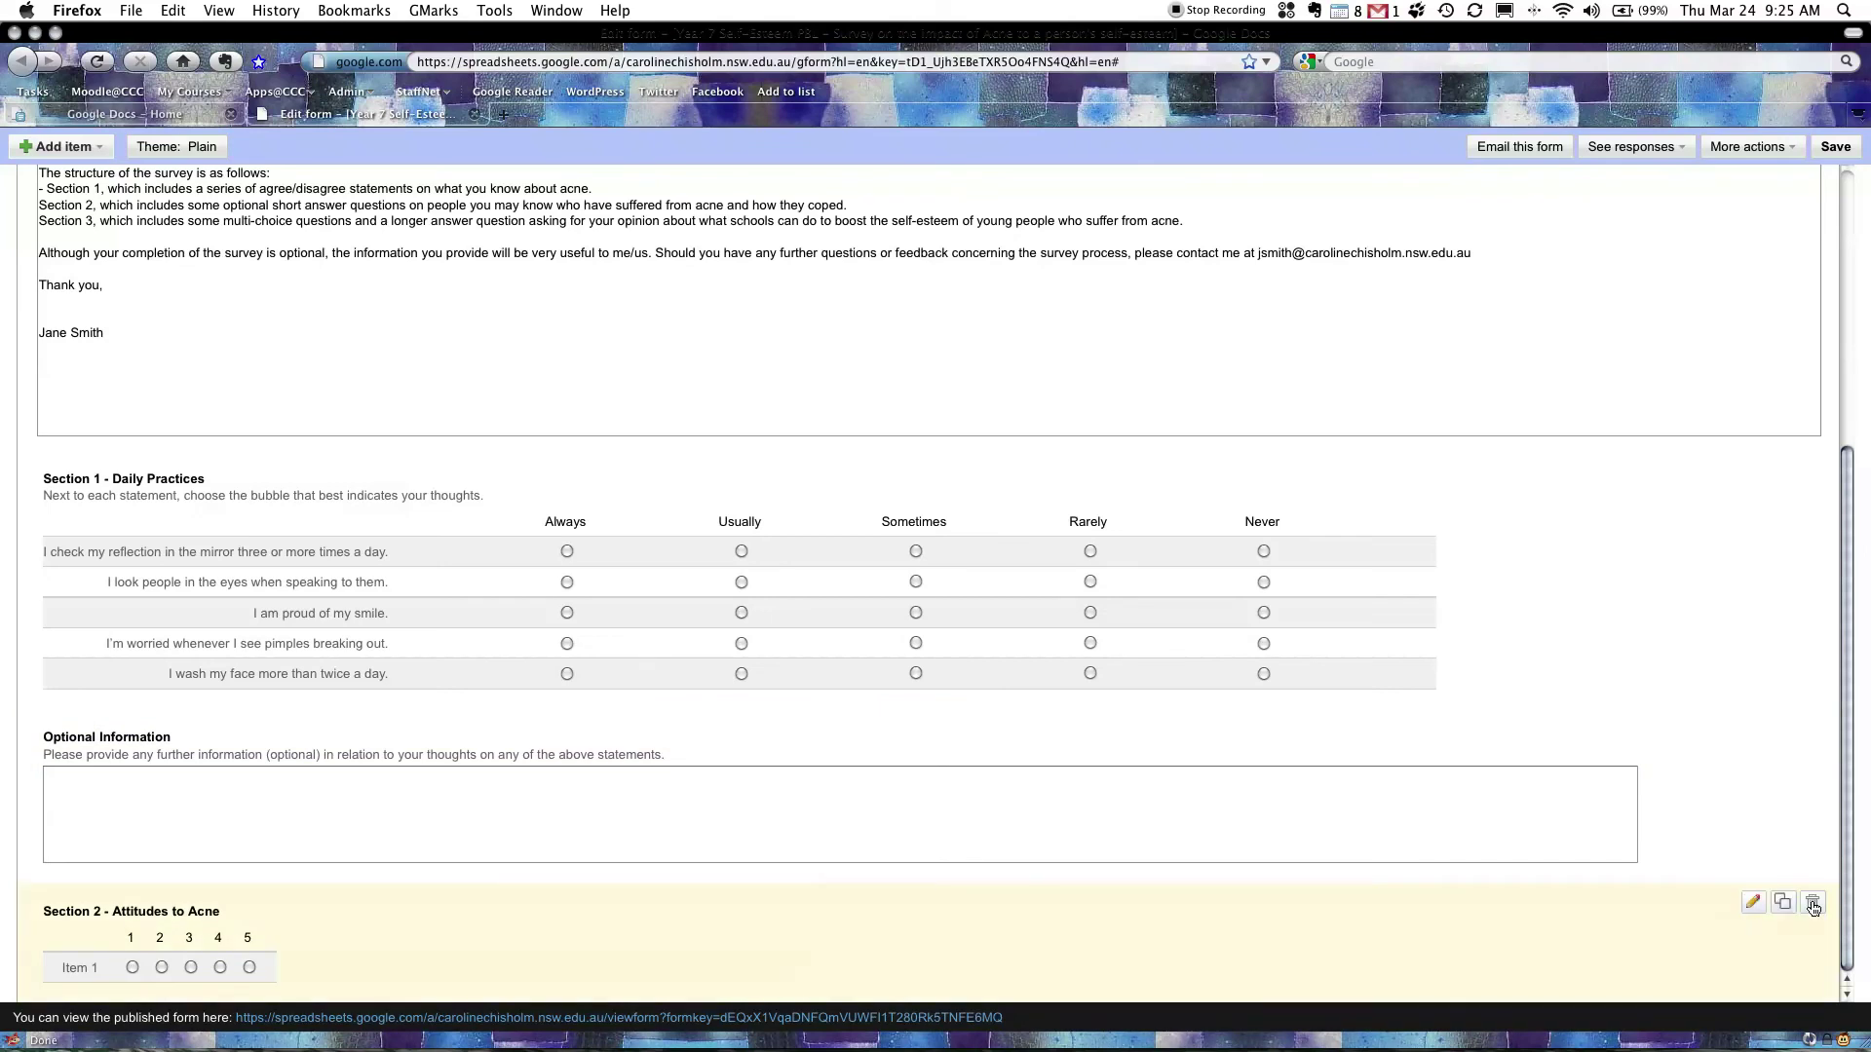
Reopen the Section 2 - Attitudes to Acne question and paste the copied Section 1 instruction as its help text
left_click(1751, 907)
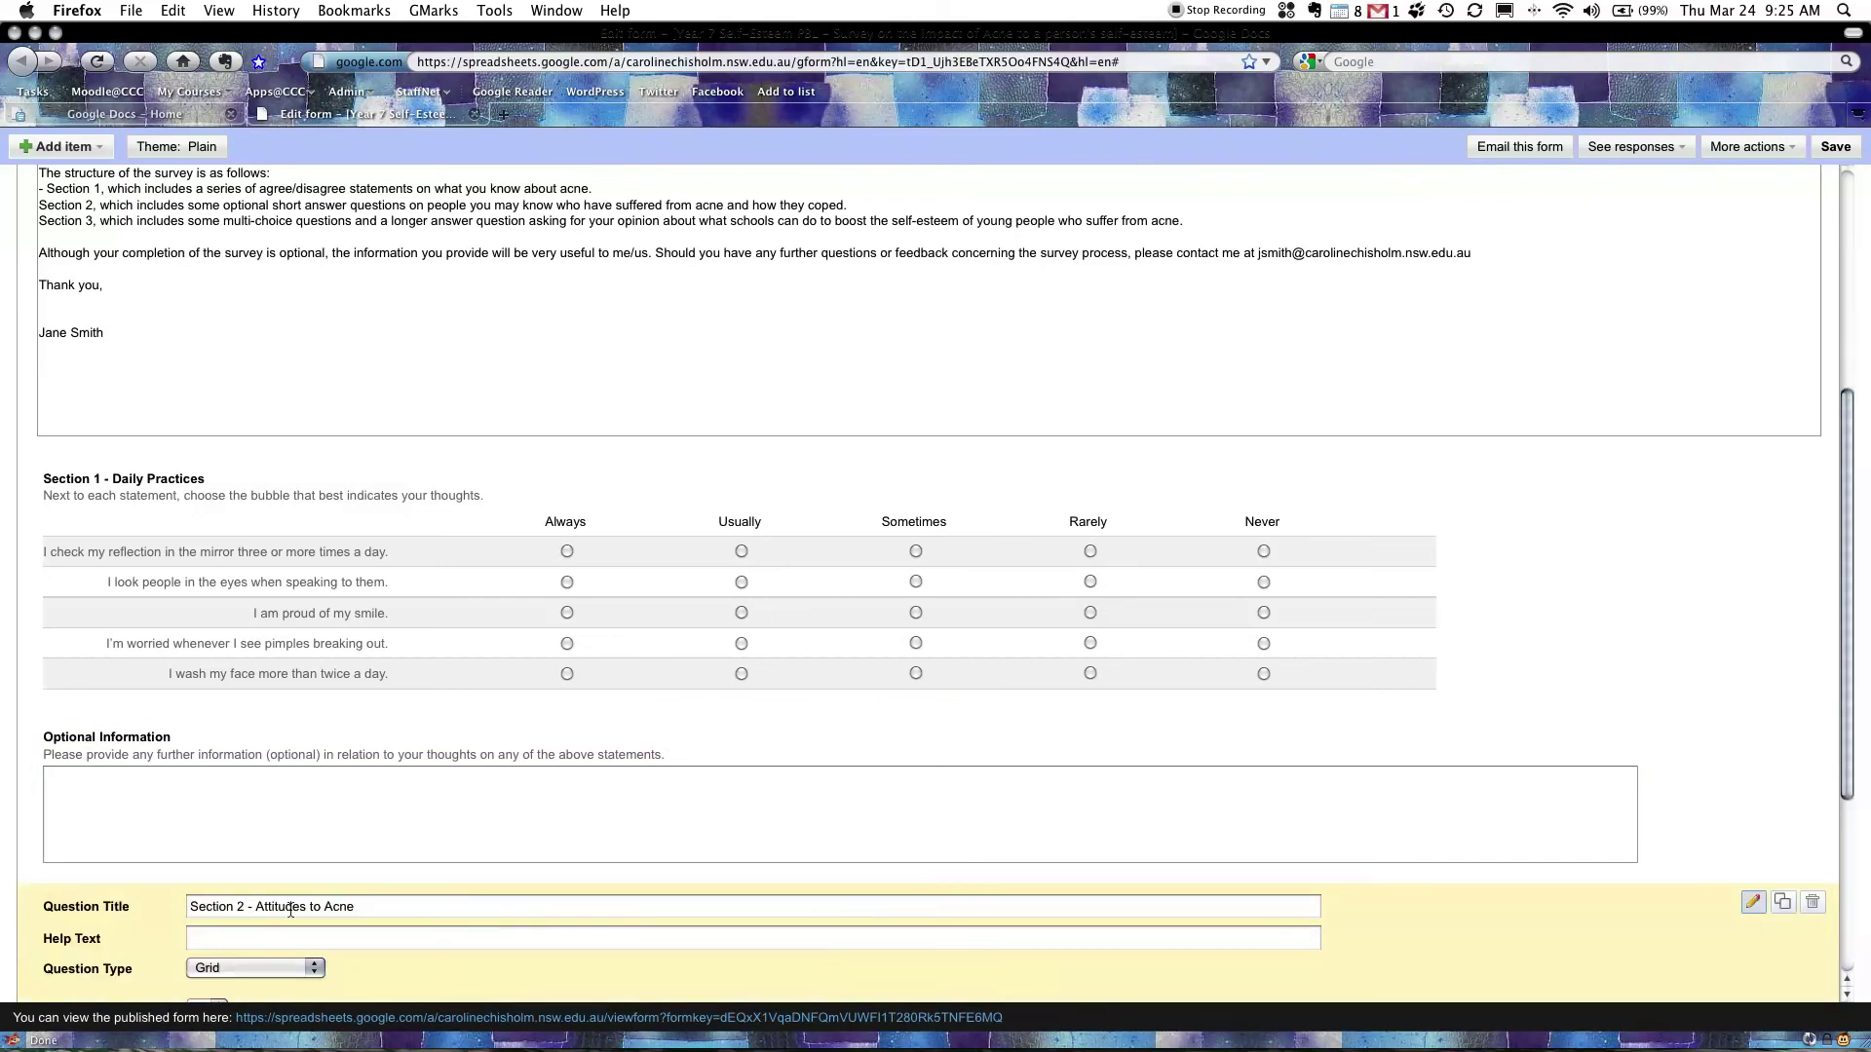
left_click(245, 936)
key("super+v")
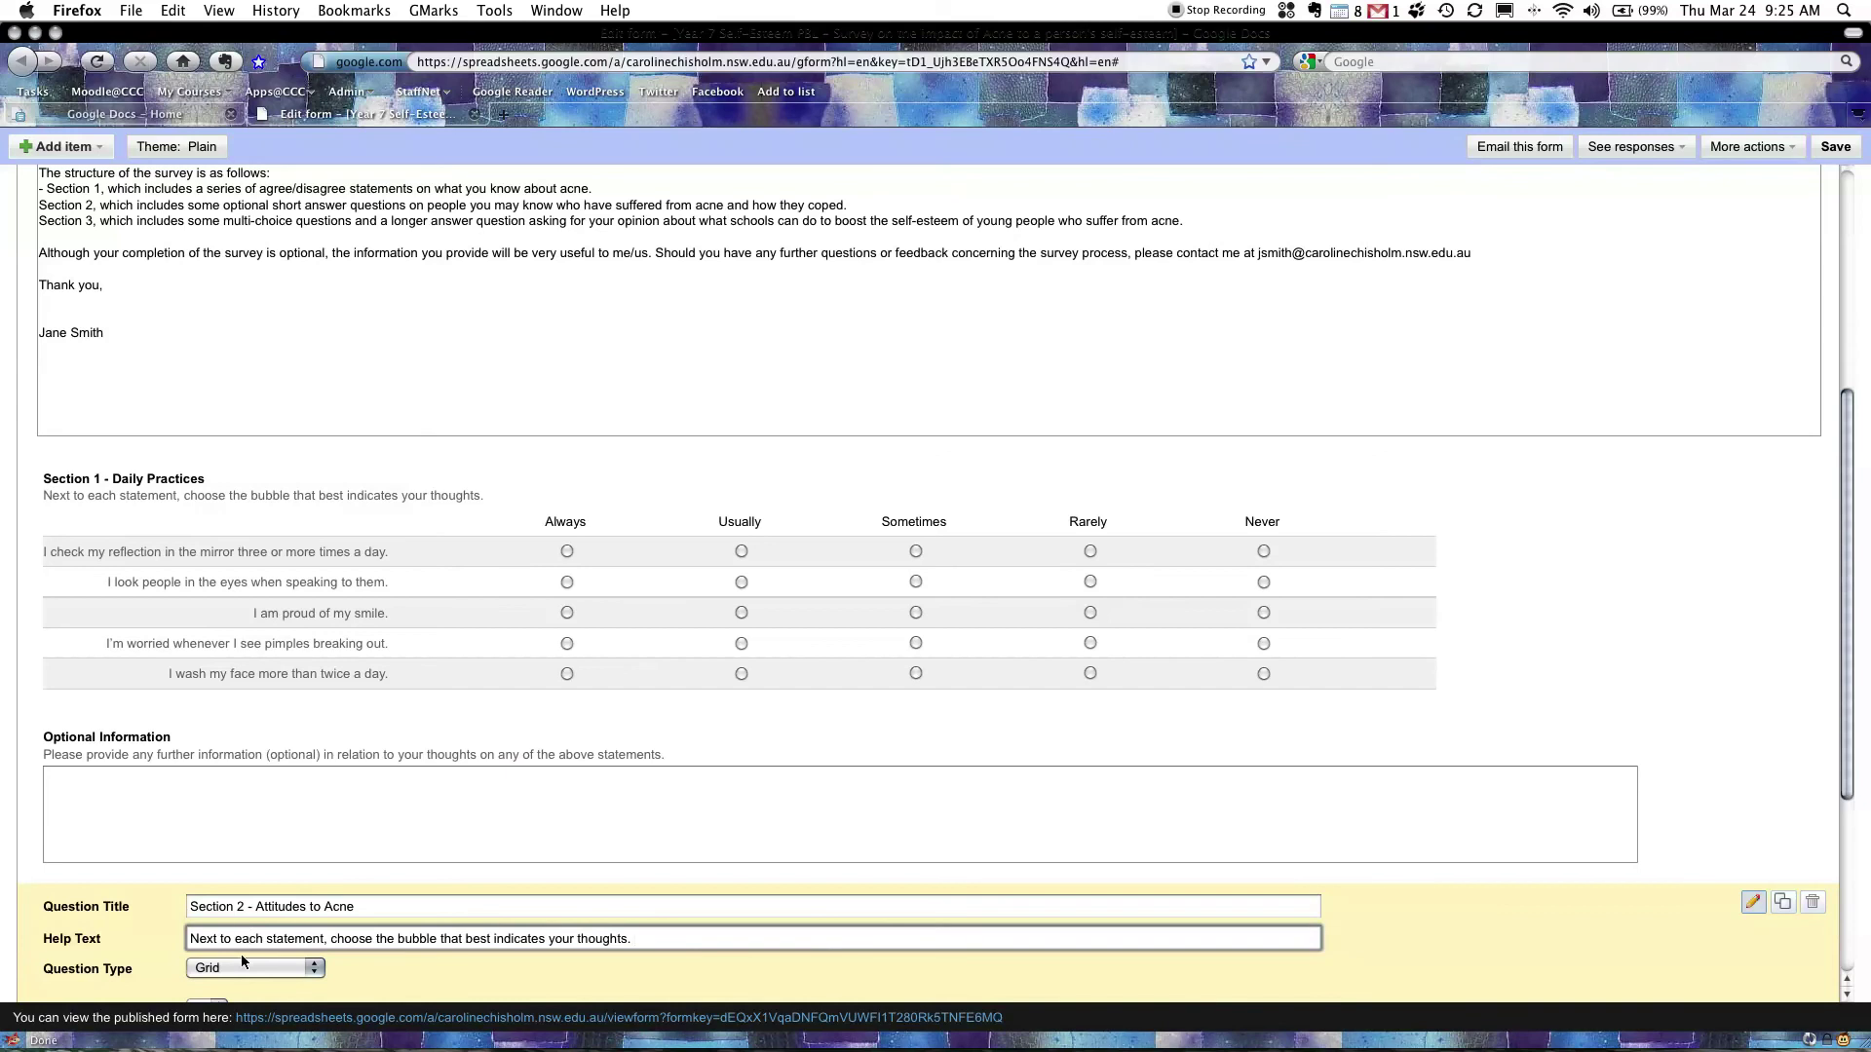
Check the scale in the Pages draft and label the Section 2 grid's first three columns "Strongly disagree", "Disagree" and "Neither disagree/agree"
scroll(877, 888, "down", 1)
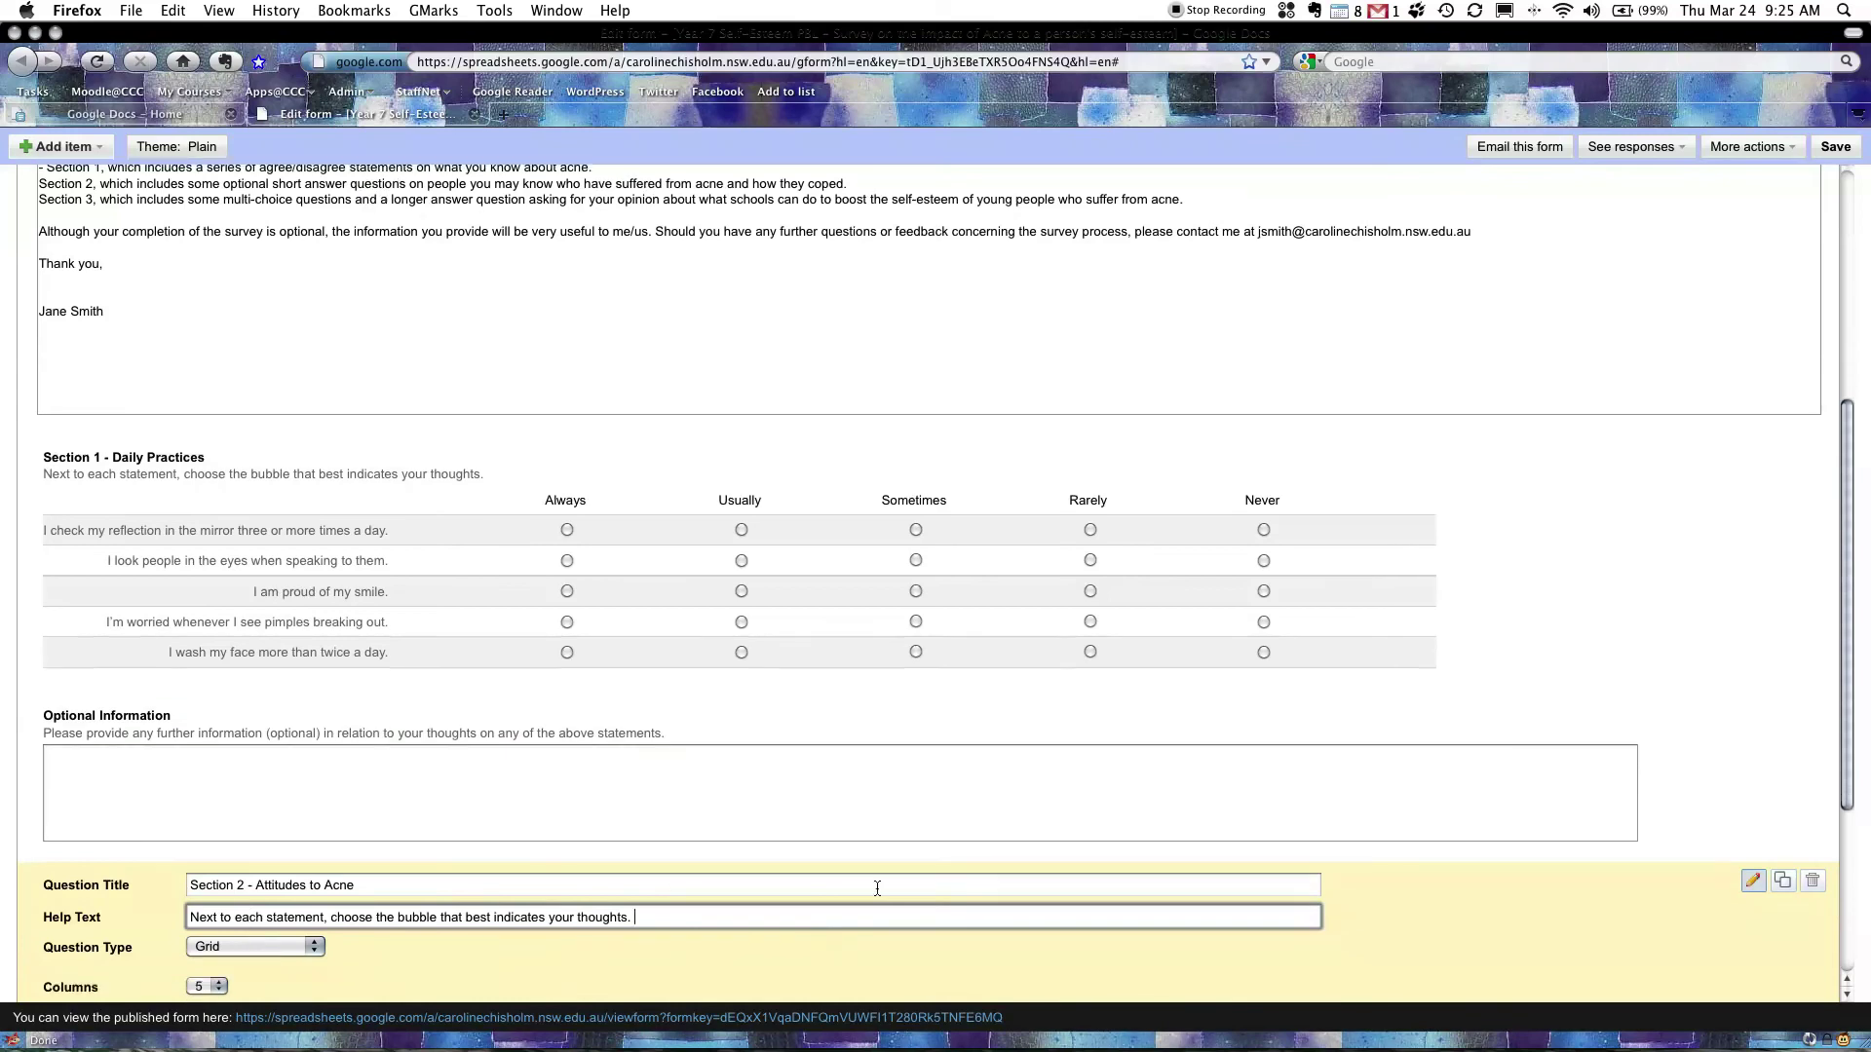
scroll(877, 888, "down", 5)
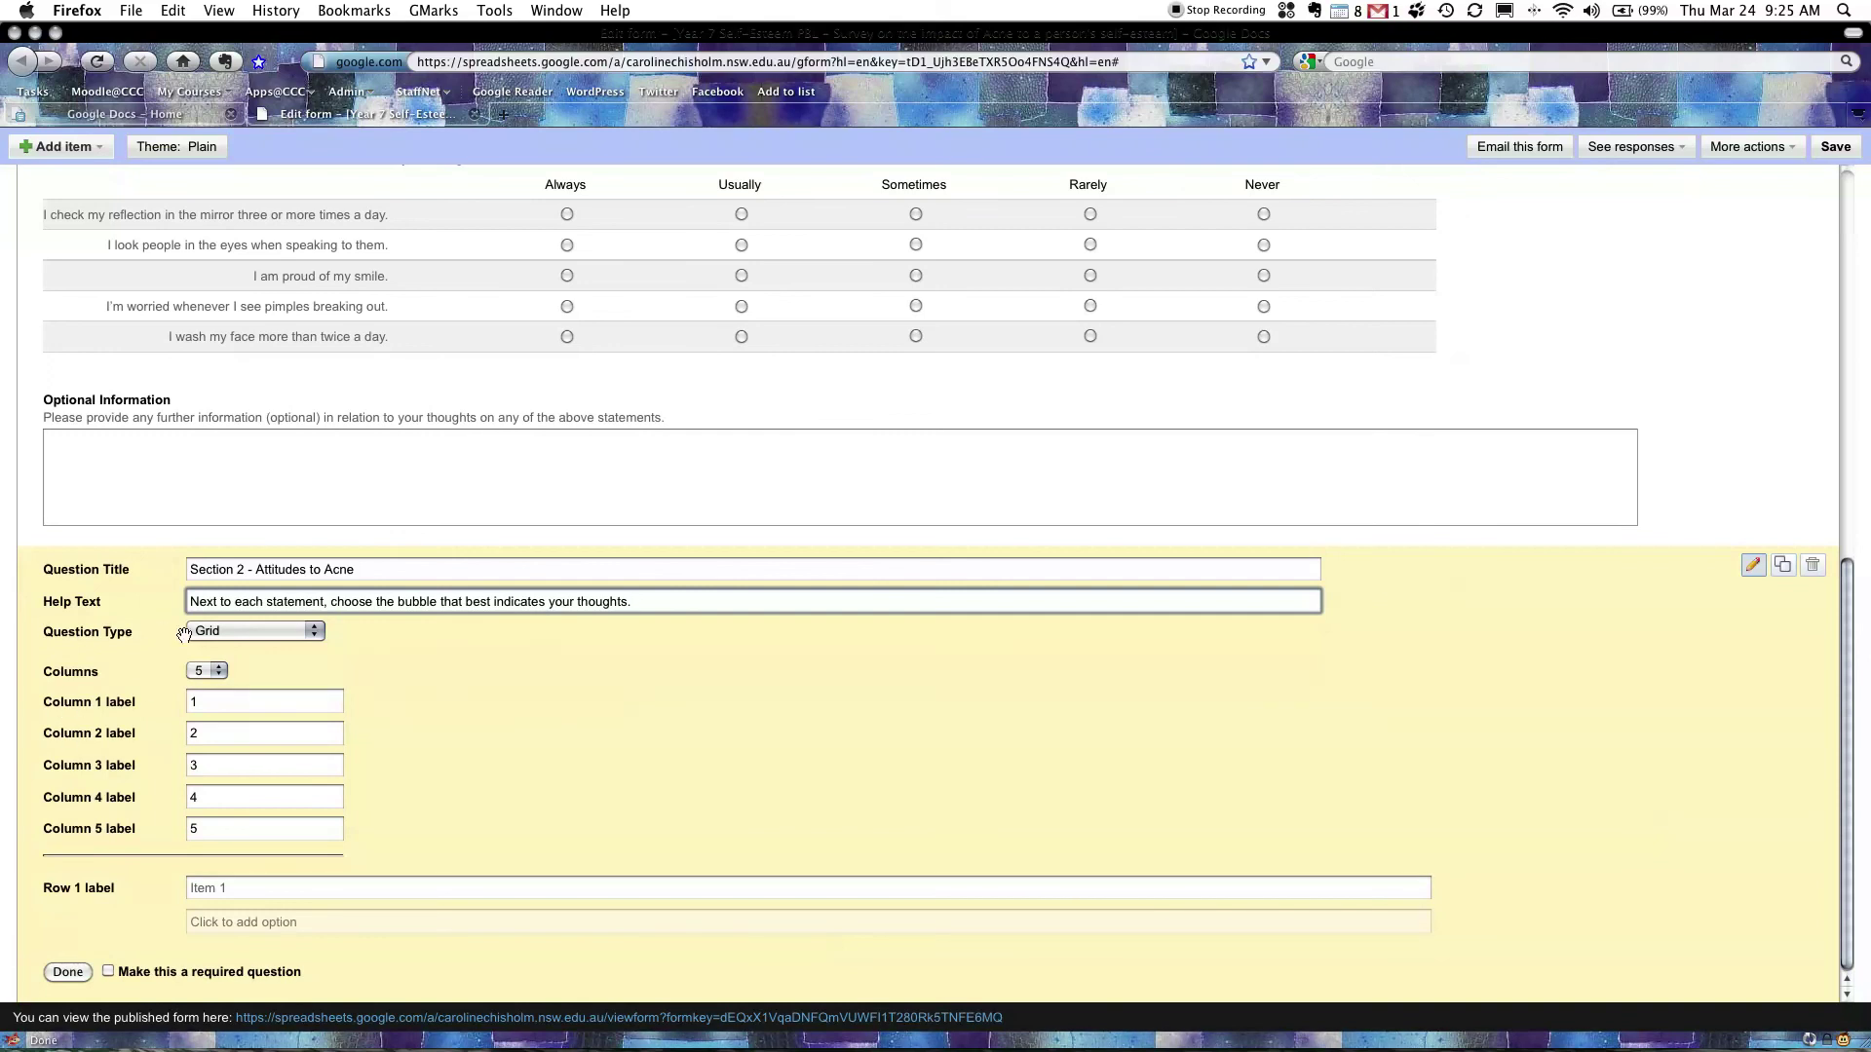
key("super+Tab")
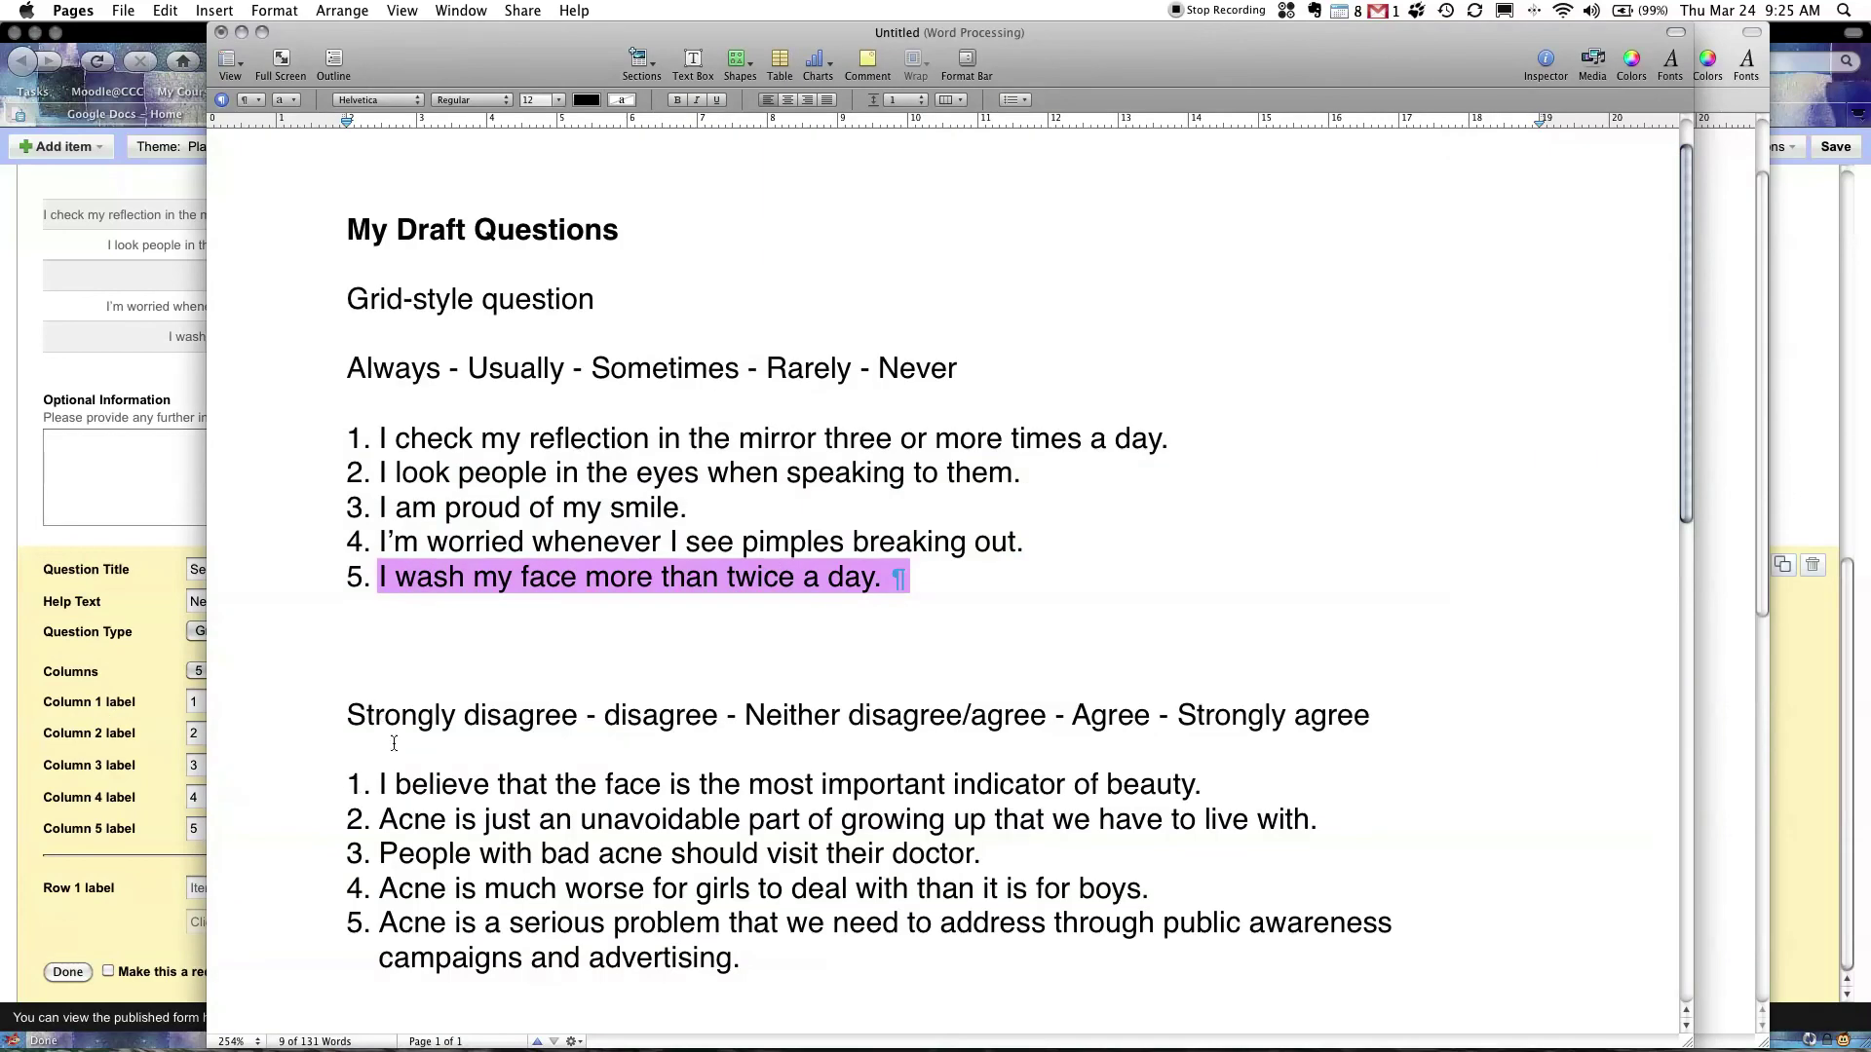
left_click(132, 873)
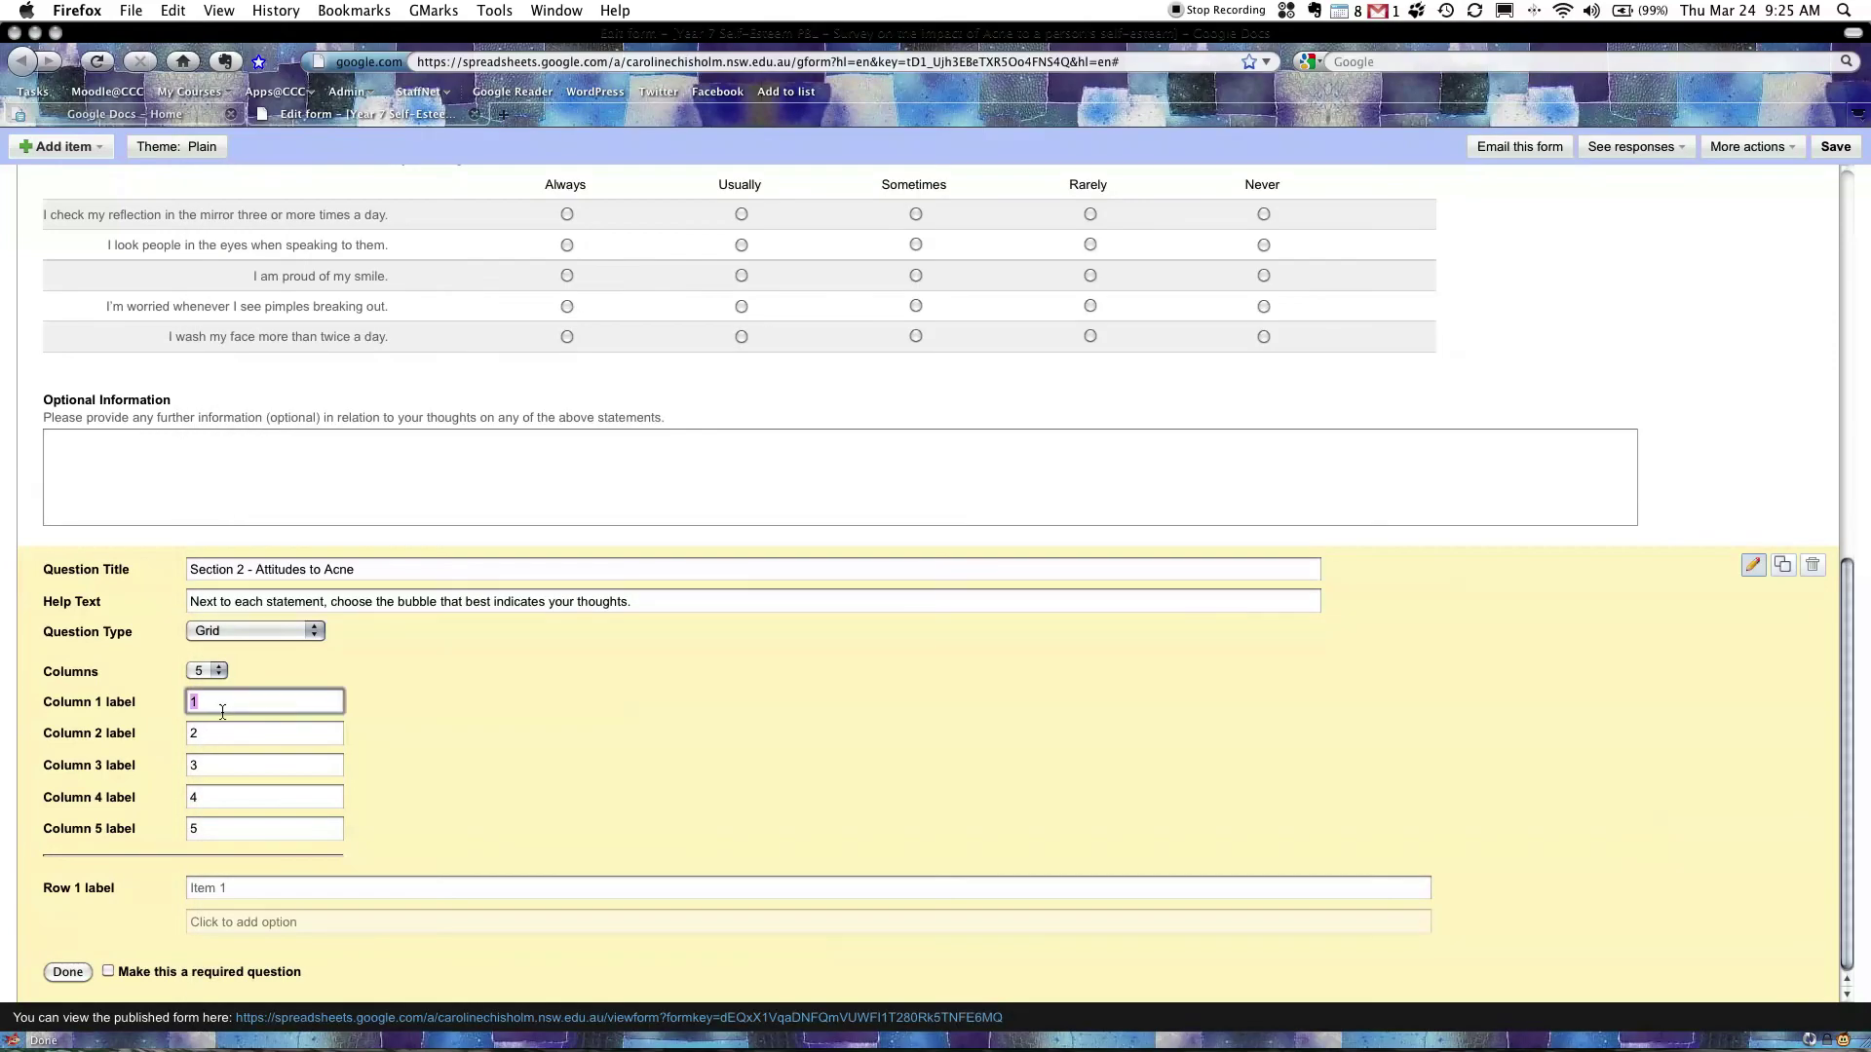
type("Strongly disagree")
key("Tab")
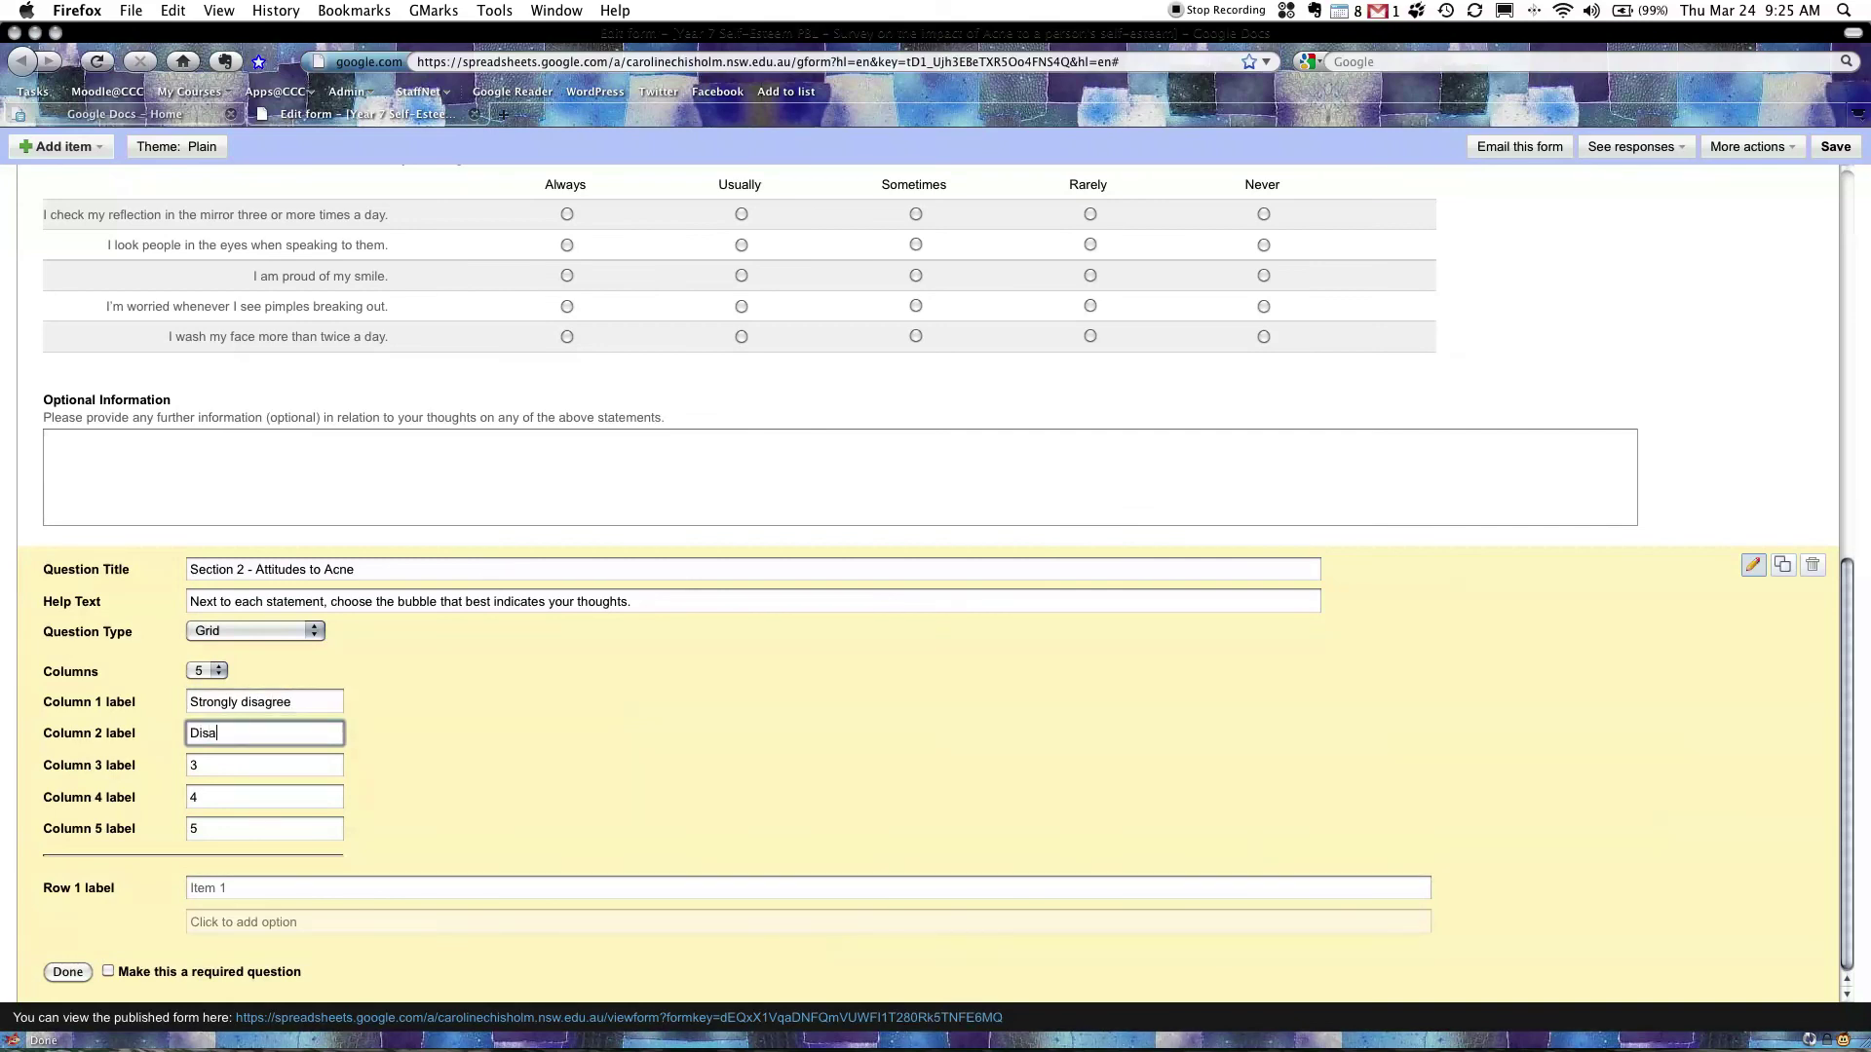
type("Disagree")
key("Tab")
type("Neit")
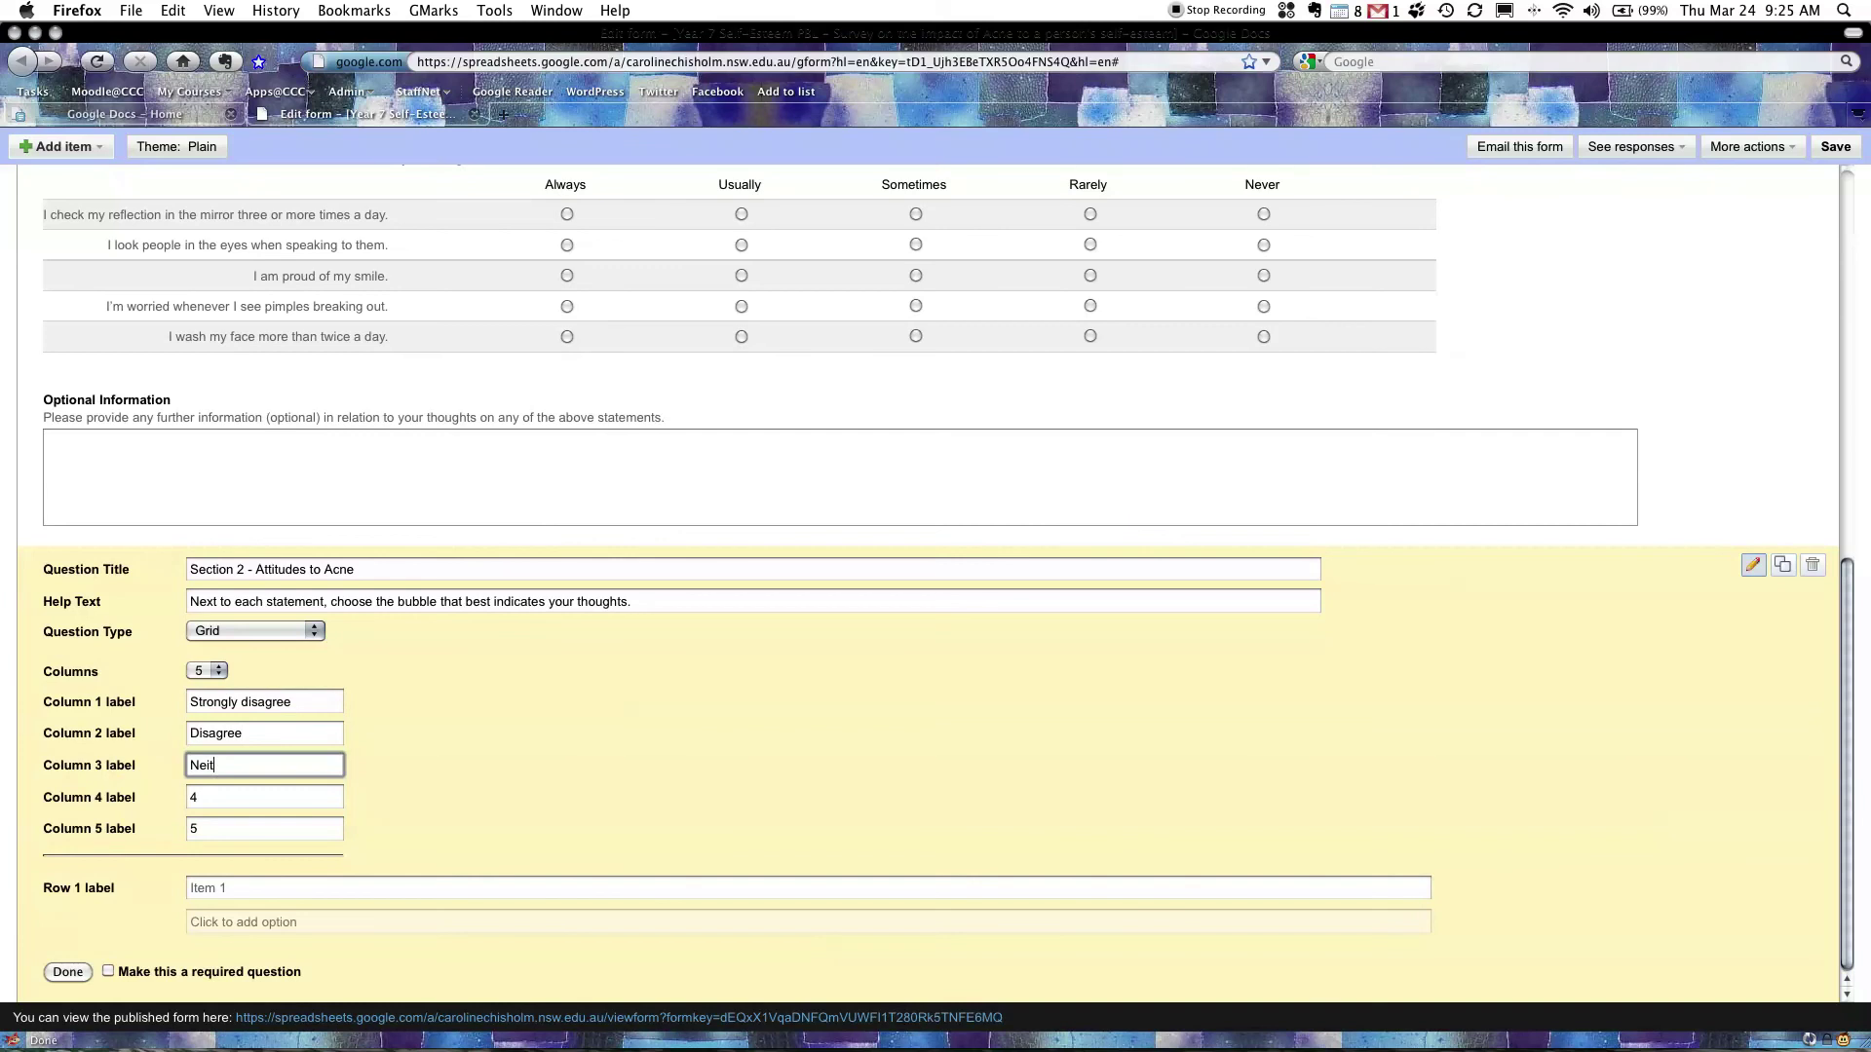
type("her disagree/agree")
key("Tab")
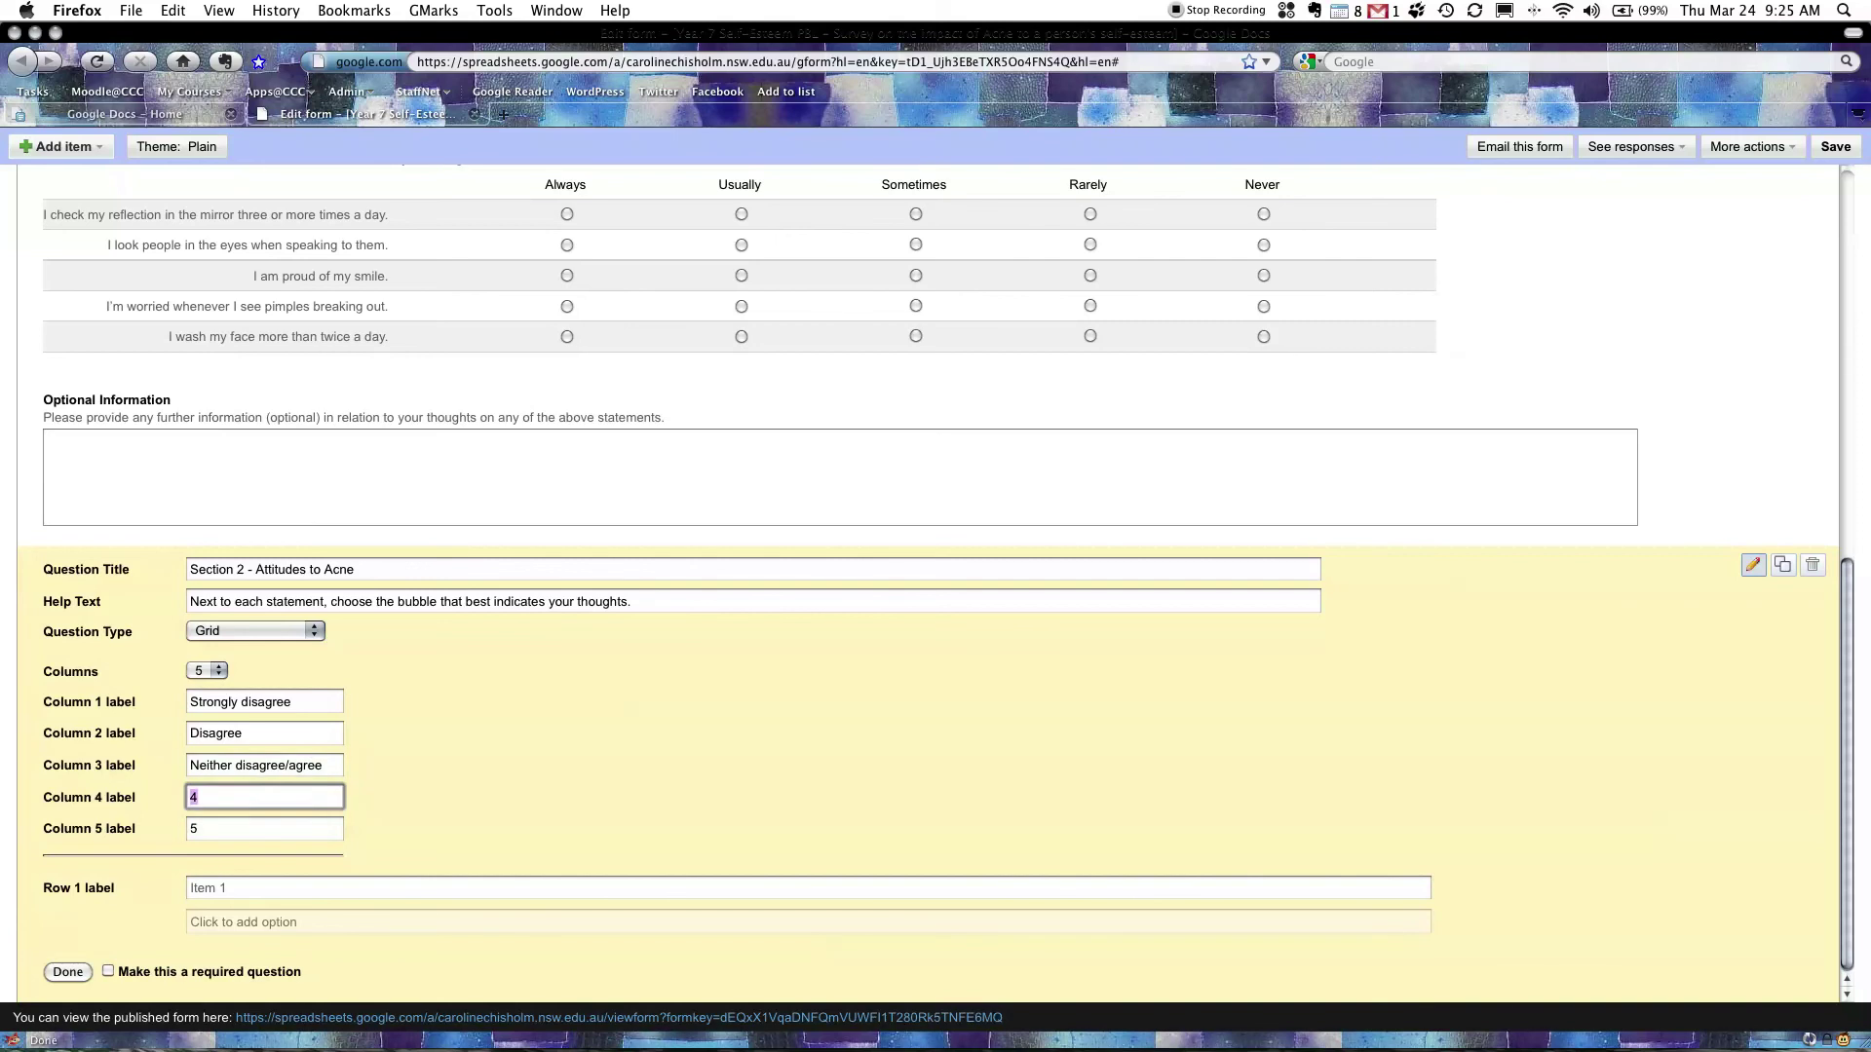
Label the Section 2 grid's fourth and fifth columns "Agree" and "Strongly agree"
type("Agree")
key("Tab")
type("Strongly ")
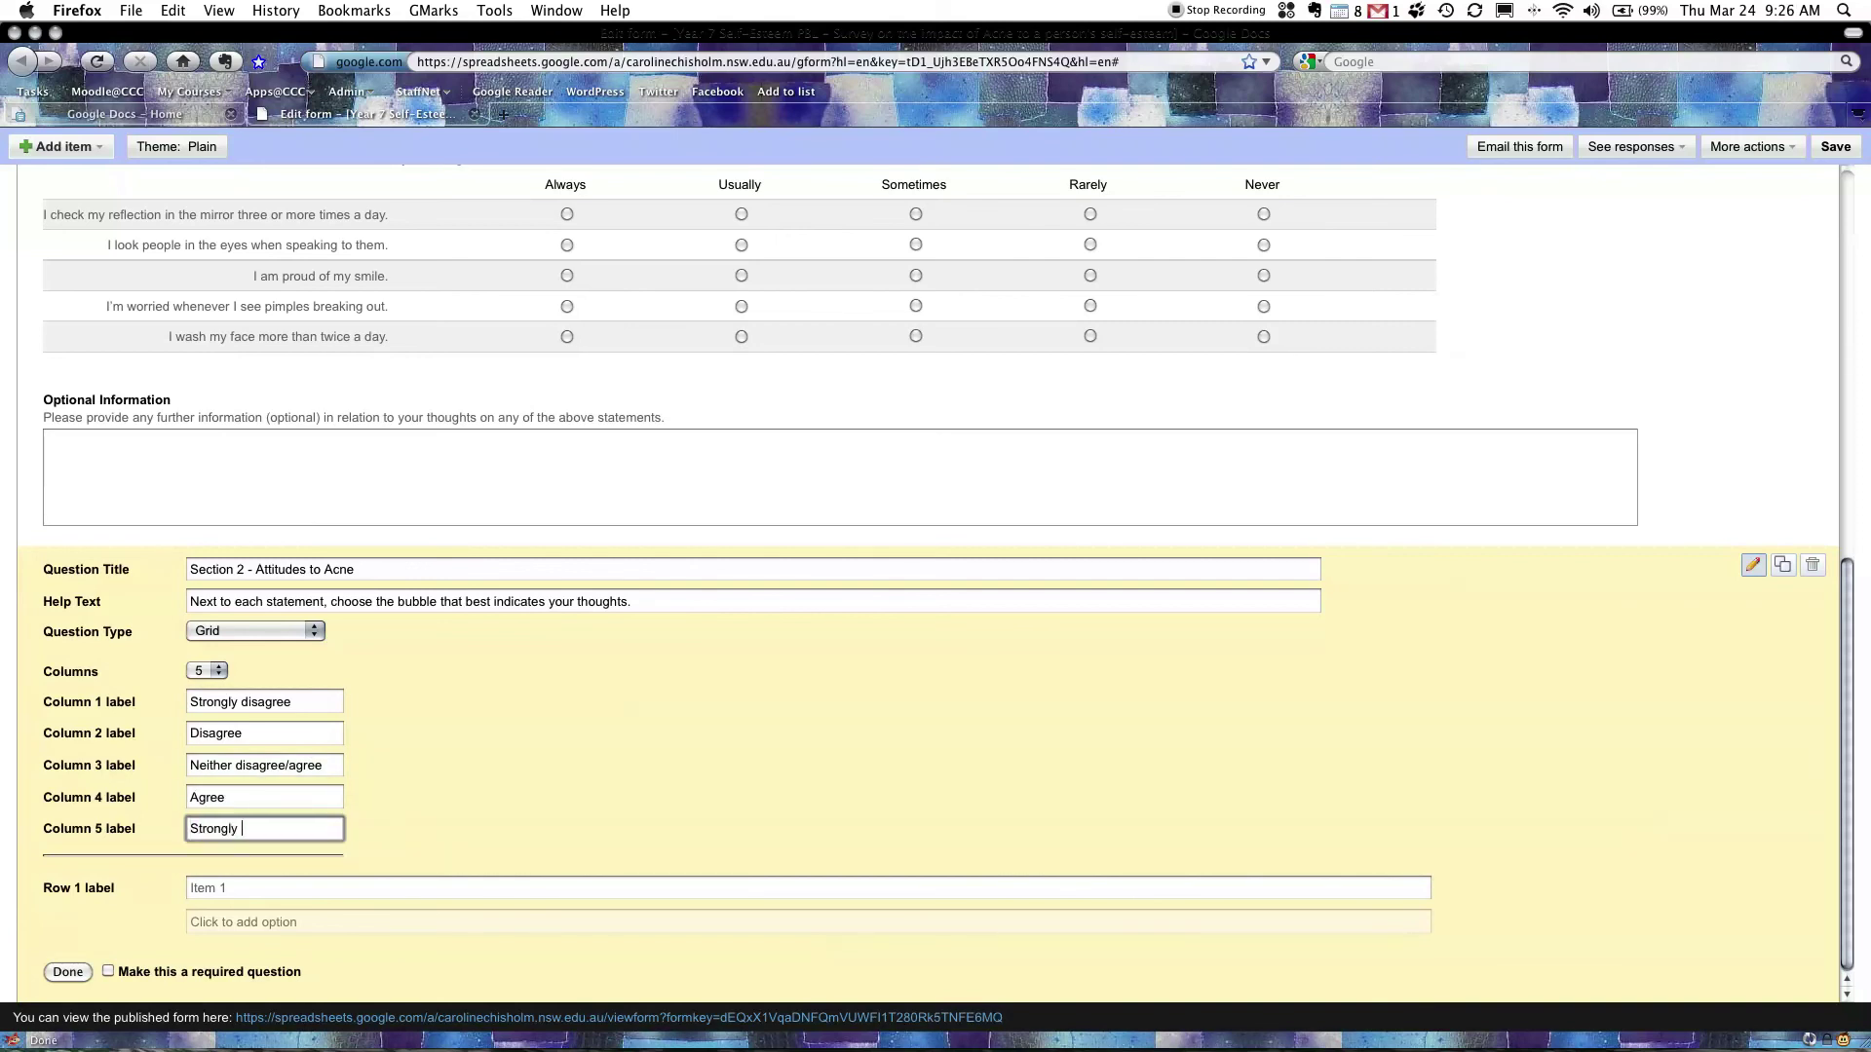
type("agree")
left_click(417, 795)
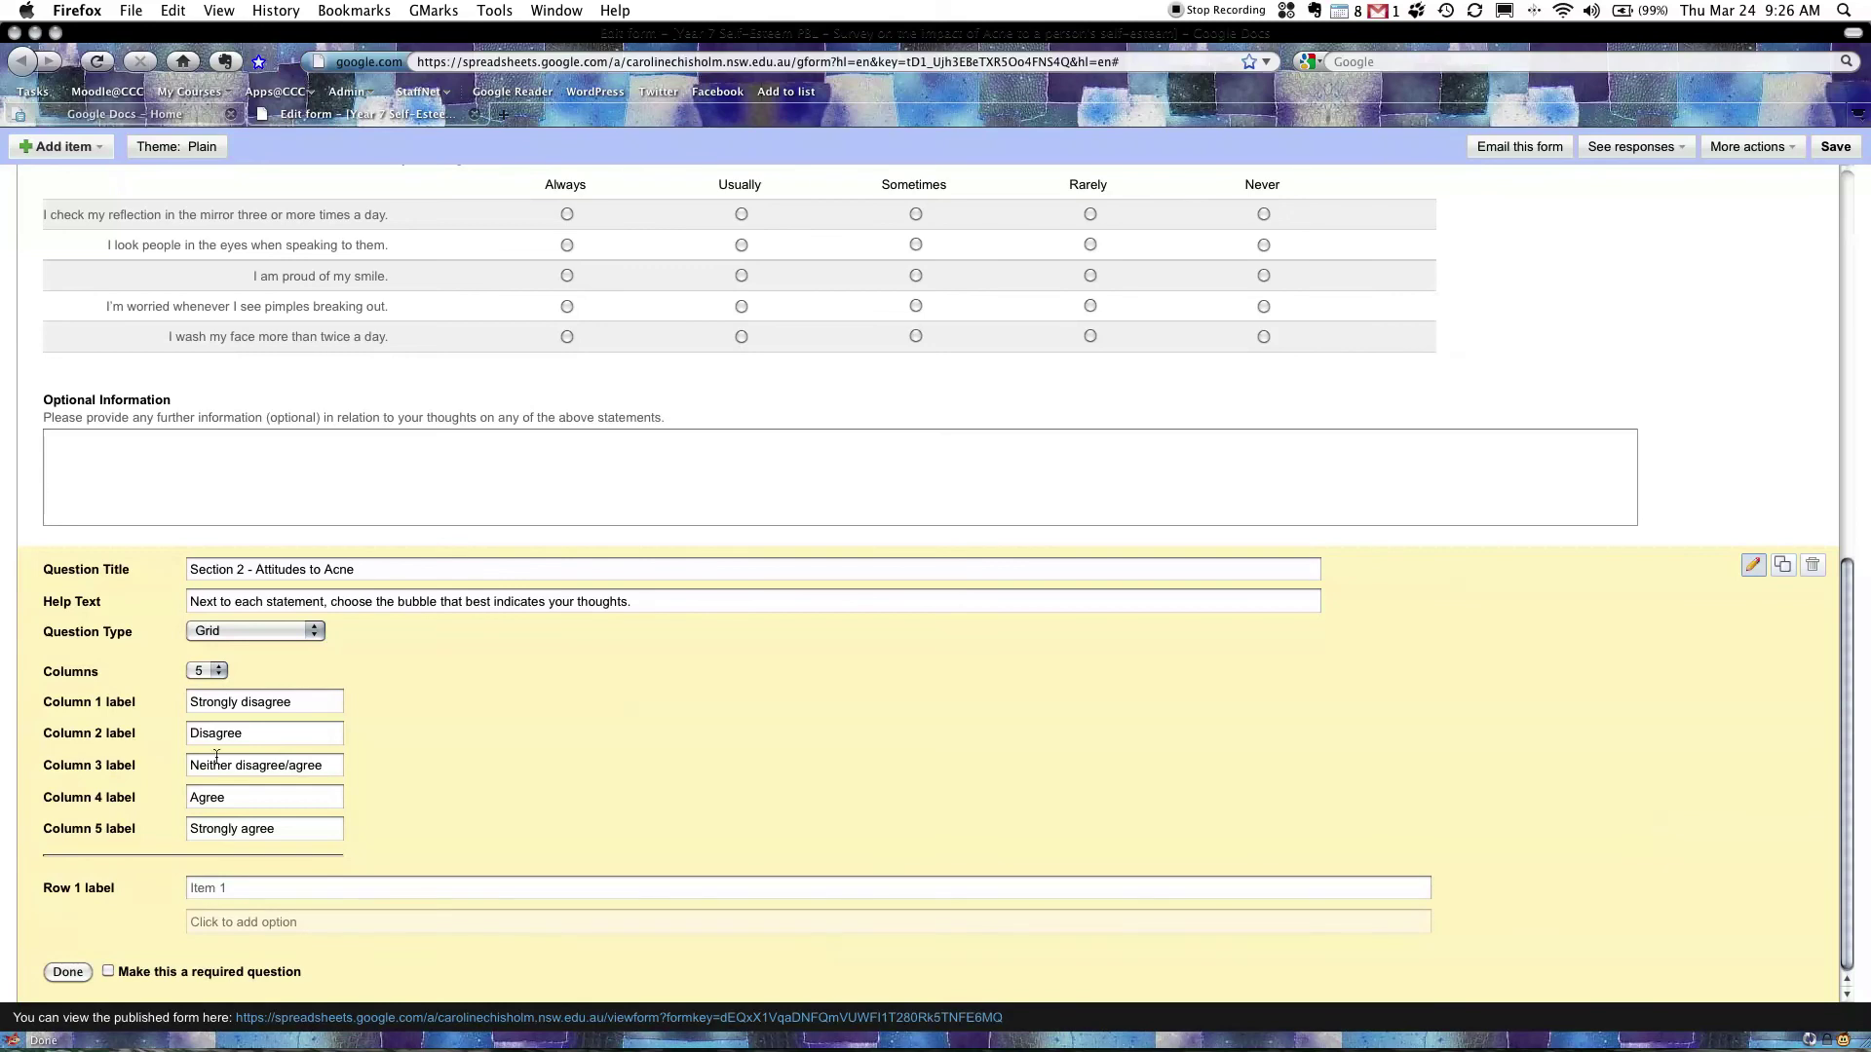
Copy "I believe that the face is the most important indicator of beauty." from the Pages draft into the Row 1 label and add a second row
key("super+Tab")
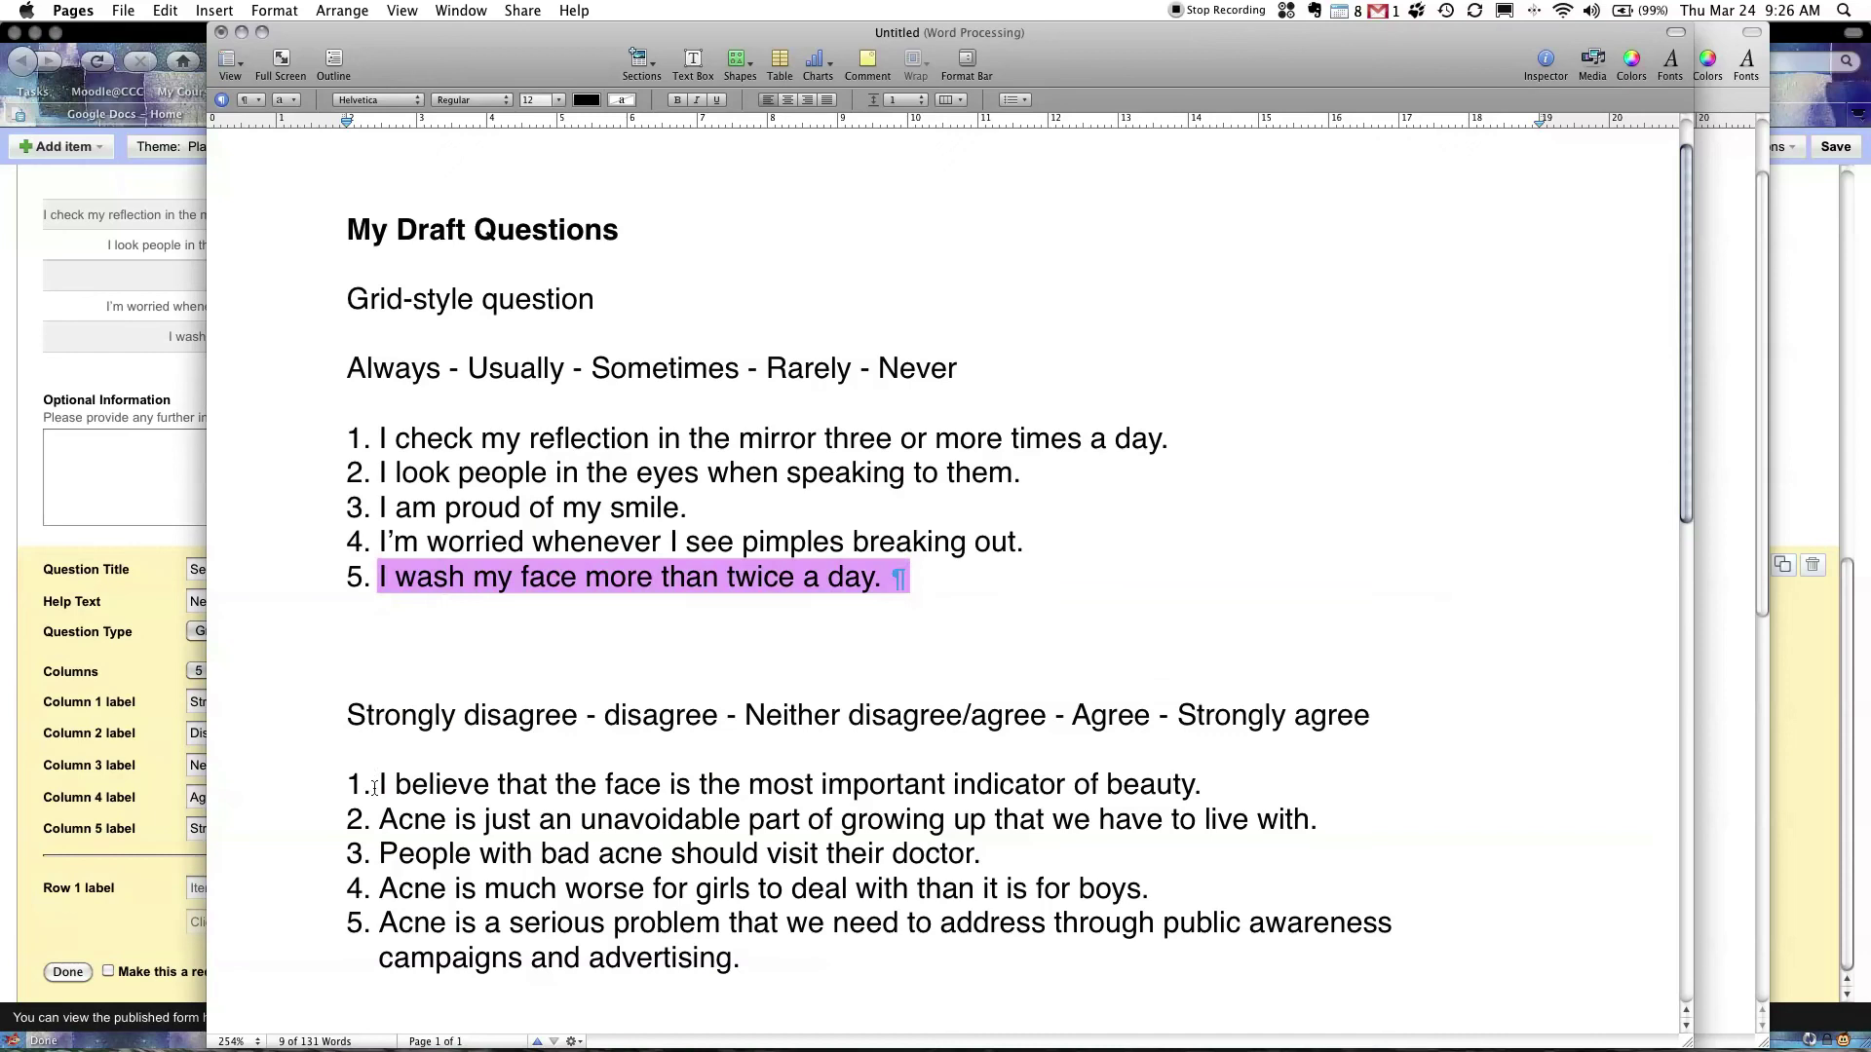
left_click_drag(374, 787, 1206, 772)
key("super+c")
key("super+Tab")
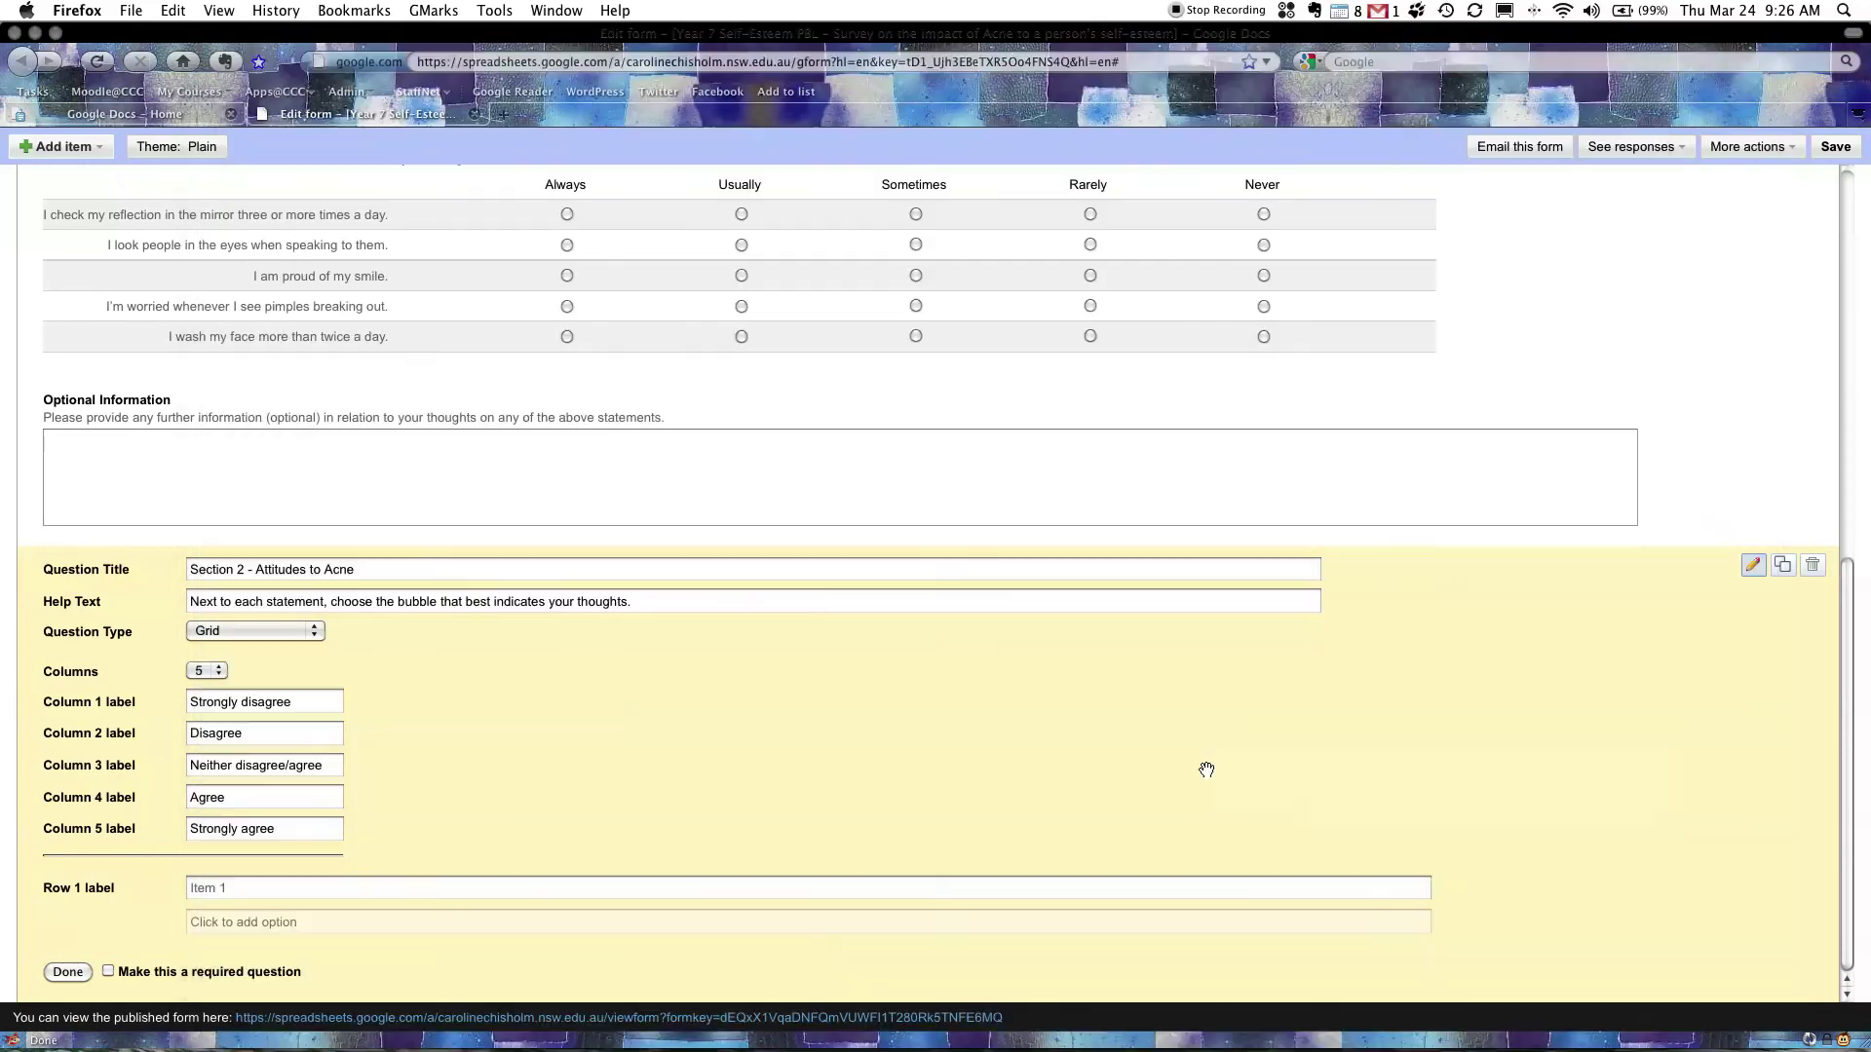
left_click(239, 890)
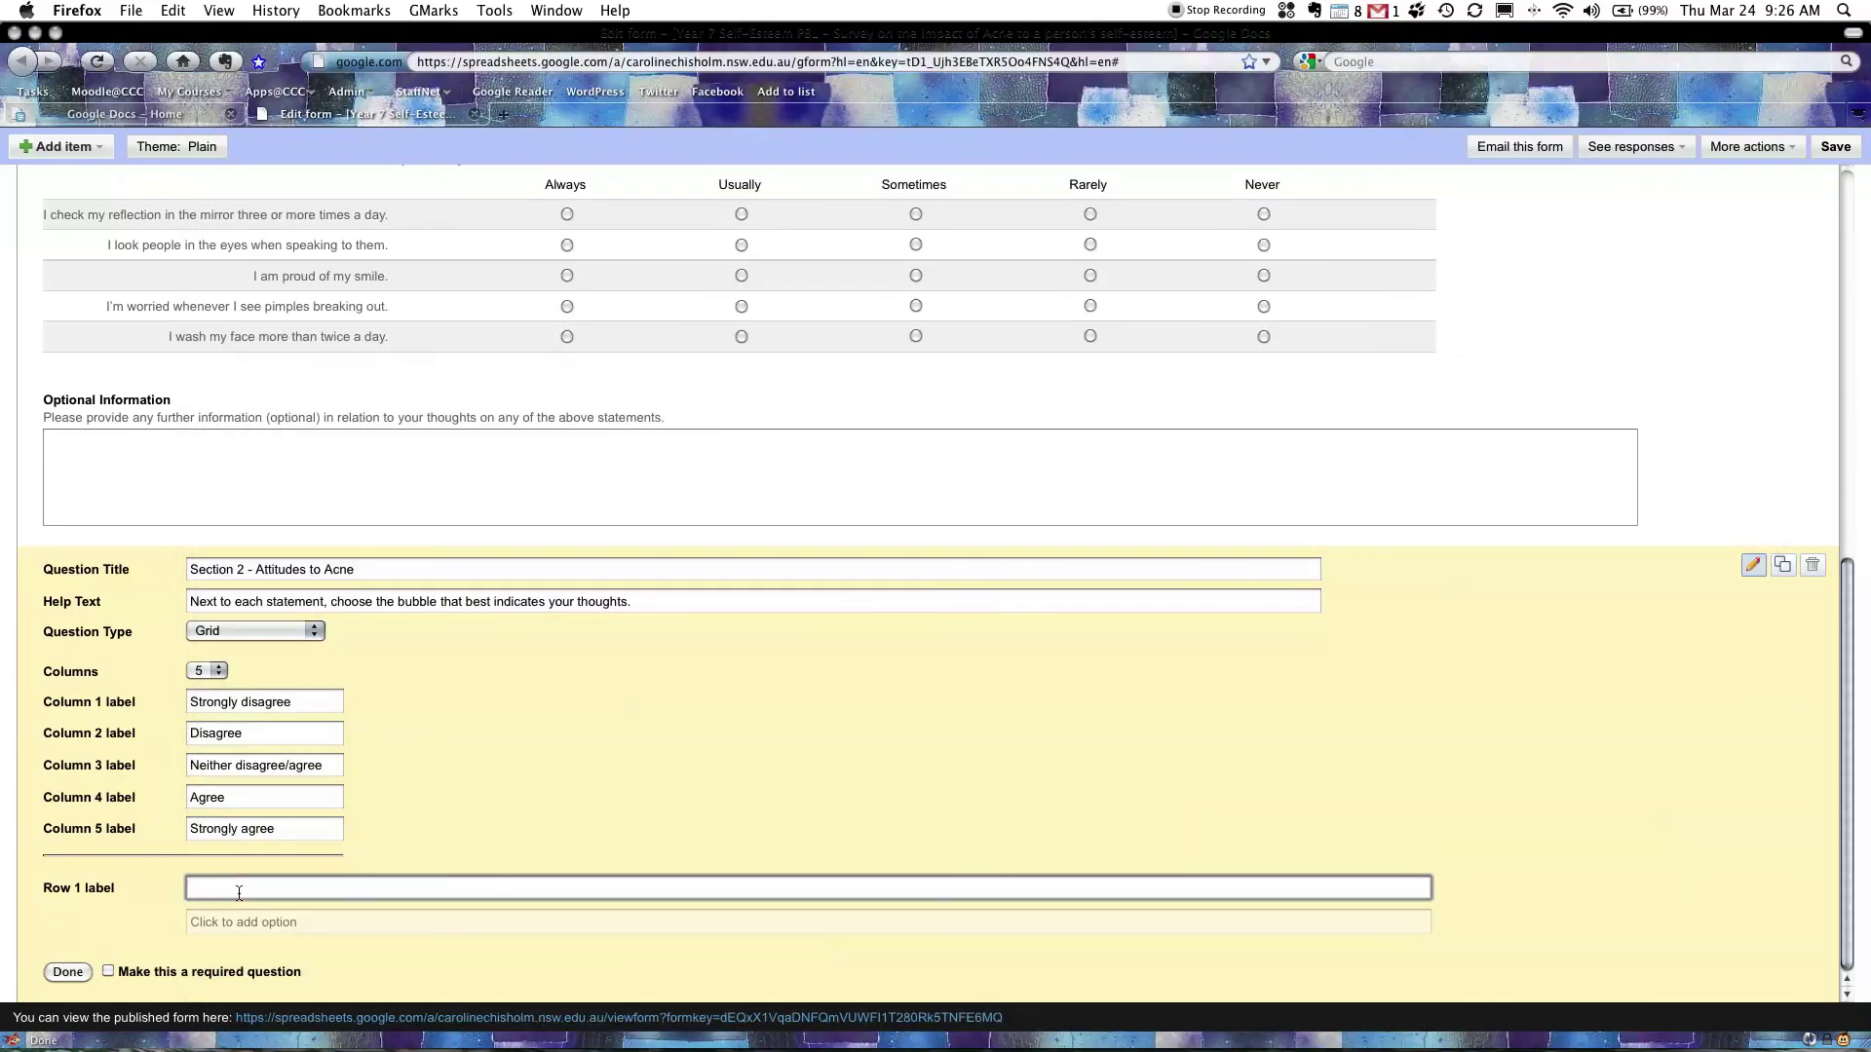
key("super+v")
left_click(239, 922)
Copy "Acne is just an unavoidable part of growing up that we have to live with." from the draft into Row 2 and add a third row
key("super+Tab")
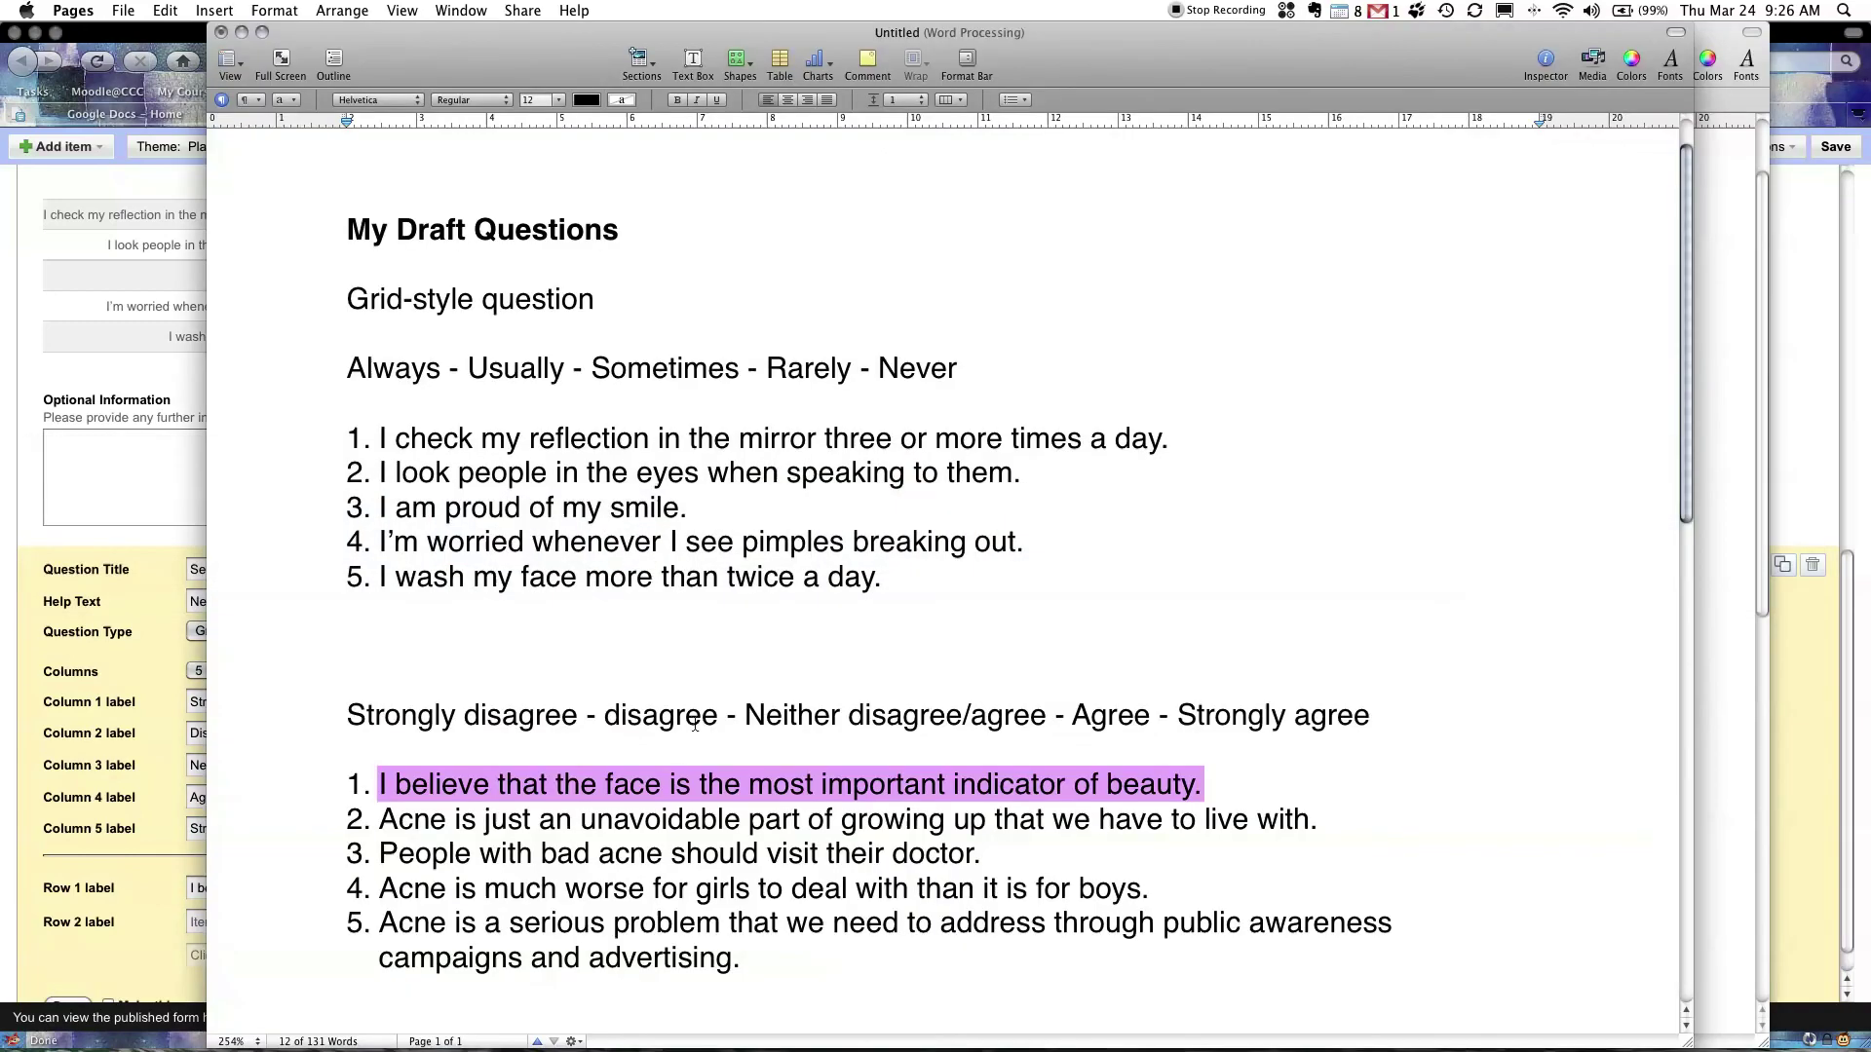
left_click_drag(380, 820, 1321, 822)
key("super+c")
key("super+Tab")
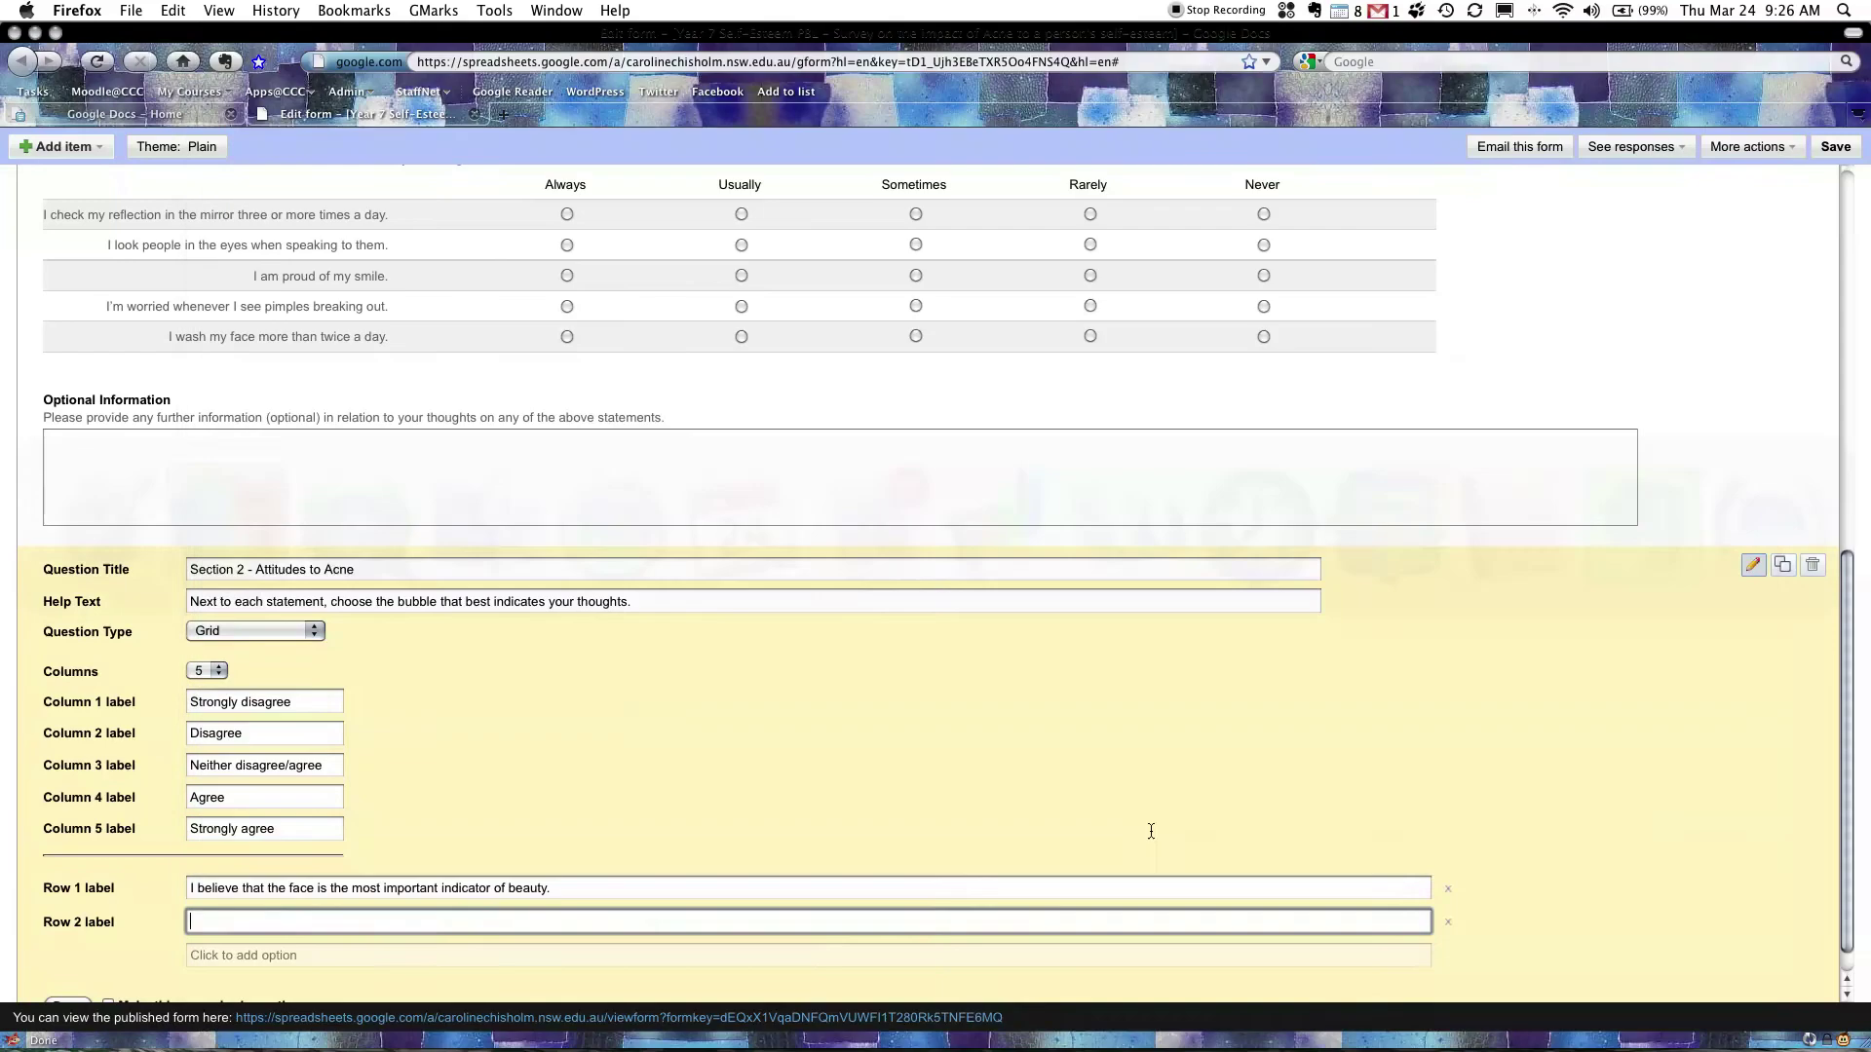
key("super+v")
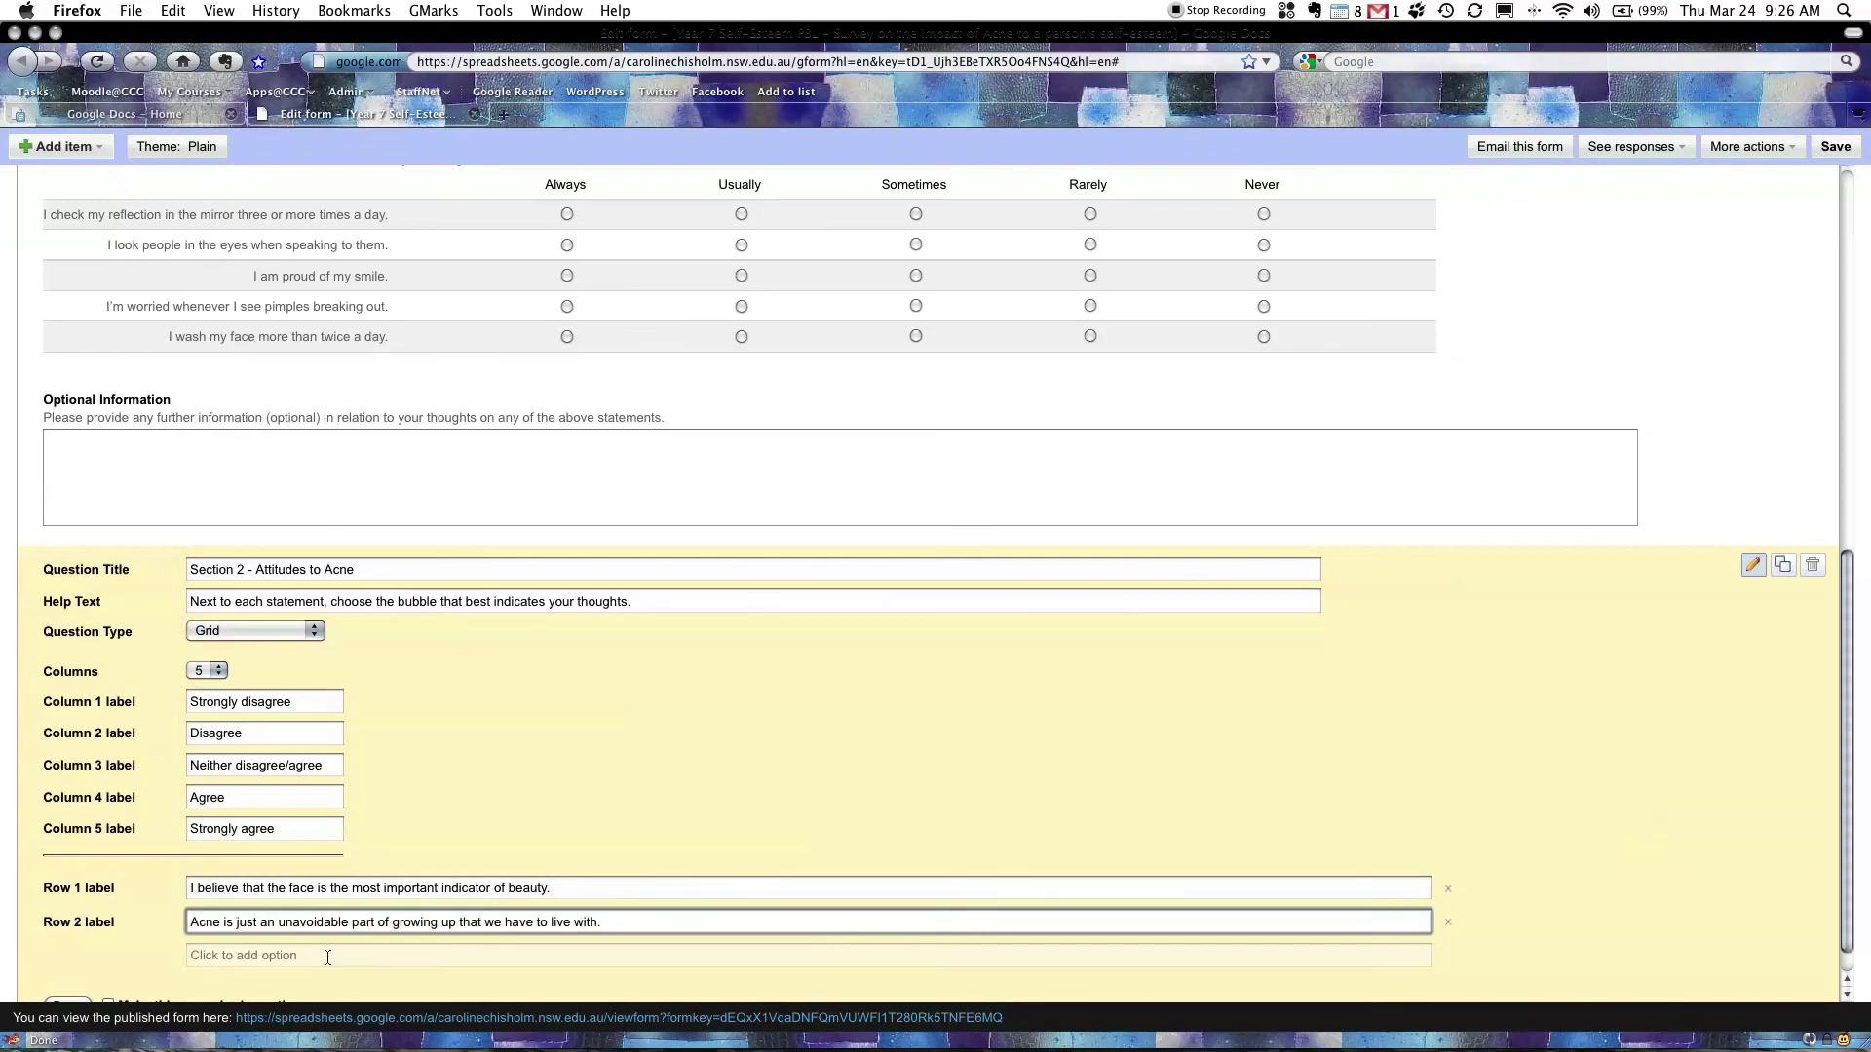
left_click(328, 956)
Copy "People with bad acne should visit their doctor." from the draft into the Row 3 label and add a fourth row
key("super+Tab")
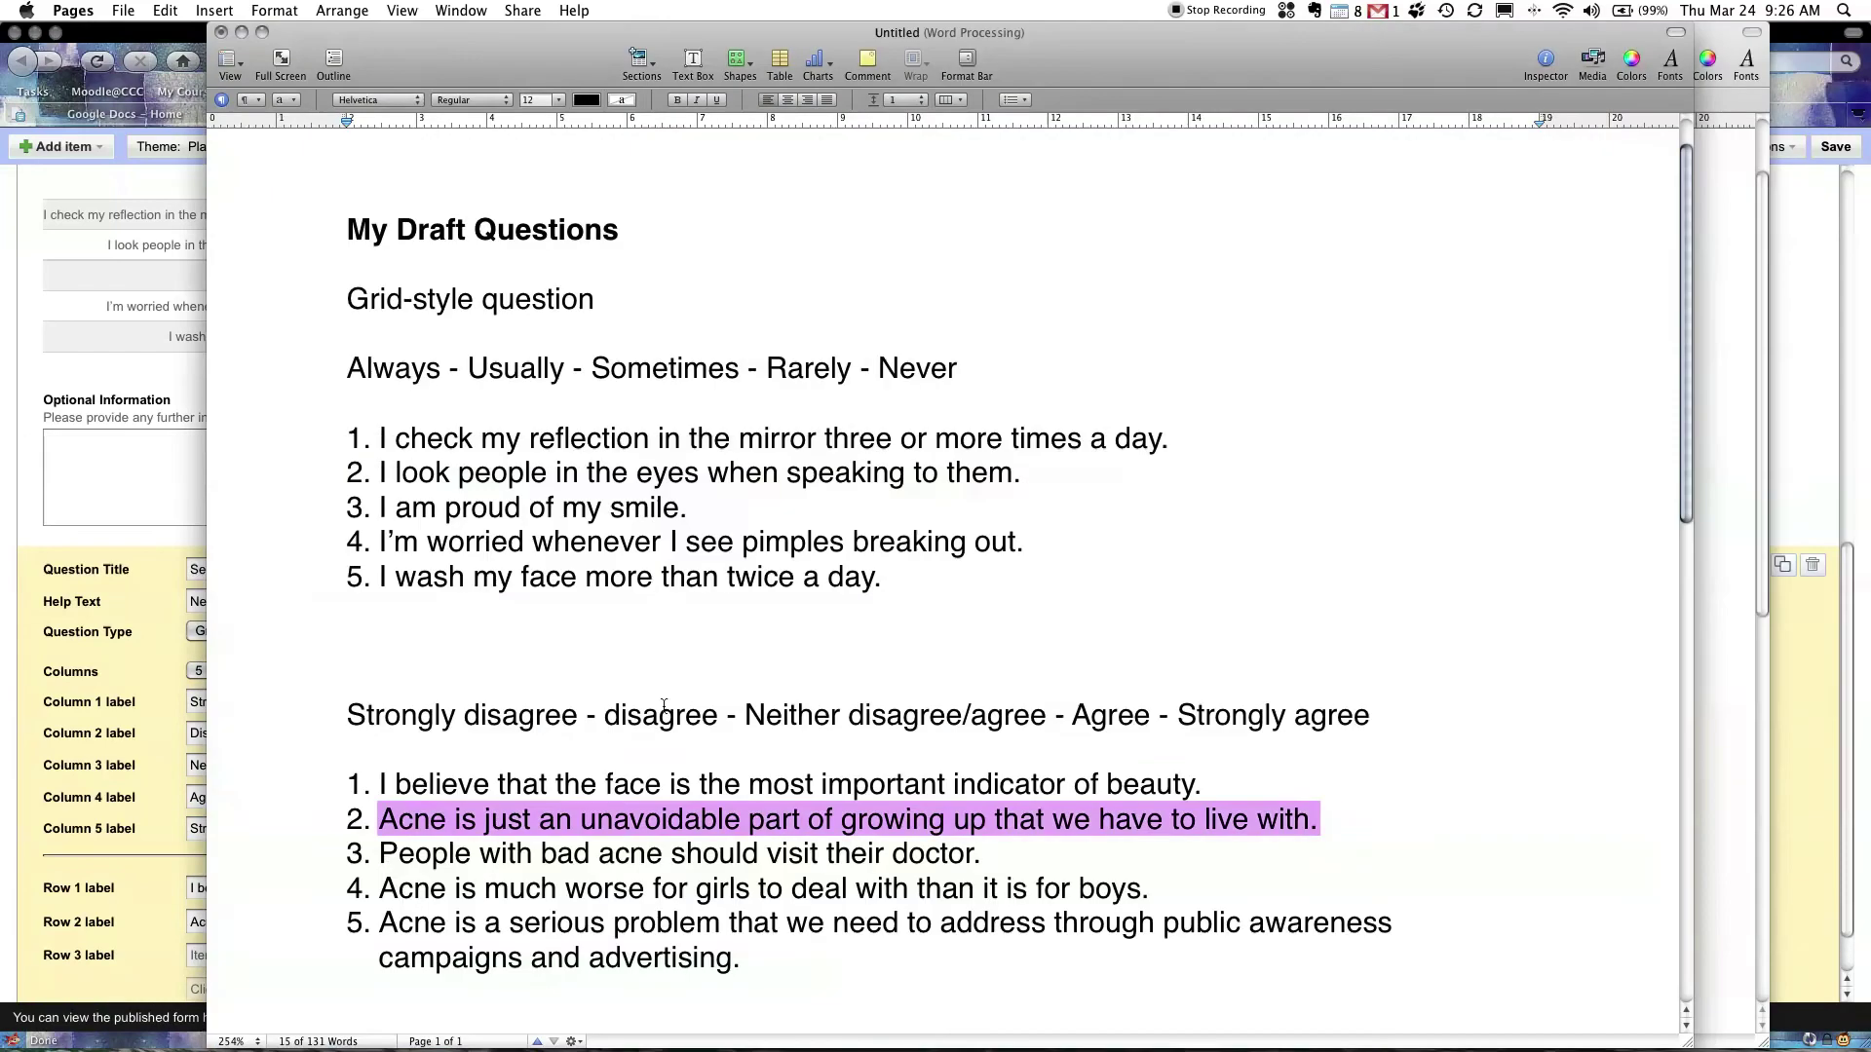
left_click_drag(384, 855, 1010, 855)
key("super+Tab")
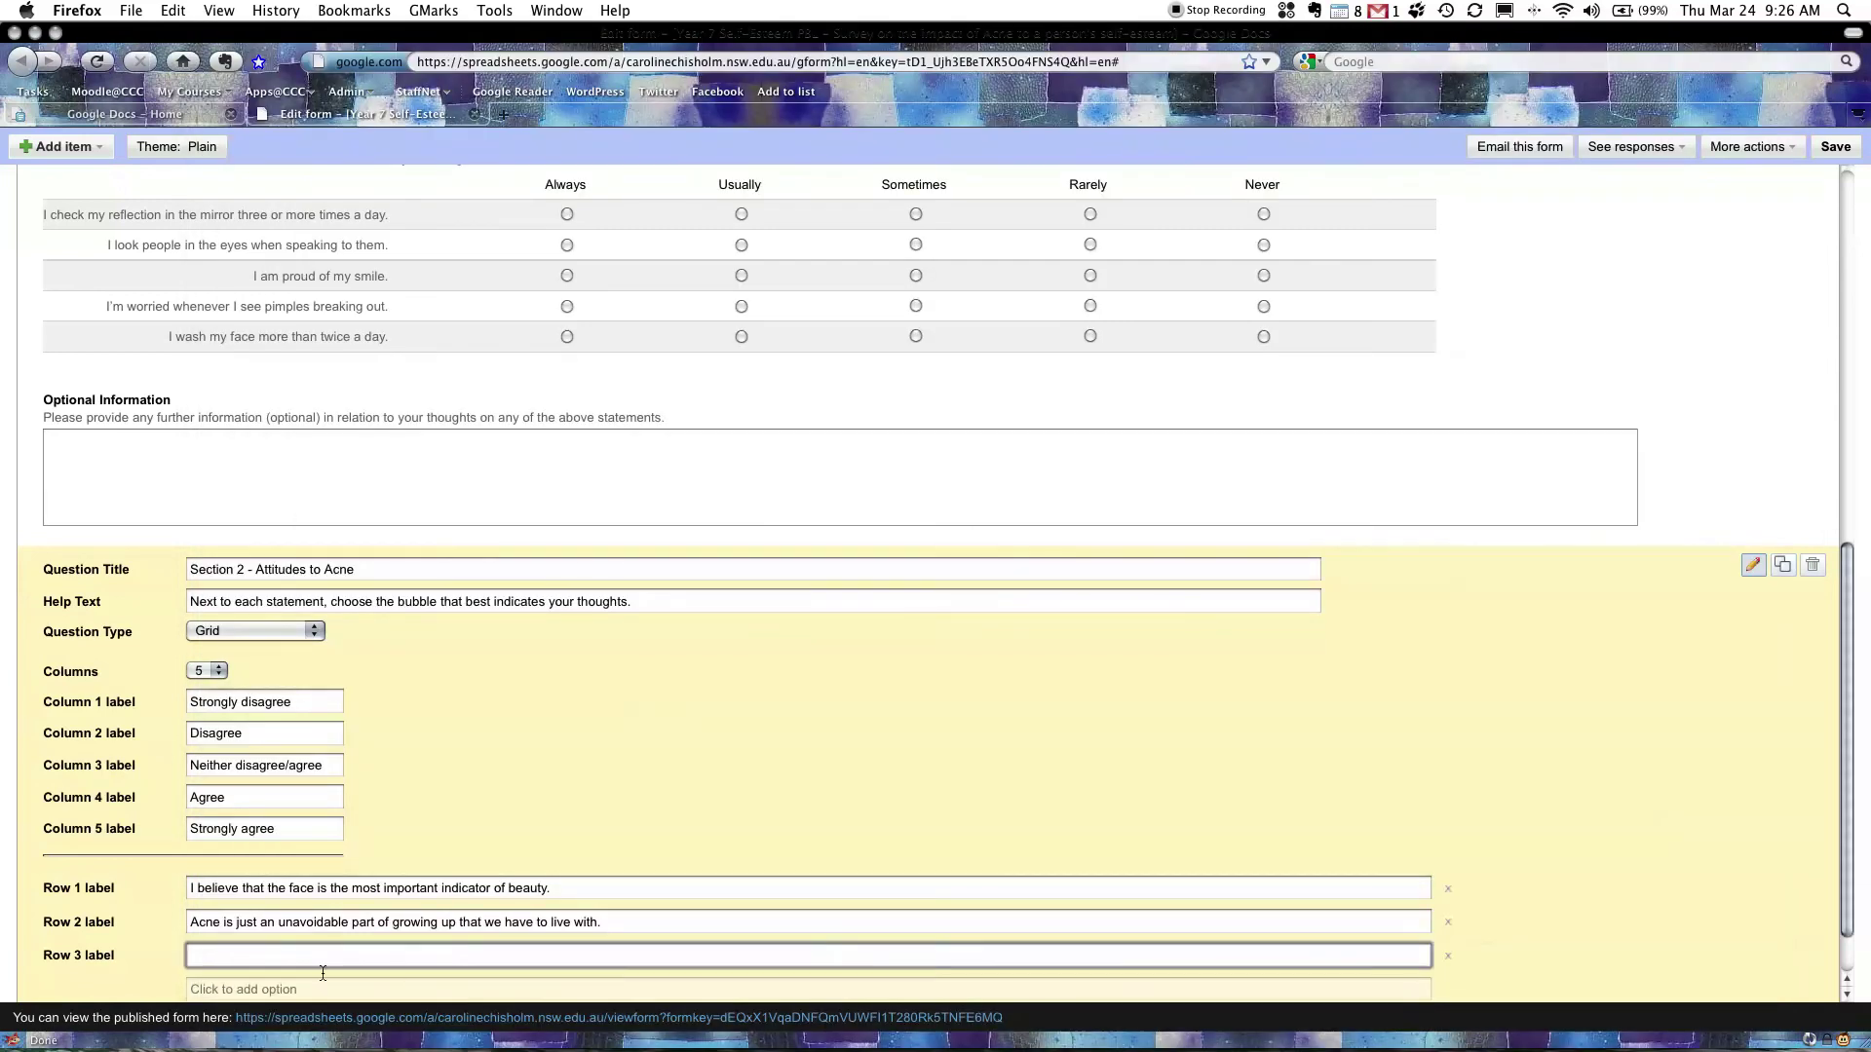
key("super+v")
scroll(242, 958, "down", 2)
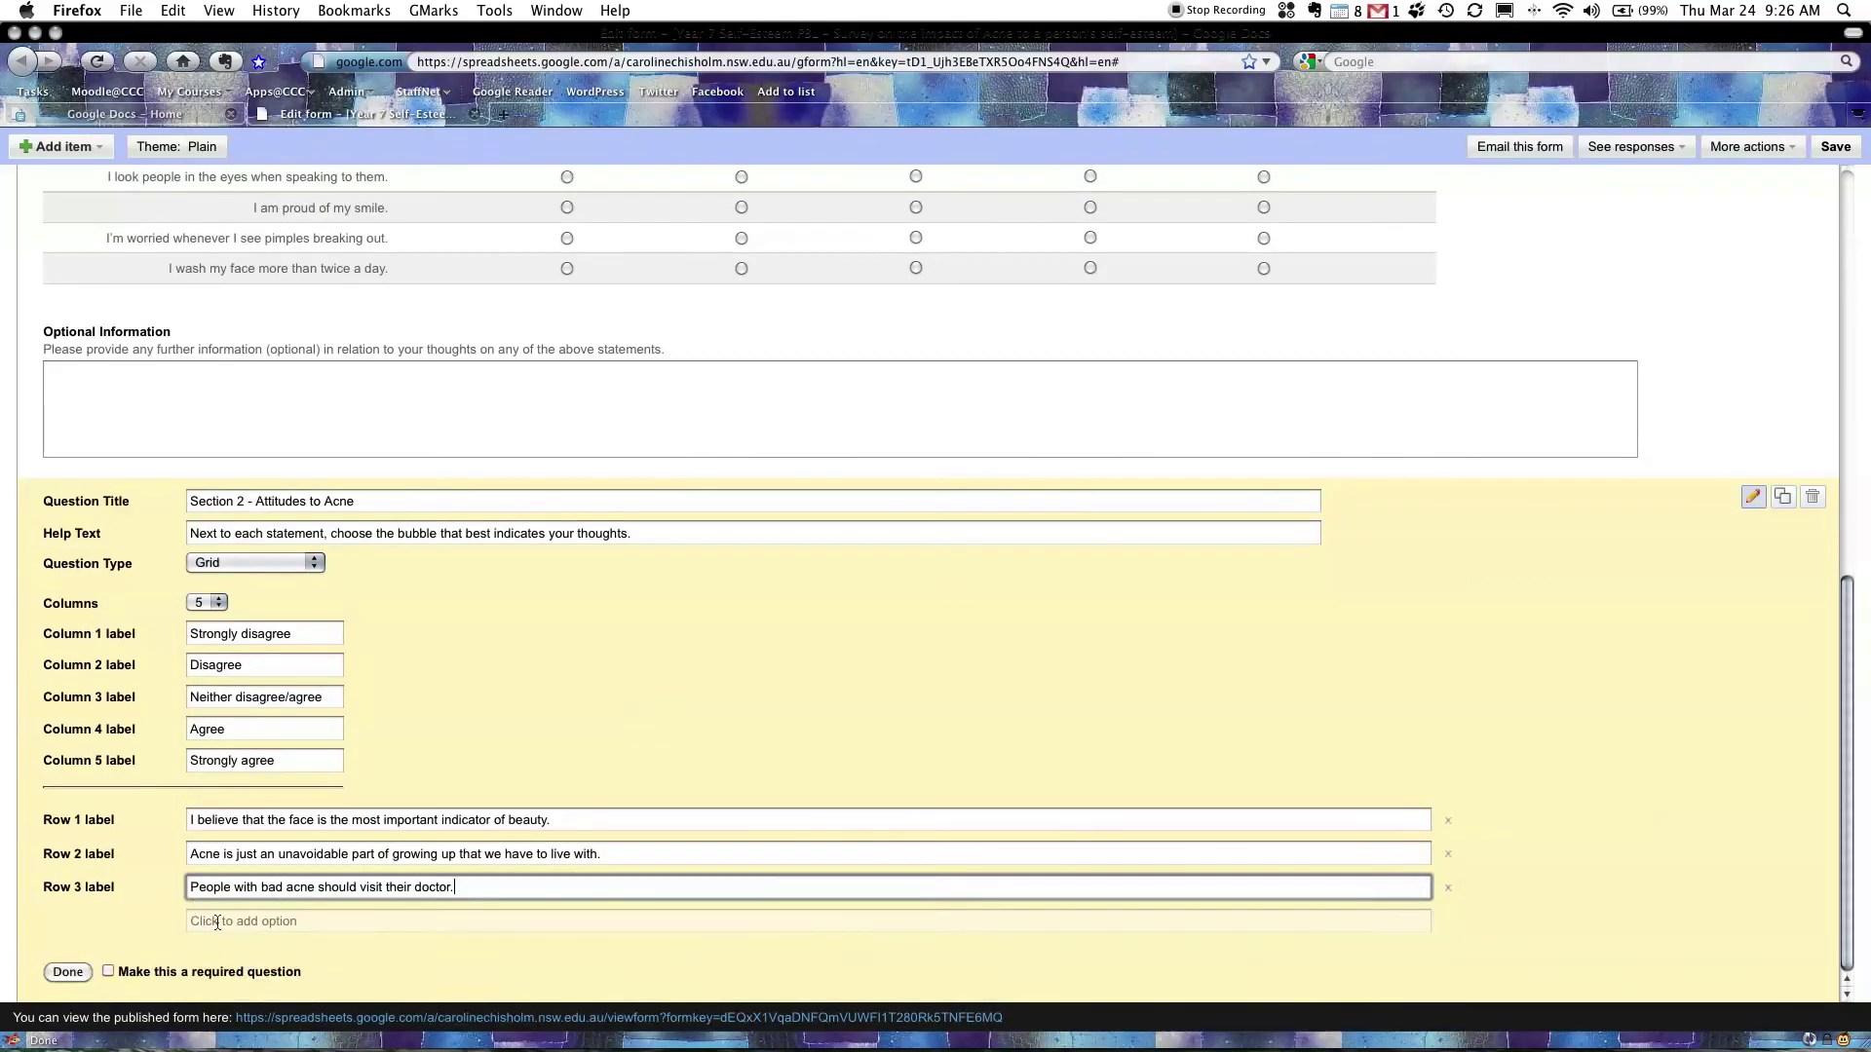
left_click(216, 923)
Copy the fourth and fifth draft statements of the agree/disagree list into the Row 4 and Row 5 labels and finish editing the question
key("super+Tab")
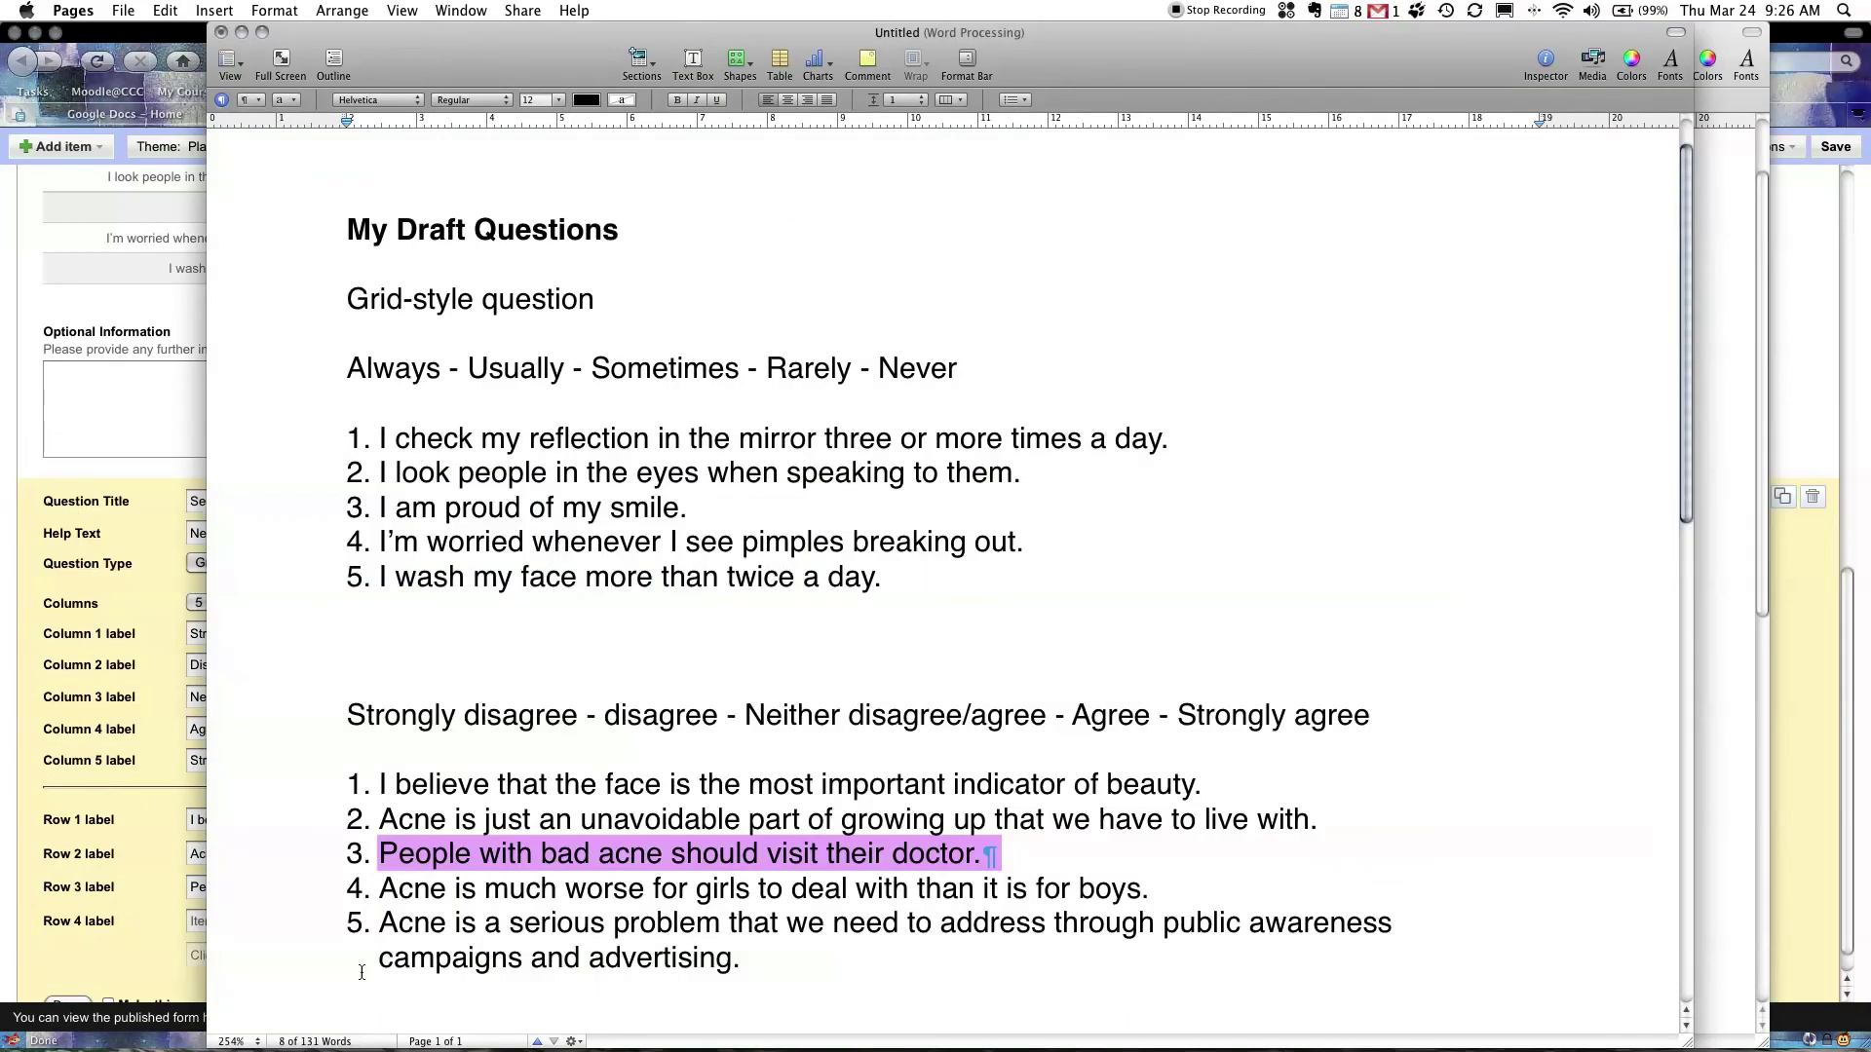
left_click_drag(378, 890, 1155, 894)
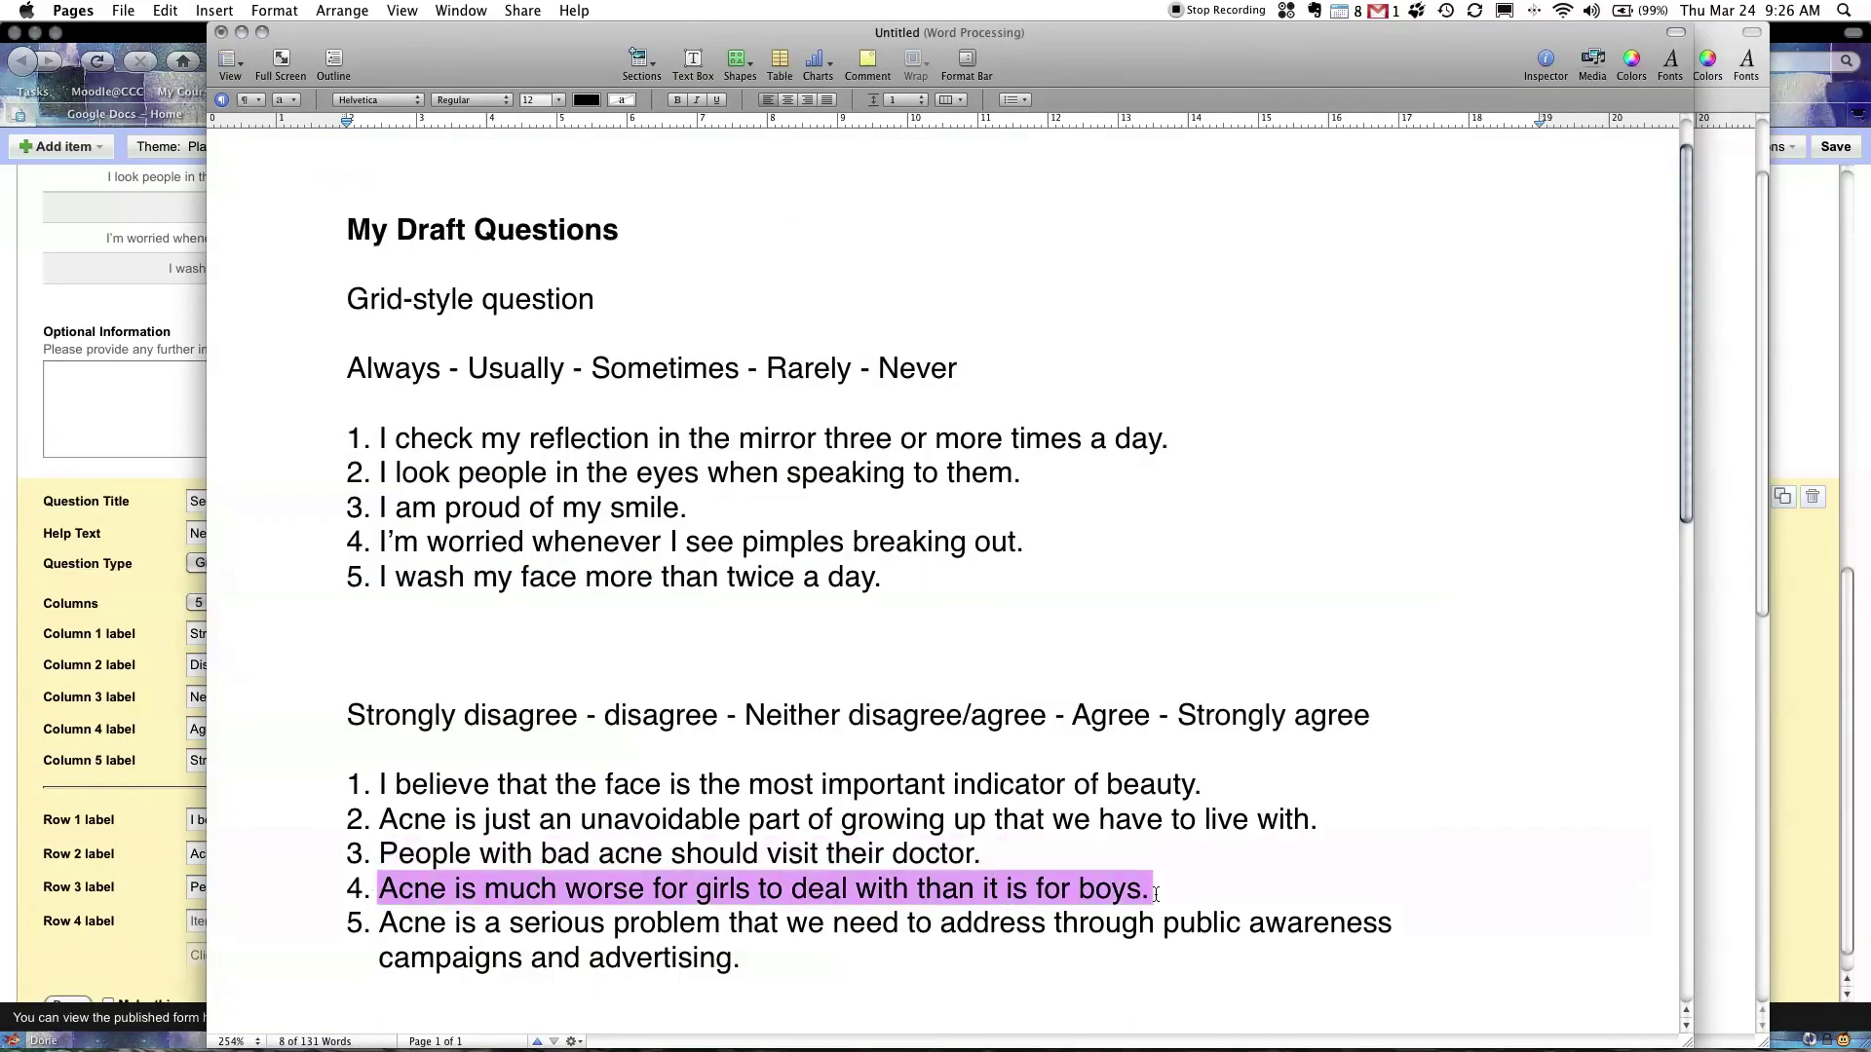
key("super+Tab")
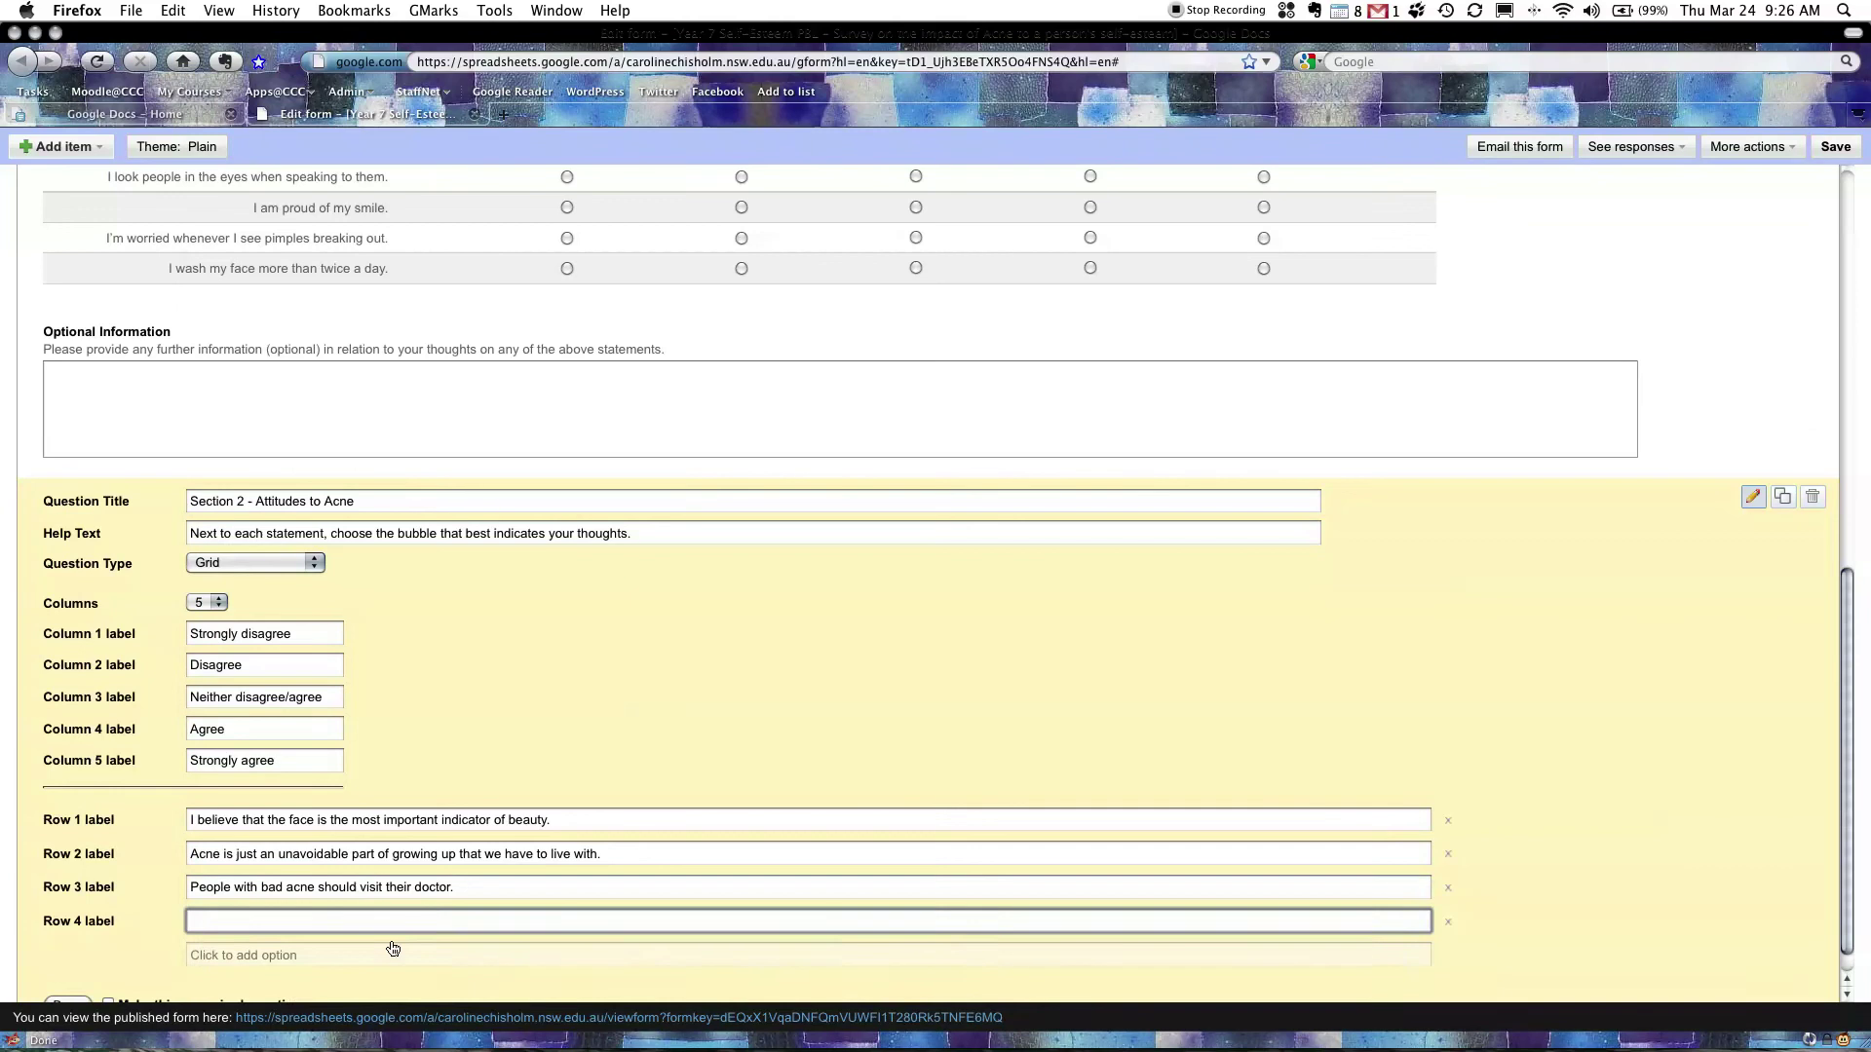
key("super+v")
key("Return")
key("super+v")
scroll(458, 936, "down", 2)
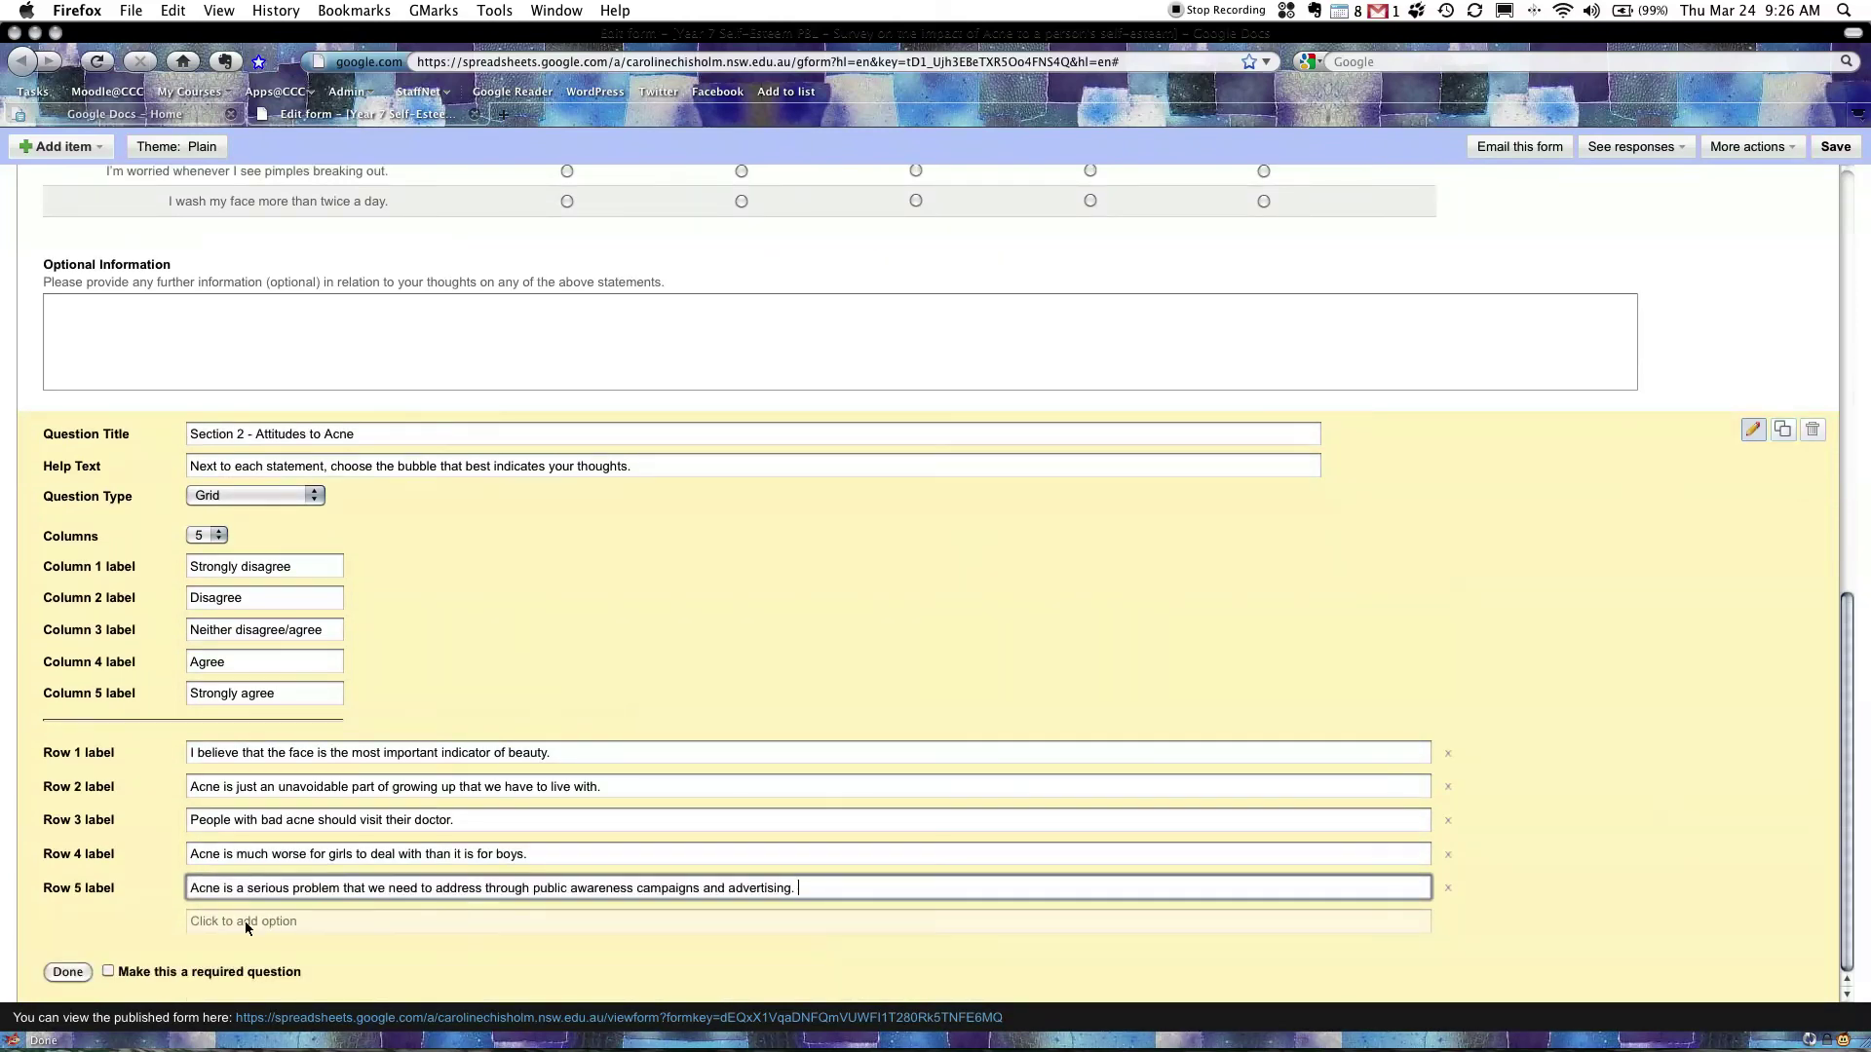
left_click(61, 971)
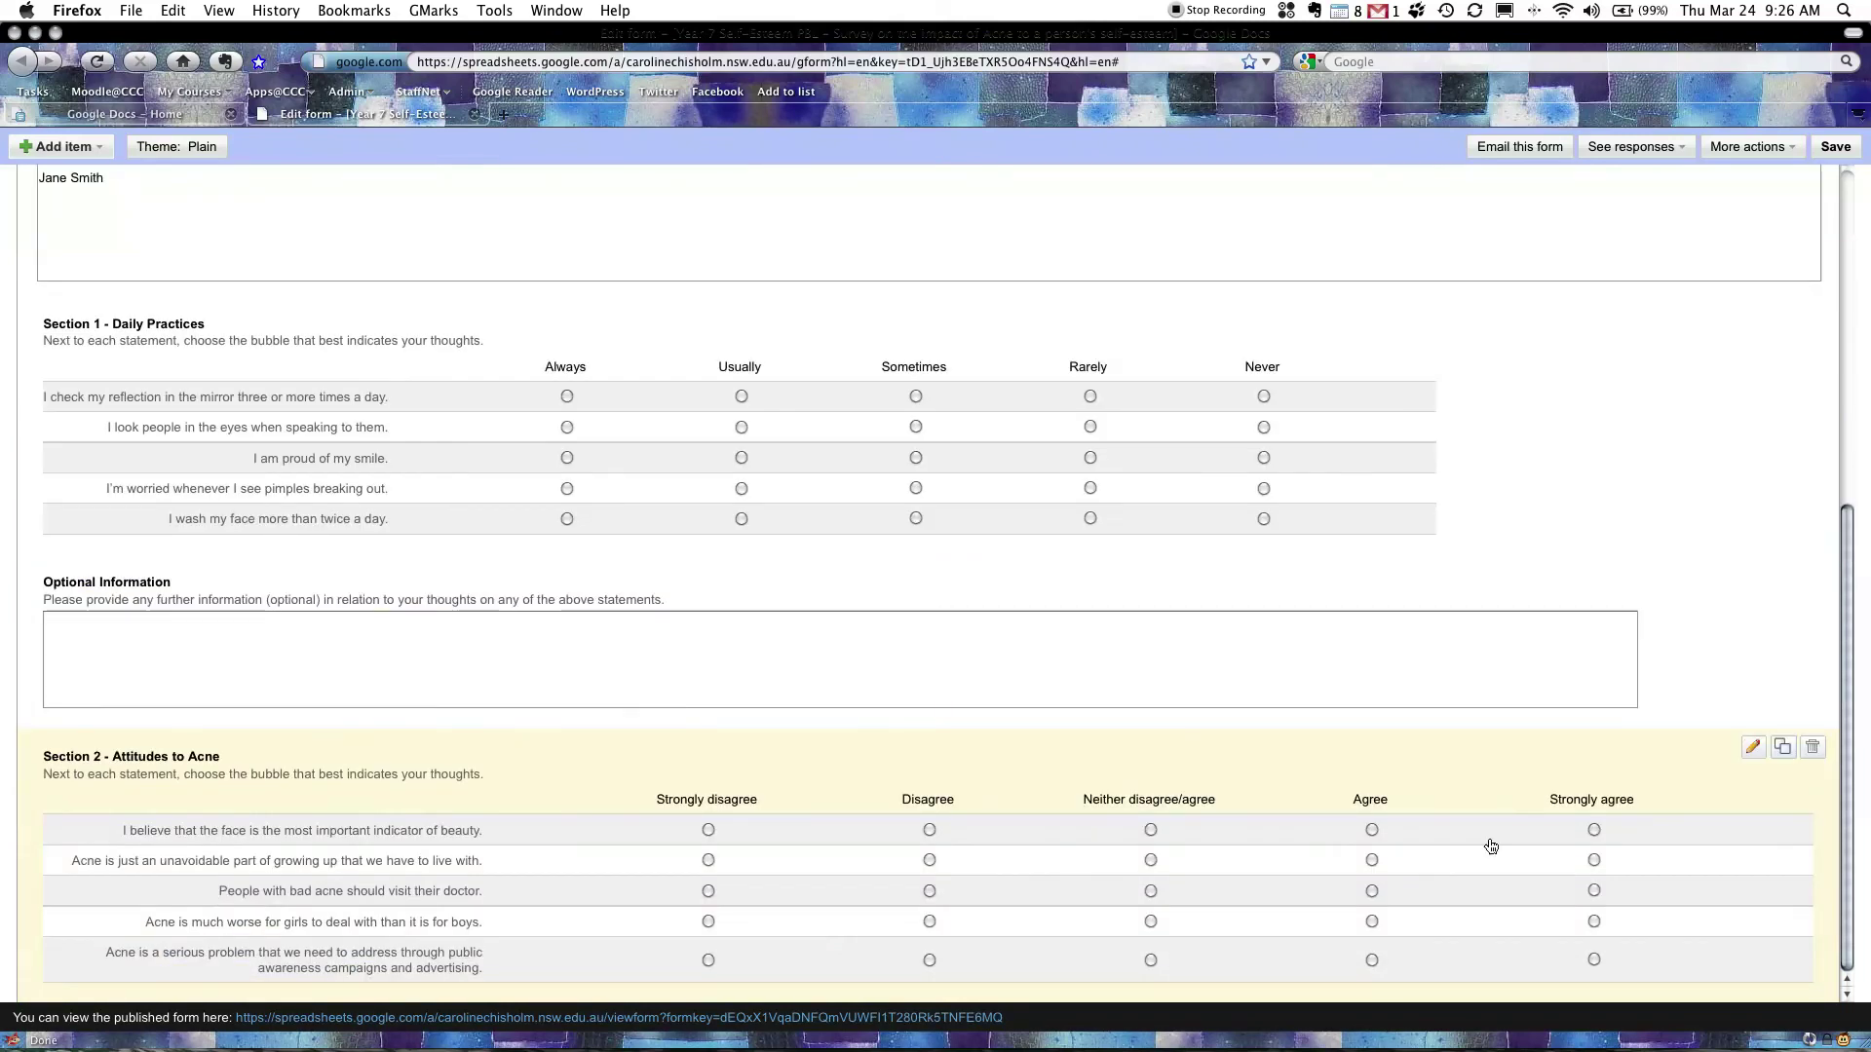
Reopen the Section 2 - Attitudes to Acne question to review its column and row labels, and close it again
left_click(1751, 748)
scroll(968, 852, "down", 4)
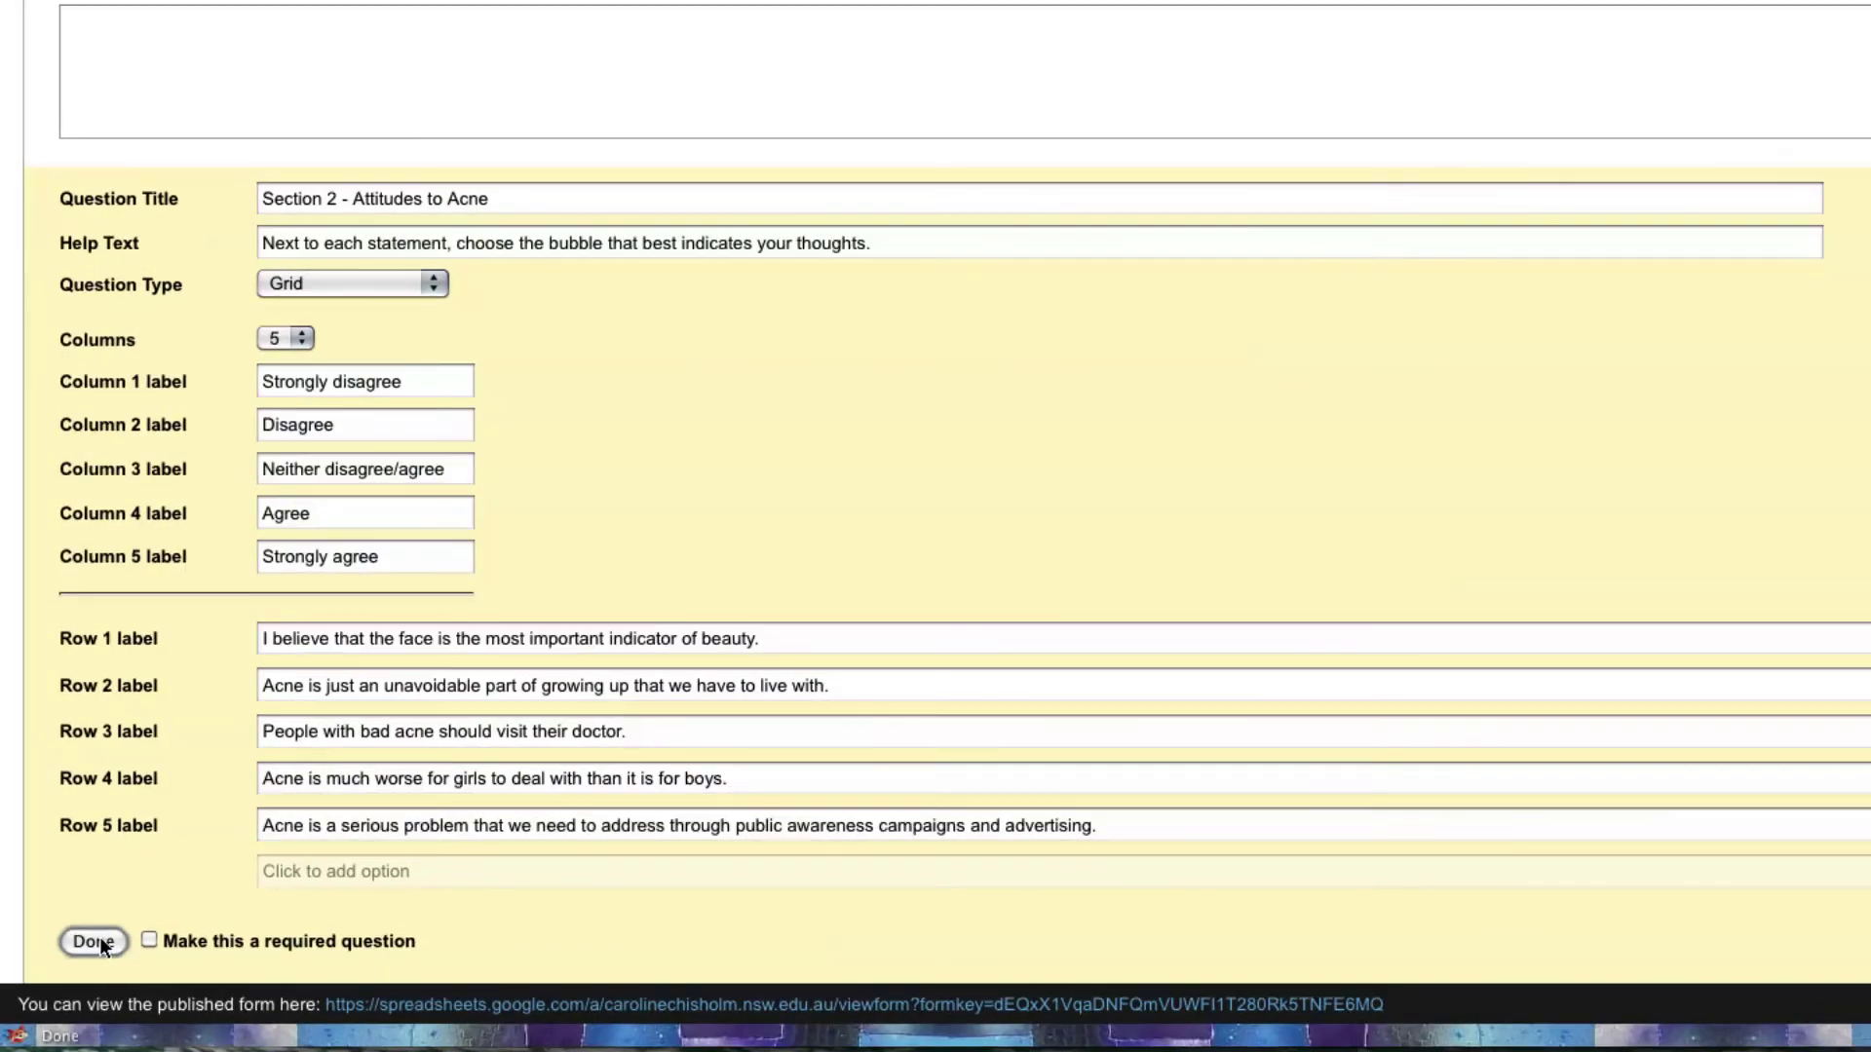
left_click(100, 941)
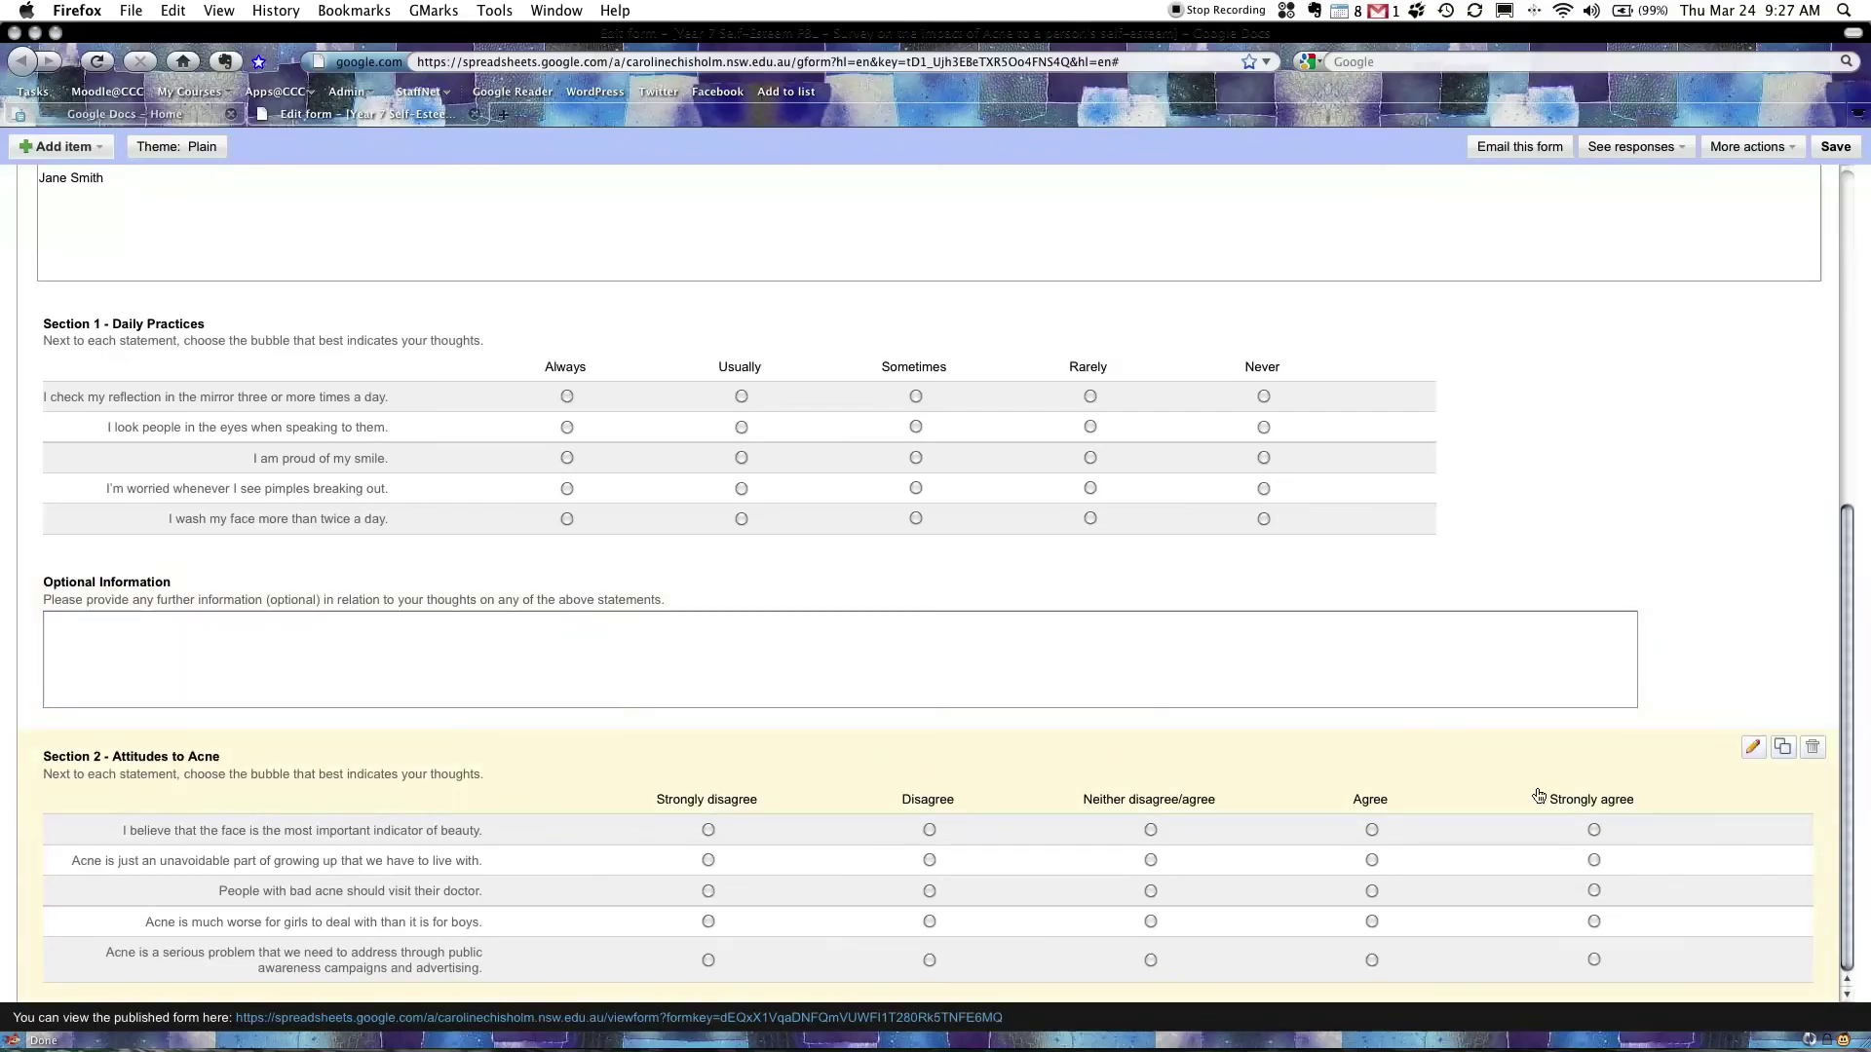
Add a paragraph-text question titled "Optional Information" below Section 2 - Attitudes to Acne
left_click(76, 151)
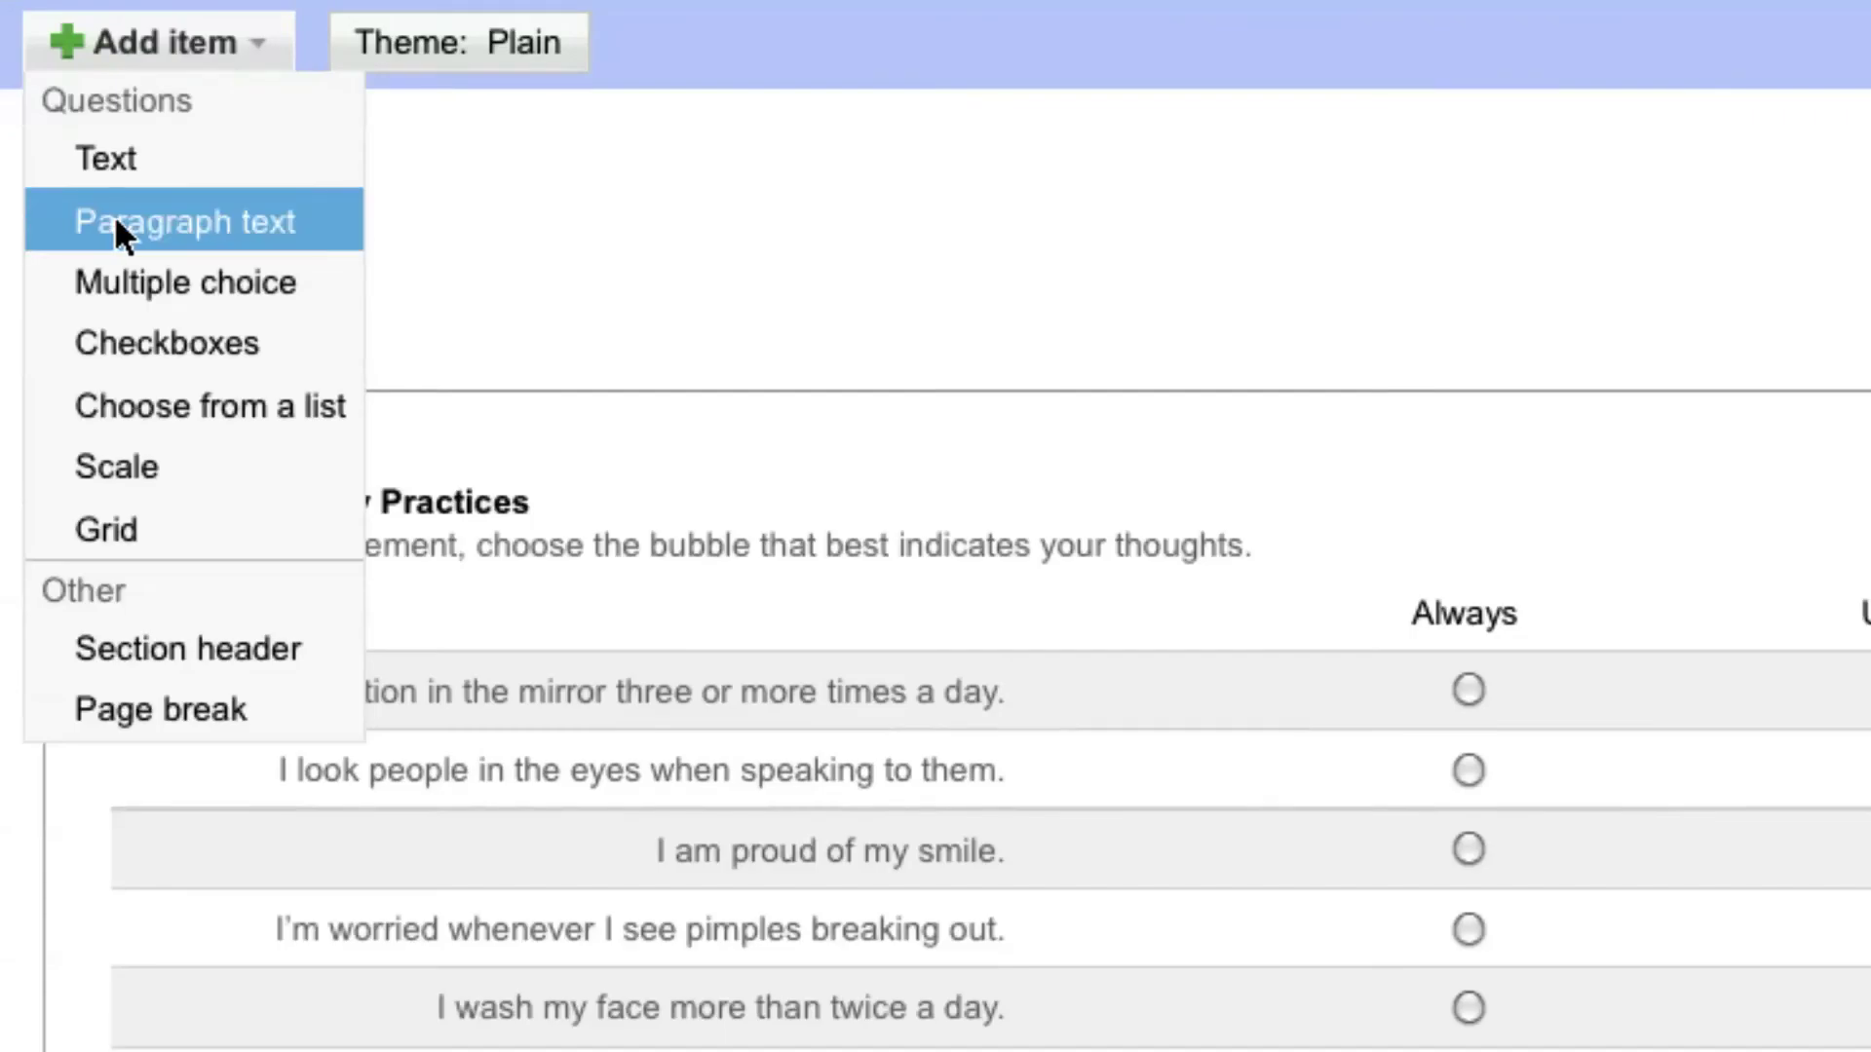
left_click(115, 222)
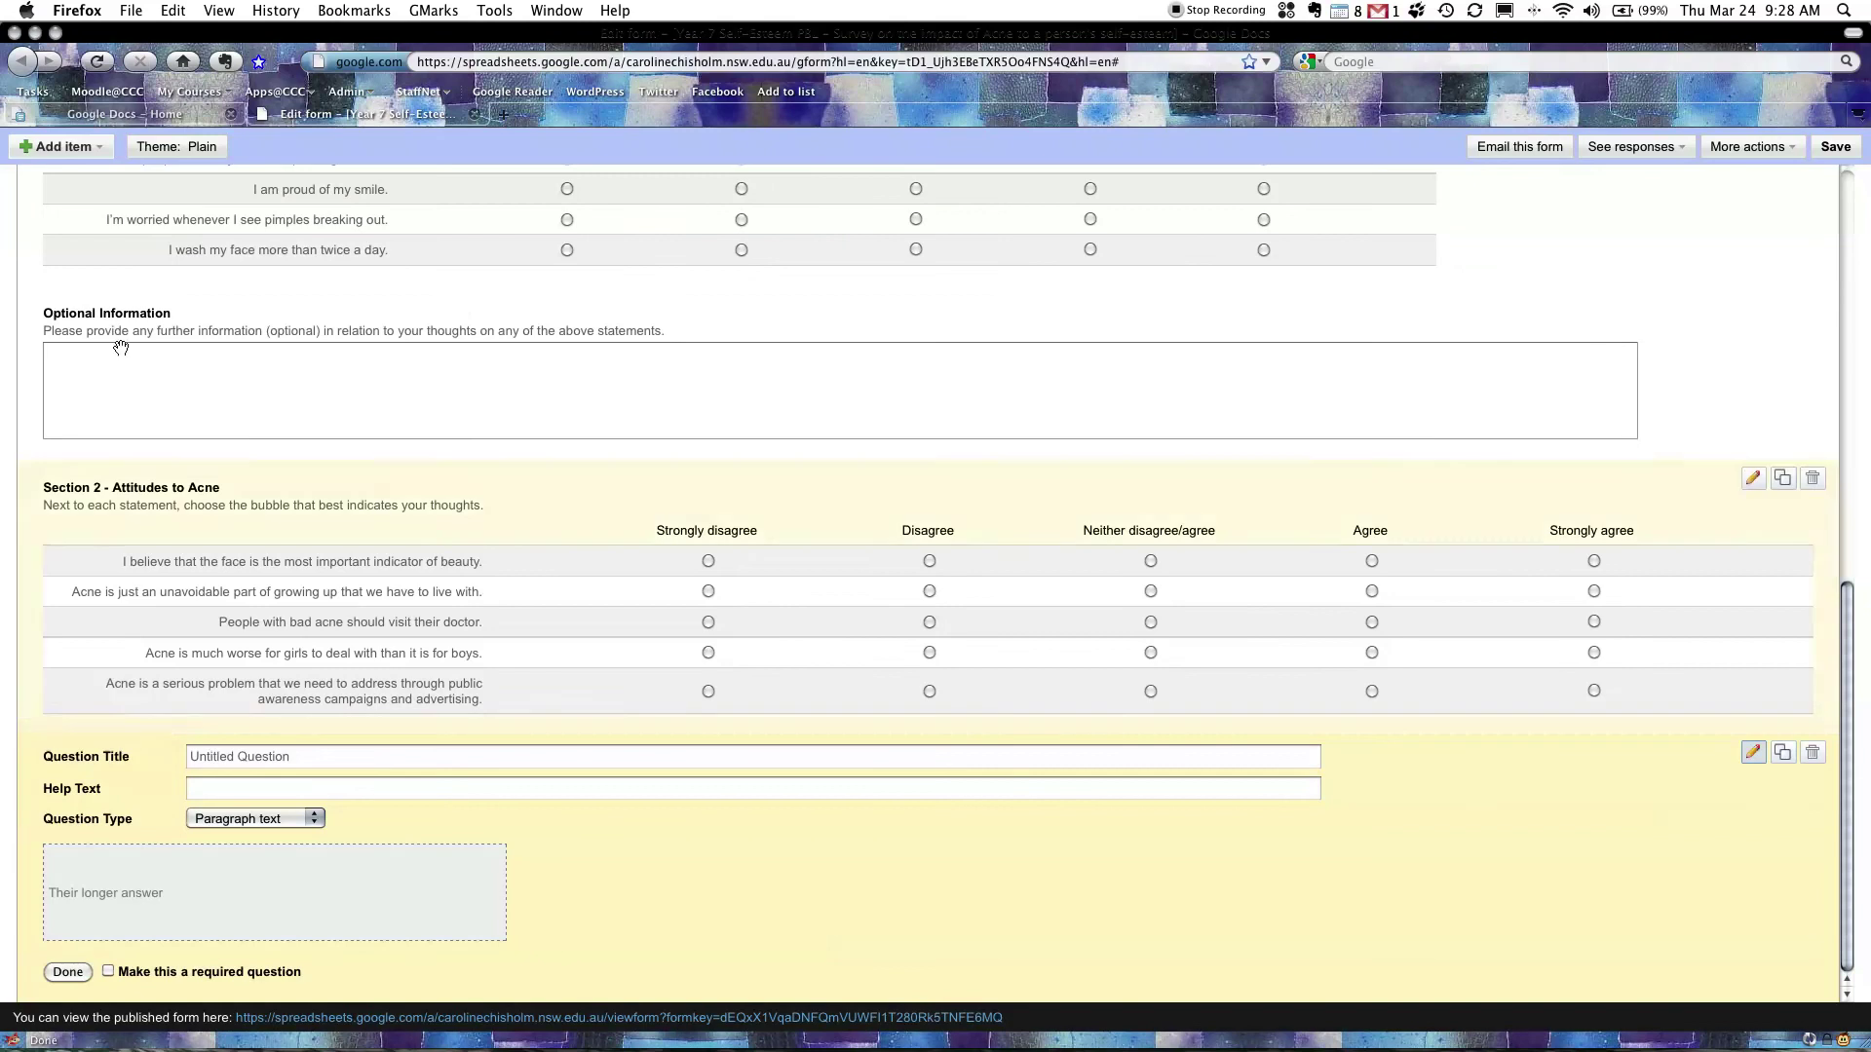
left_click_drag(63, 300, 64, 310)
left_click(213, 752)
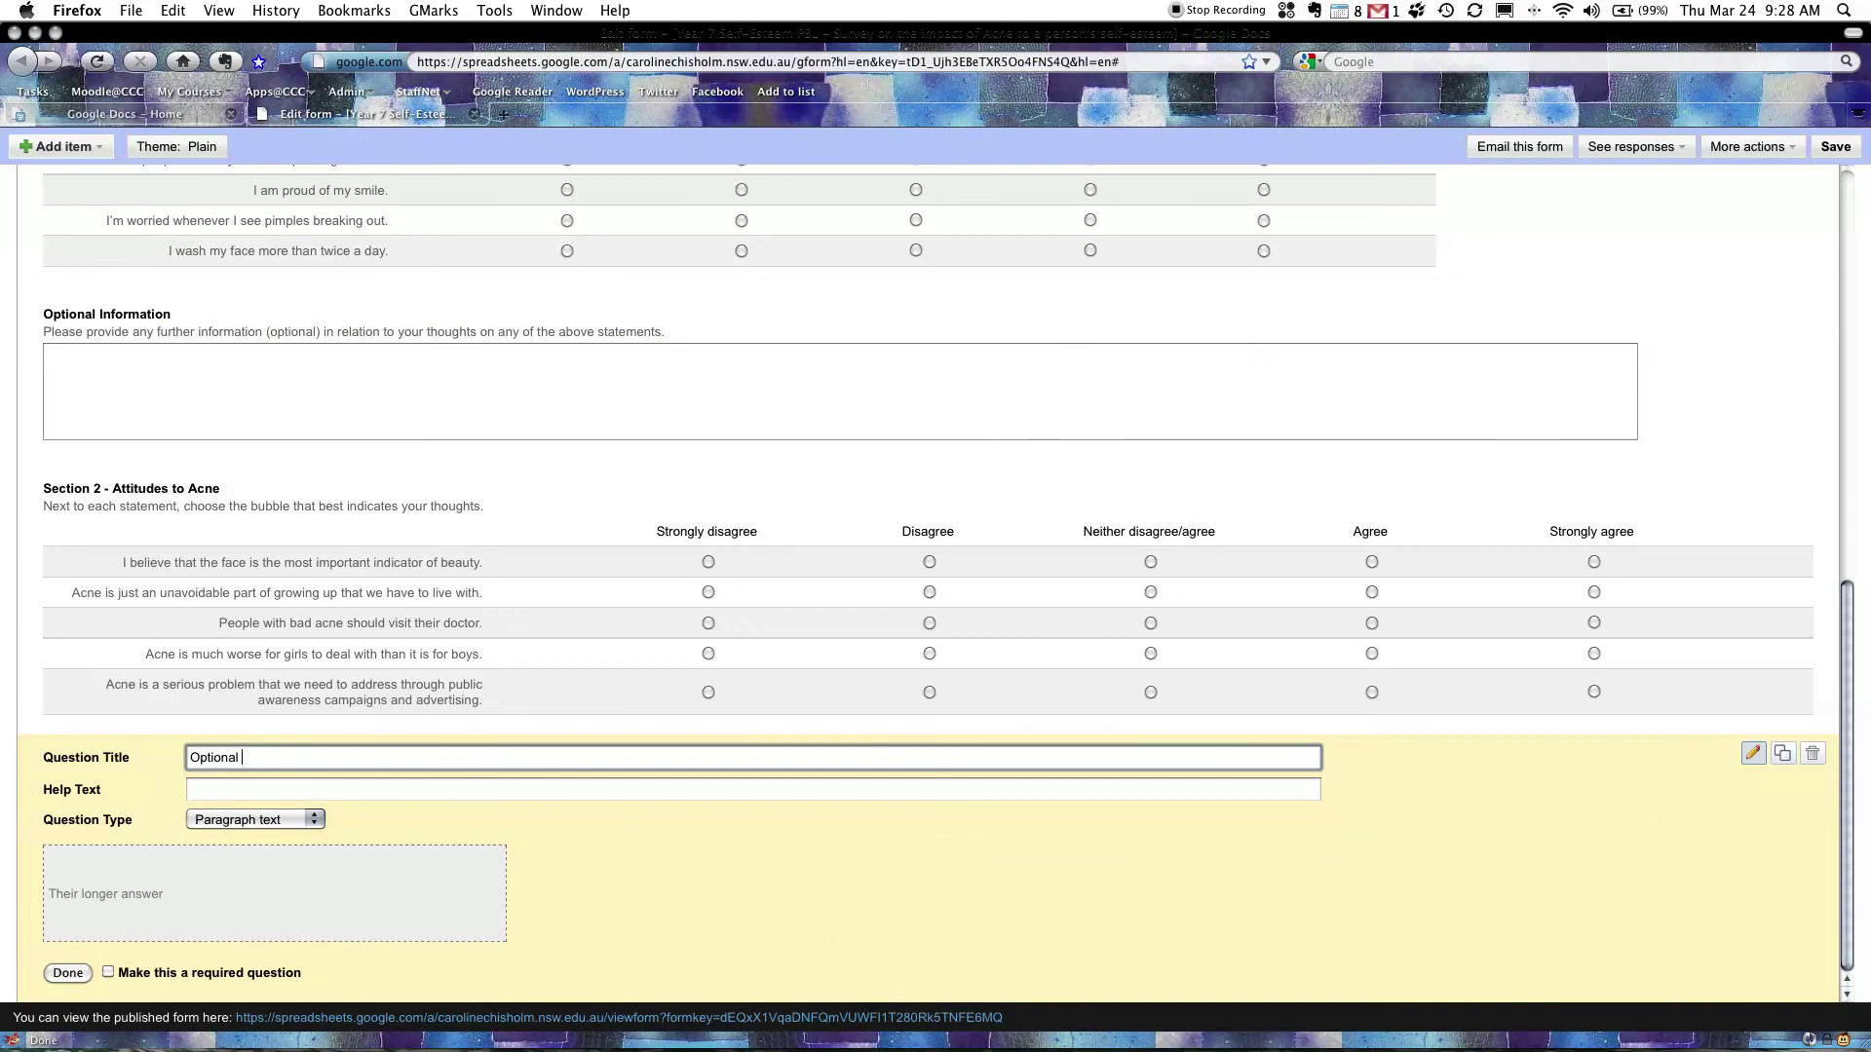
type("Optional Information")
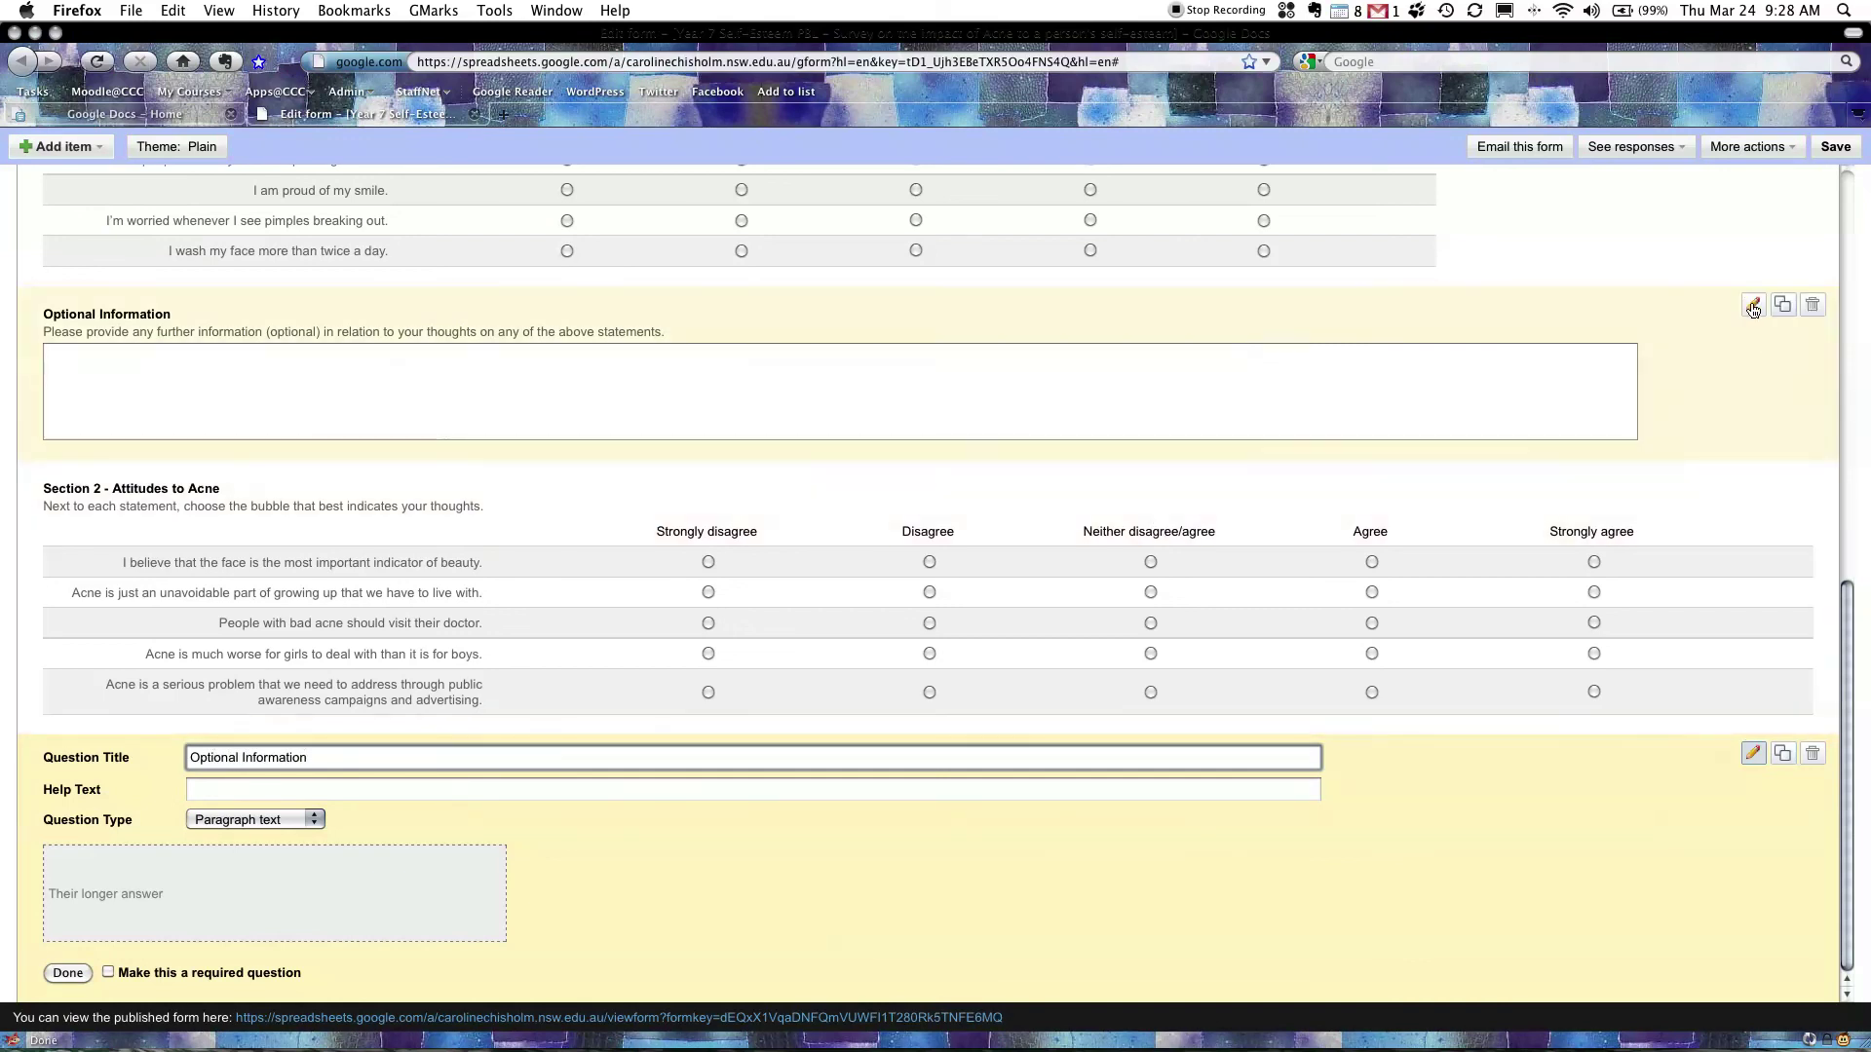
Copy the help text of the first Optional Information question into the Section 2 one and finish editing both questions
left_click(532, 392)
left_click_drag(827, 457, 138, 455)
key("super+c")
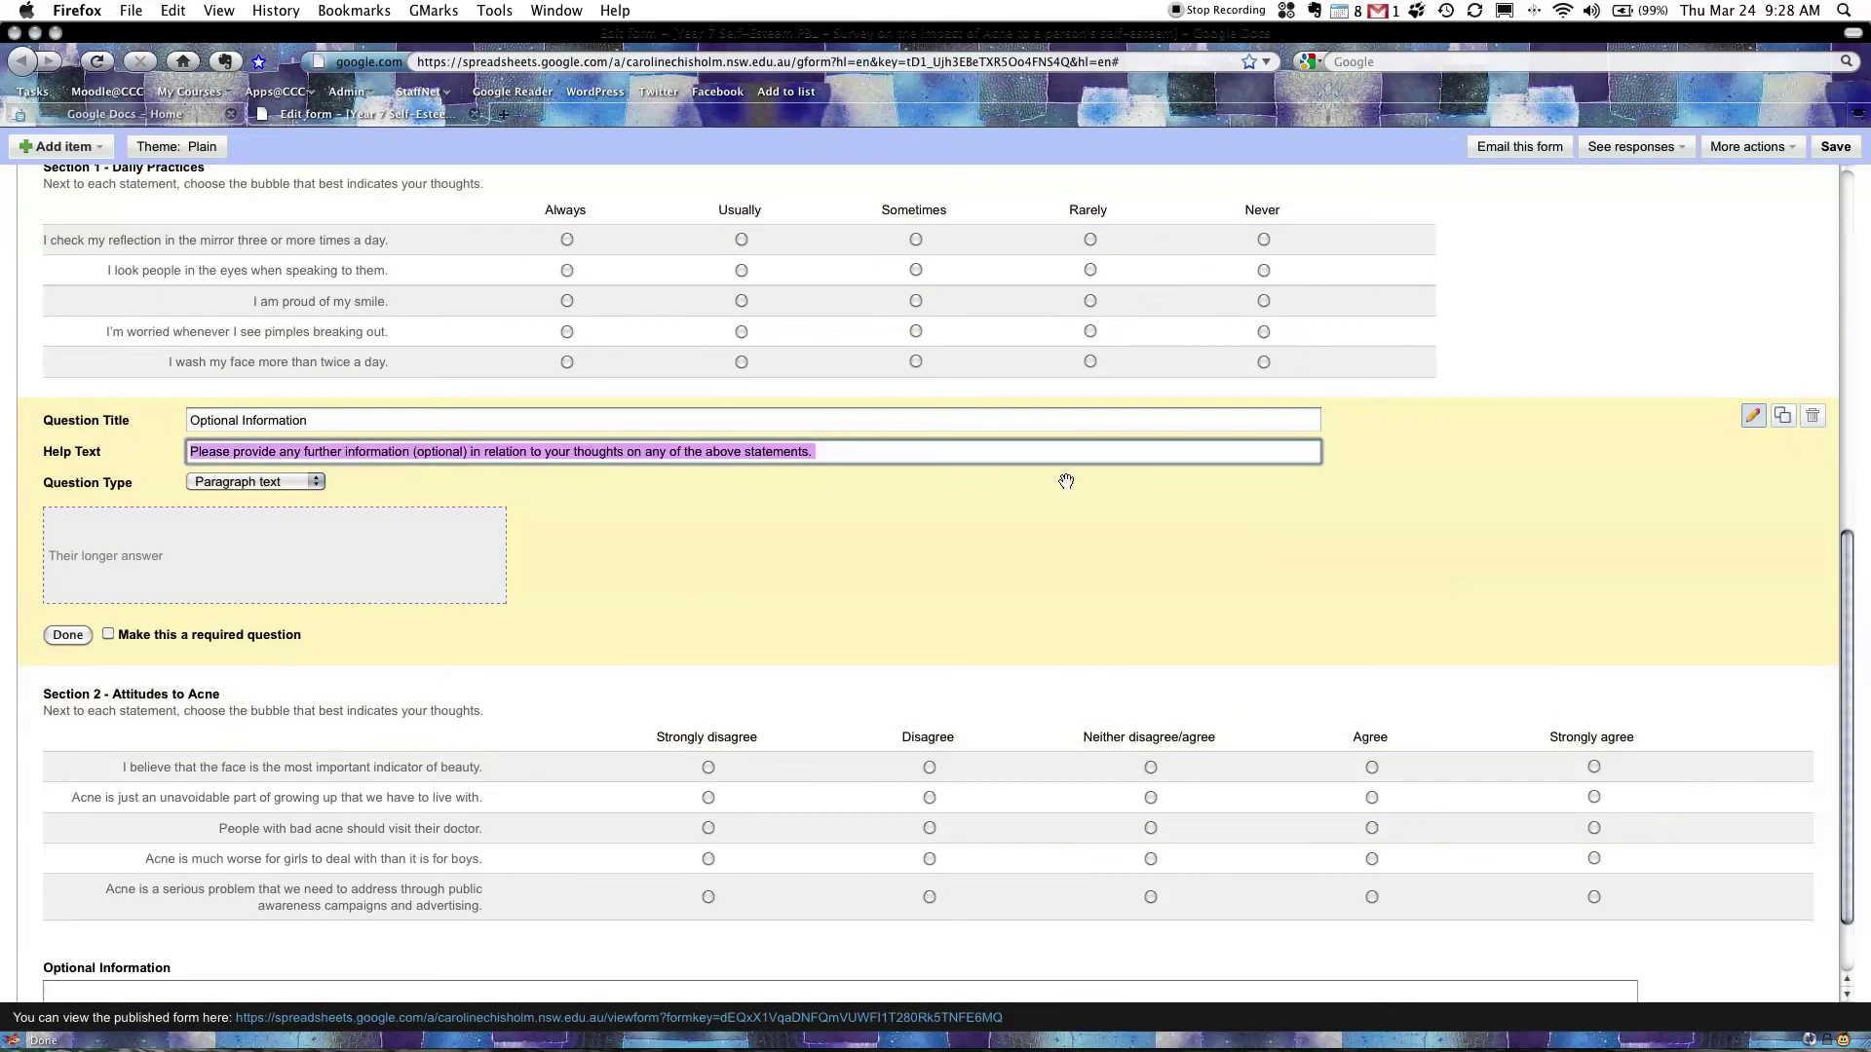
left_click(90, 635)
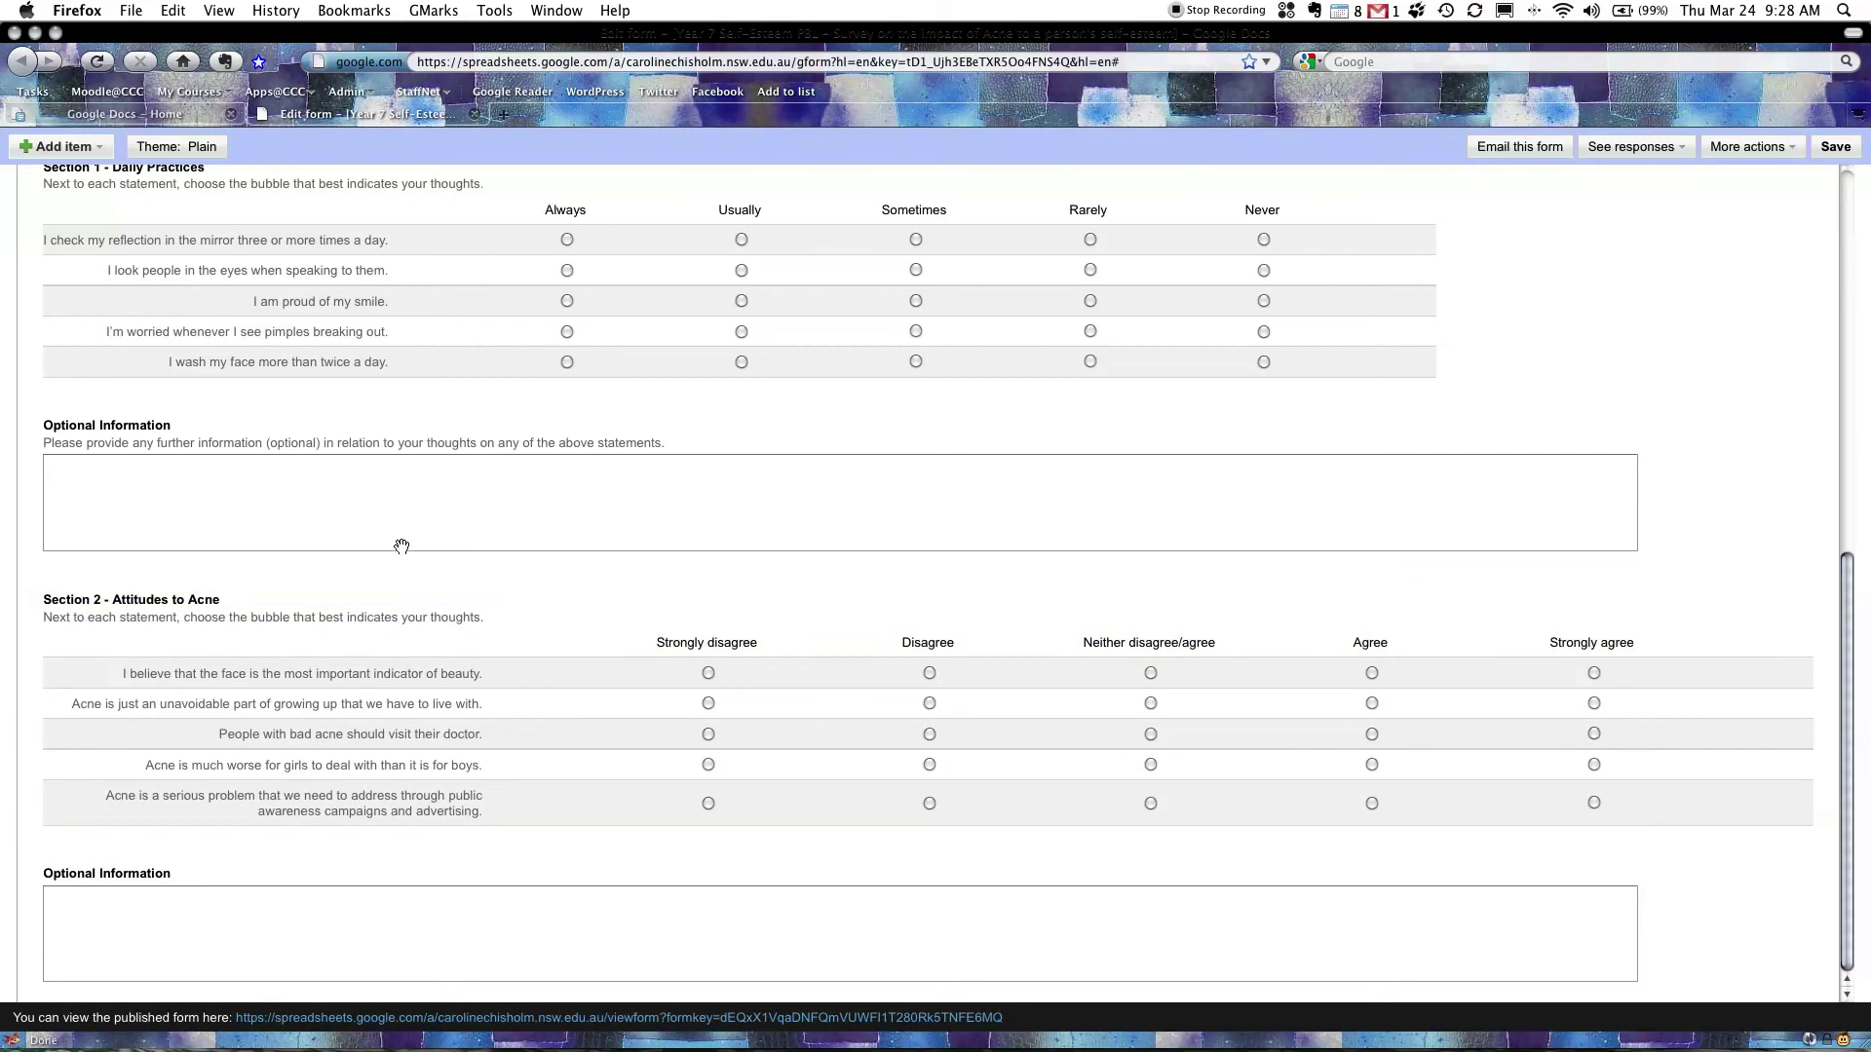
left_click(1752, 863)
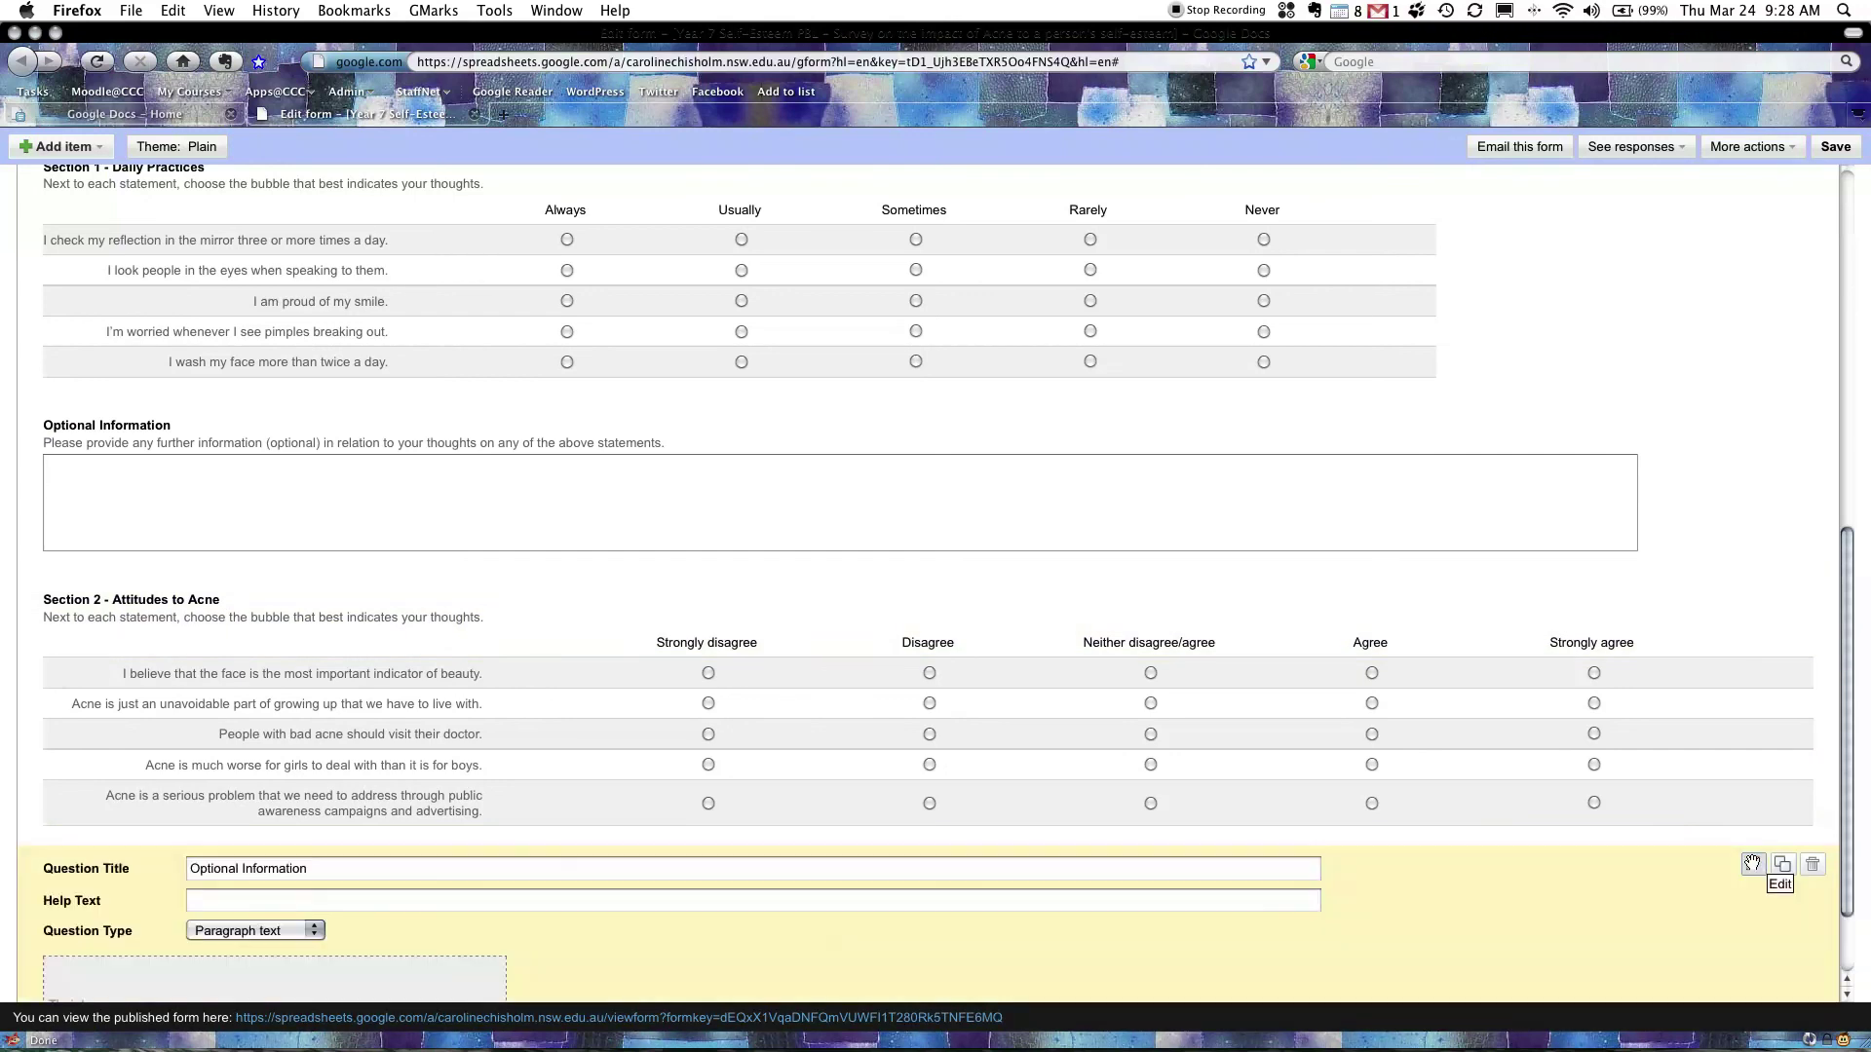
left_click(315, 905)
key("super+v")
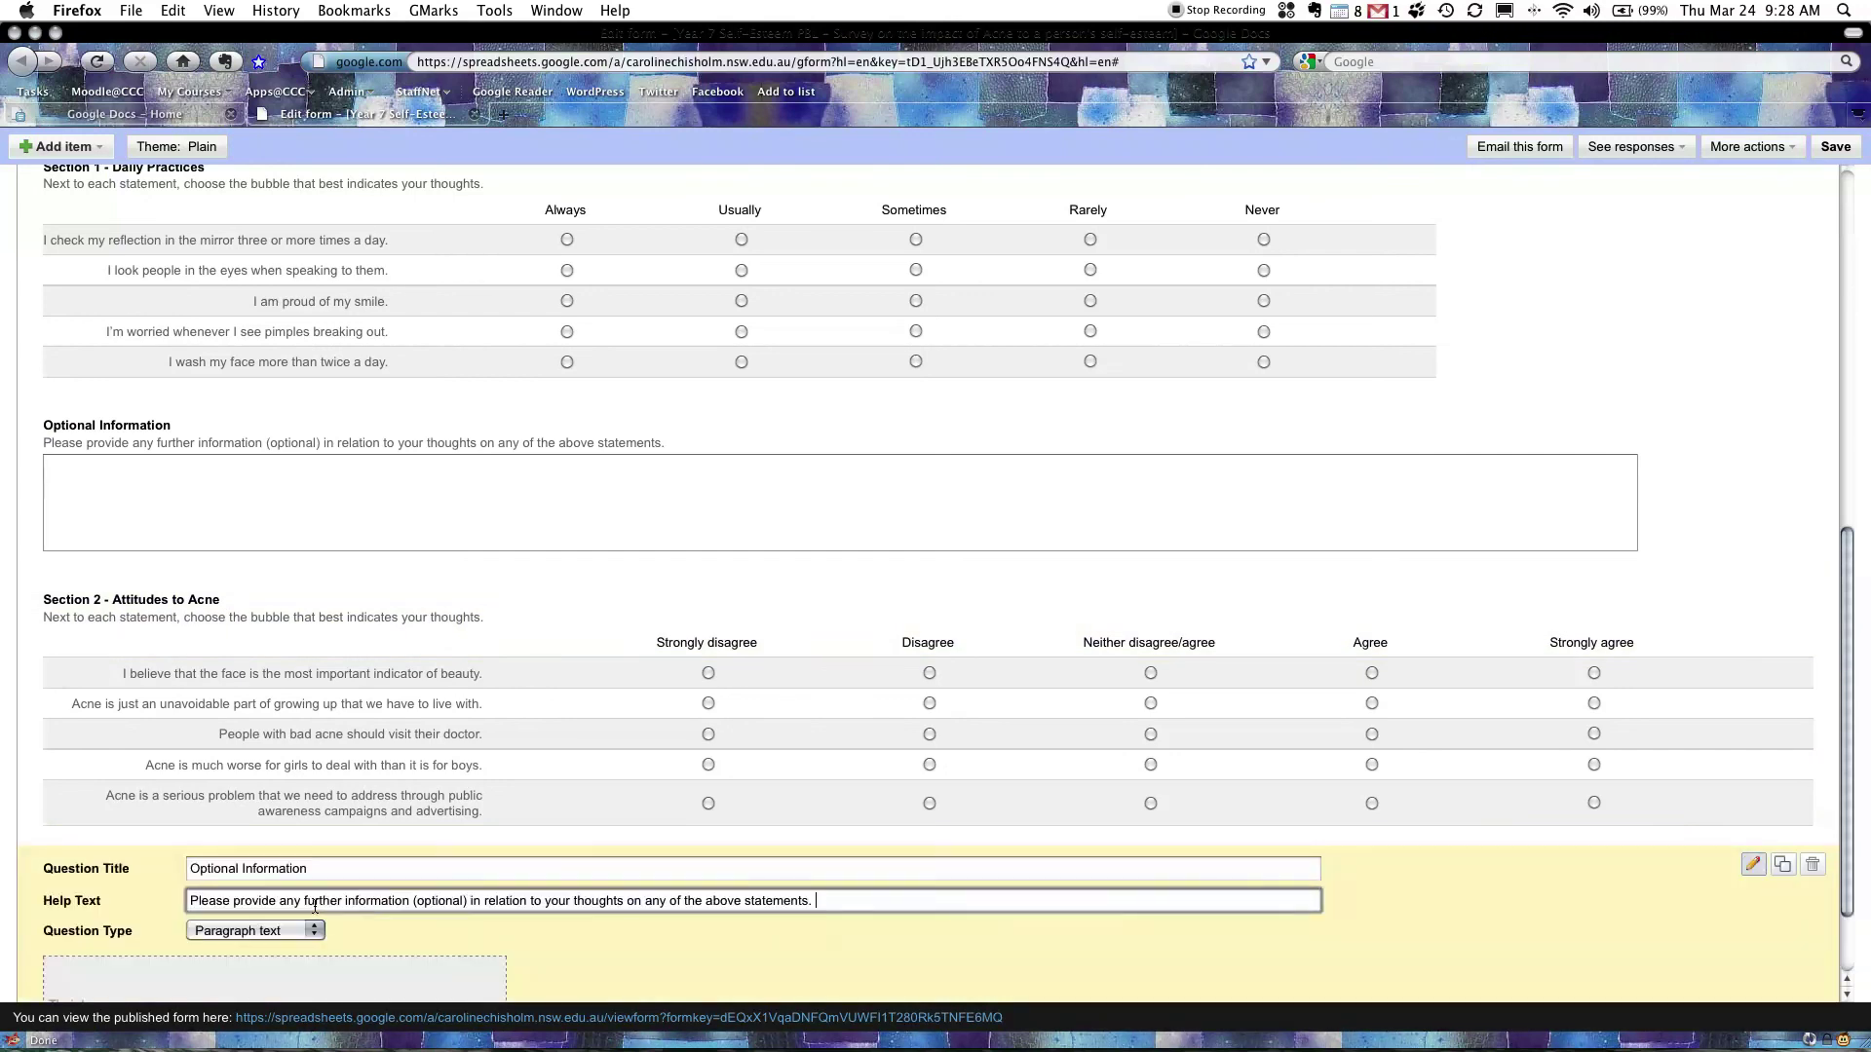
scroll(1695, 886, "down", 3)
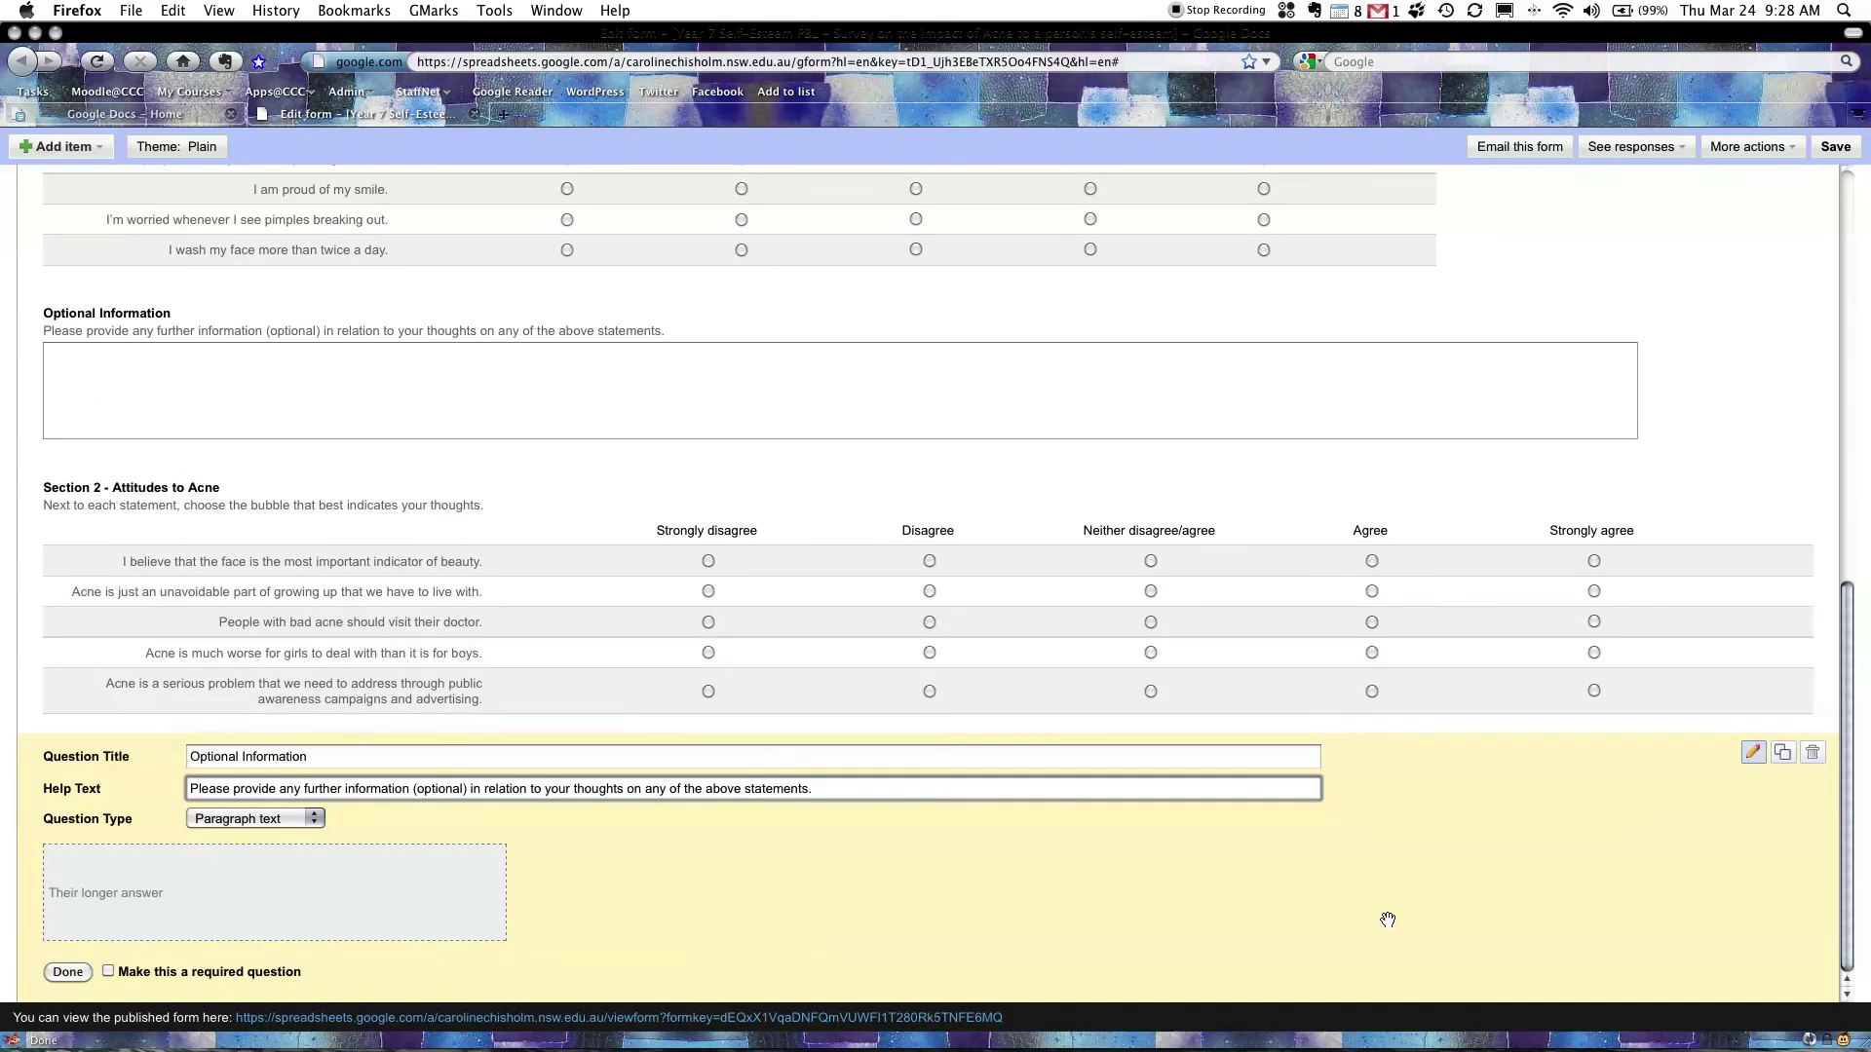
left_click(65, 972)
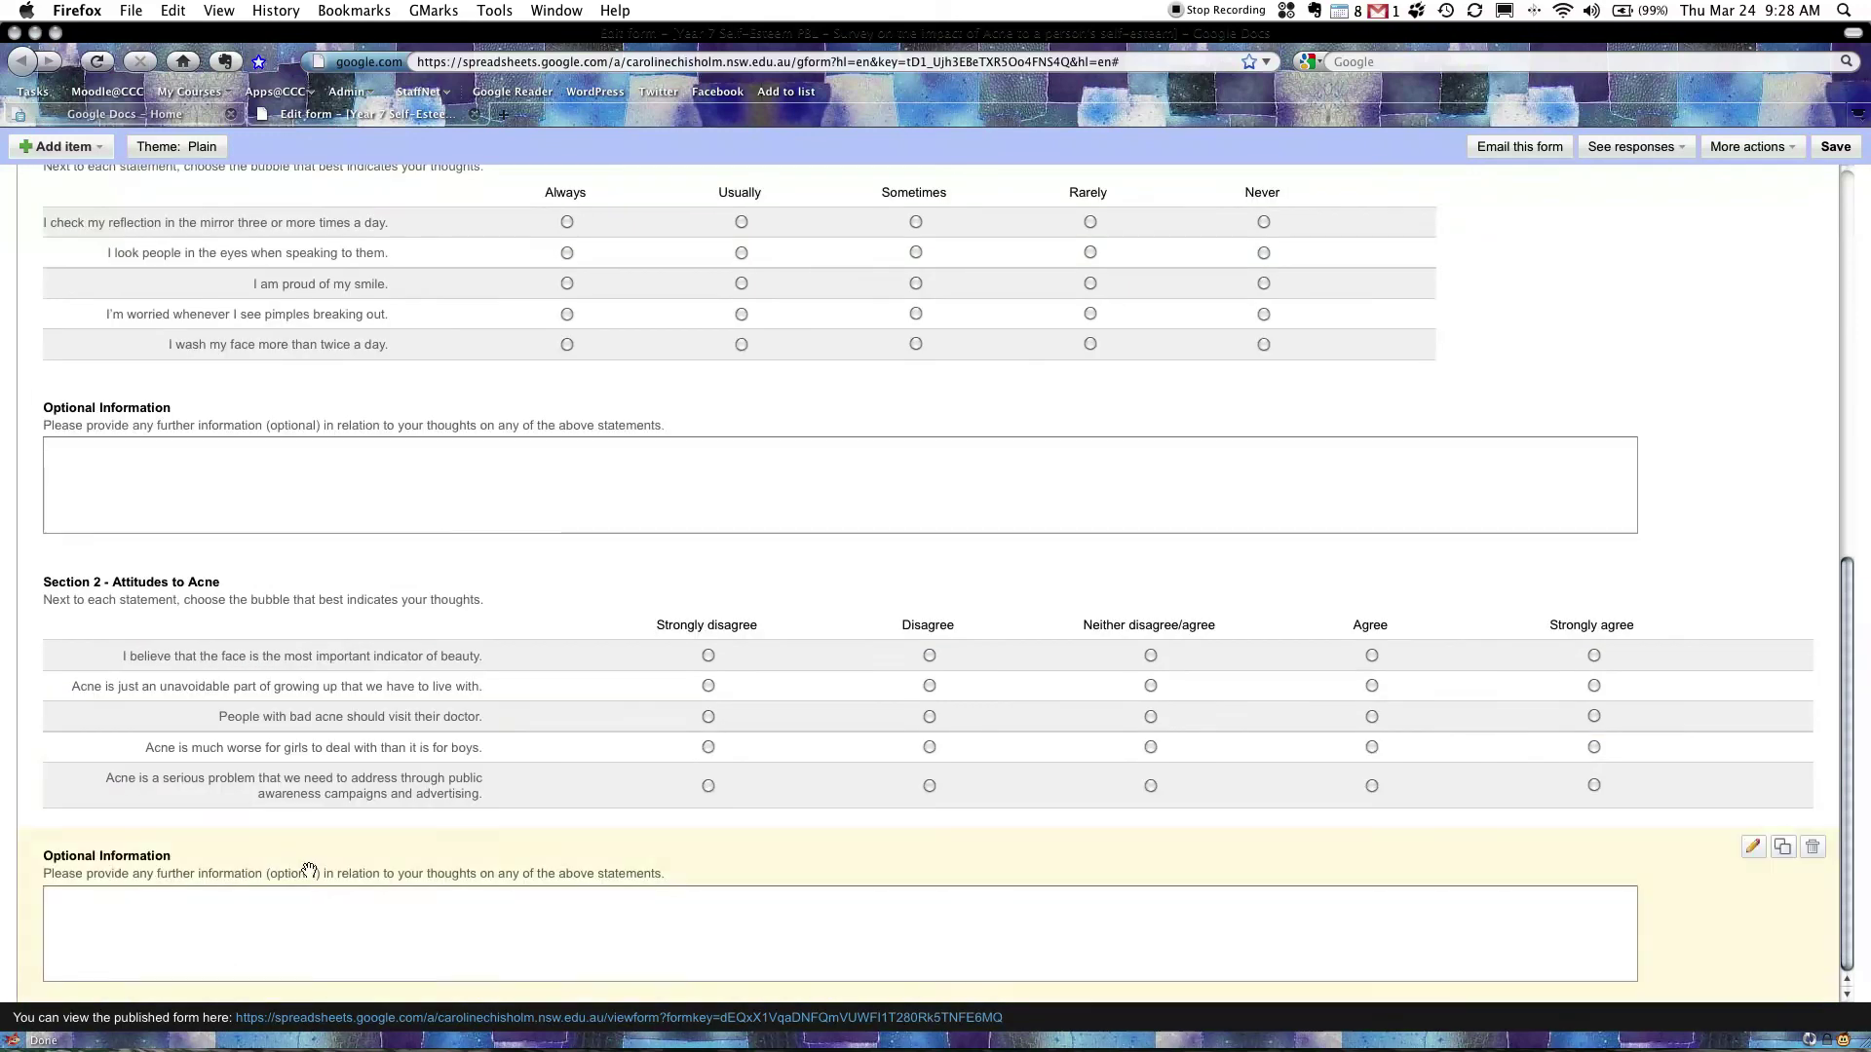
Review the form from the survey process summary down through the Section 1 and Section 2 questions
scroll(450, 872, "up", 6)
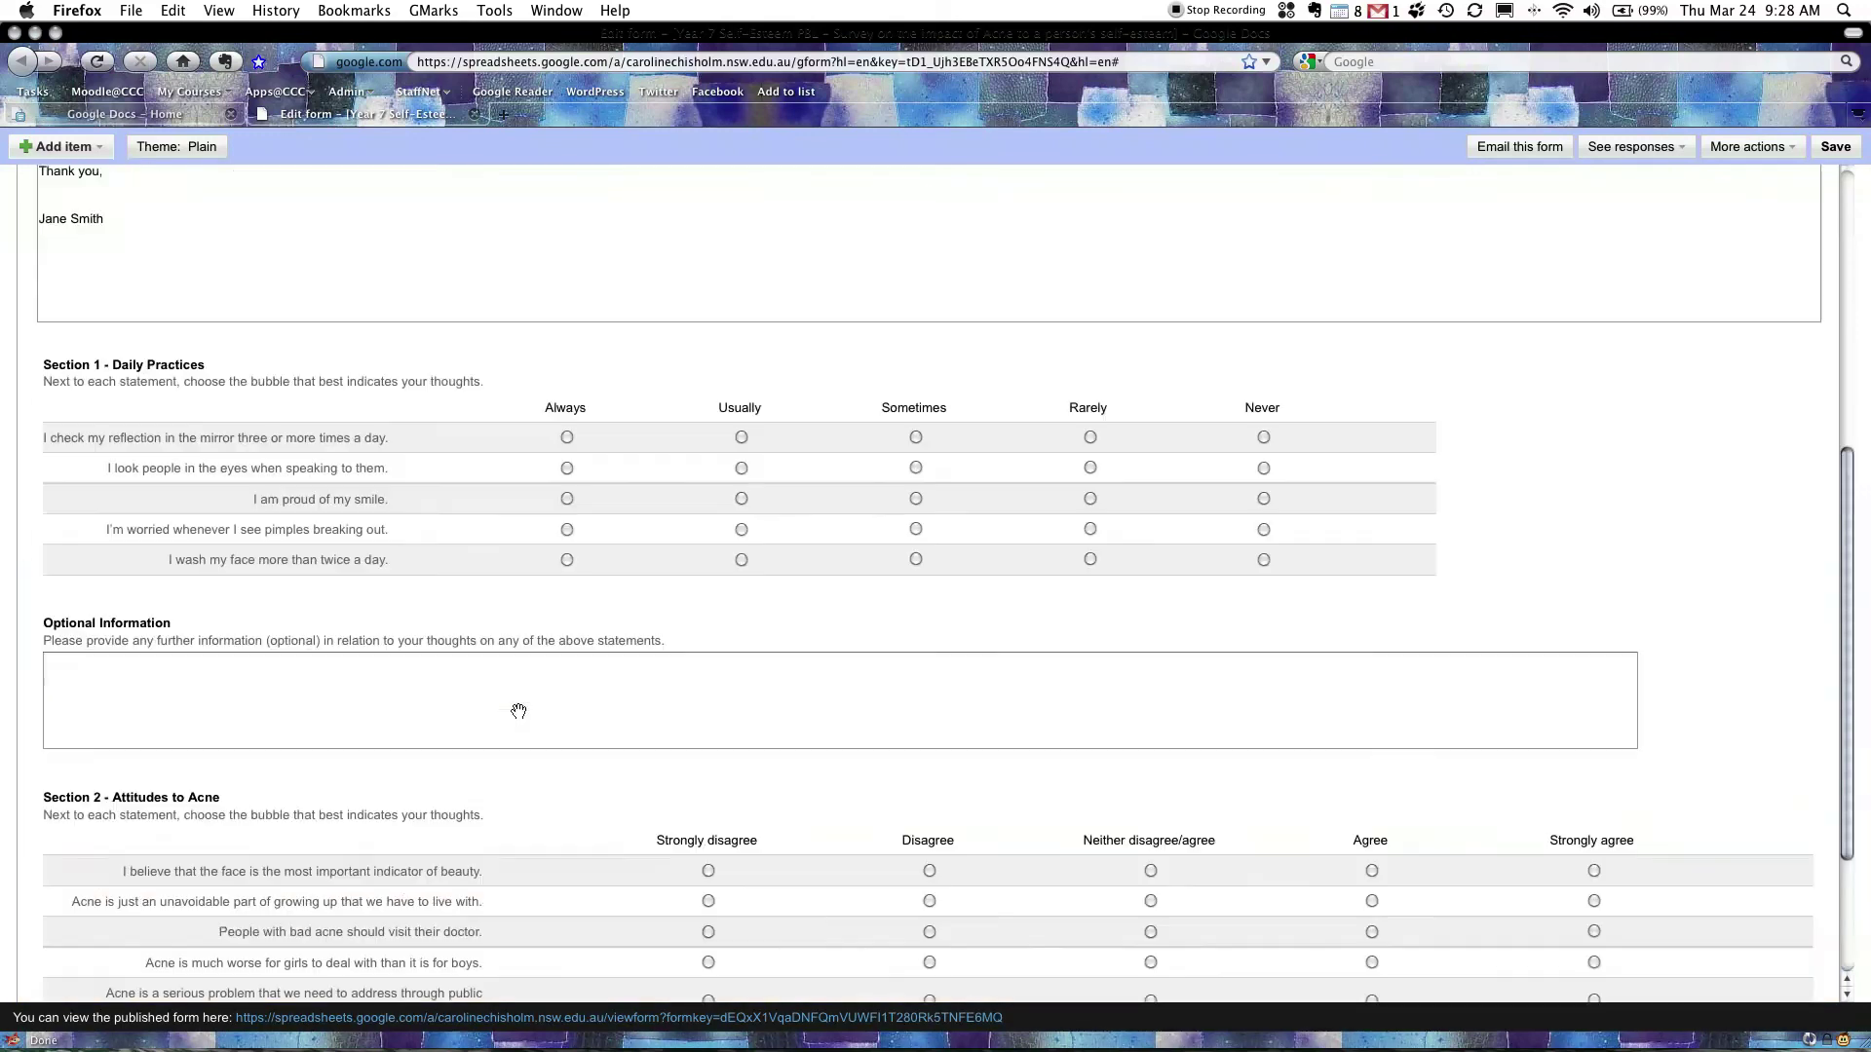
scroll(519, 717, "up", 10)
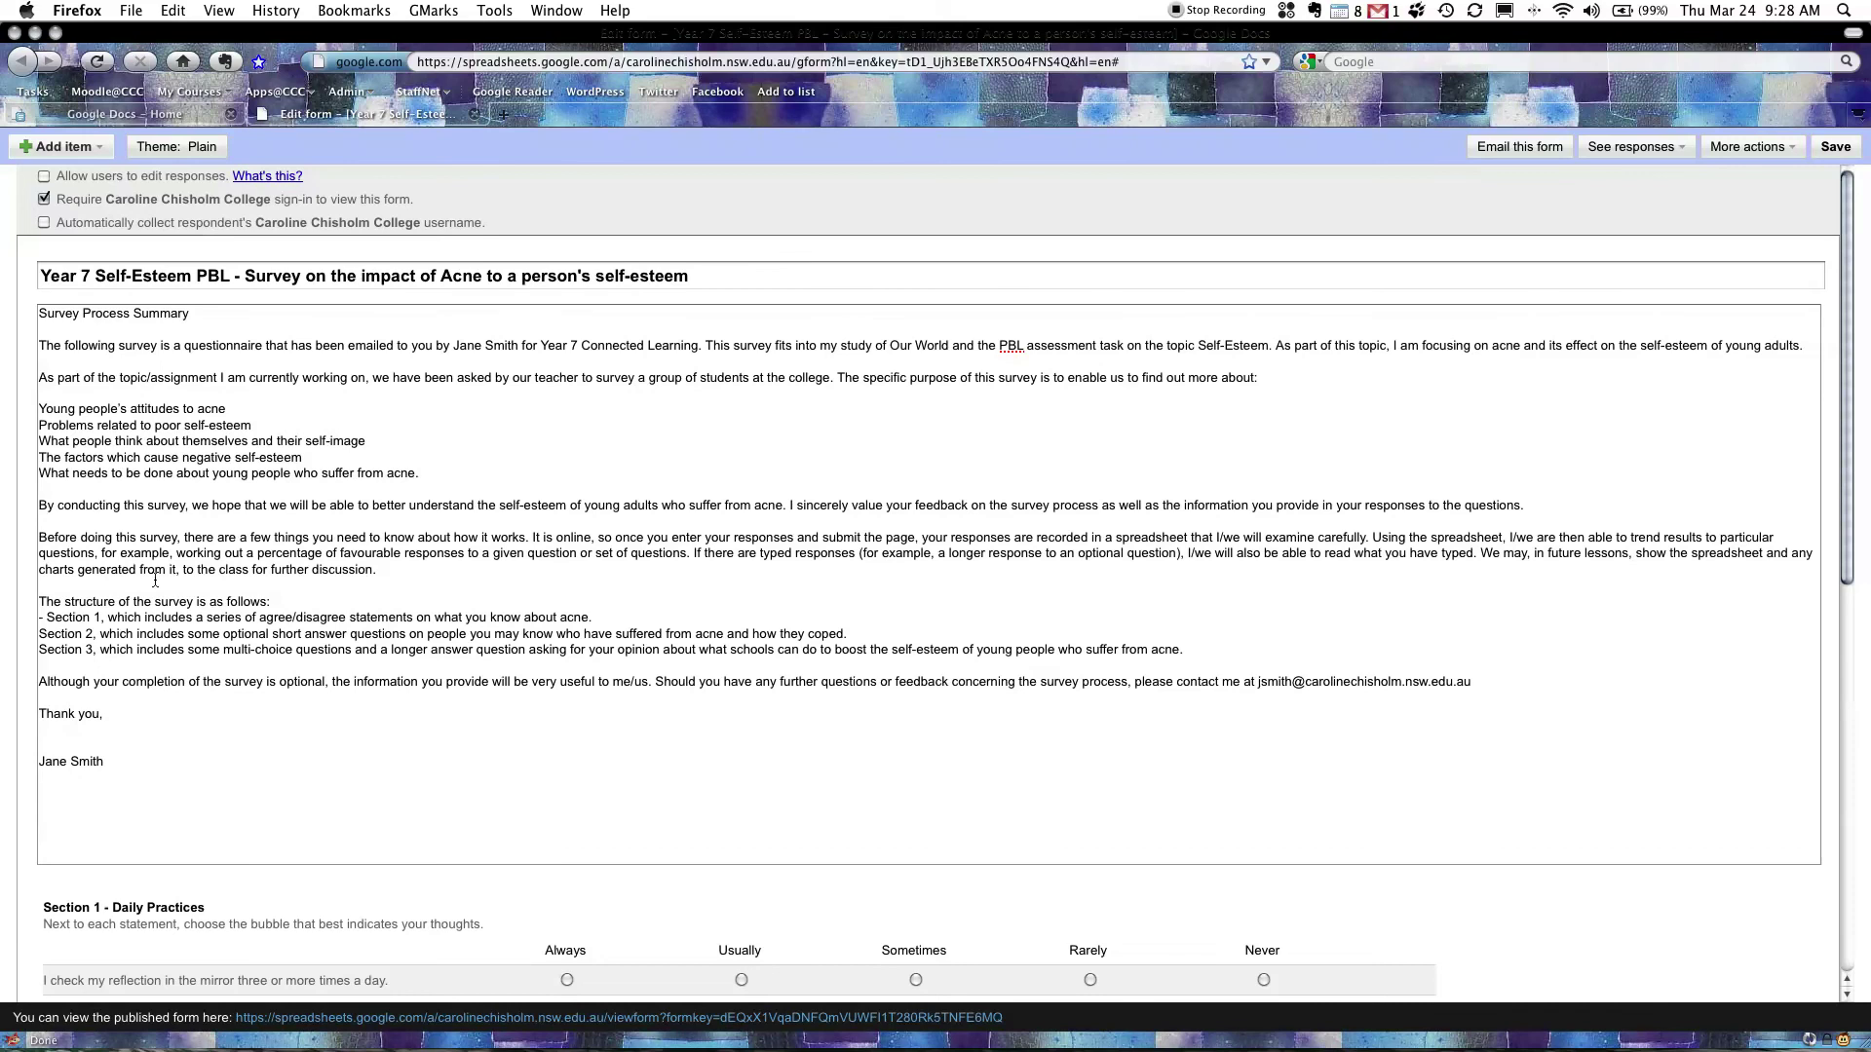
scroll(151, 565, "down", 13)
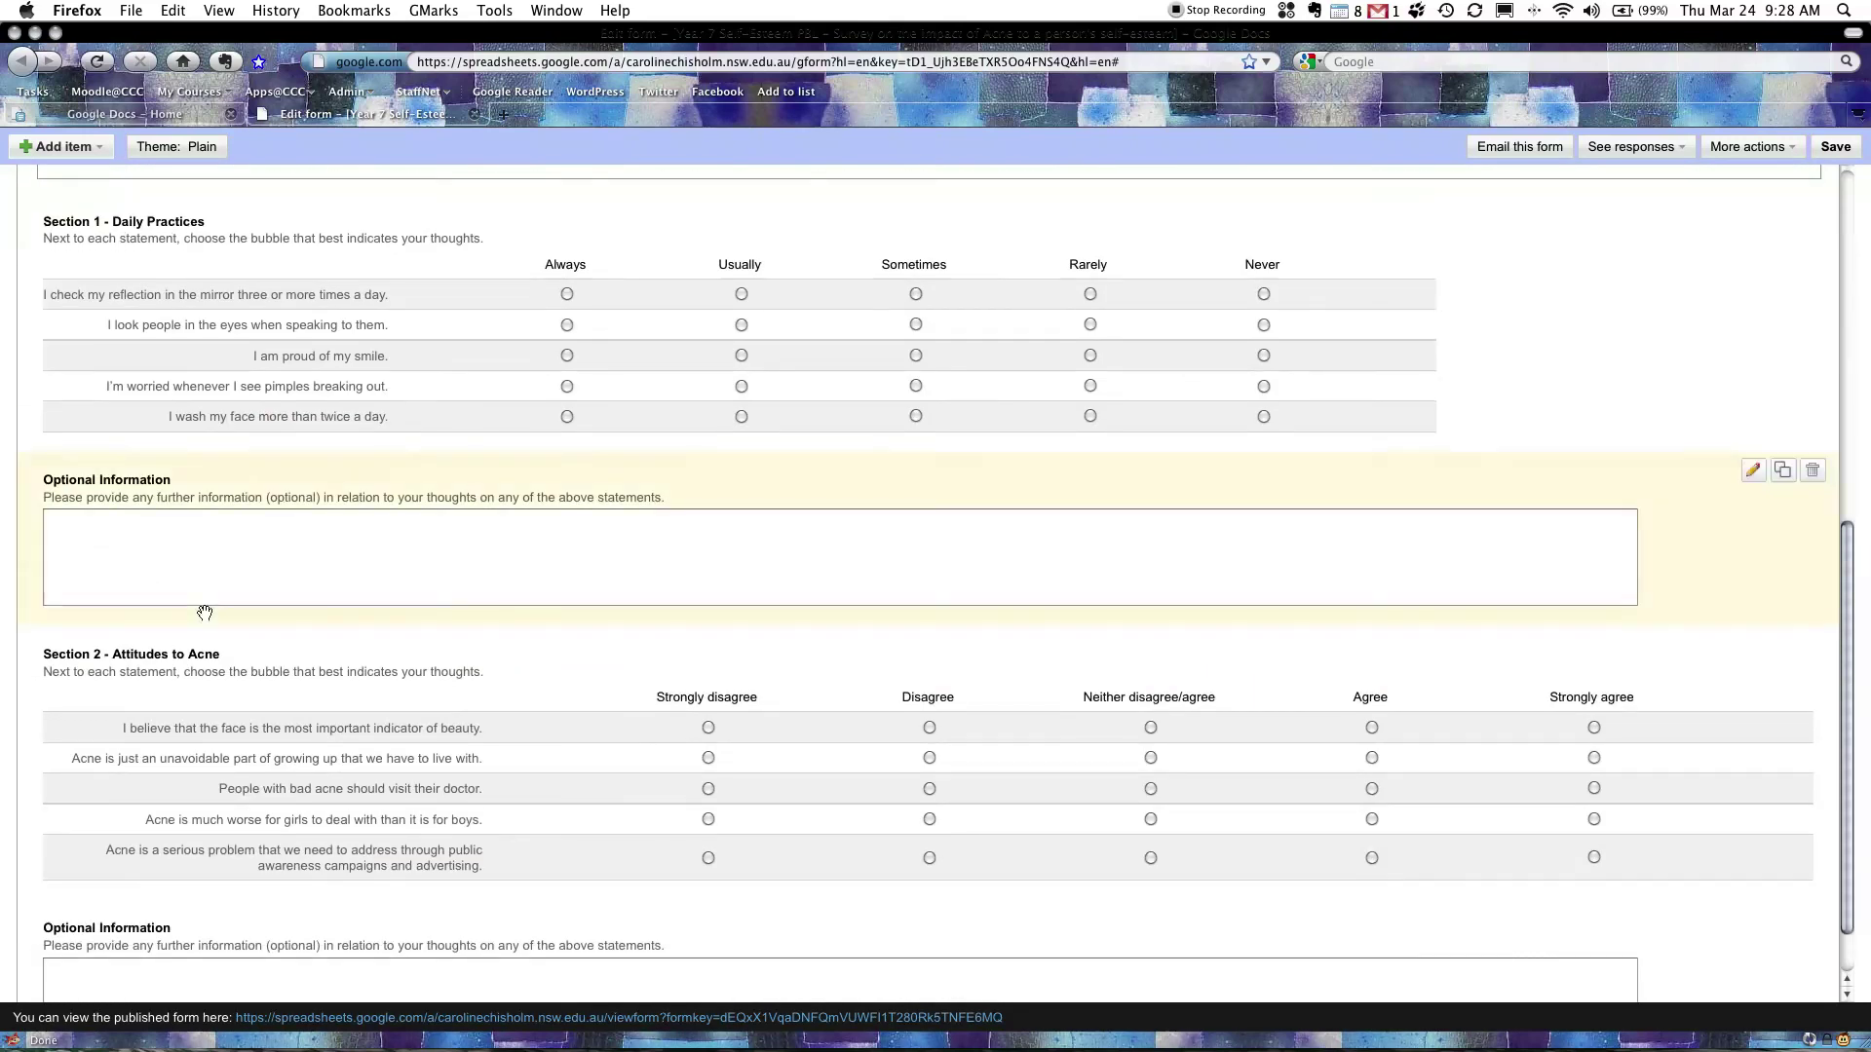
scroll(170, 534, "down", 1)
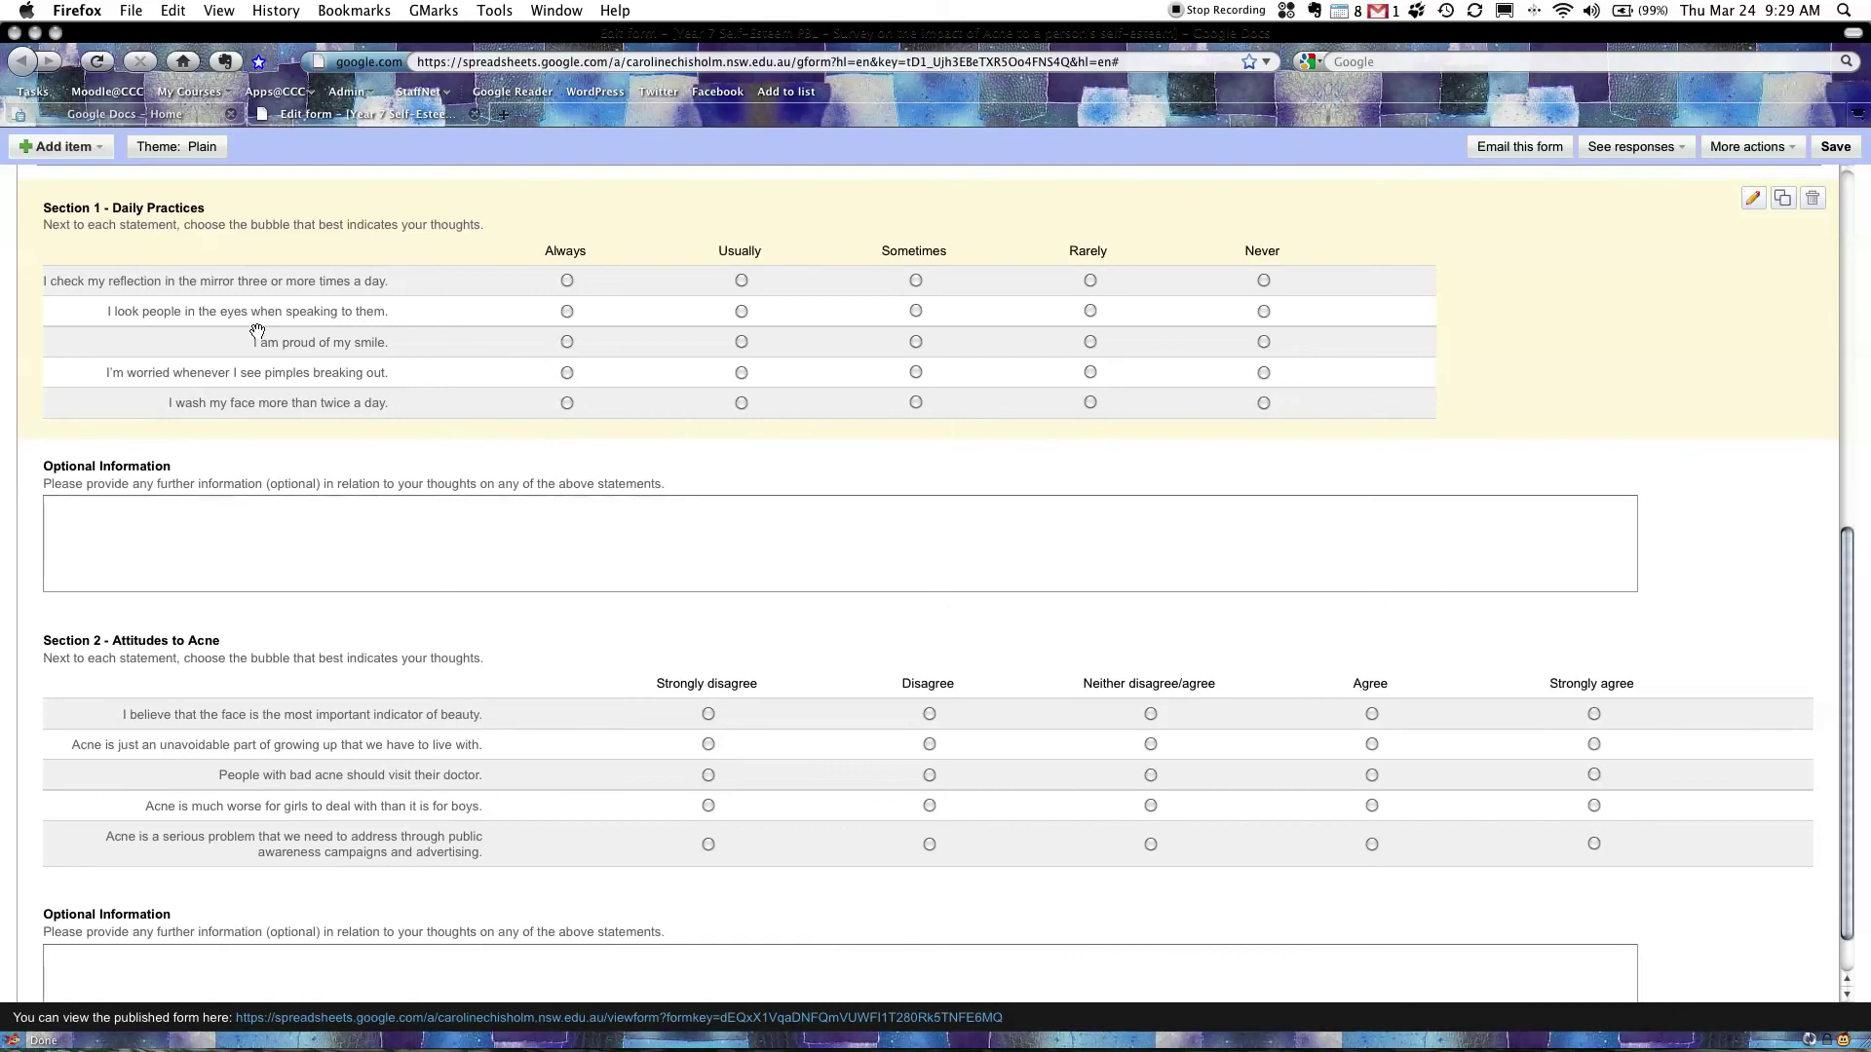
Try to turn off the required Caroline Chisholm College sign-in for viewing the form, and cancel the change
scroll(263, 326, "up", 10)
scroll(257, 334, "up", 1)
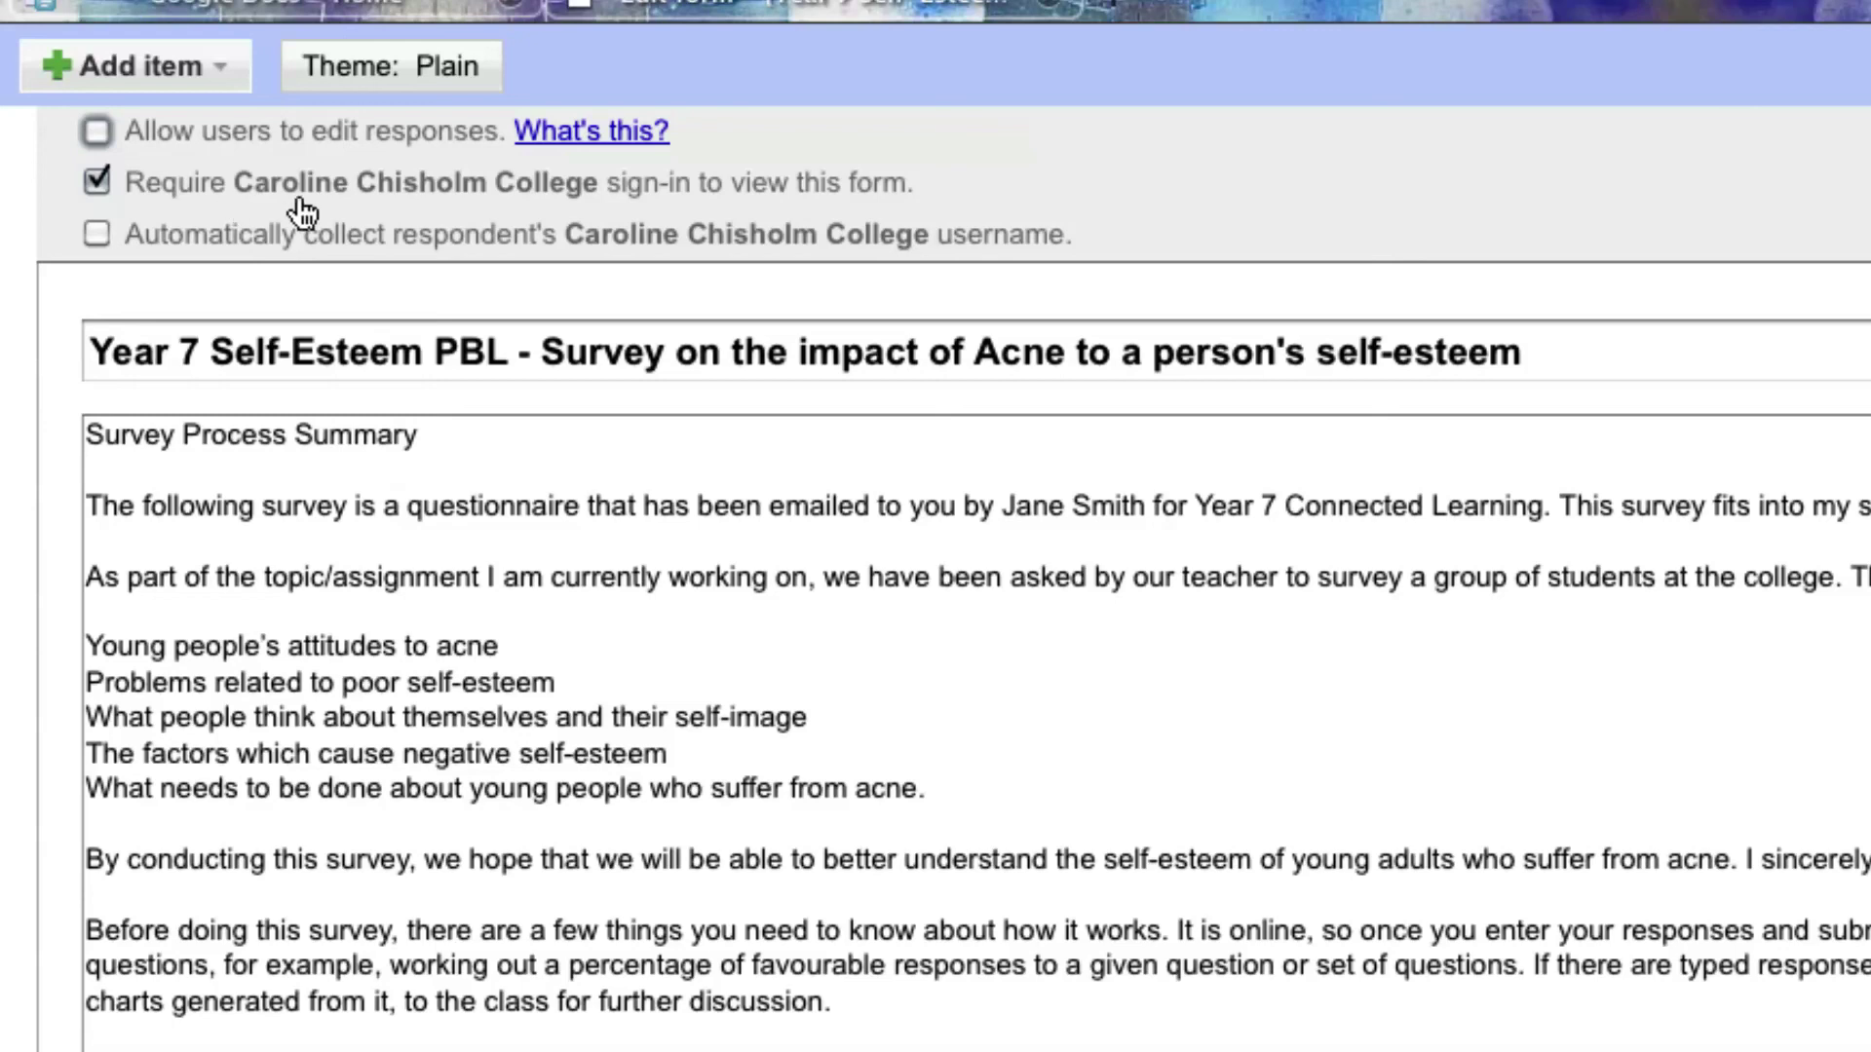
left_click(98, 181)
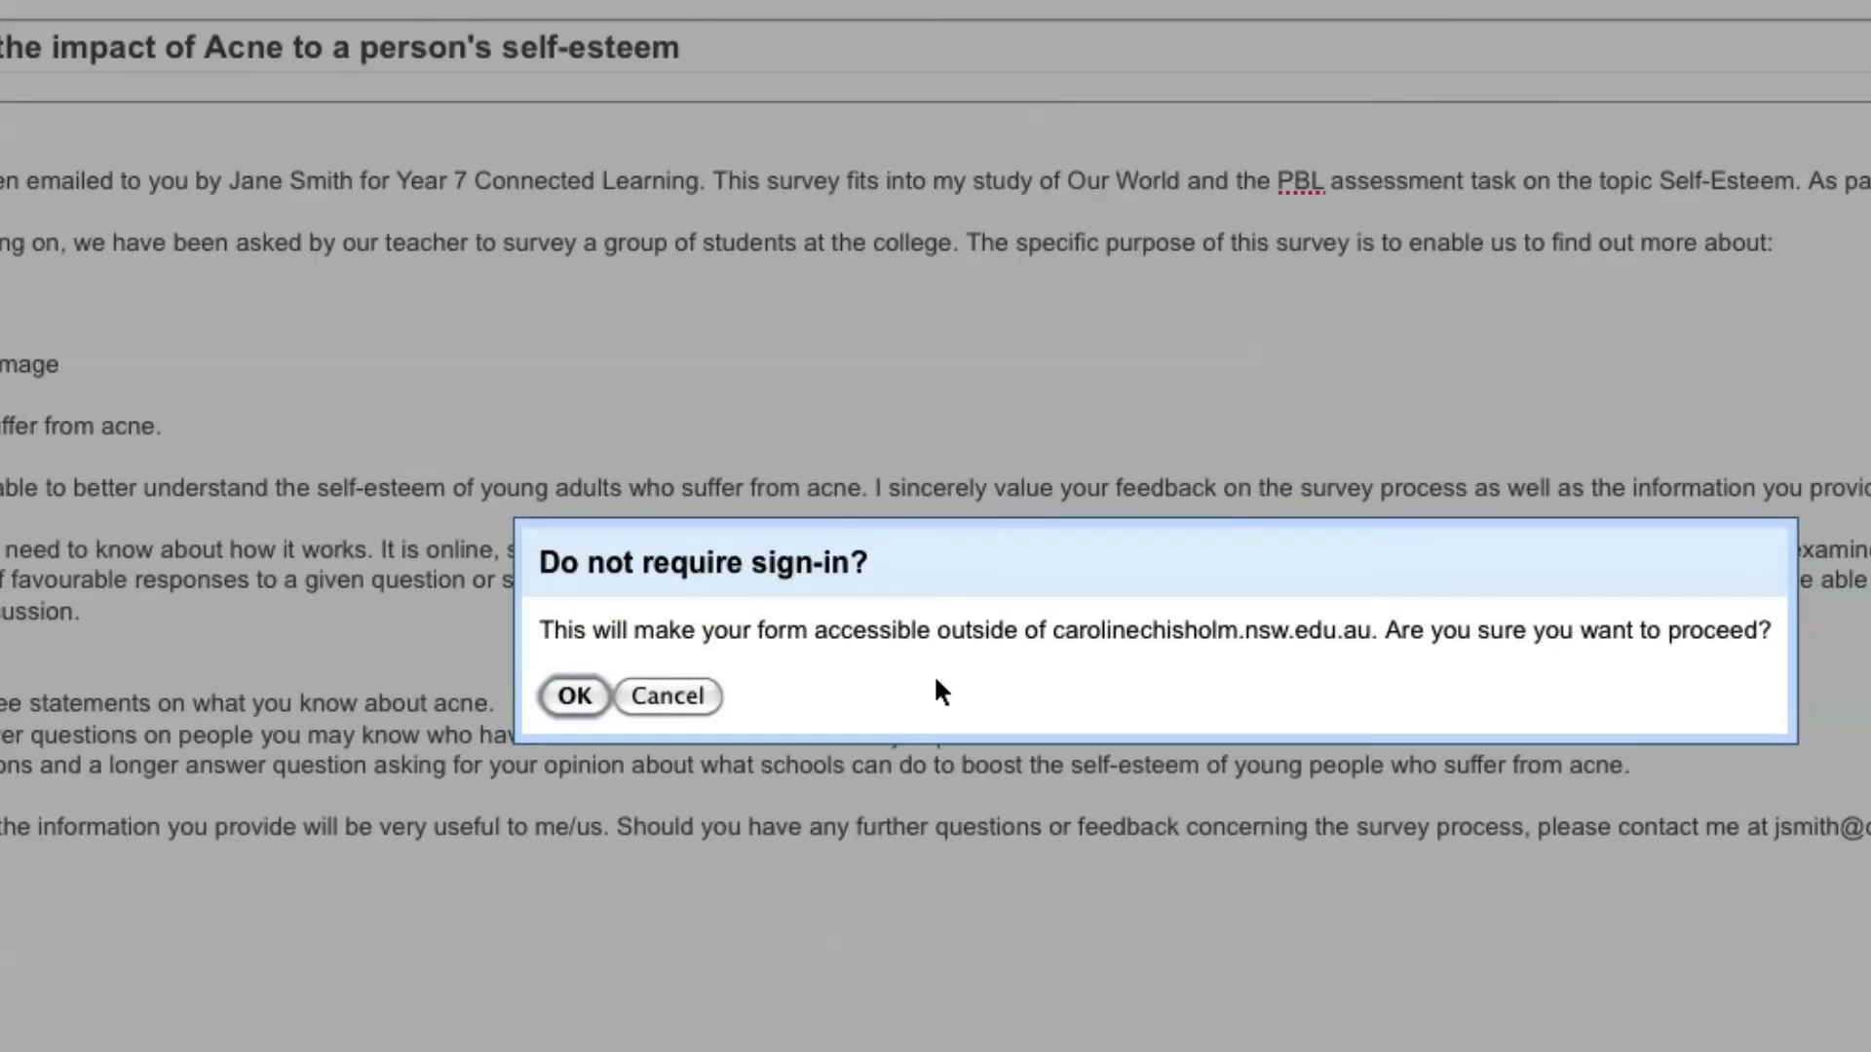
left_click(669, 709)
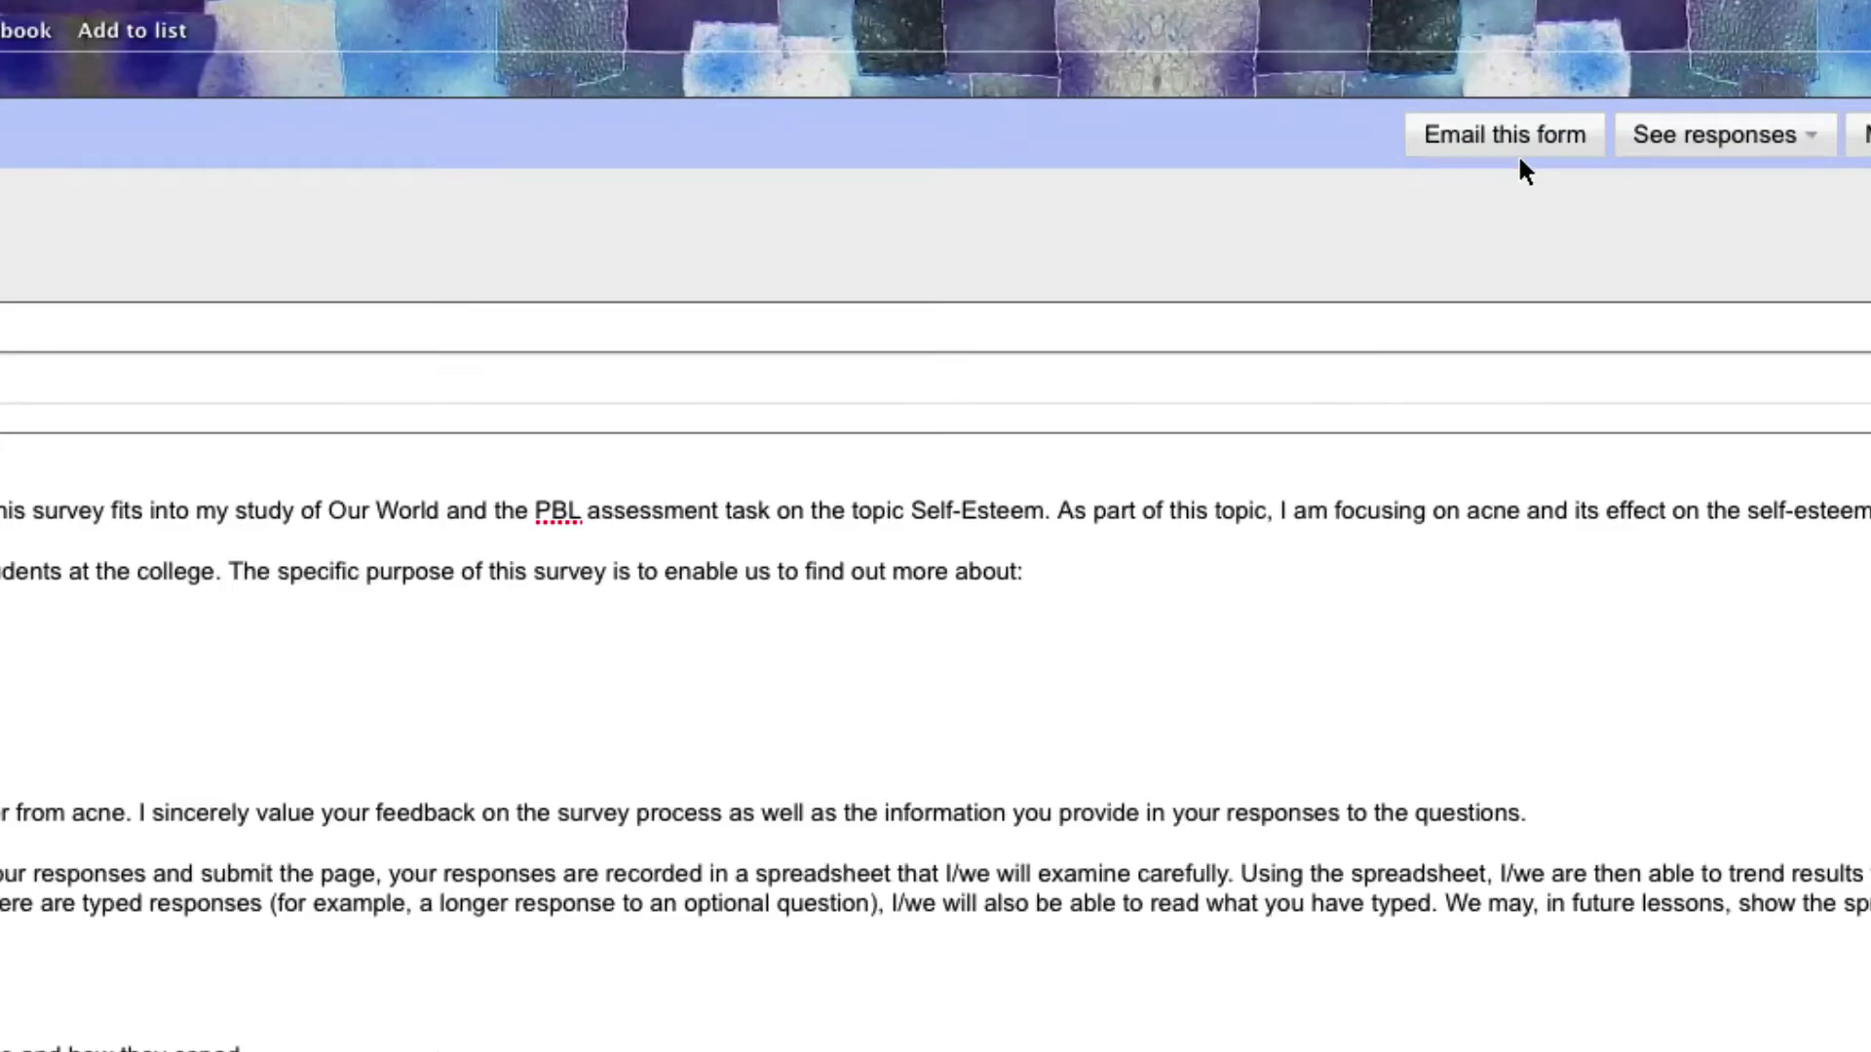
Start emailing the form to others and add the sender's own college address as the first recipient
left_click(1493, 137)
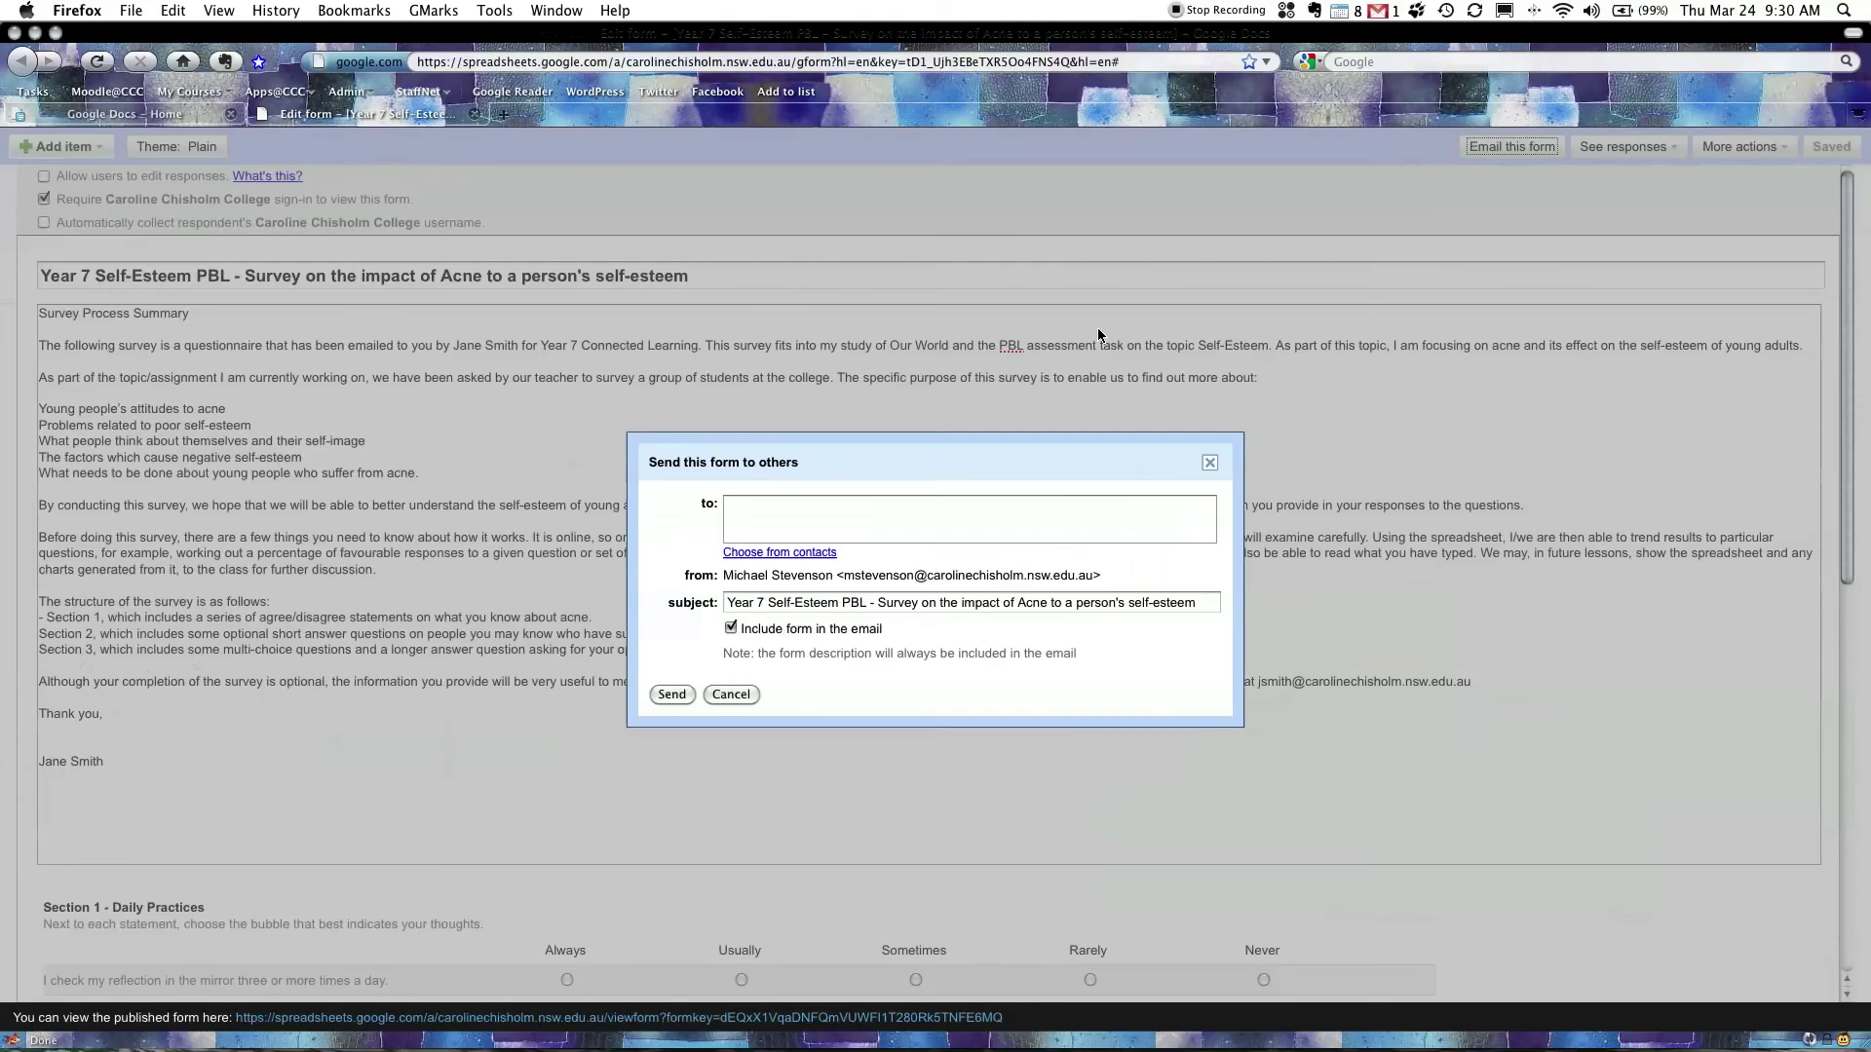
left_click(737, 507)
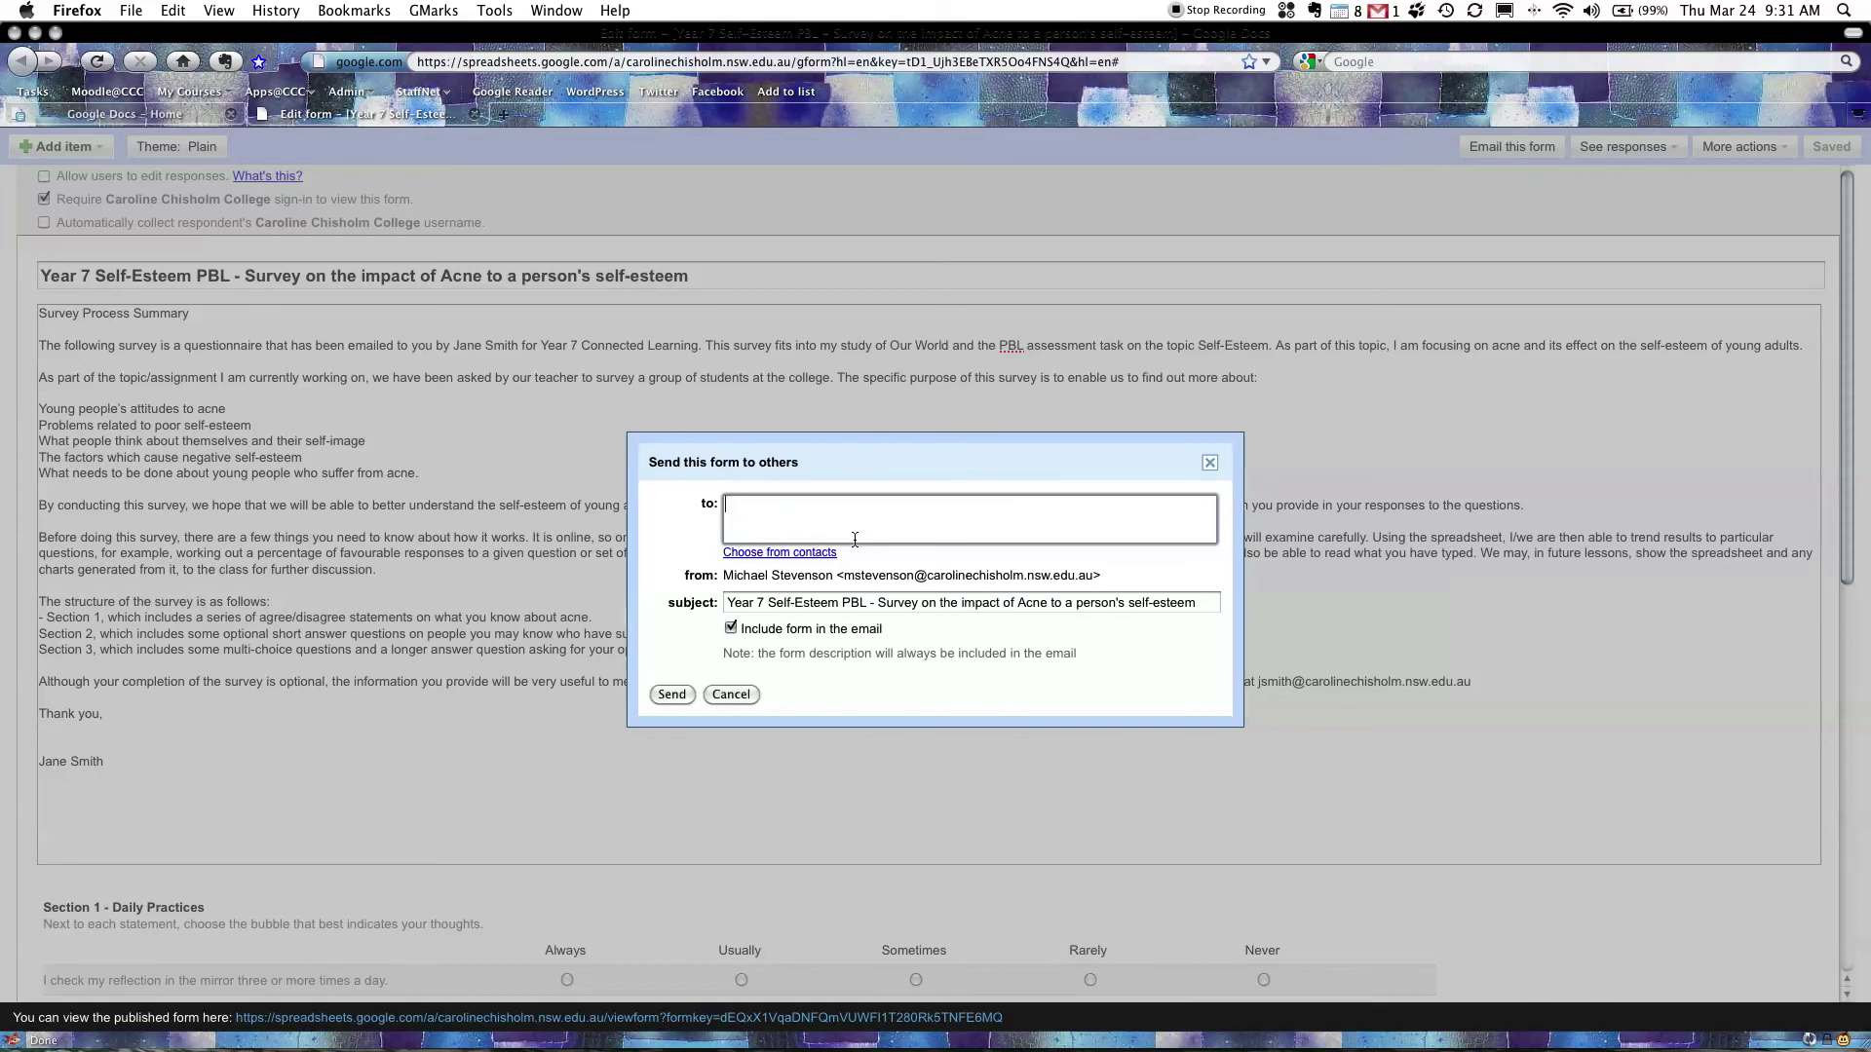
type("m")
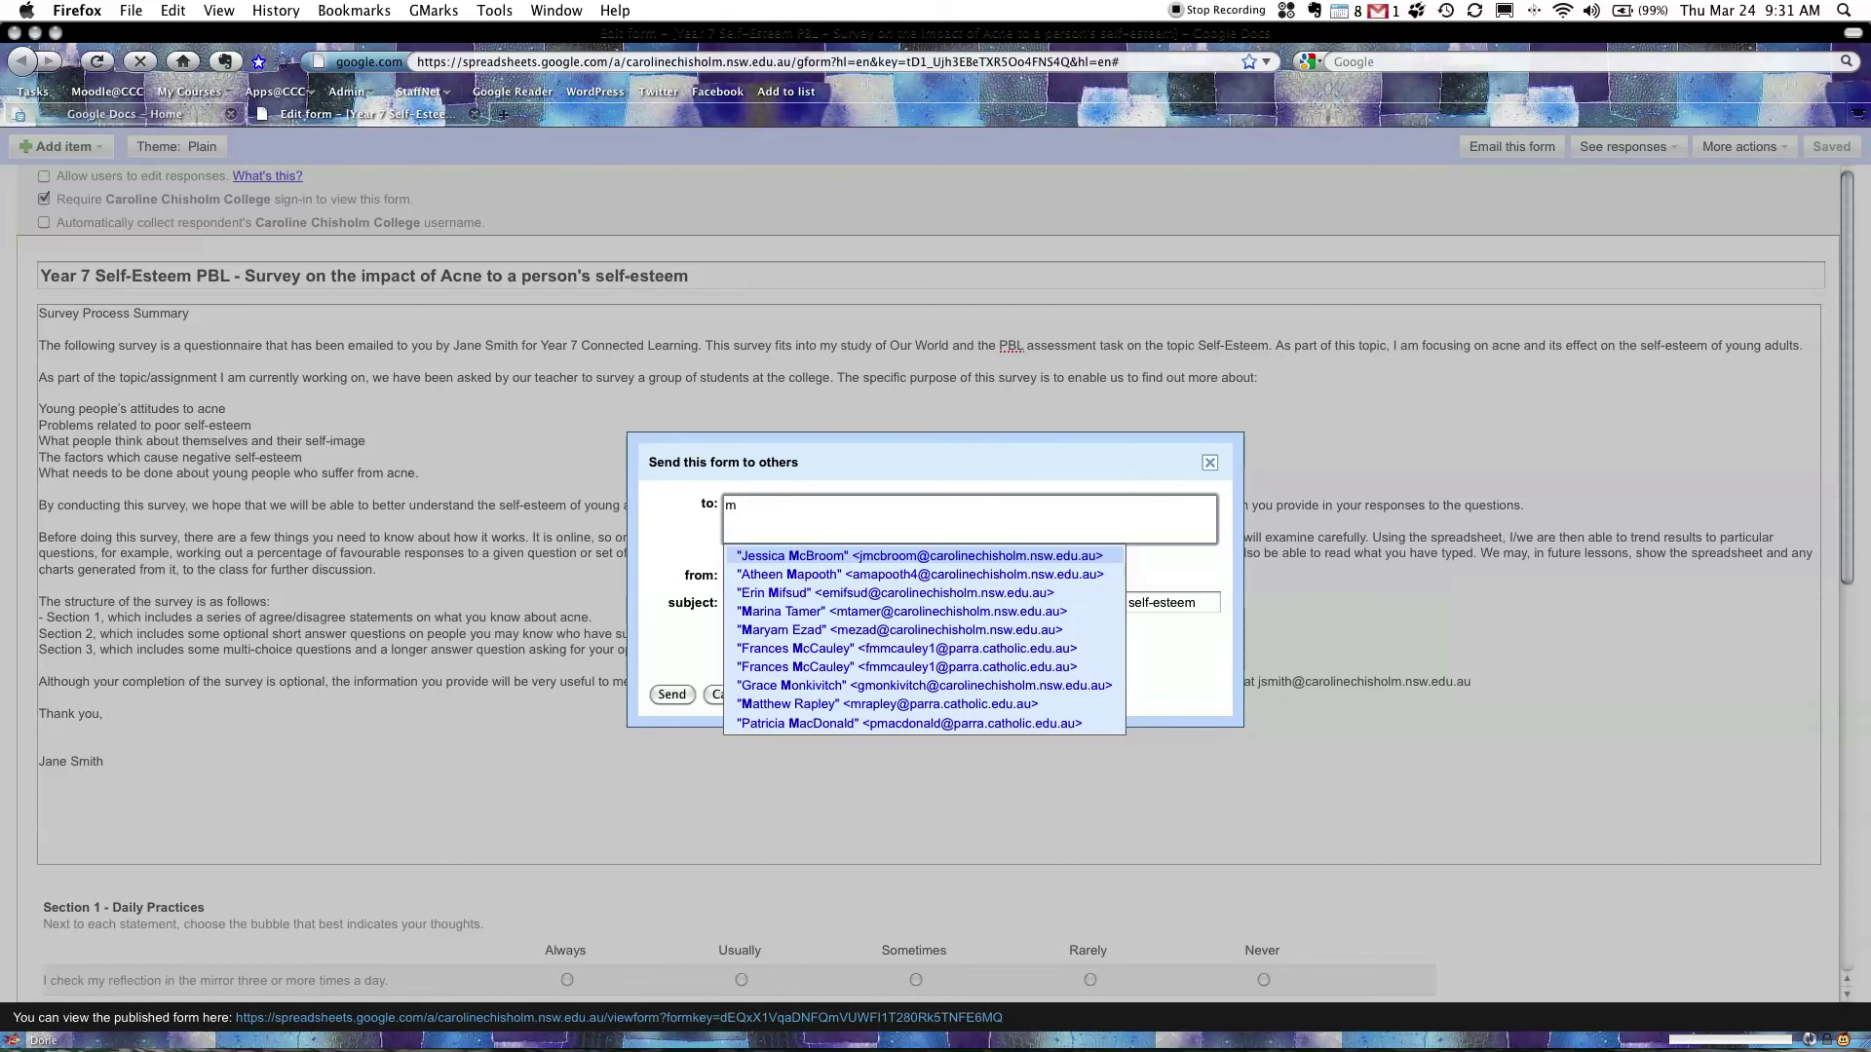
type("st")
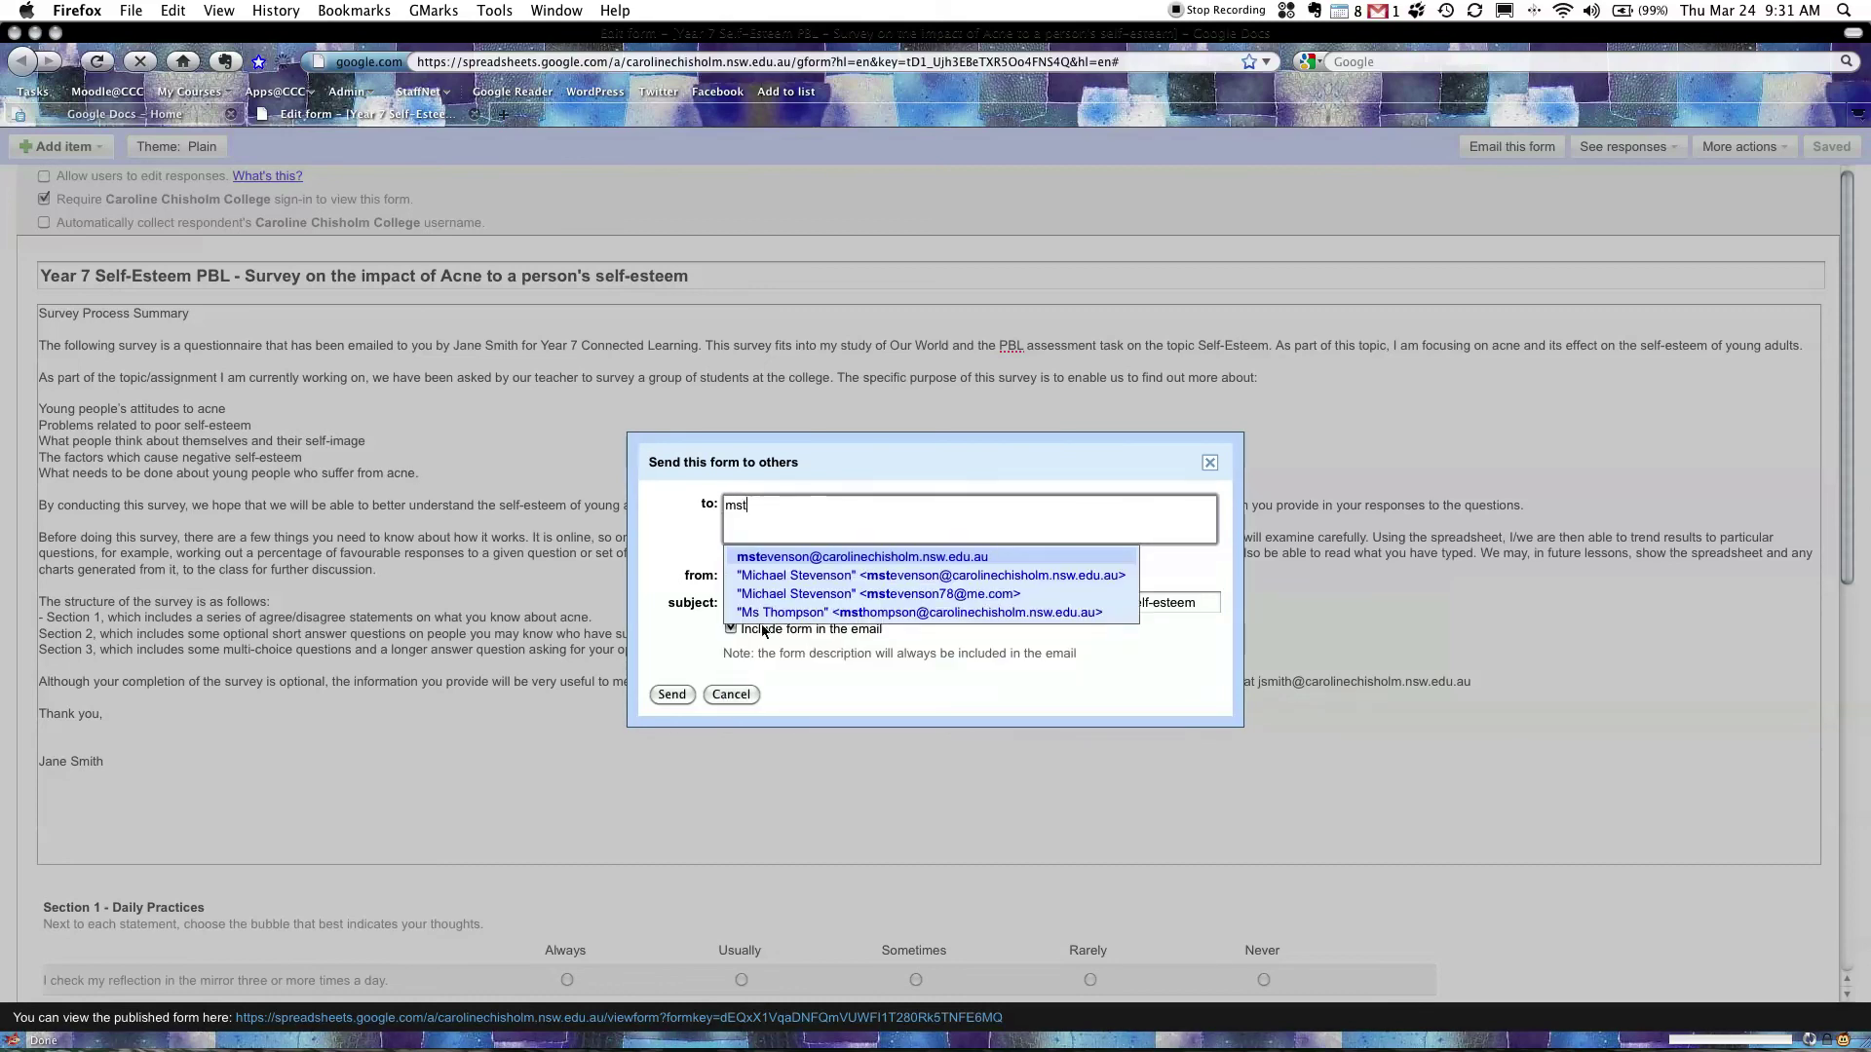
left_click(765, 559)
Add a second recipient by searching the contacts by surname and choosing the parra.catholic.edu.au address
type("lisa-")
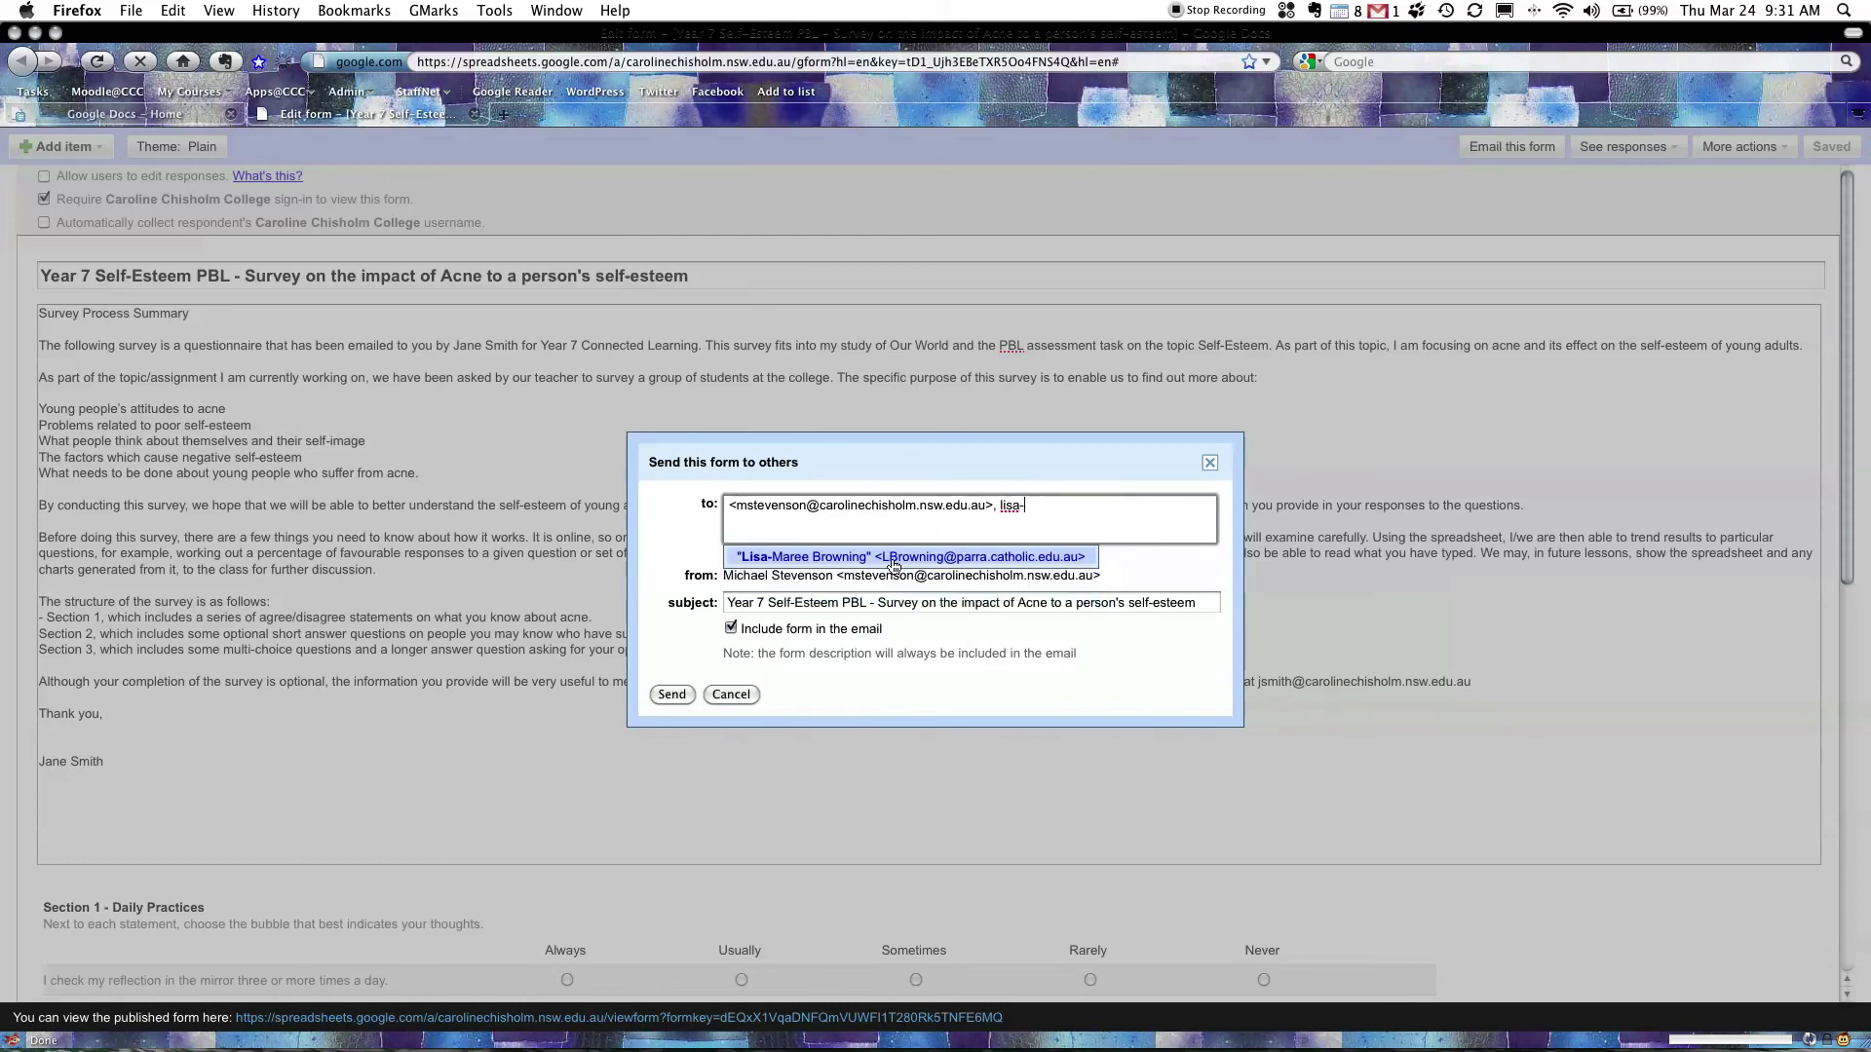
key("BackSpace")
key("BackSpace")
key("BackSpace")
key("BackSpace")
key("BackSpace")
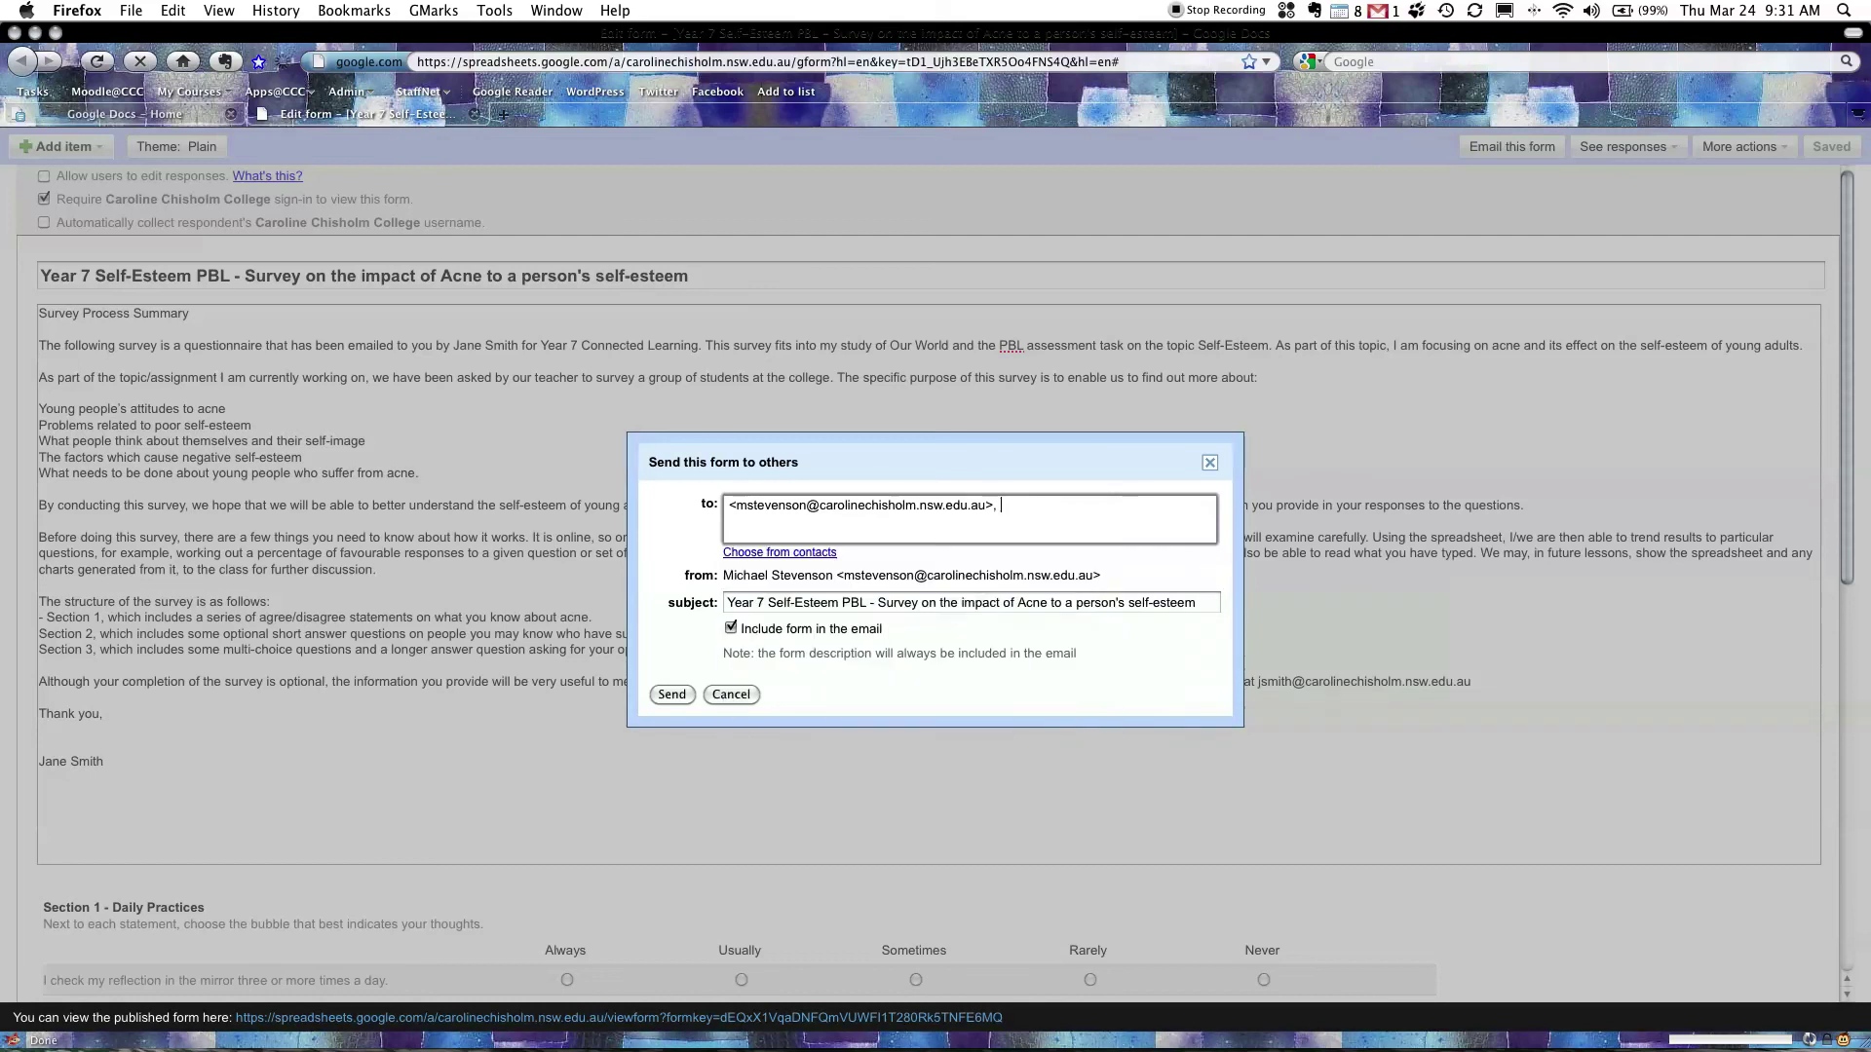
type("brown")
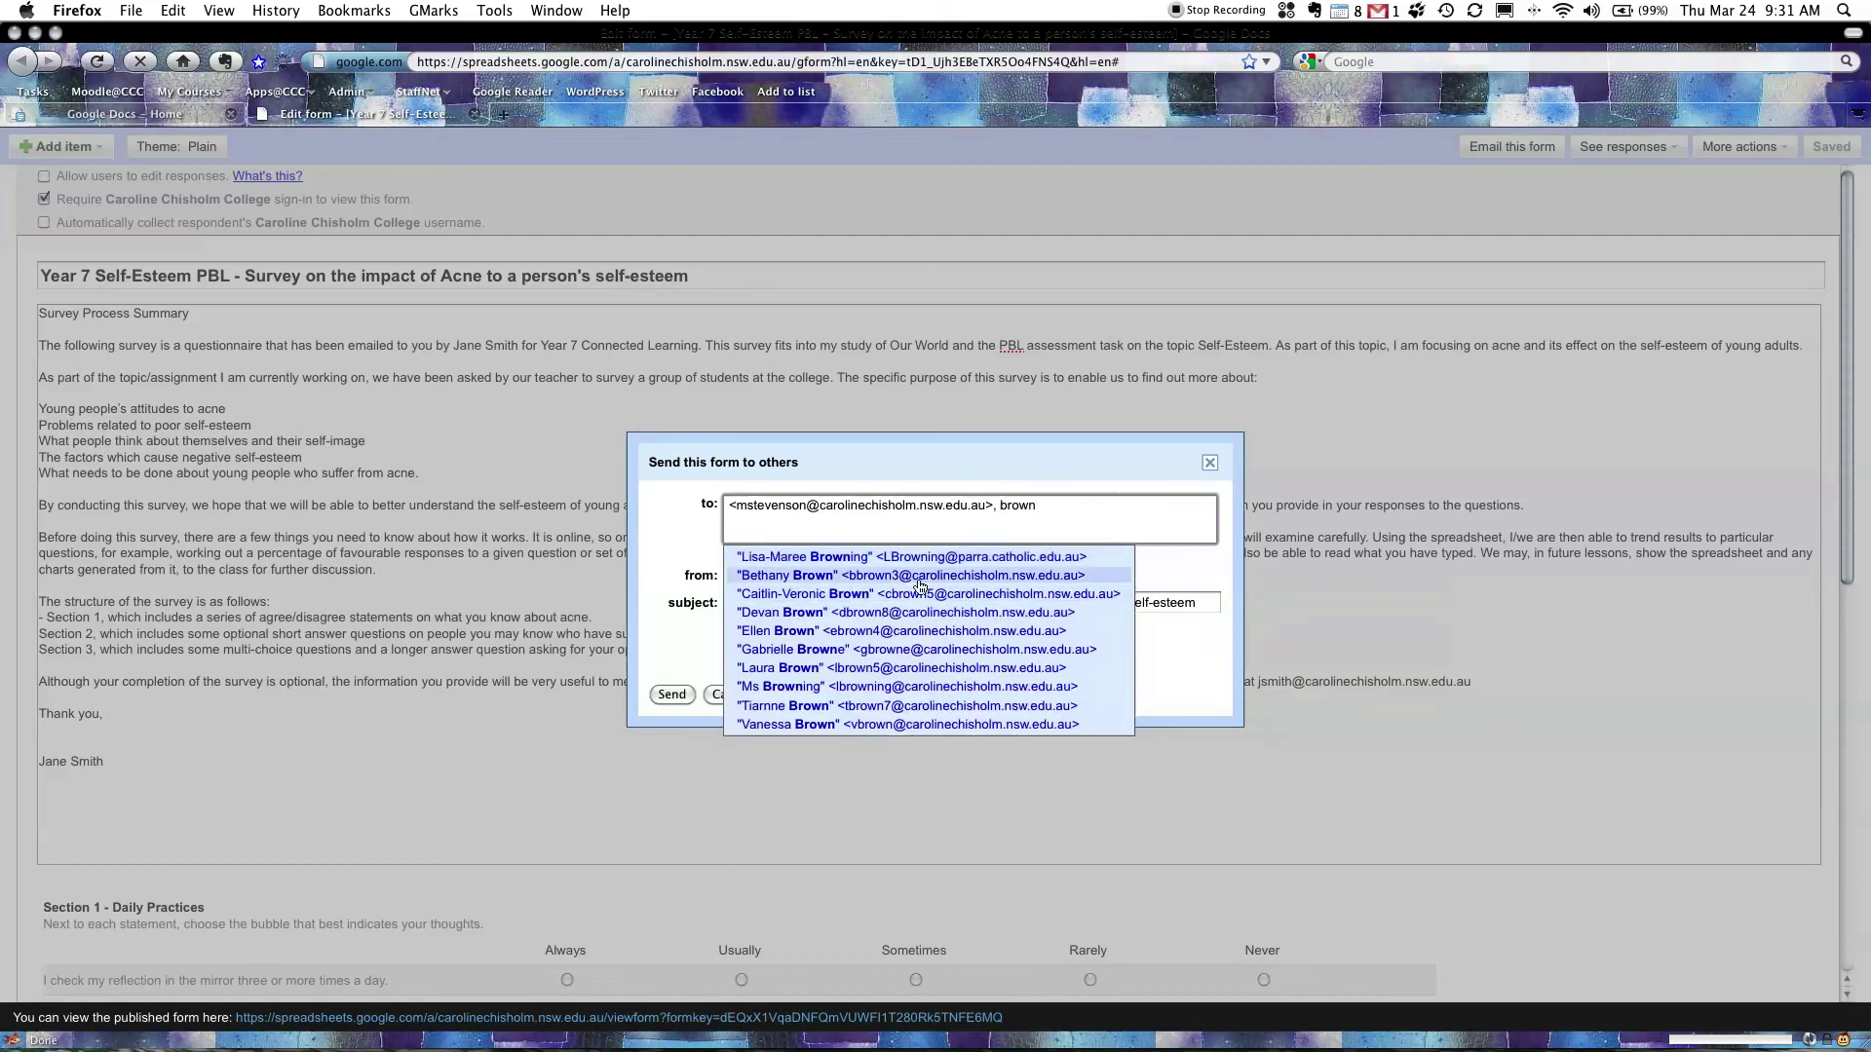
type("ing")
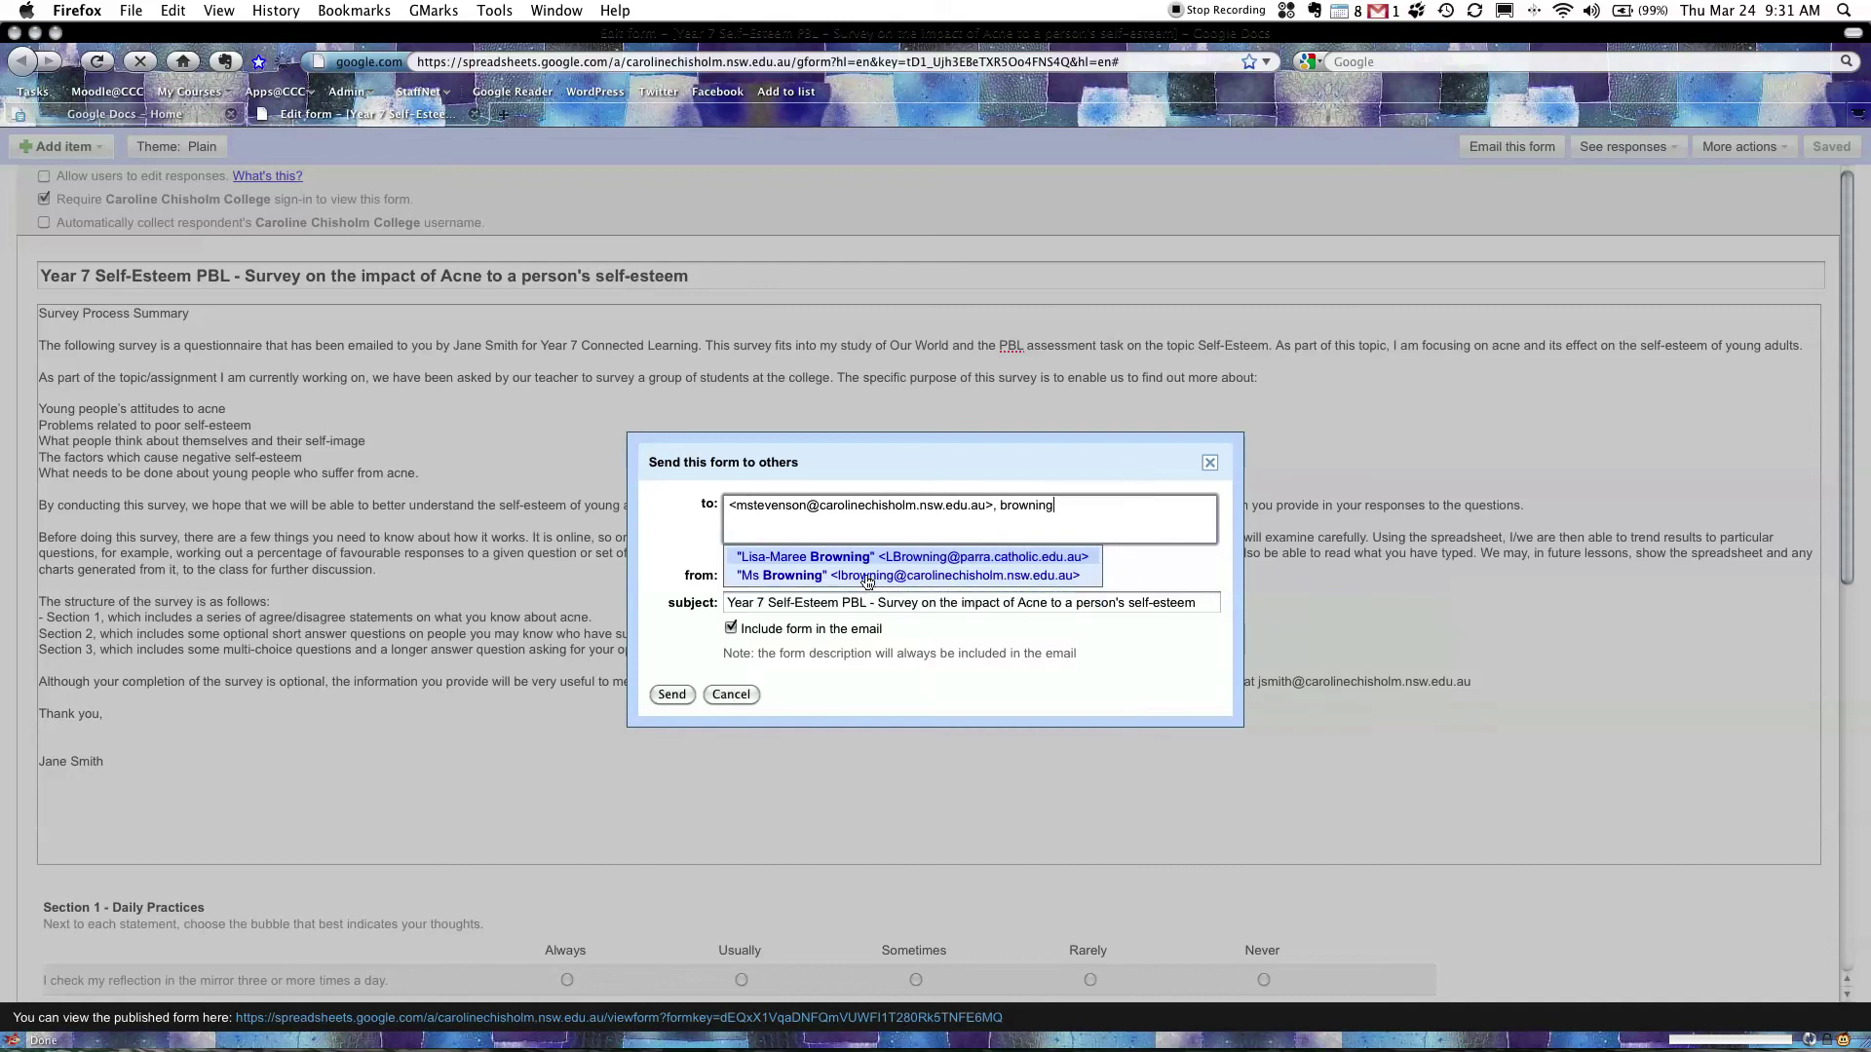
left_click(884, 559)
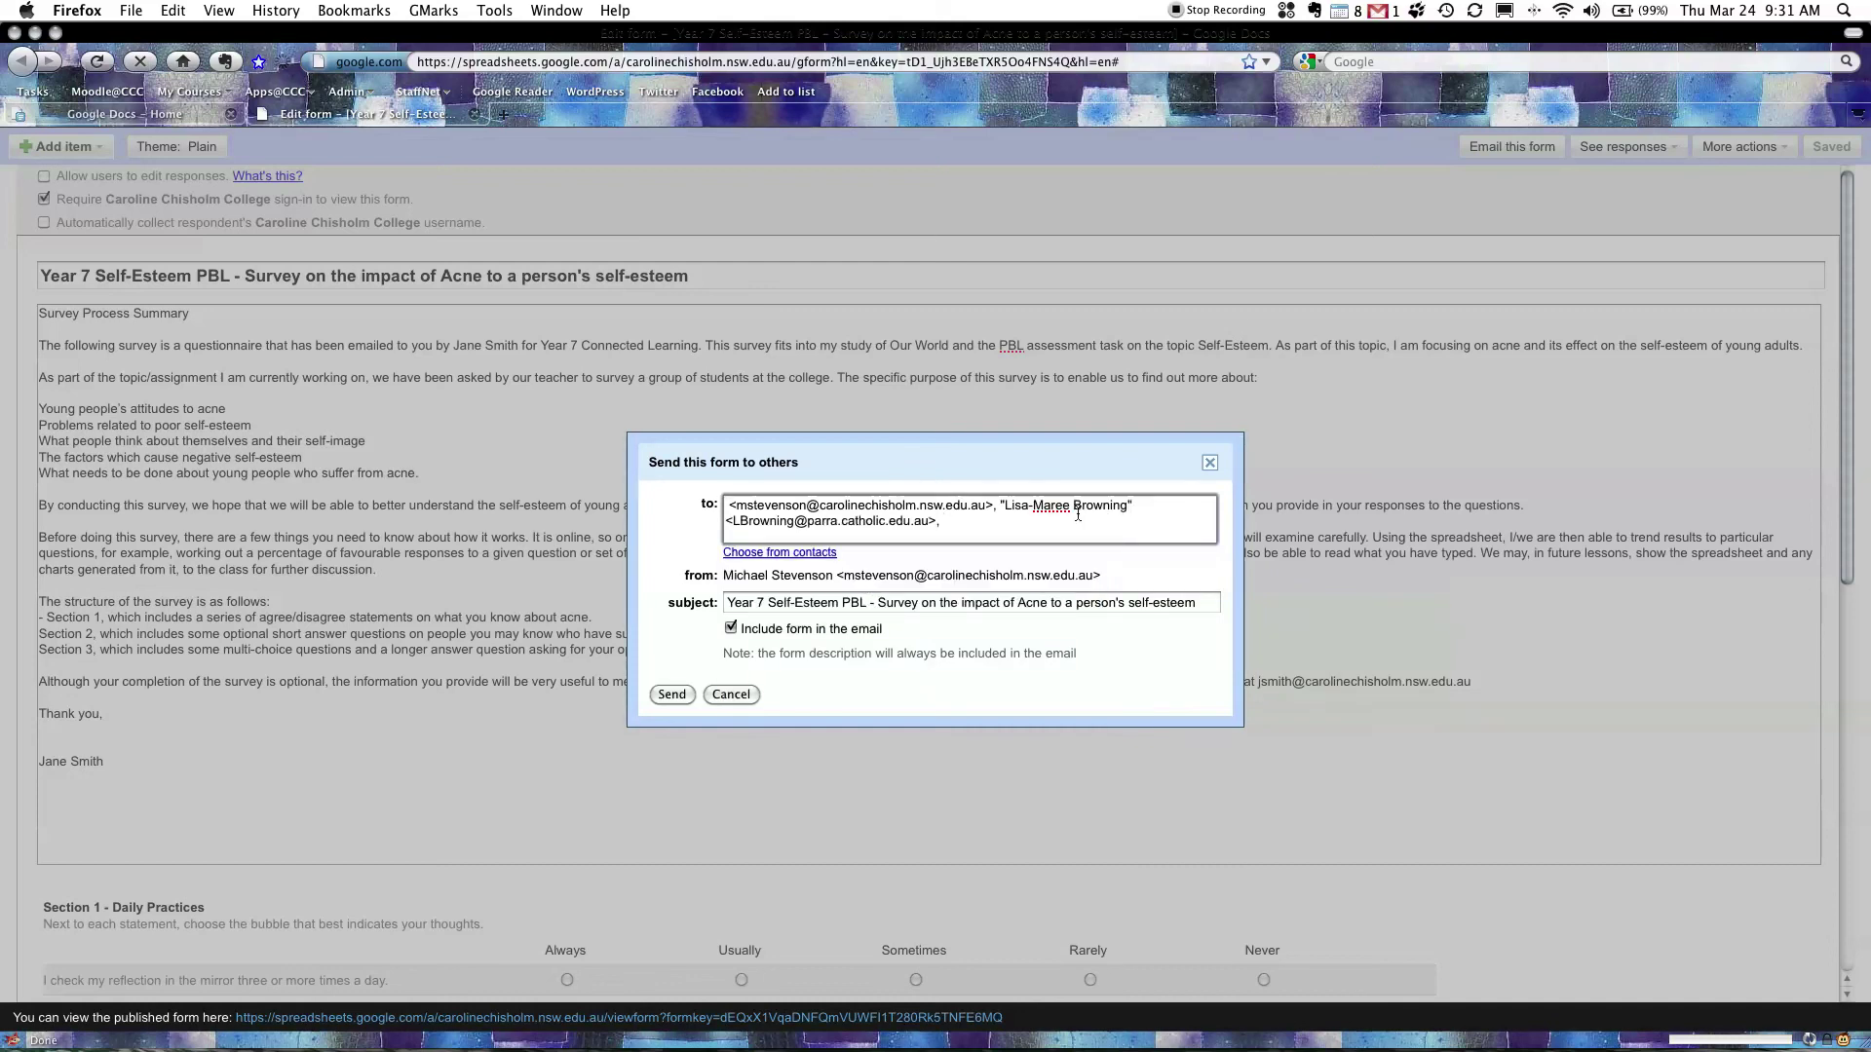
Add two more staff contacts as recipients by surname, choosing their carolinechisholm.nsw.edu.au addresses
type("macna")
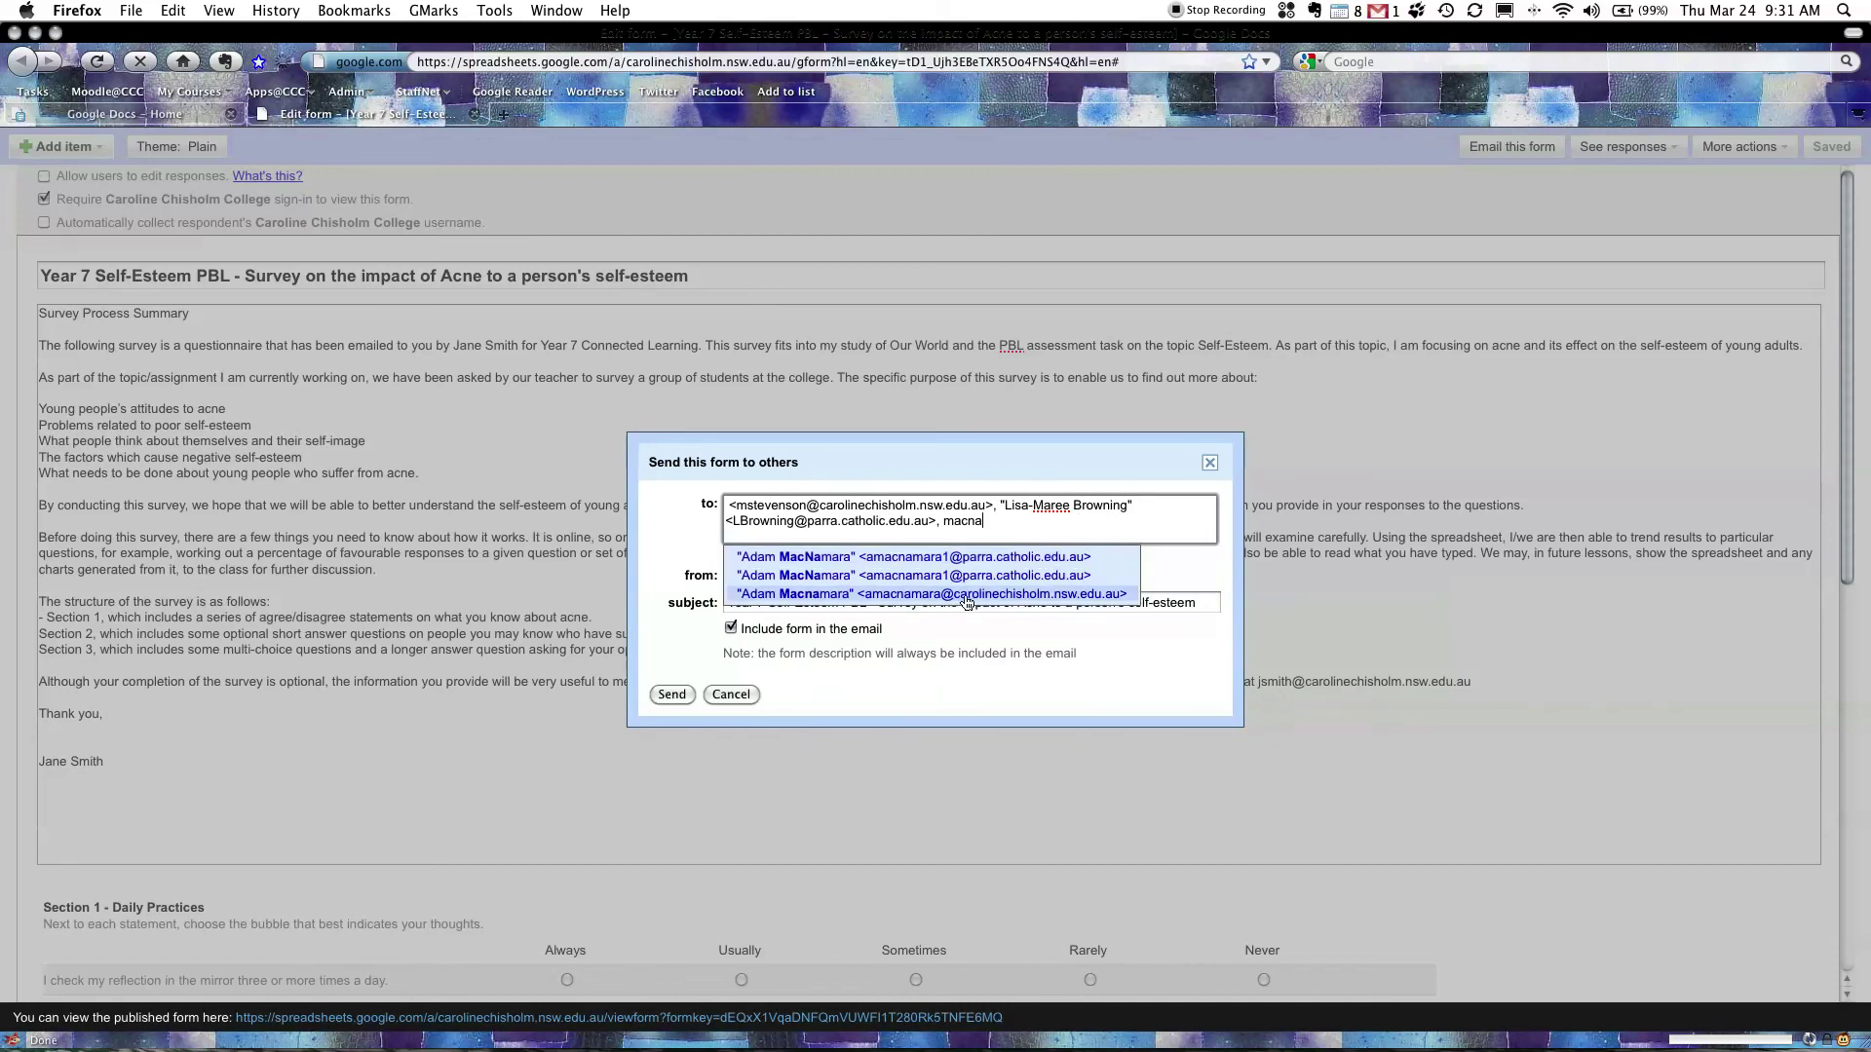
left_click(1052, 597)
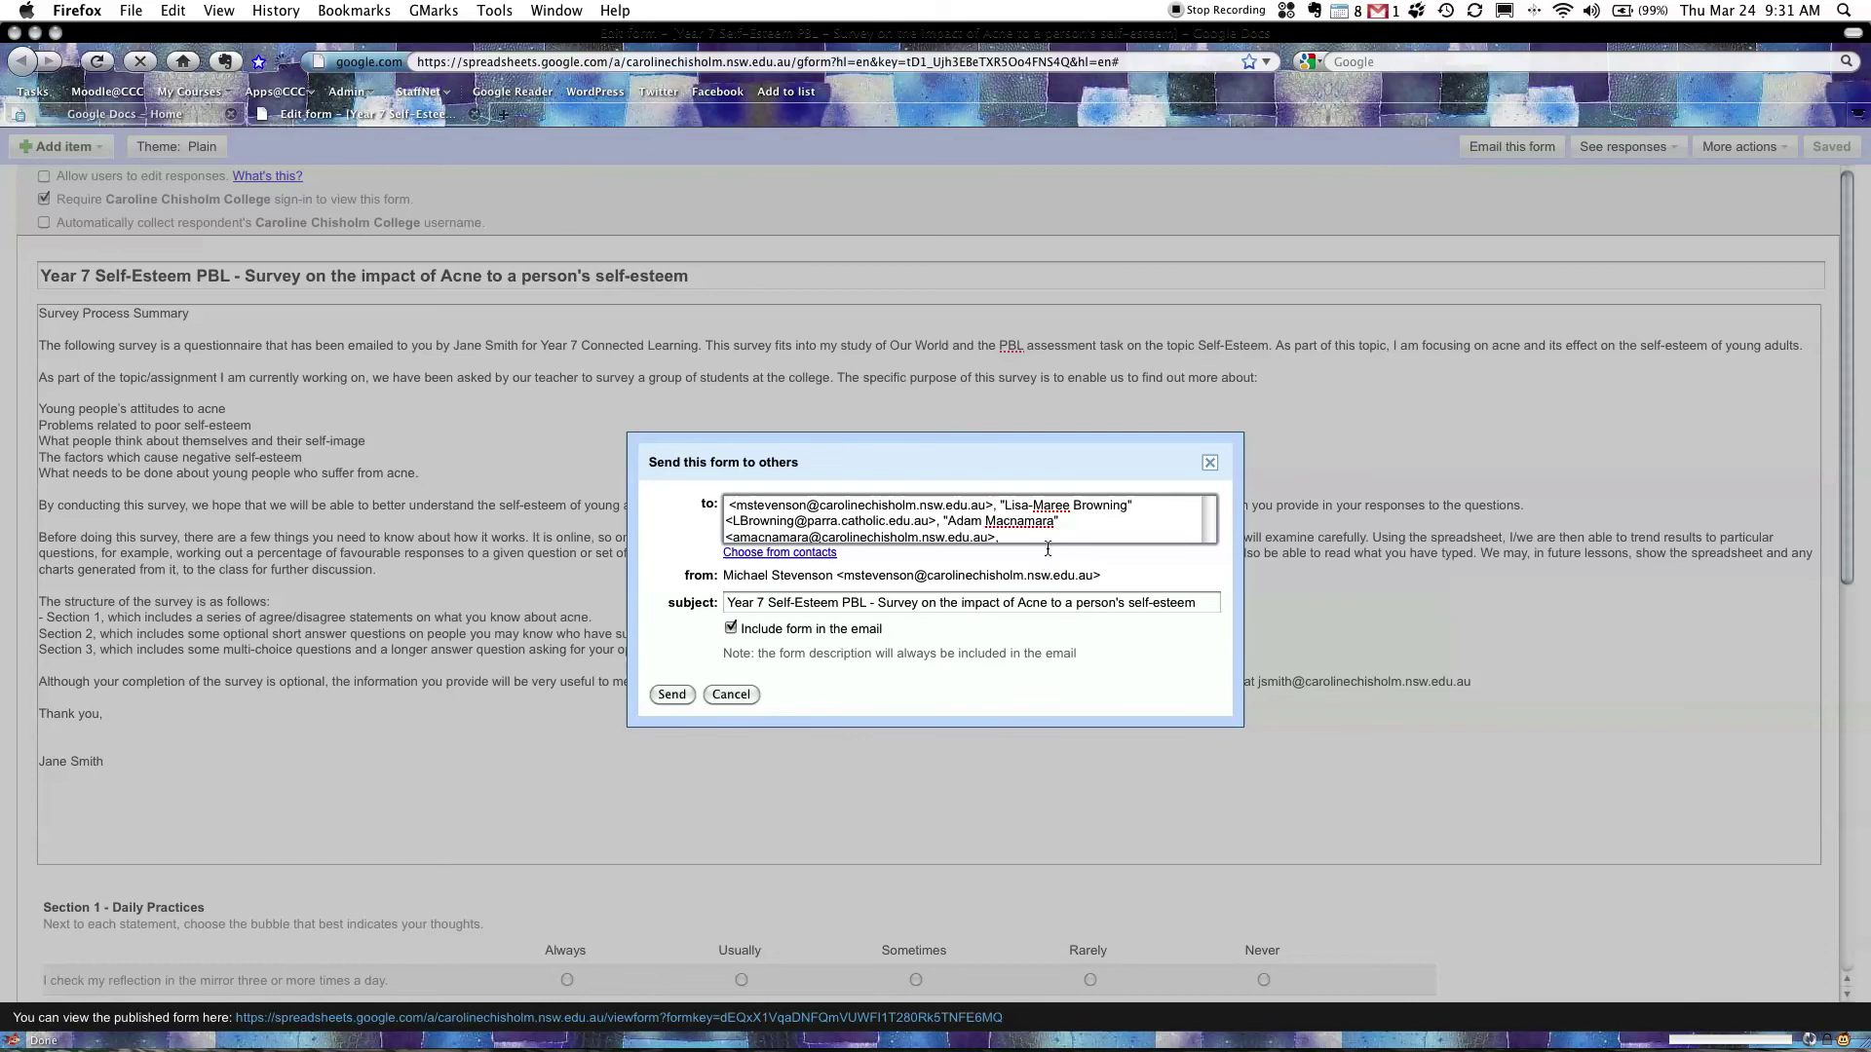
type("rowe")
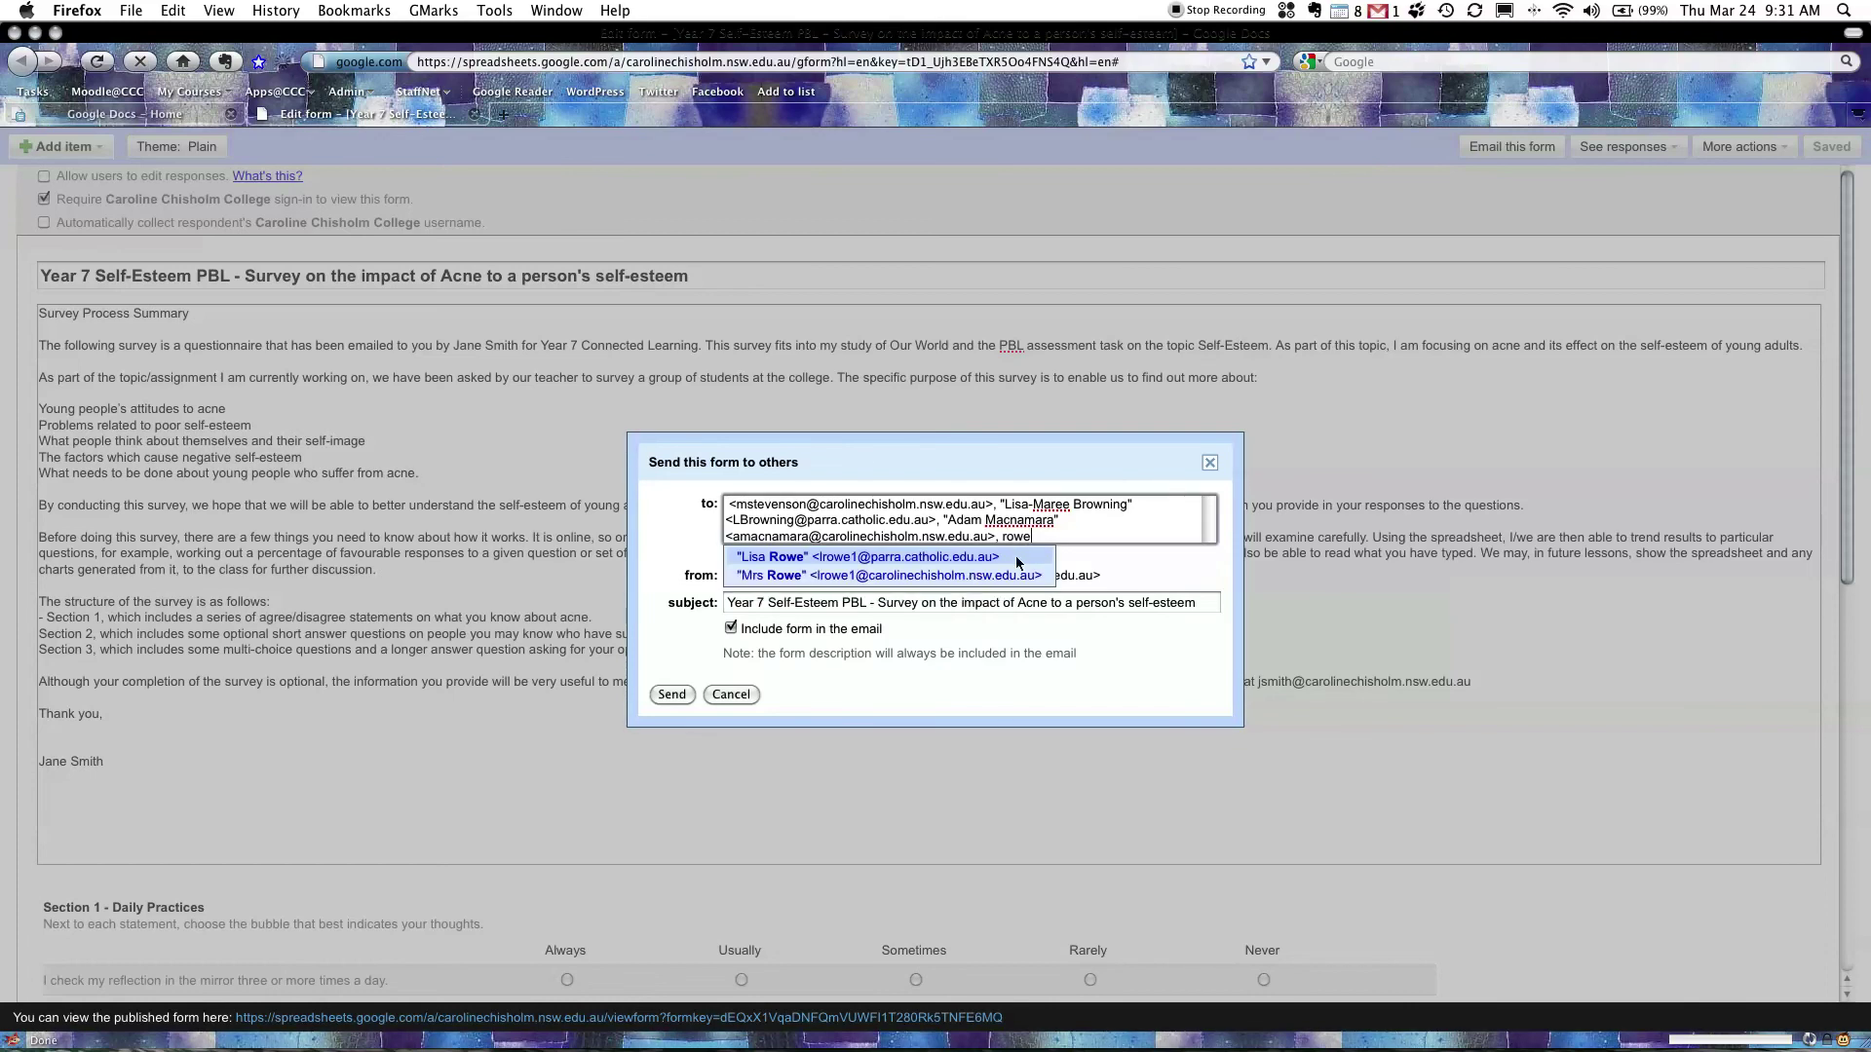
left_click(1018, 563)
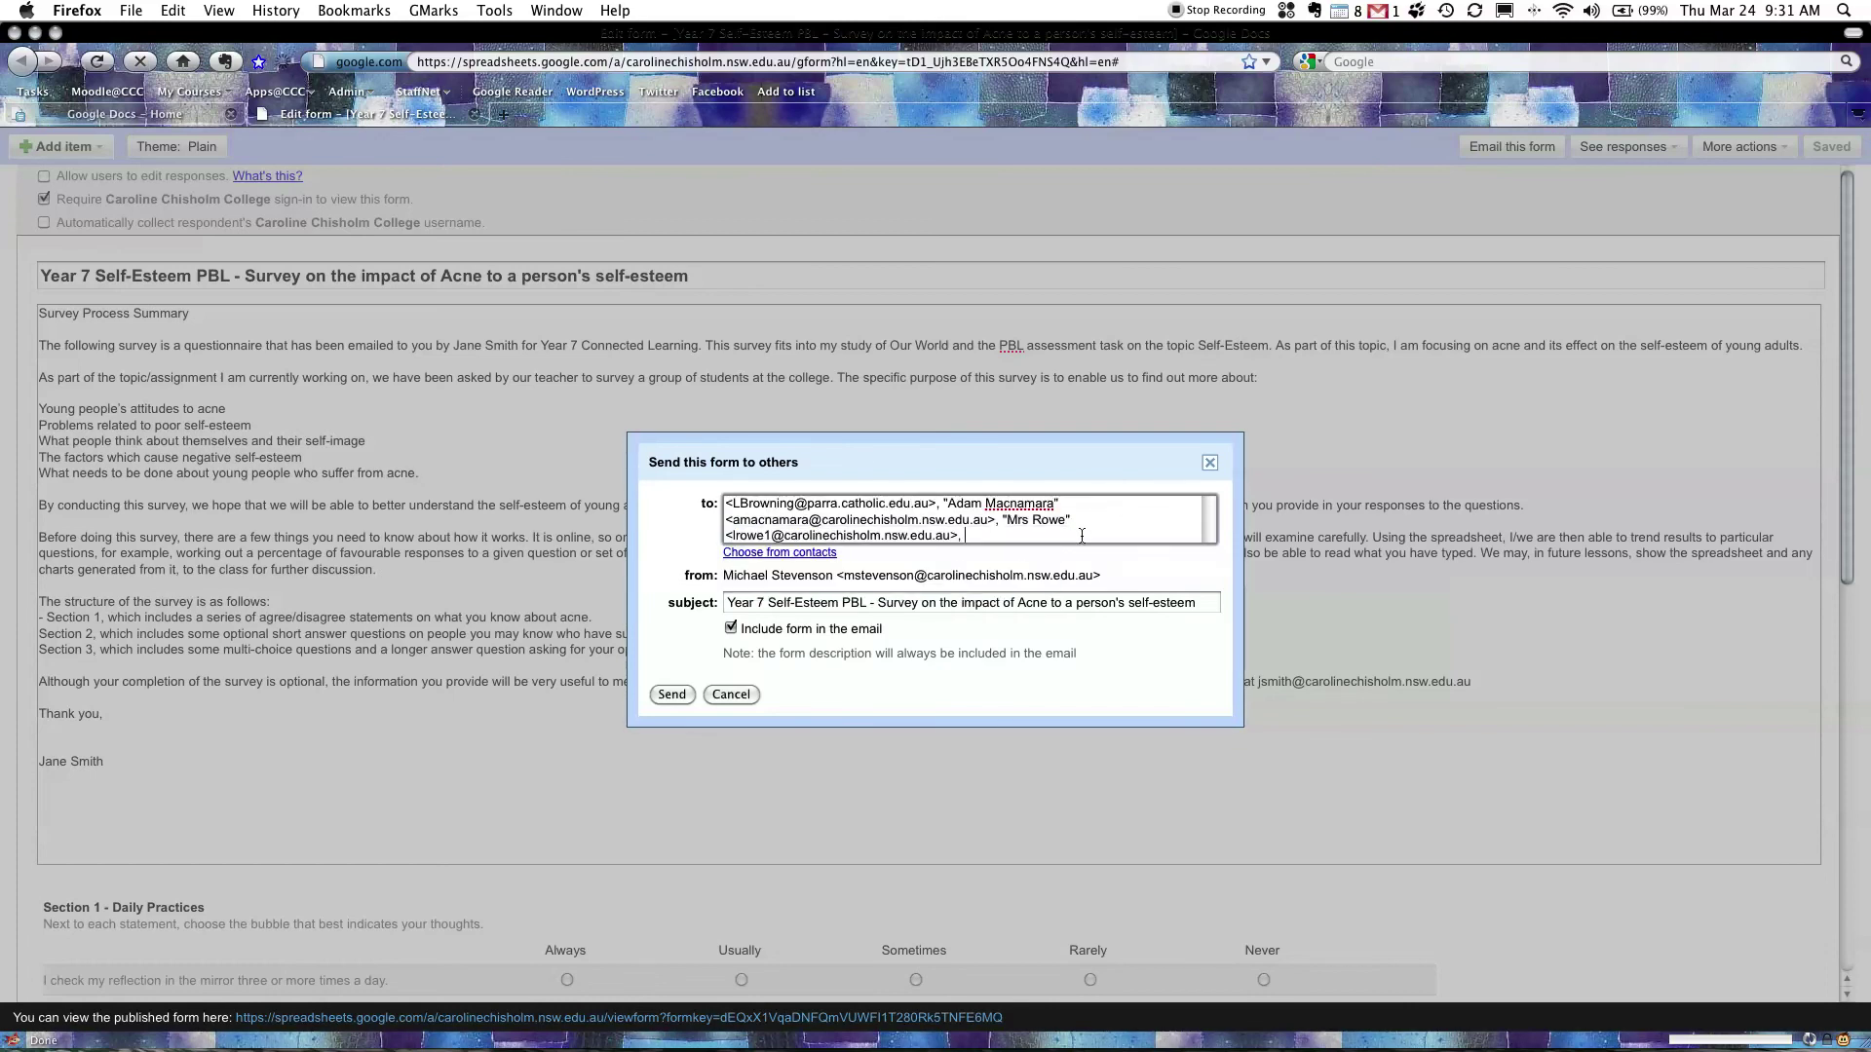
Add two more staff contacts as recipients by searching their surnames, and send the form with the form included in the email
type("aray")
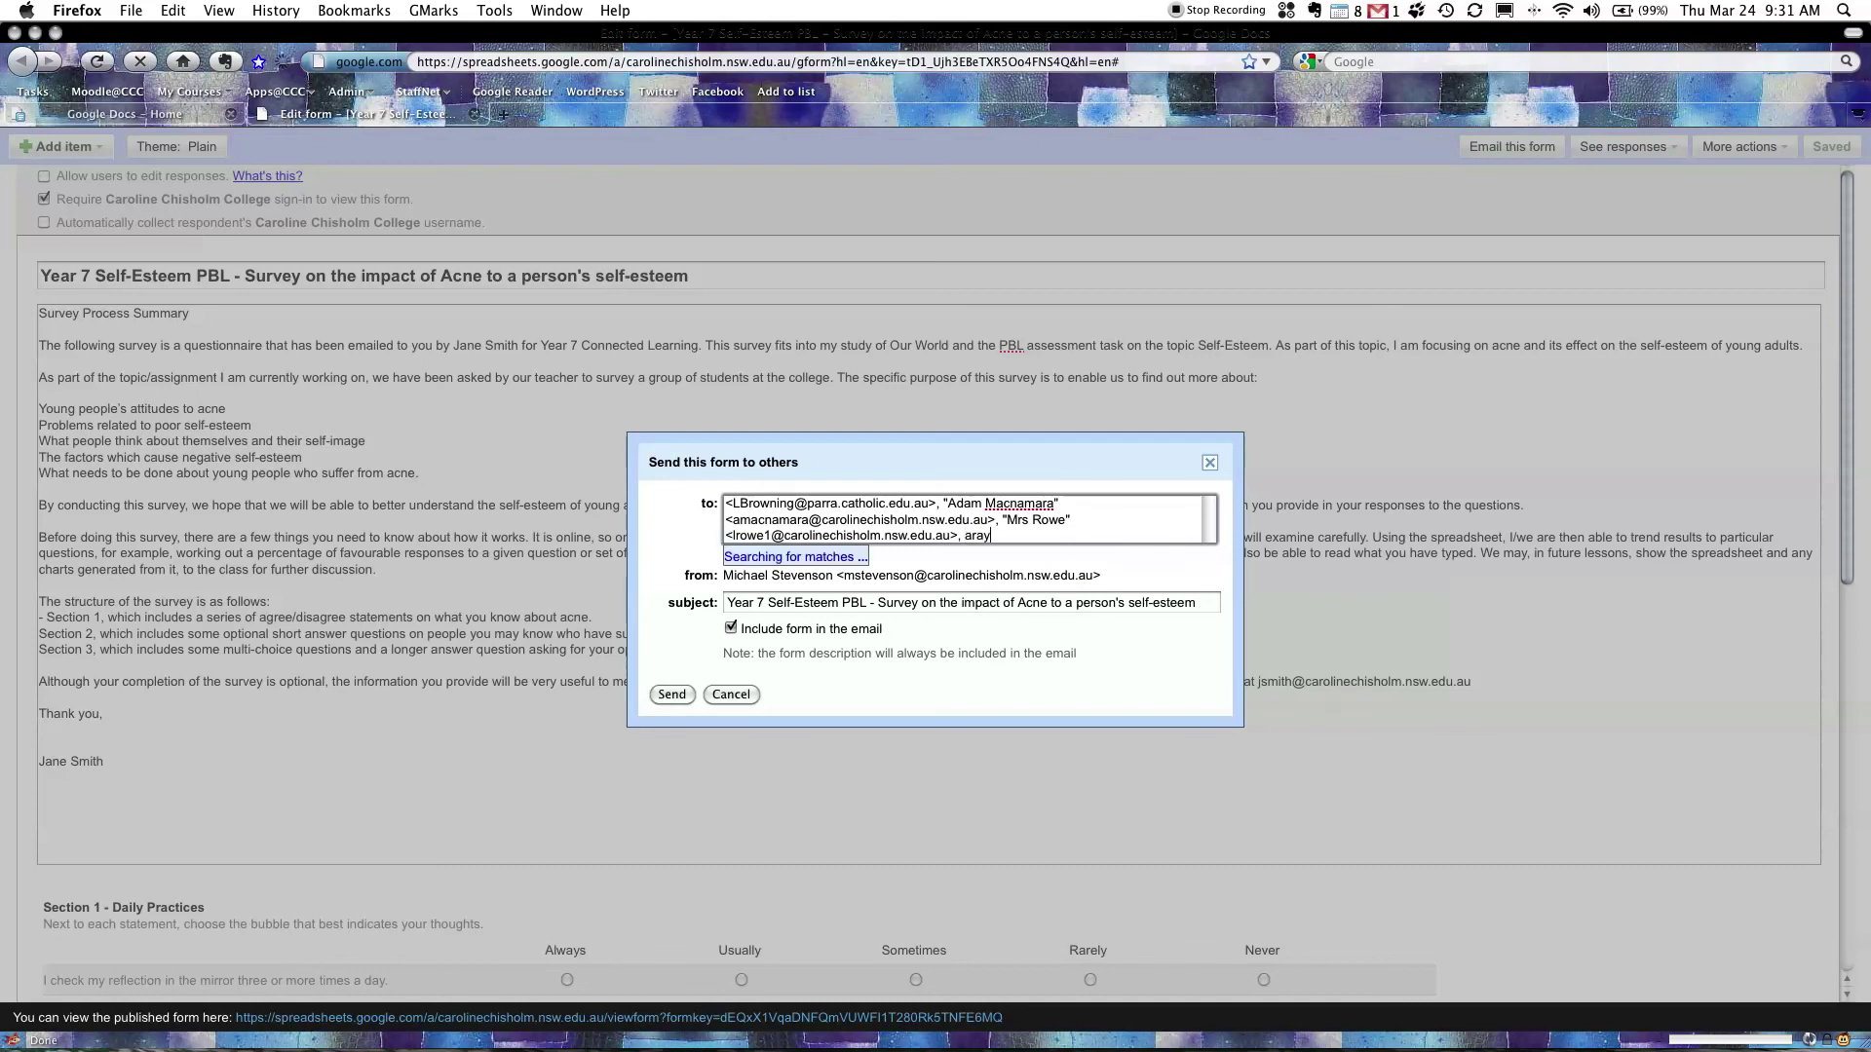
type("a")
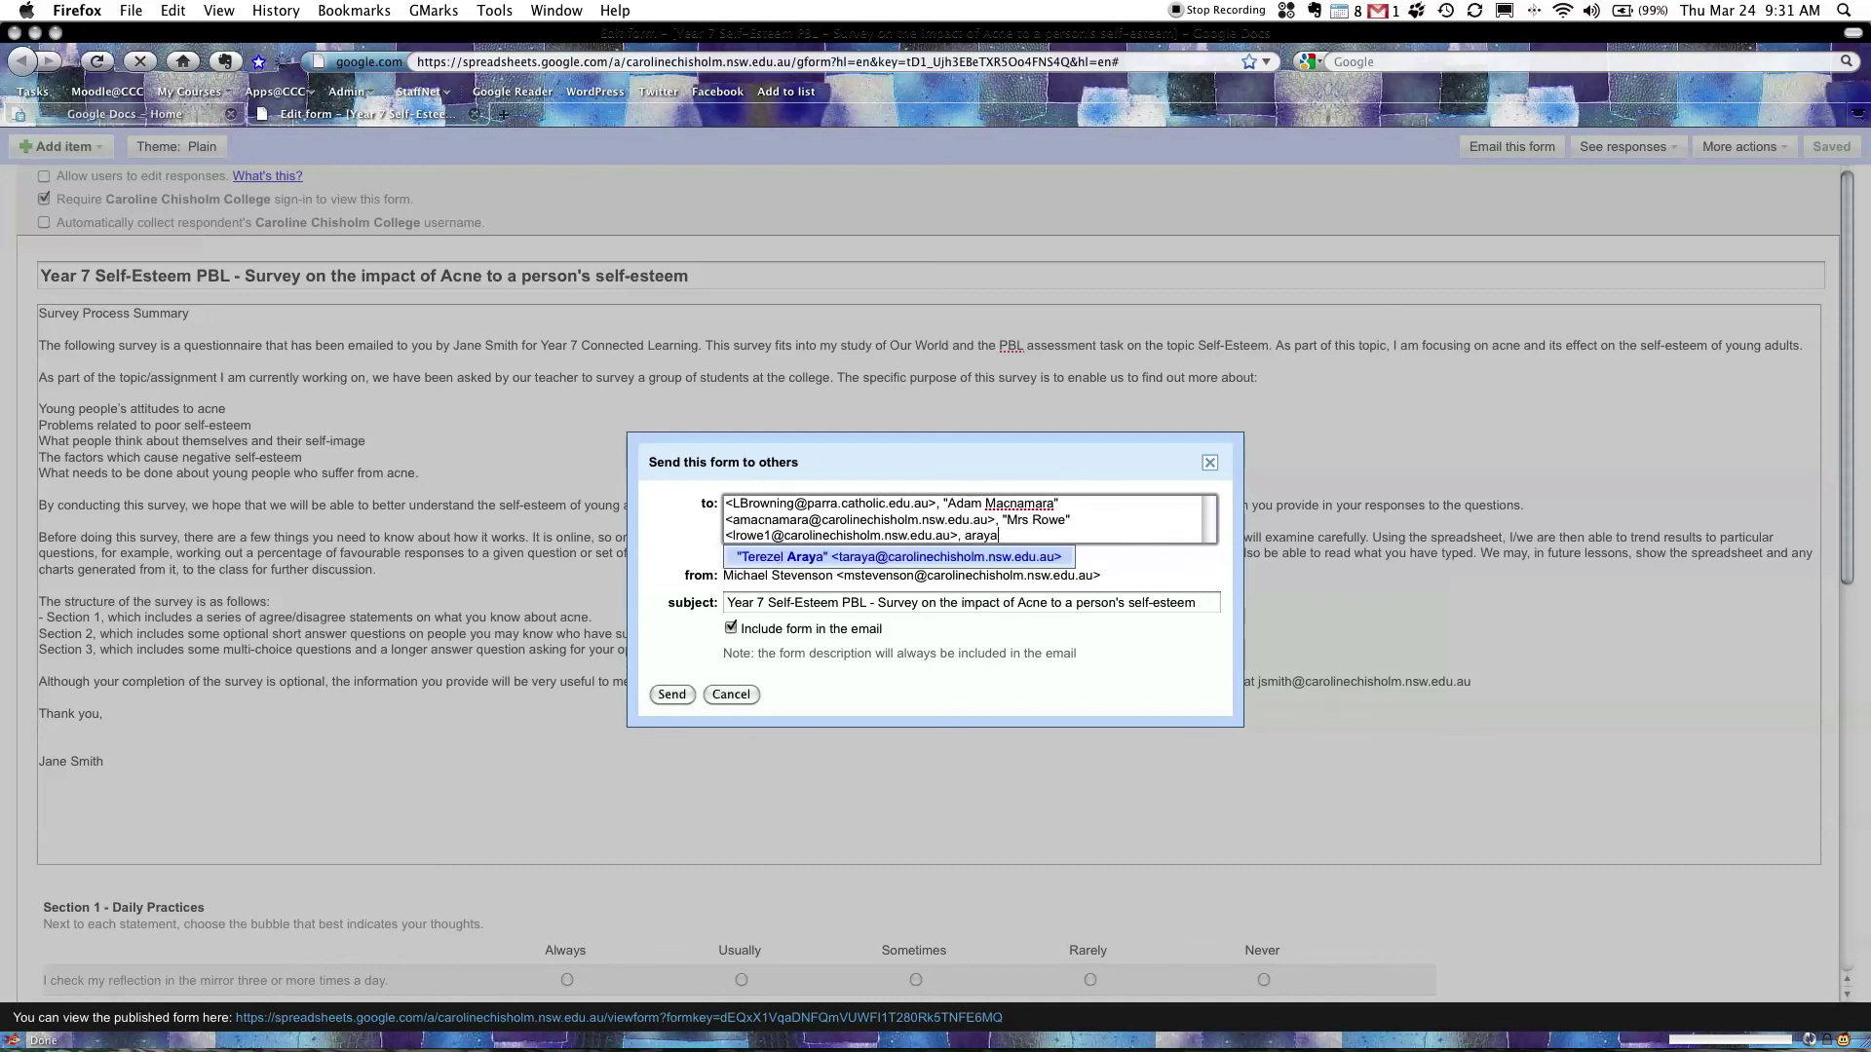
left_click(1051, 562)
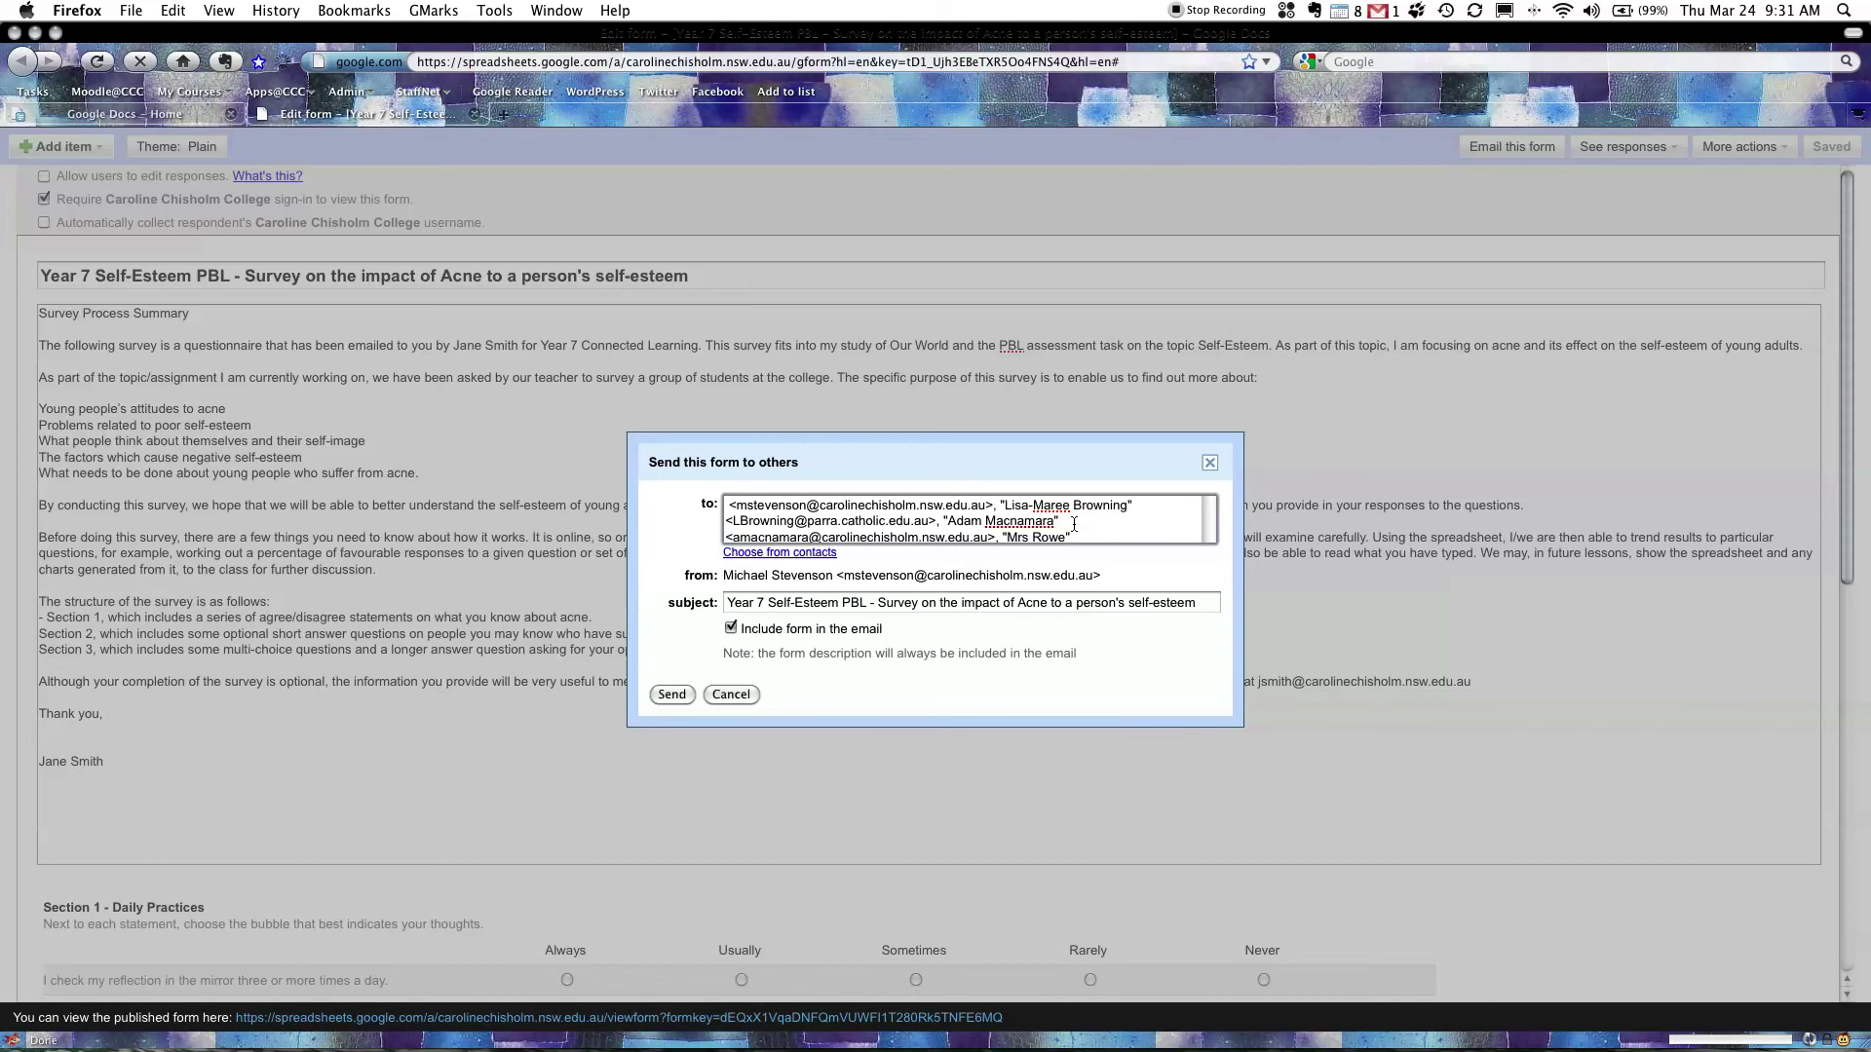
type("du.au>,")
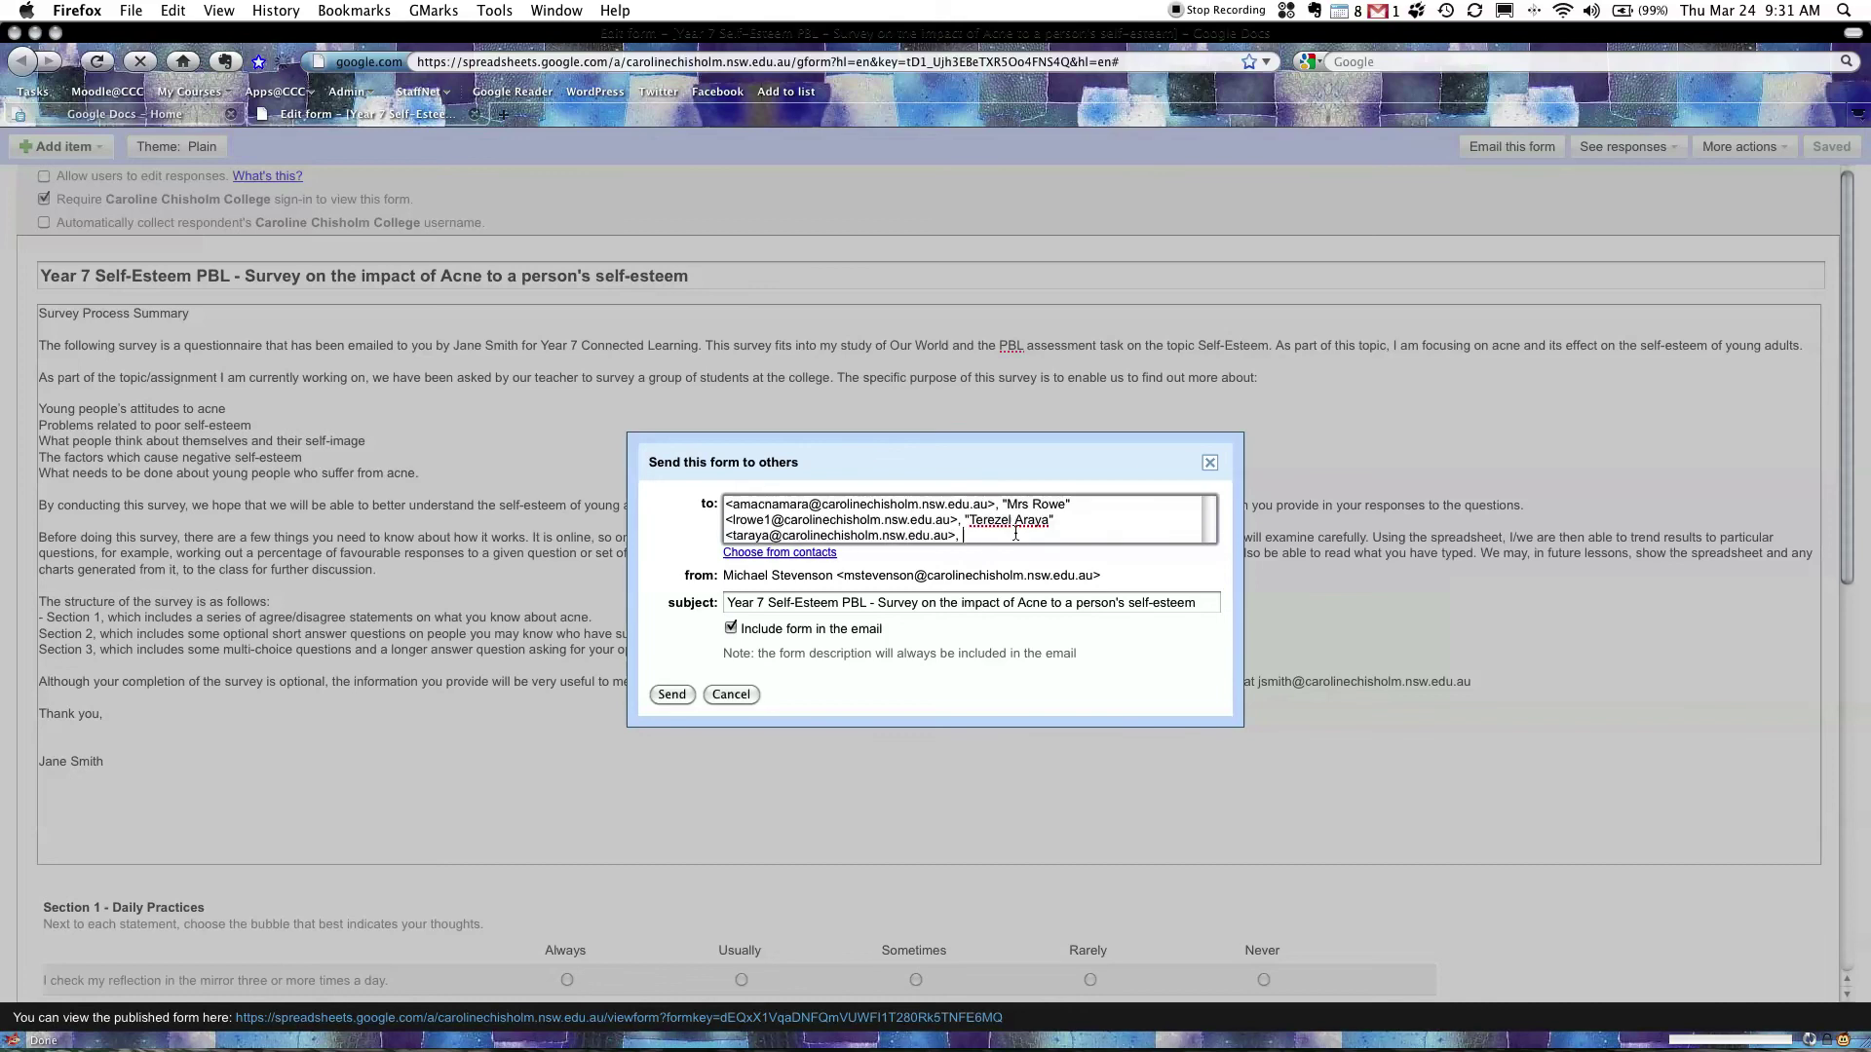
type("nphy")
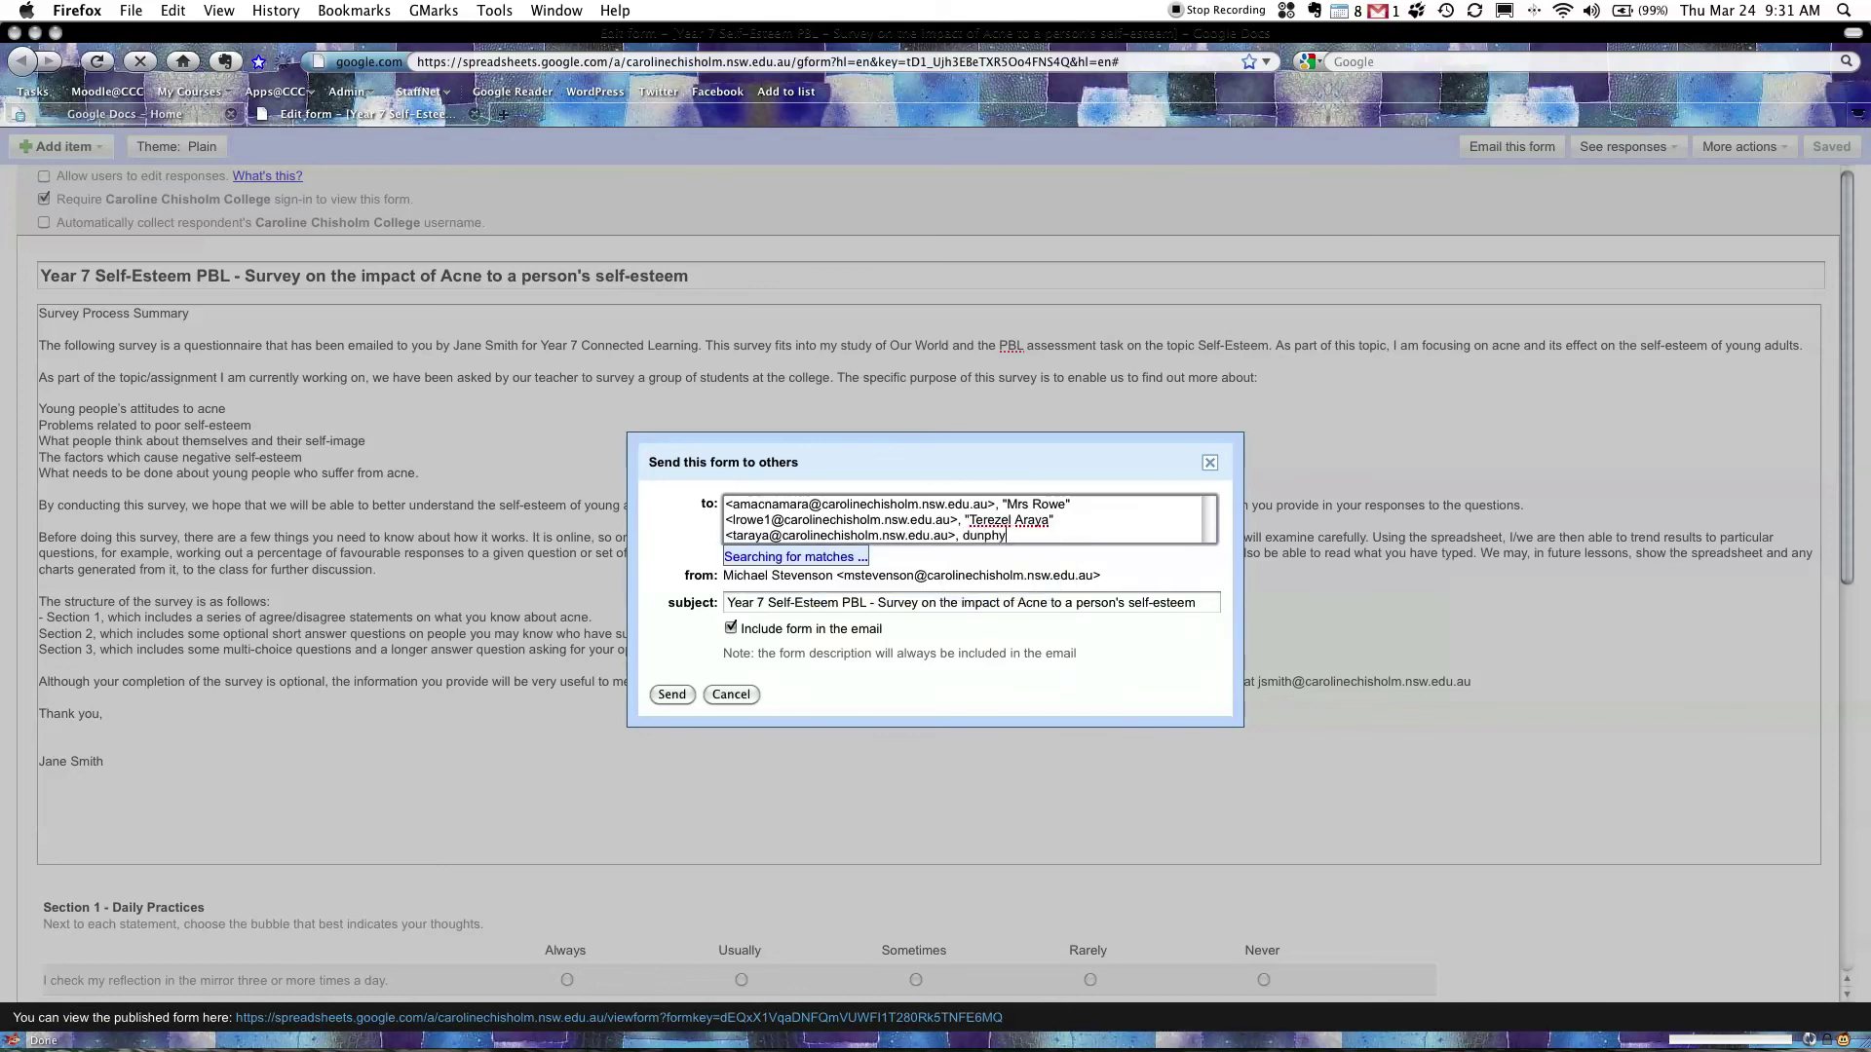
left_click(933, 567)
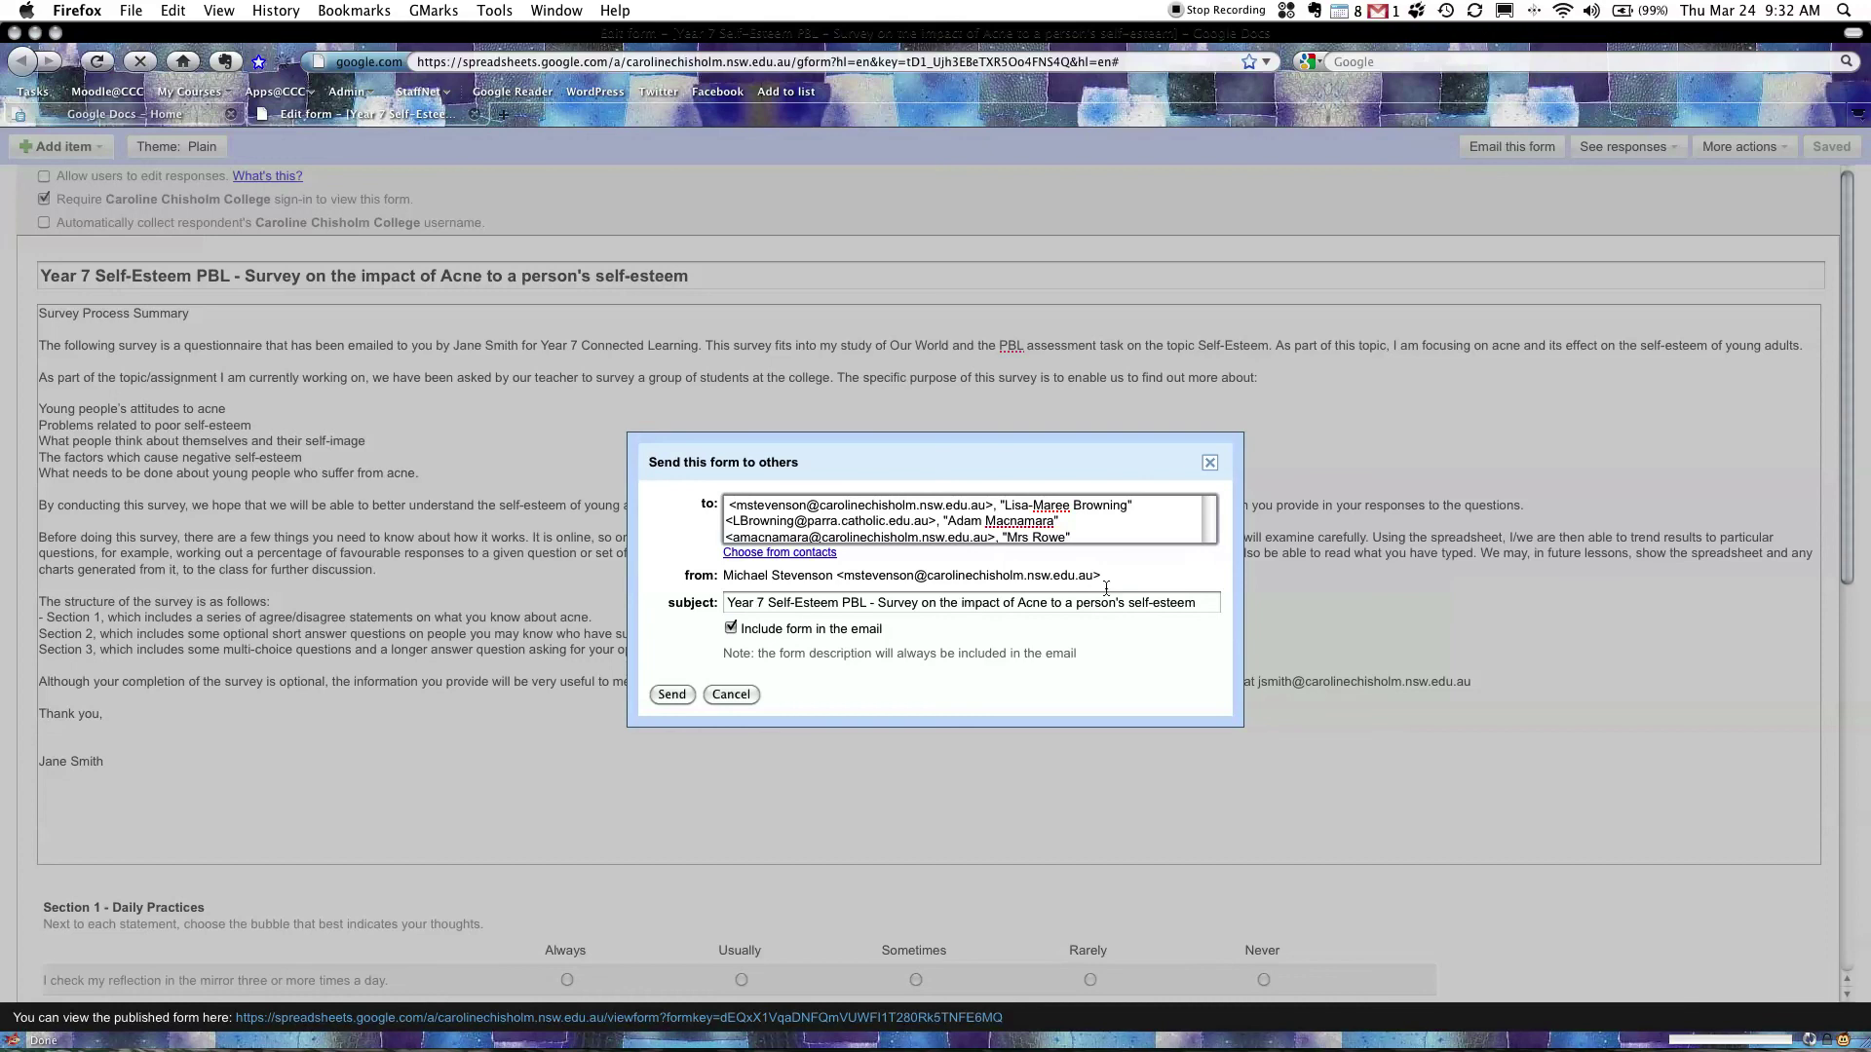
left_click(651, 694)
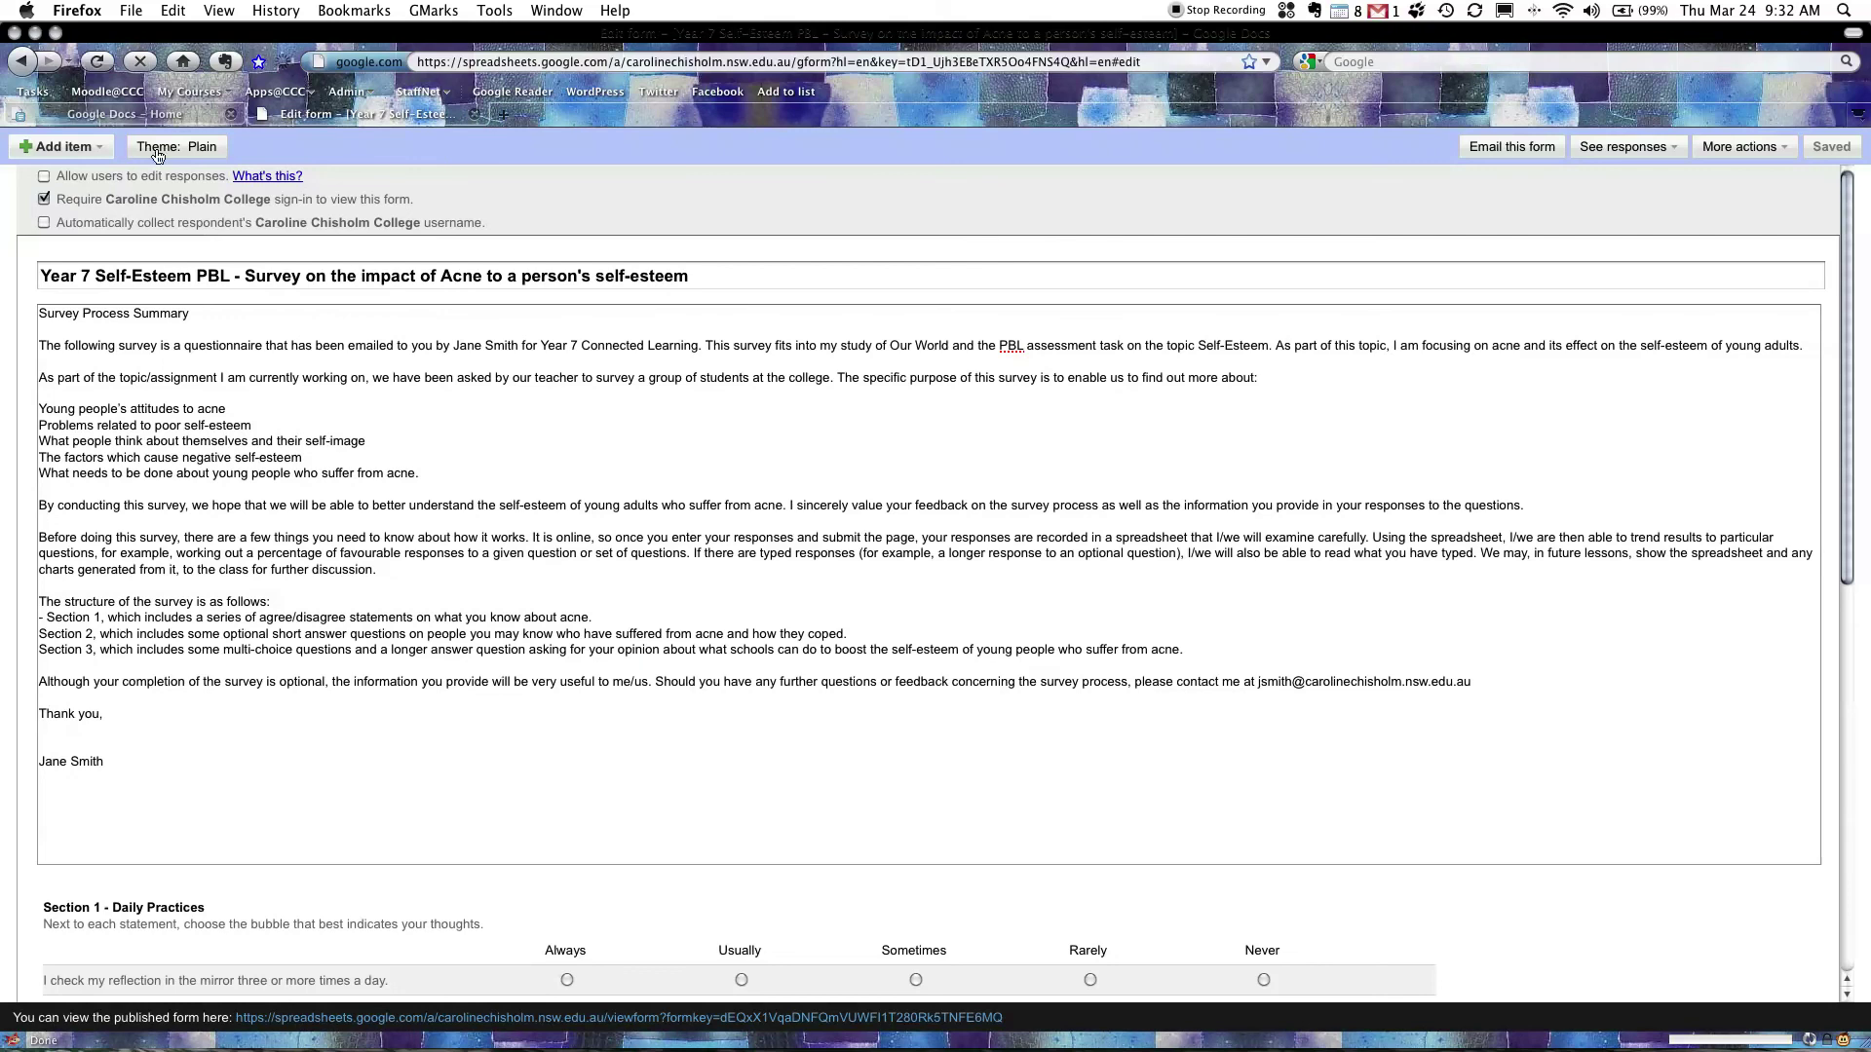
Go from the documents list to Gmail and open the newly received "Year 7 Self-Esteem PBL" survey email
left_click(91, 117)
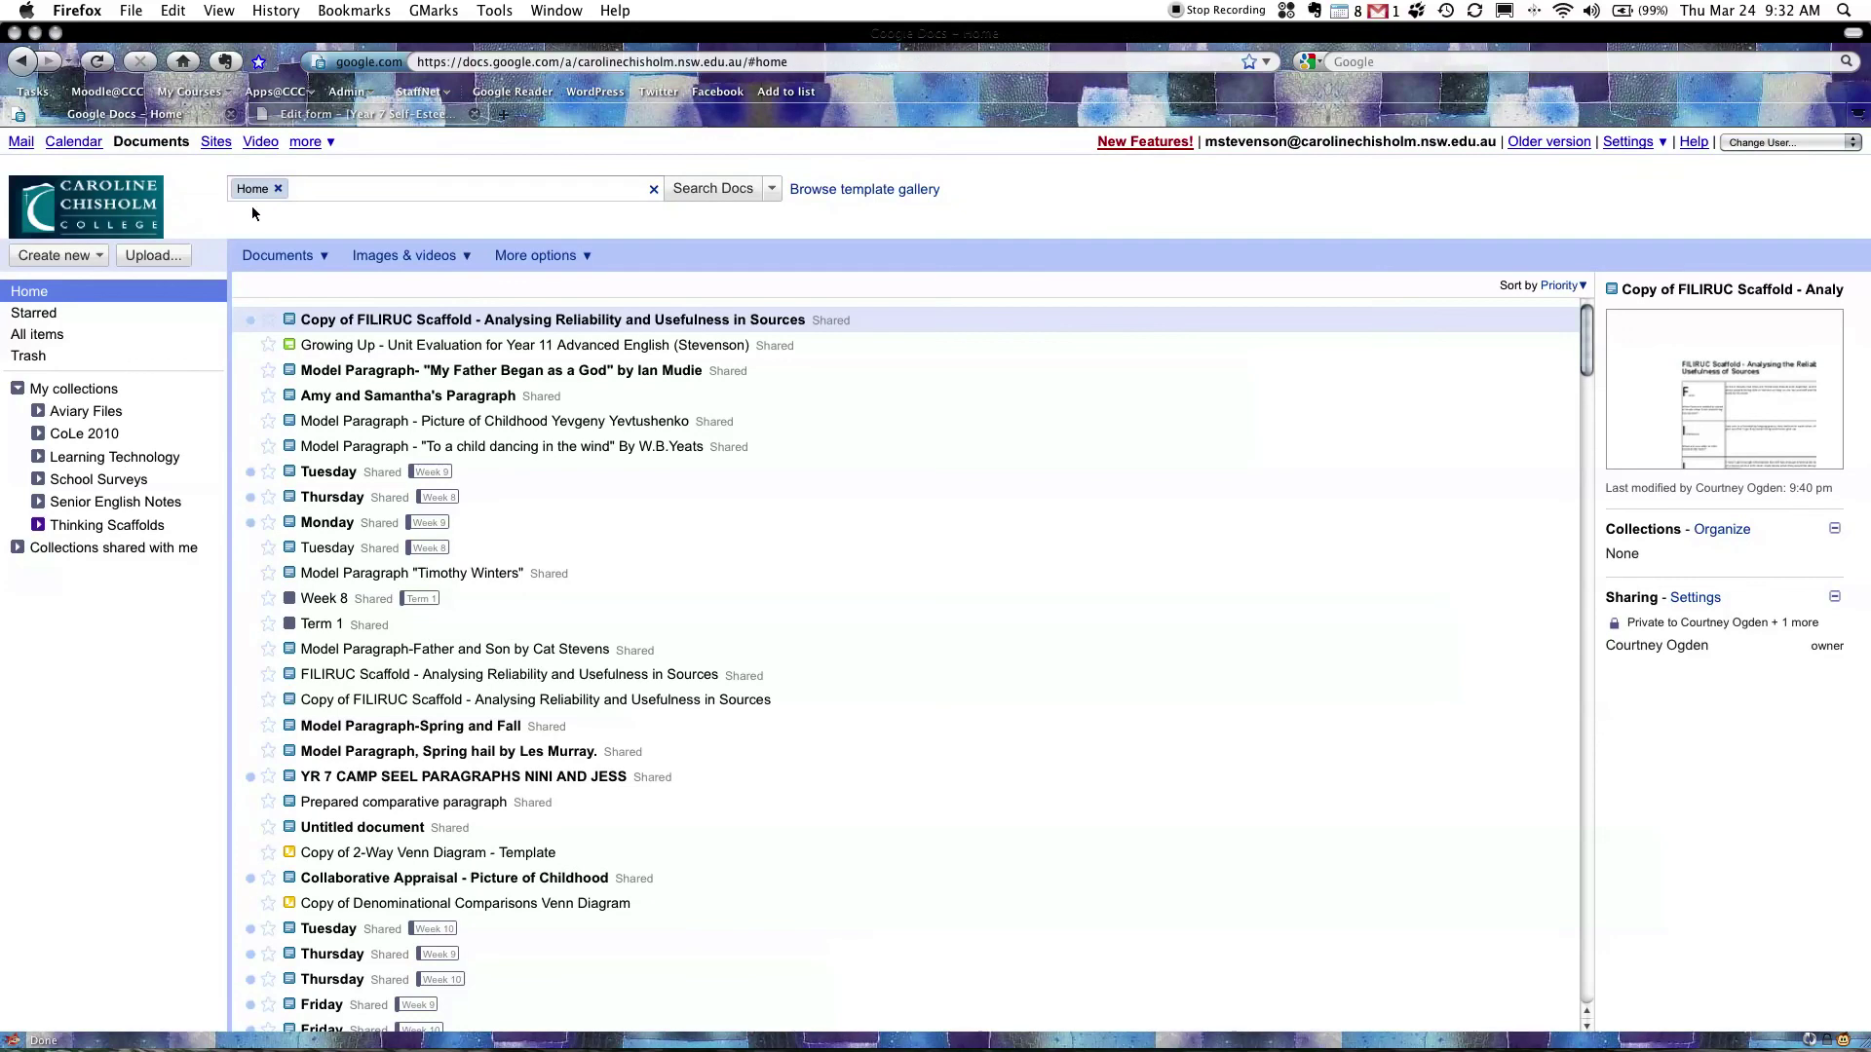
left_click(22, 142)
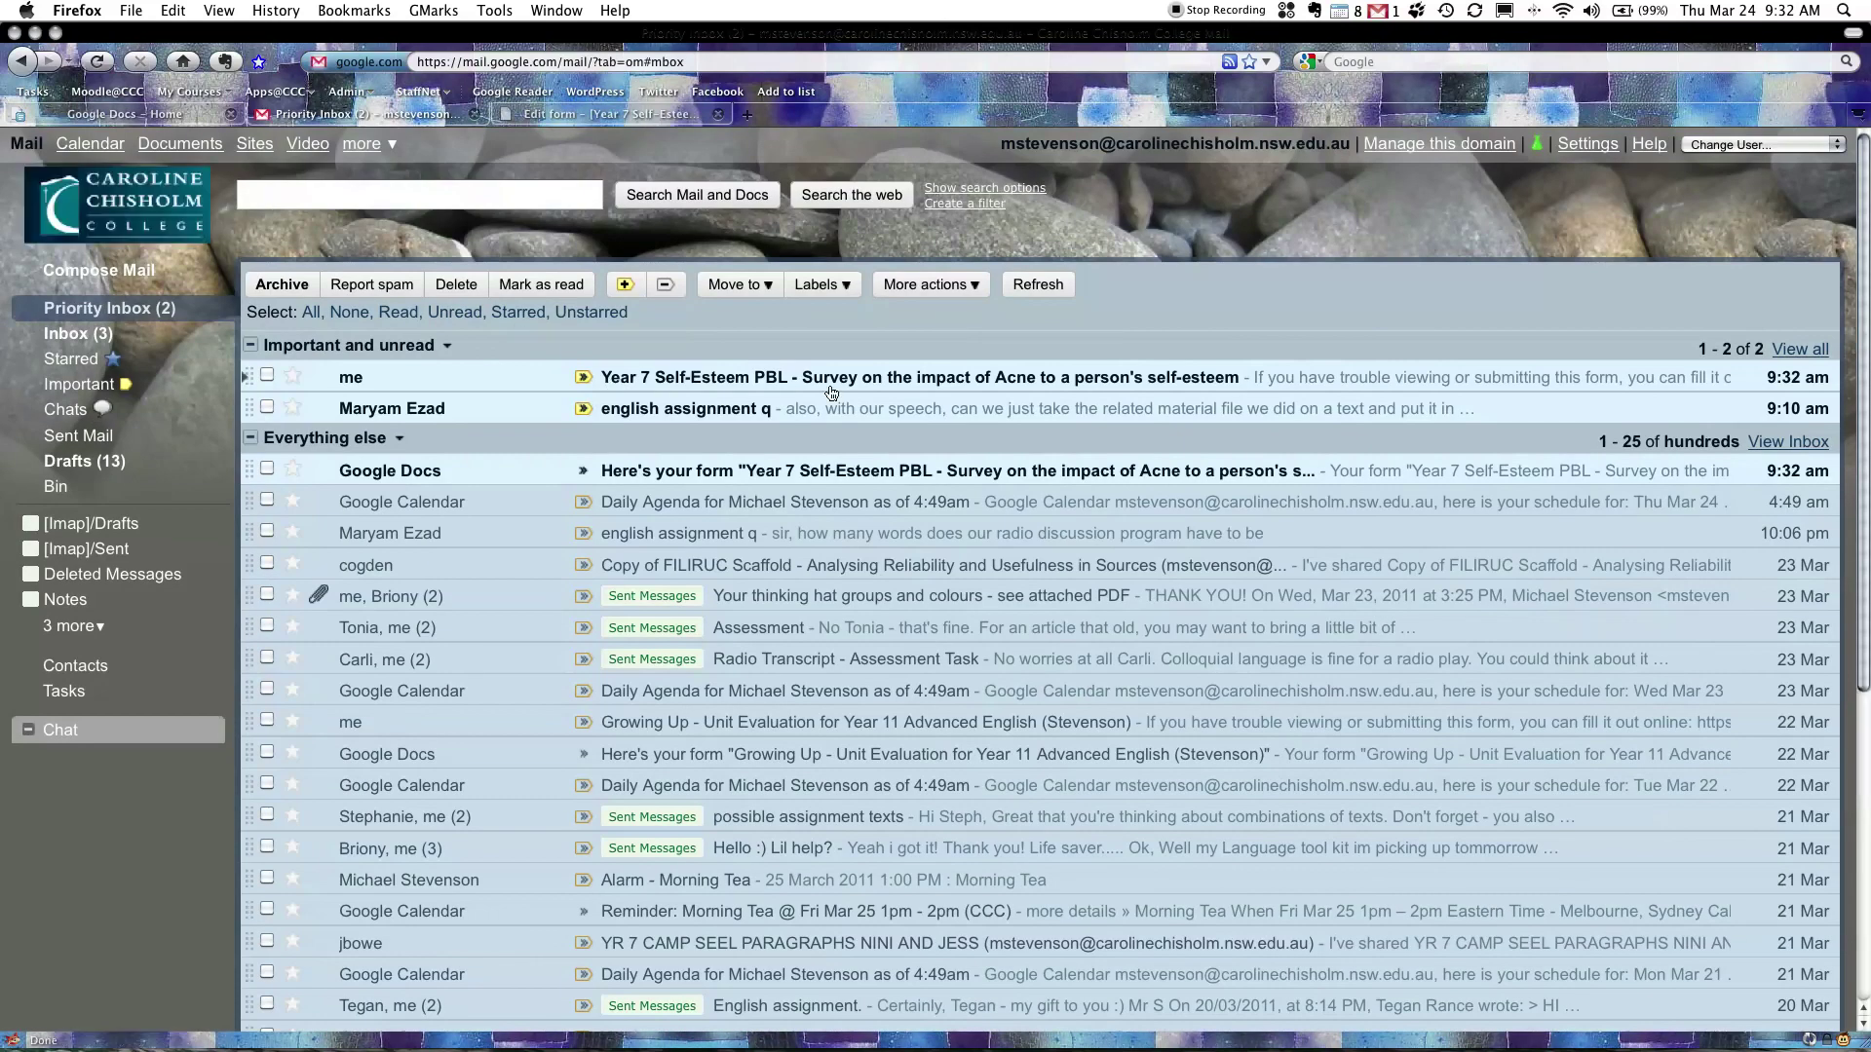
left_click(1140, 392)
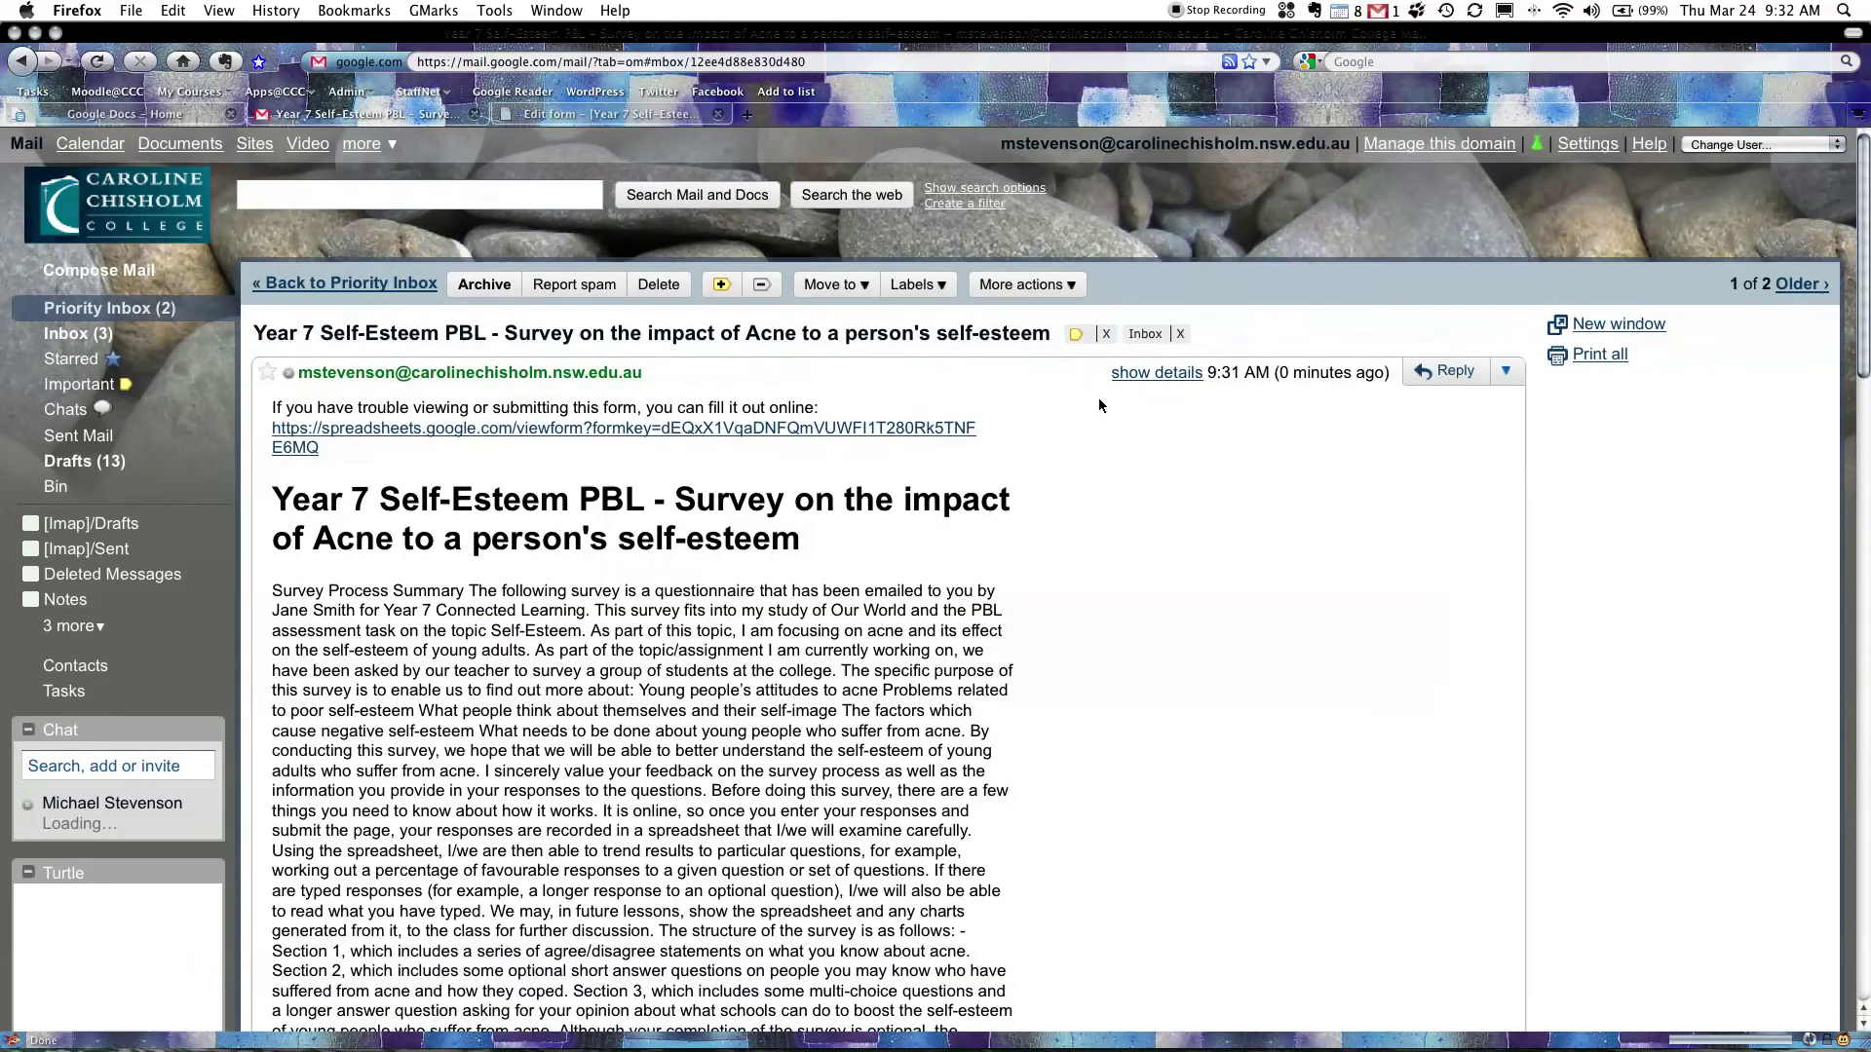
Examine the emailed survey, from the process summary through the Section 1 statement grid and the Optional Information box to Section 2
scroll(516, 612, "down", 2)
scroll(517, 612, "down", 2)
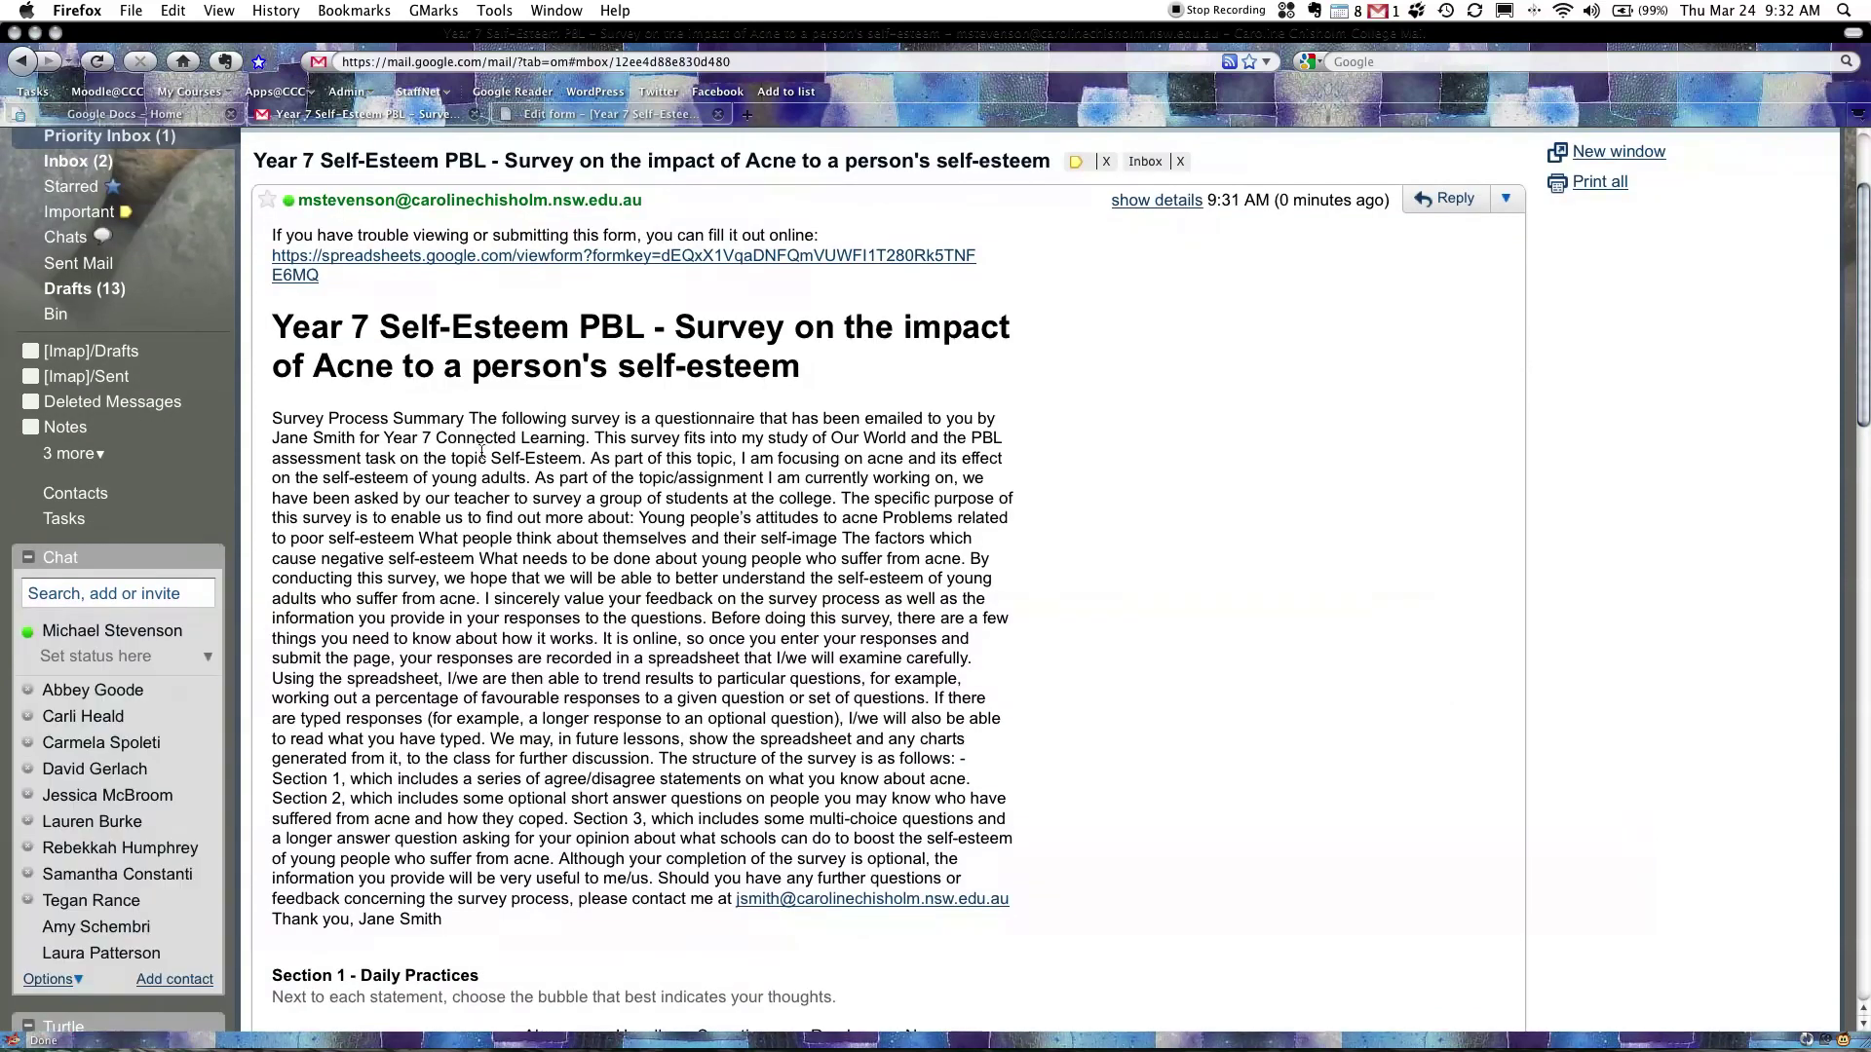
scroll(492, 451, "down", 1)
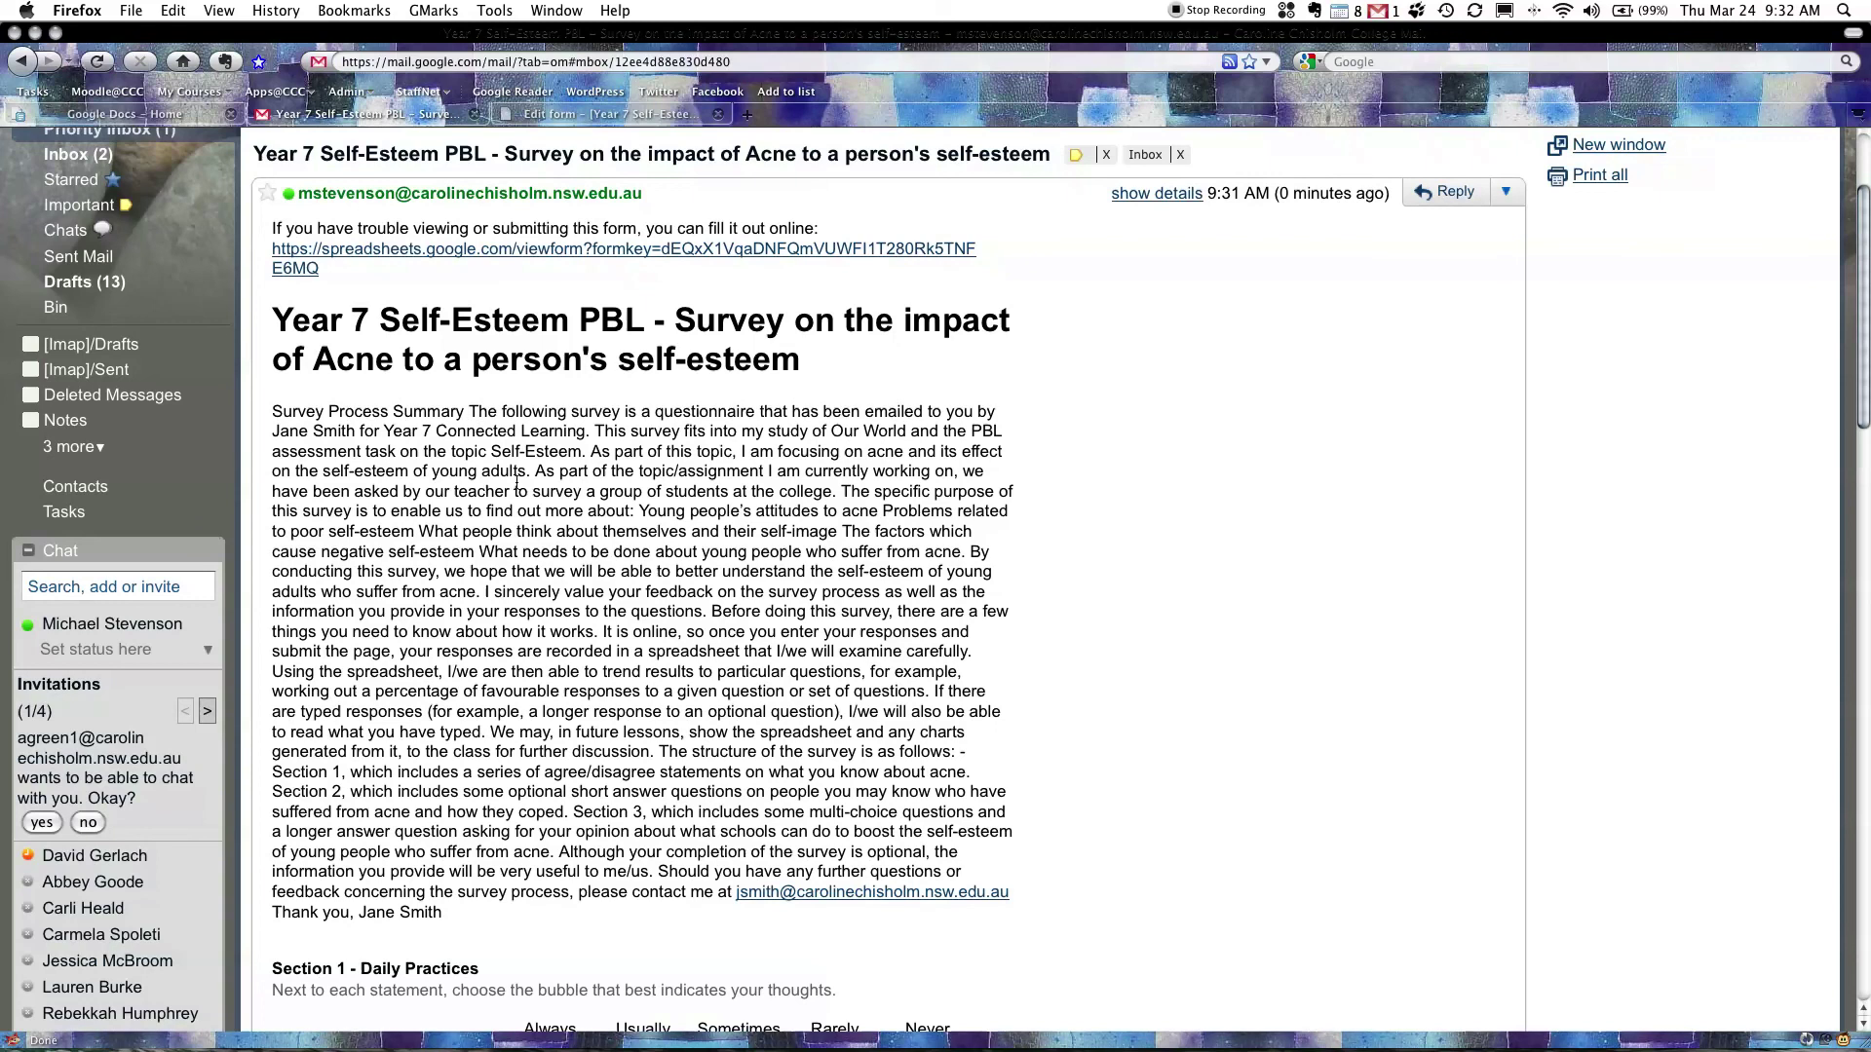
scroll(520, 502, "down", 5)
scroll(521, 502, "down", 7)
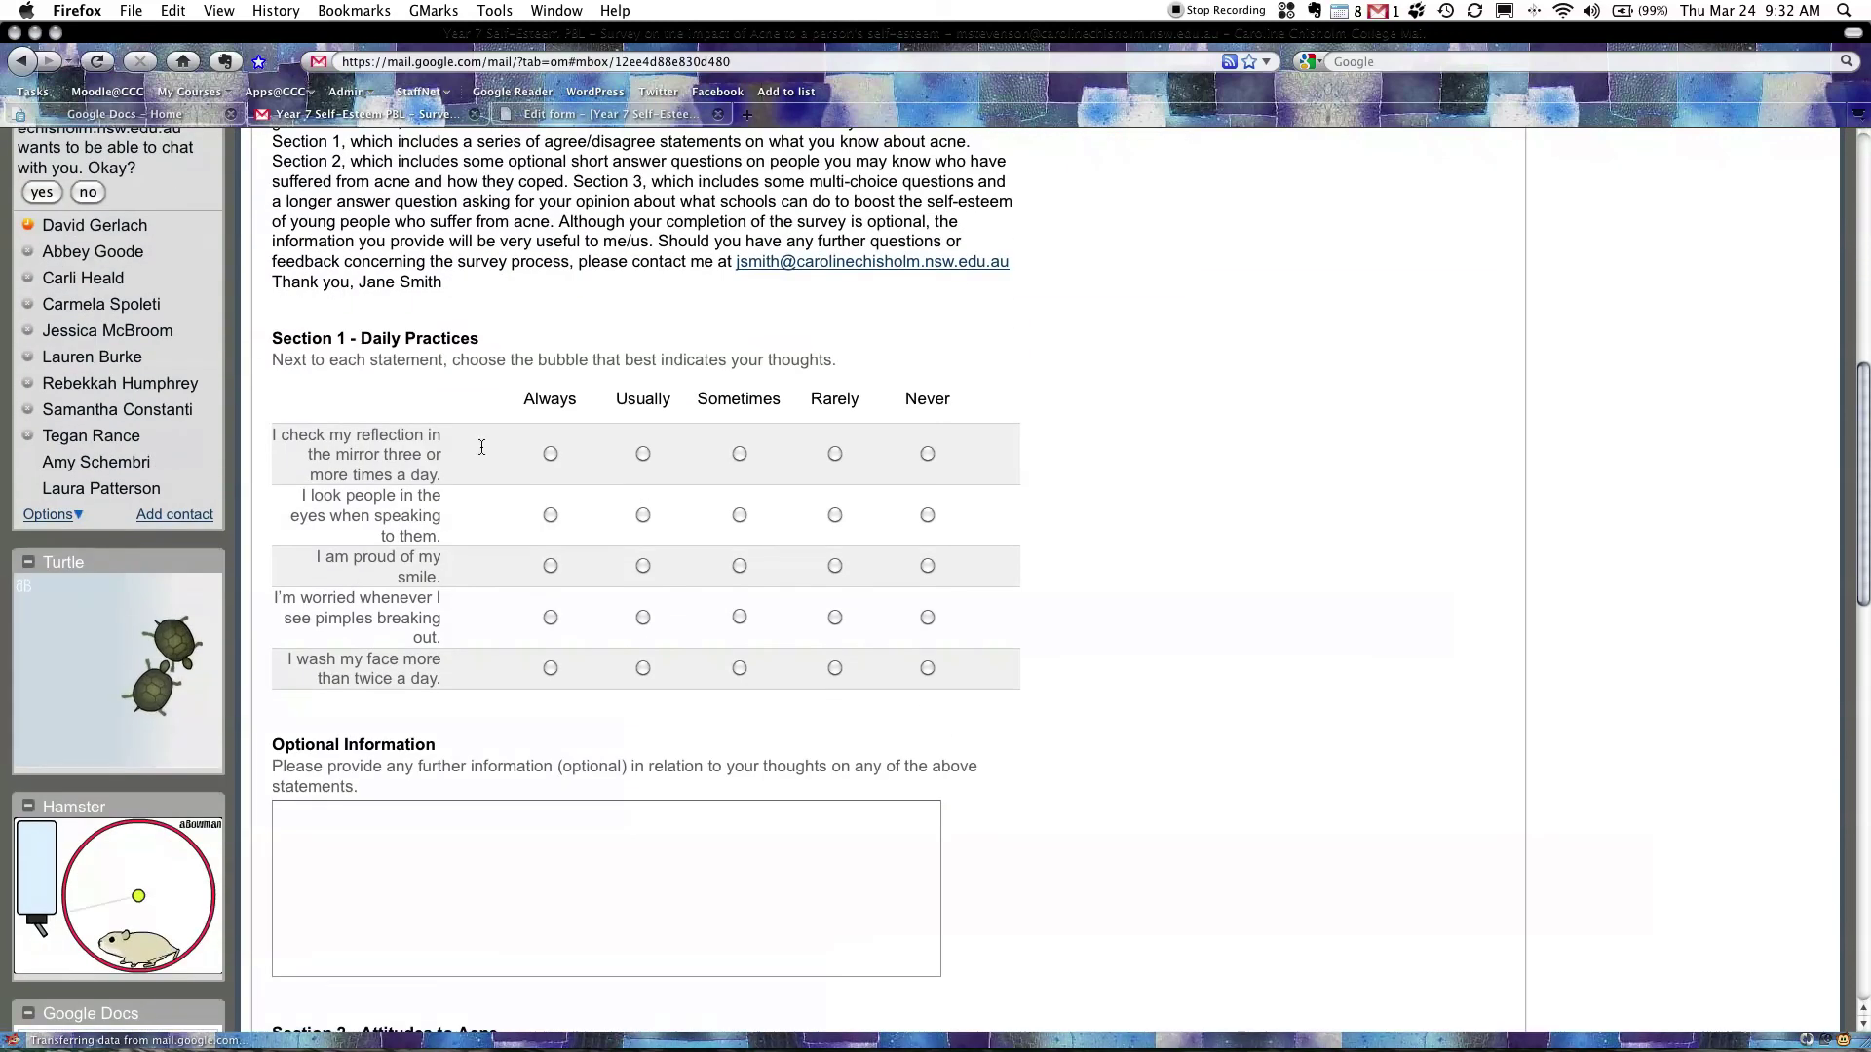
left_click_drag(283, 437, 431, 466)
left_click(613, 461)
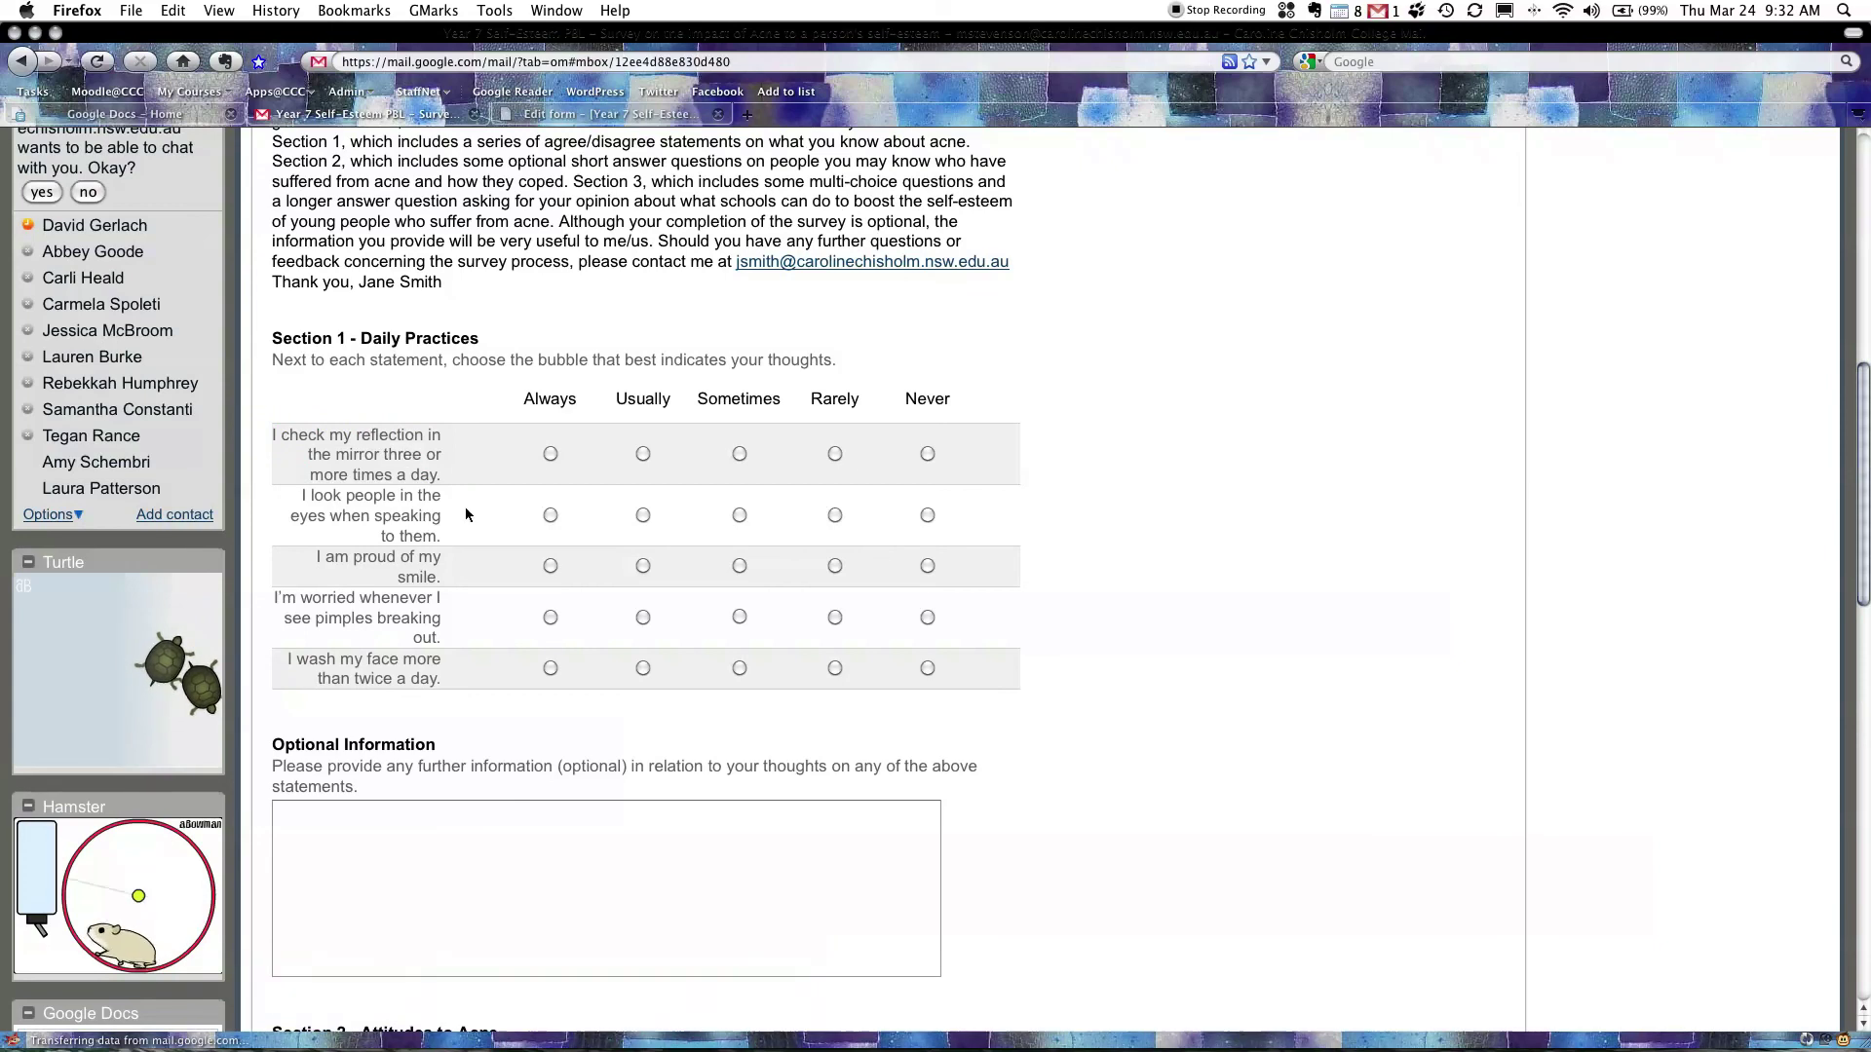
scroll(466, 507, "down", 2)
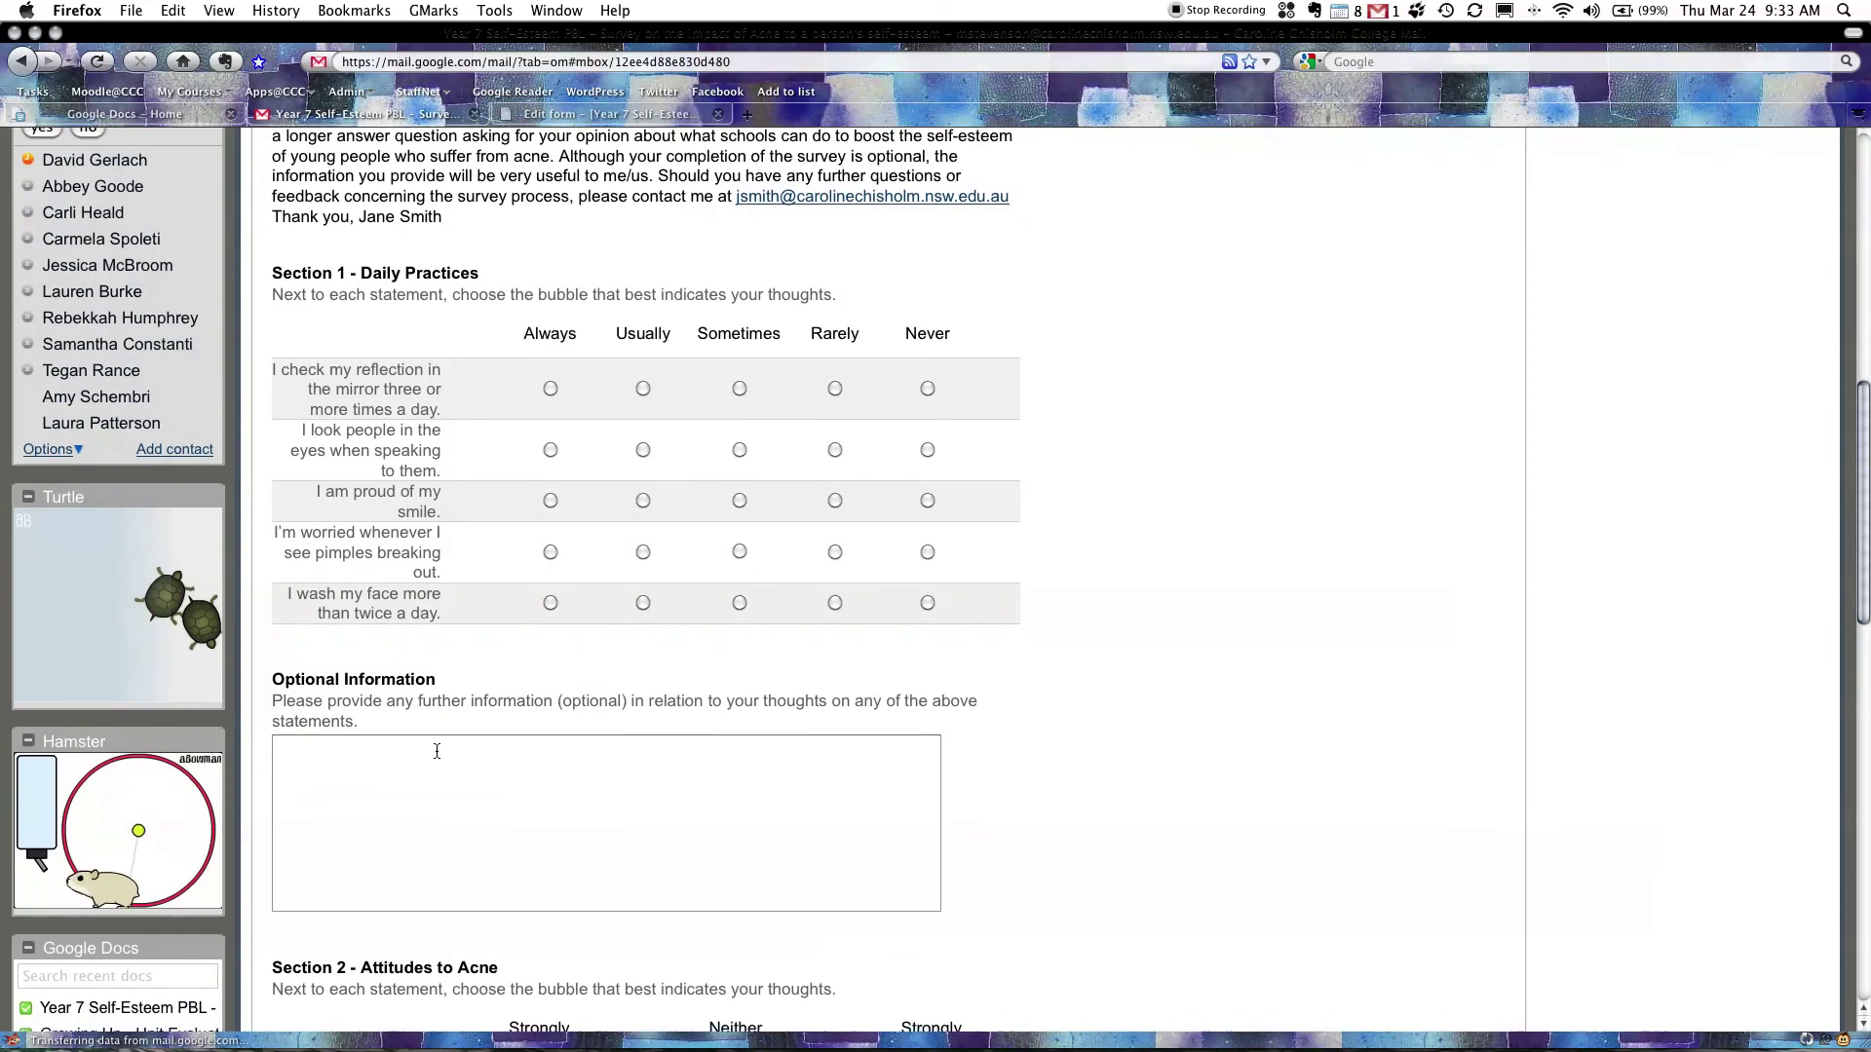
scroll(476, 733, "down", 3)
scroll(478, 737, "down", 1)
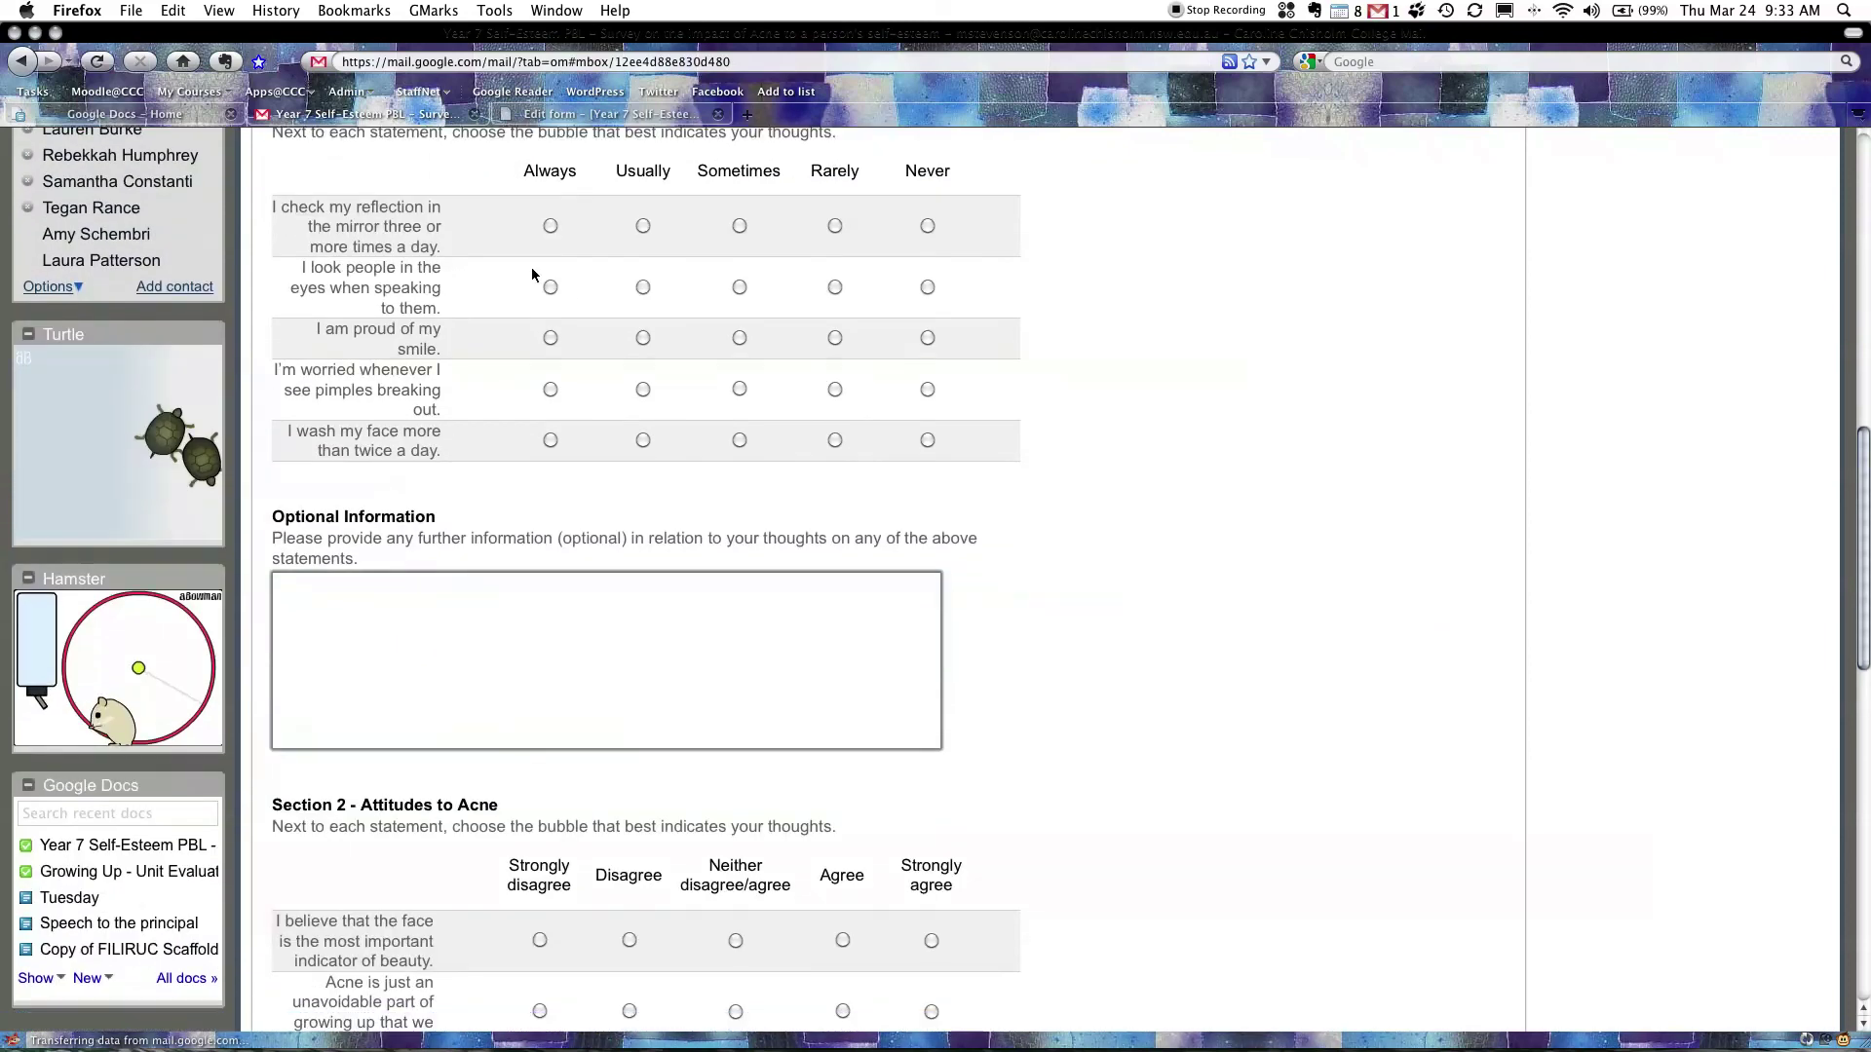
Answer the five Section 1 - Daily Practices statements in order with Usually, Usually, Sometimes, Always and Sometimes
scroll(546, 243, "up", 1)
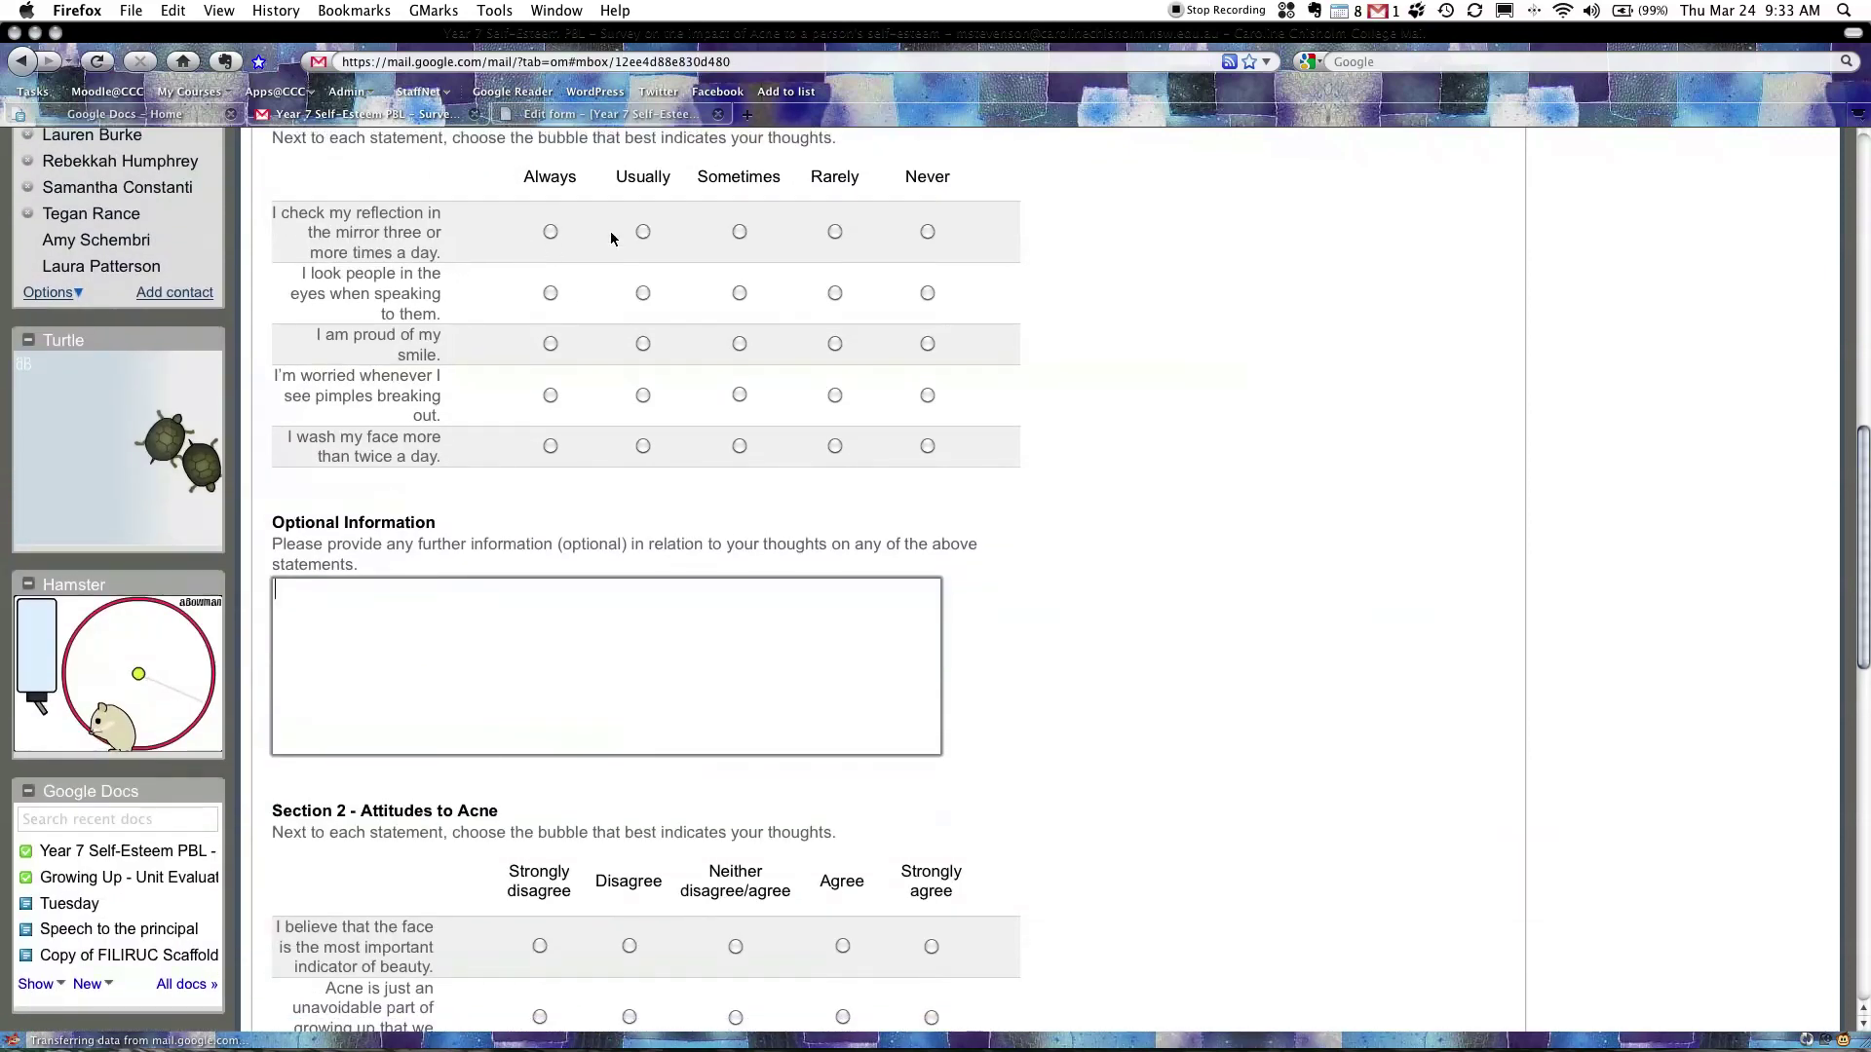
left_click(643, 235)
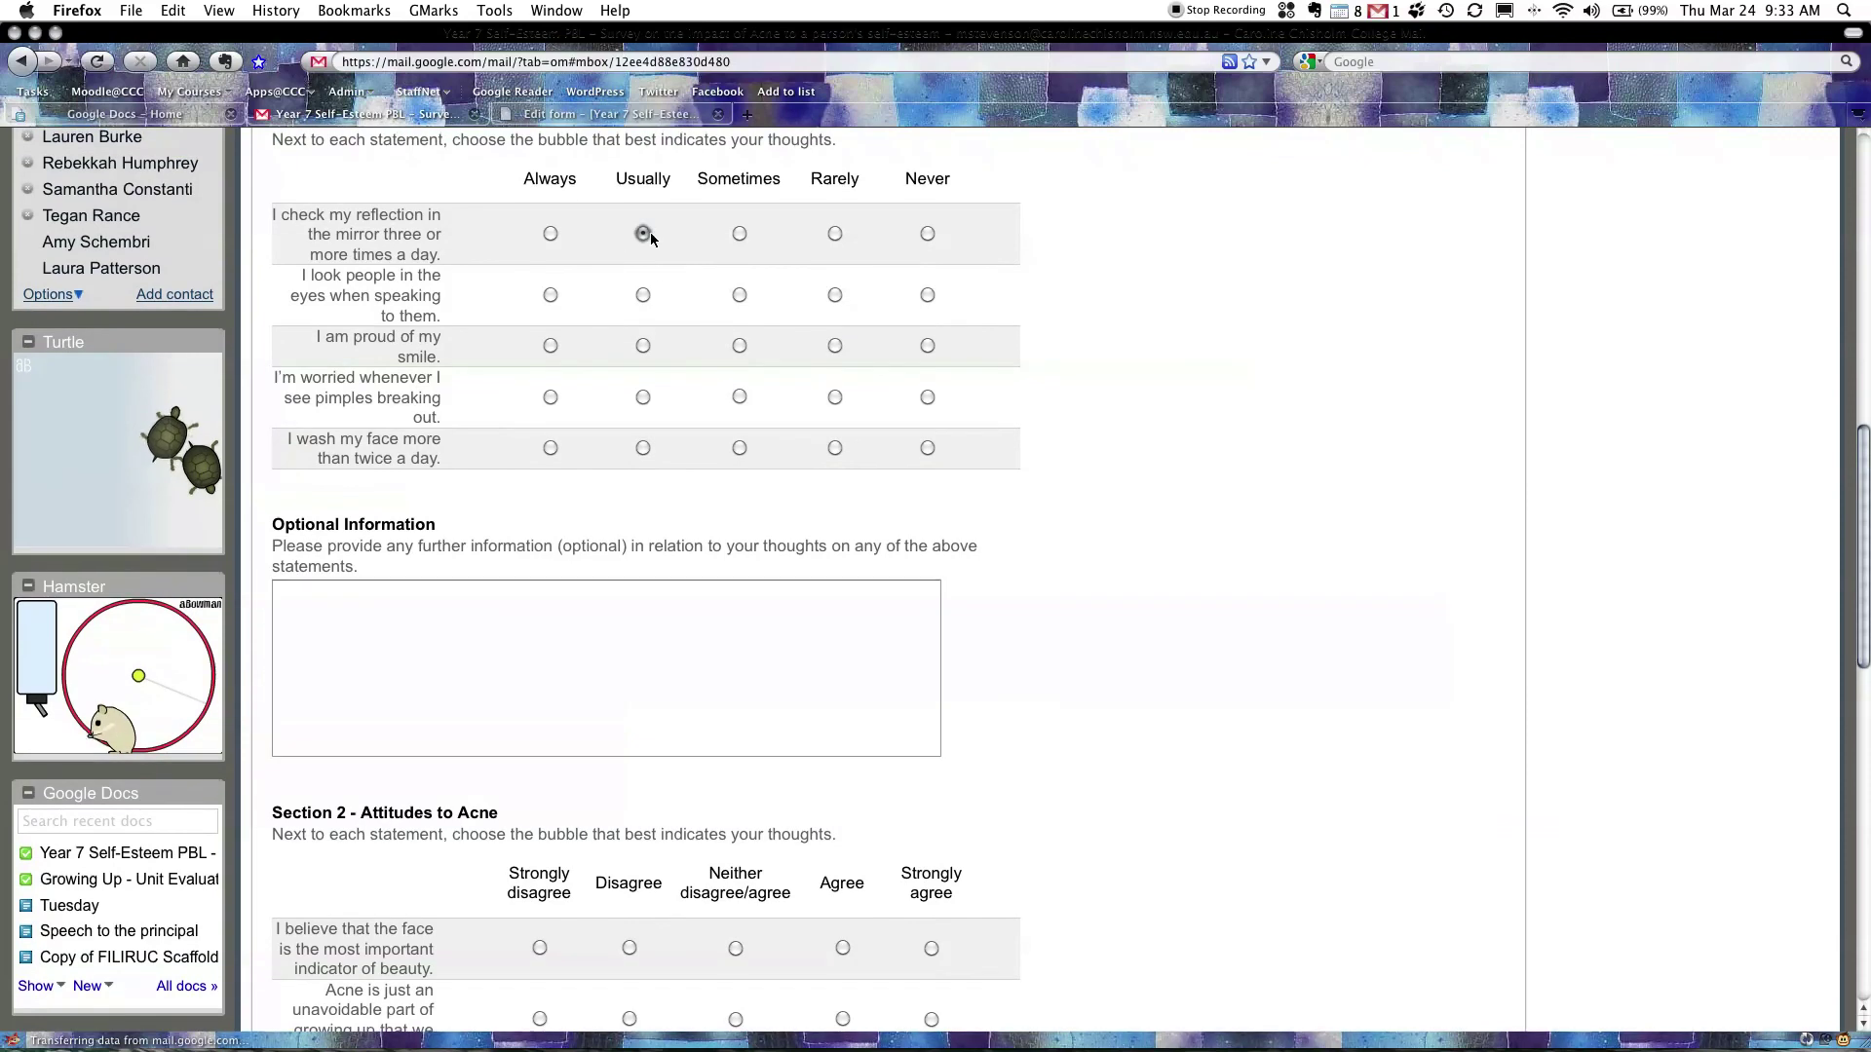
left_click(644, 295)
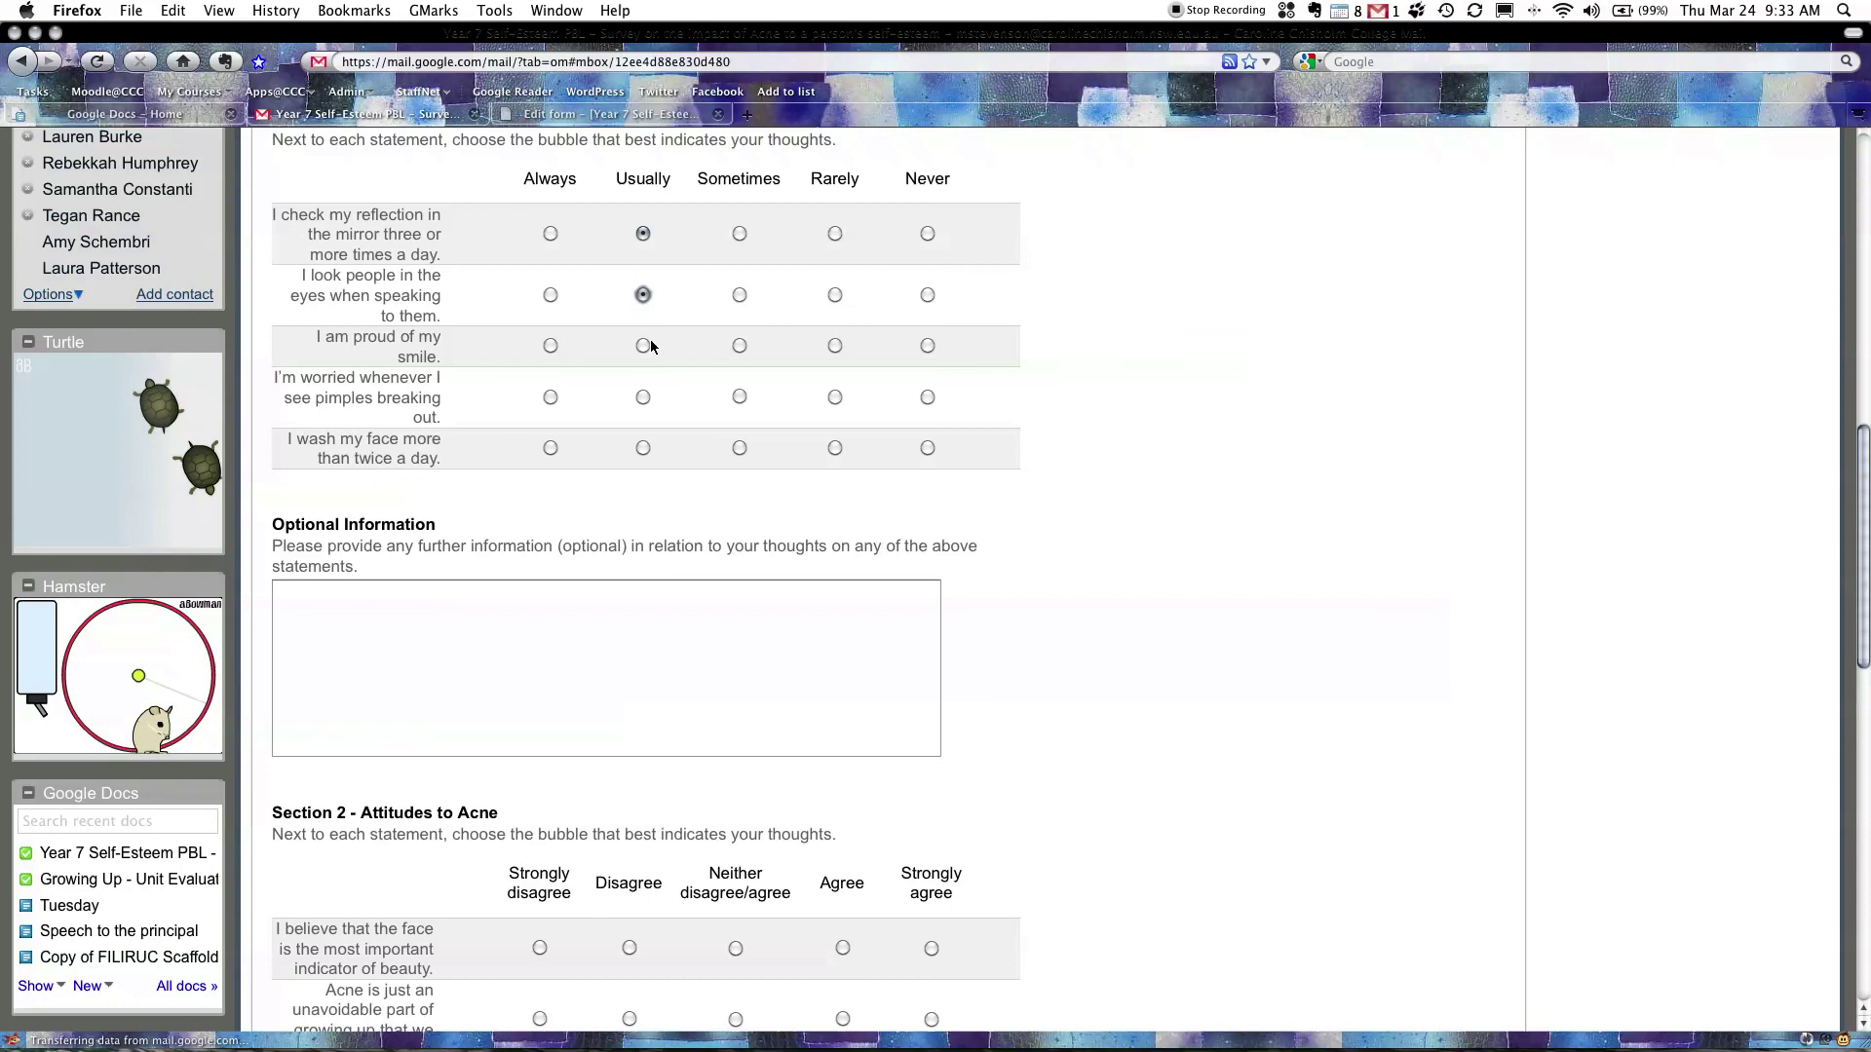
left_click(739, 346)
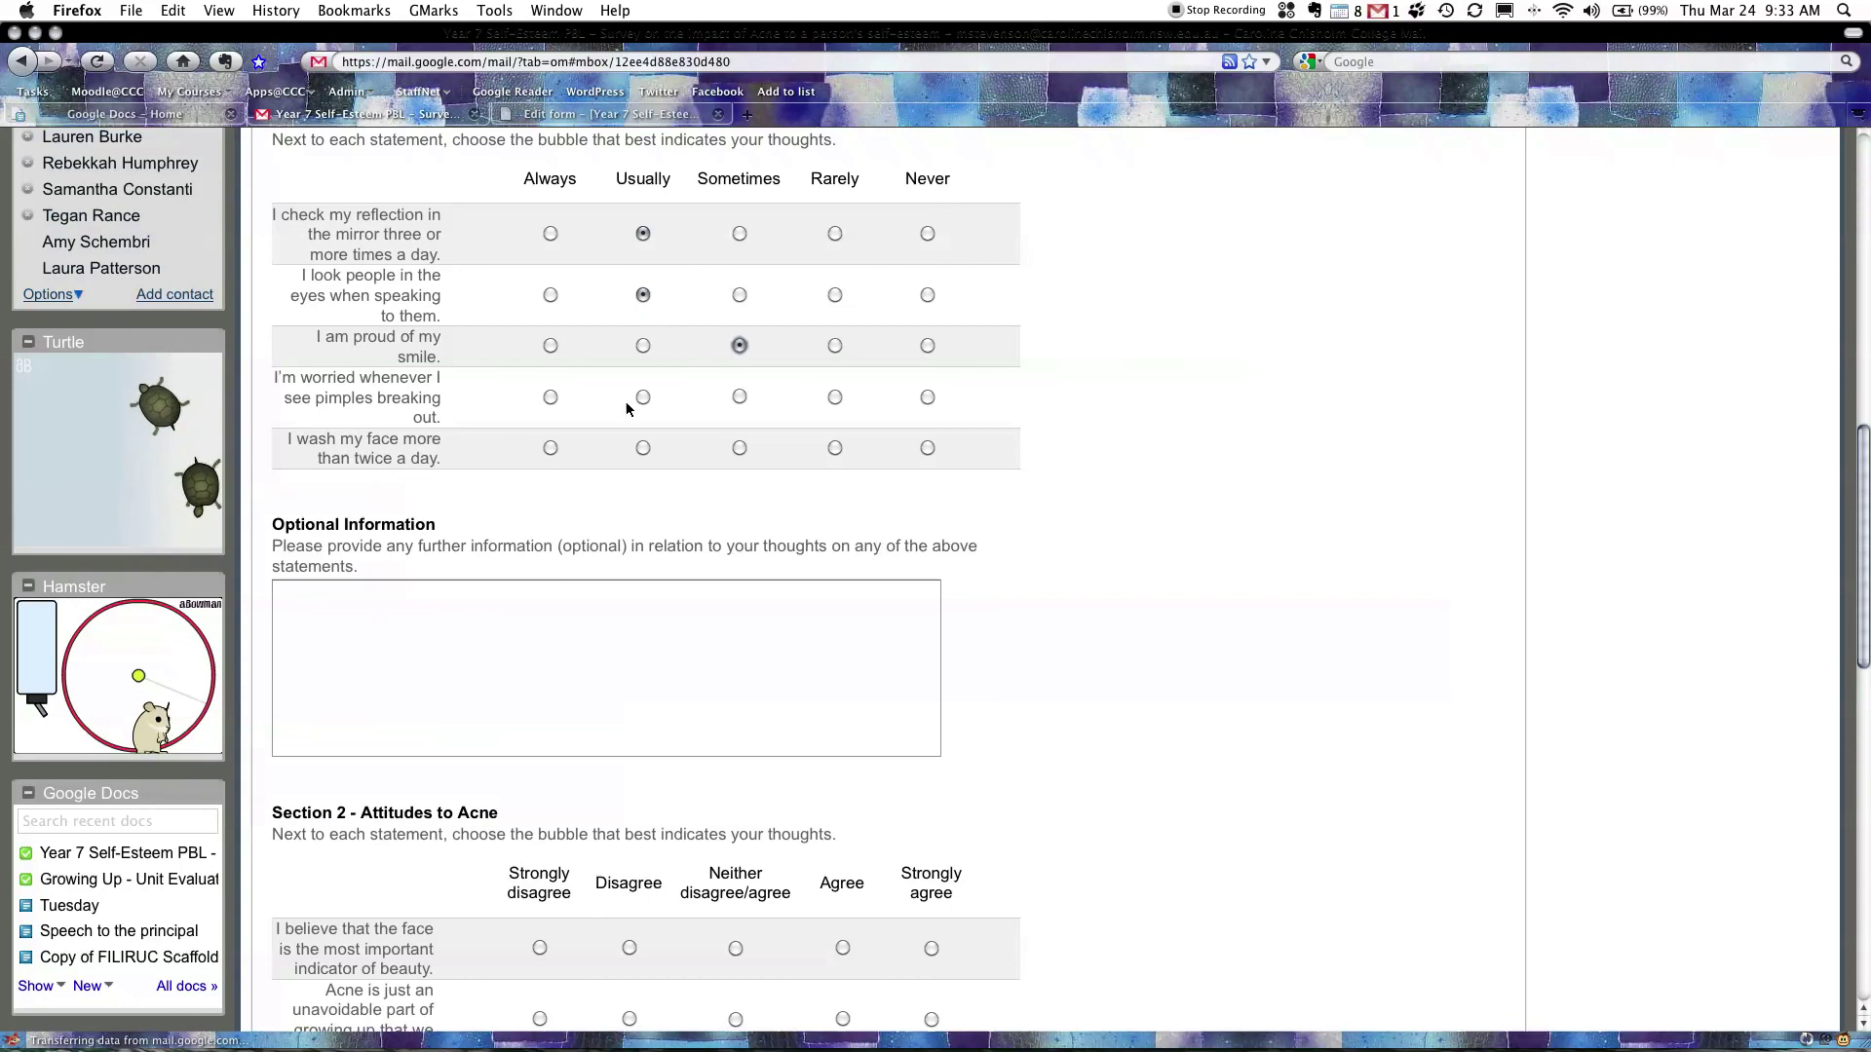
left_click(550, 398)
left_click(740, 448)
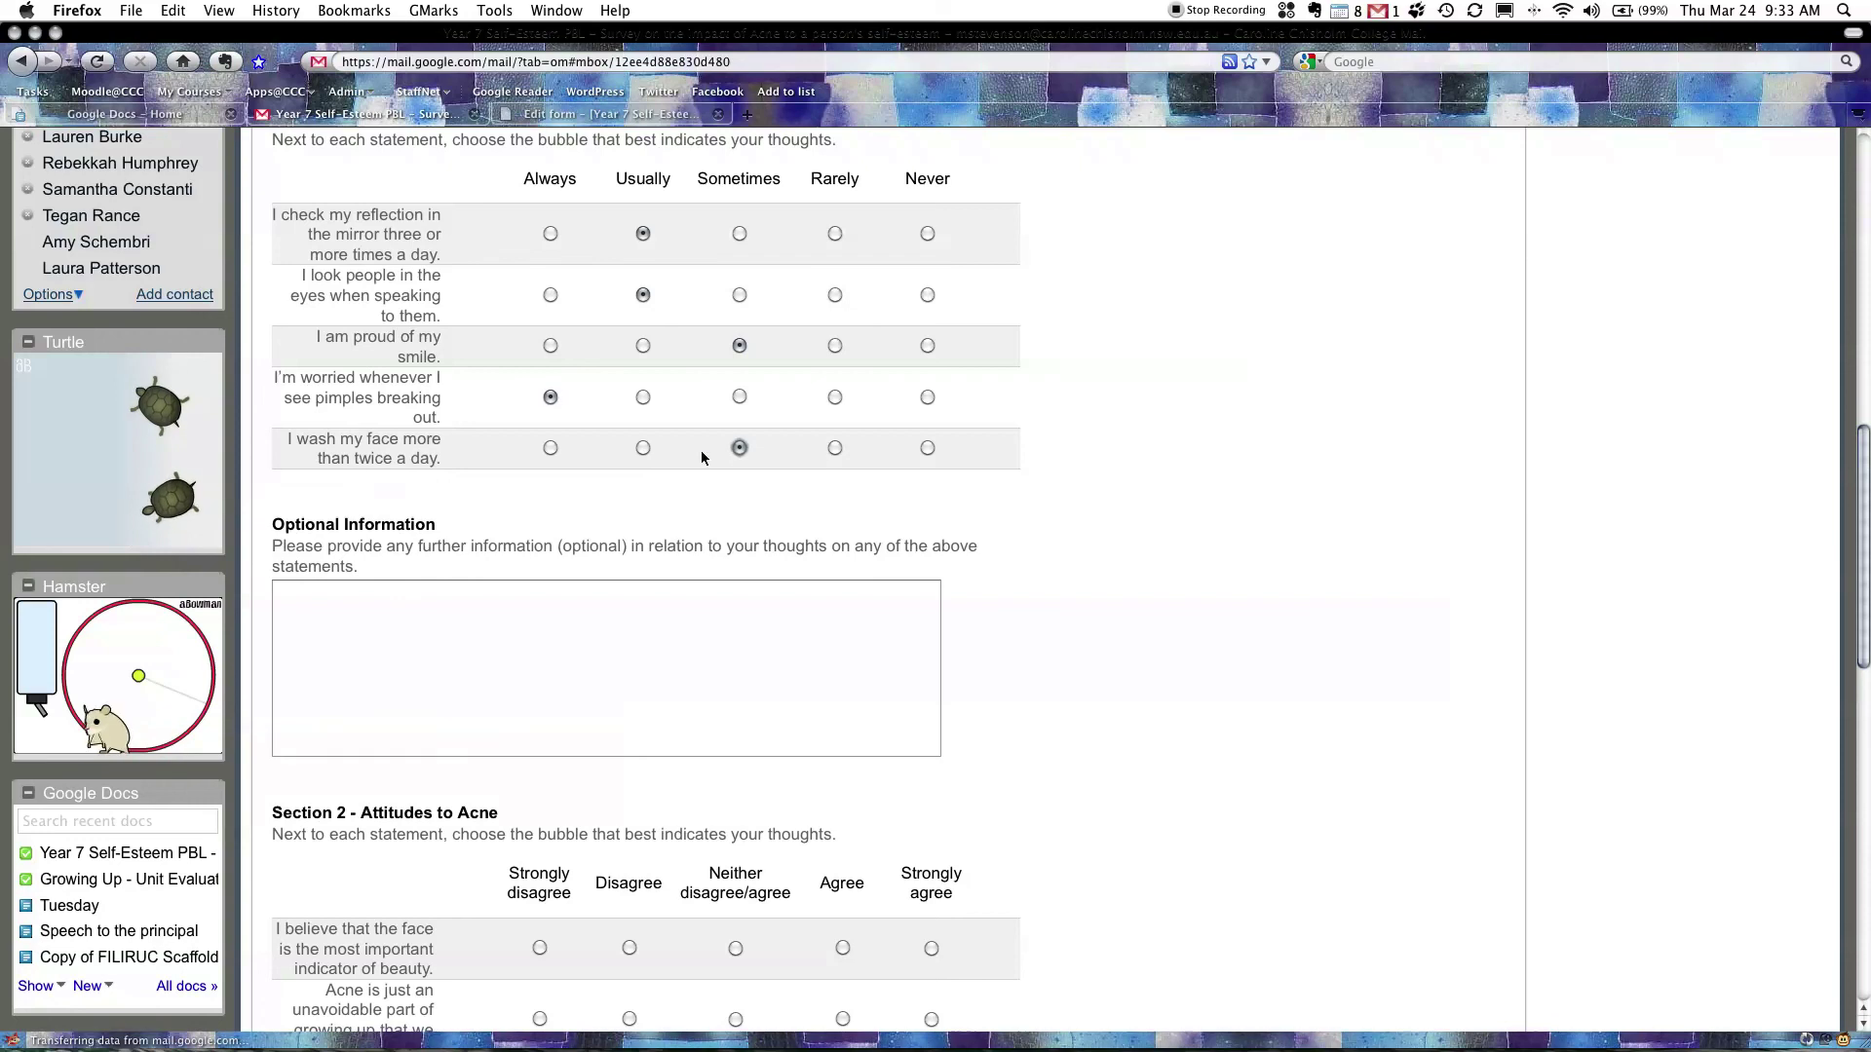
Answer the five Section 2 - Attitudes to Acne statements in order with Agree, Disagree, Strongly agree, Neither disagree/agree and Strongly agree
scroll(575, 585, "down", 1)
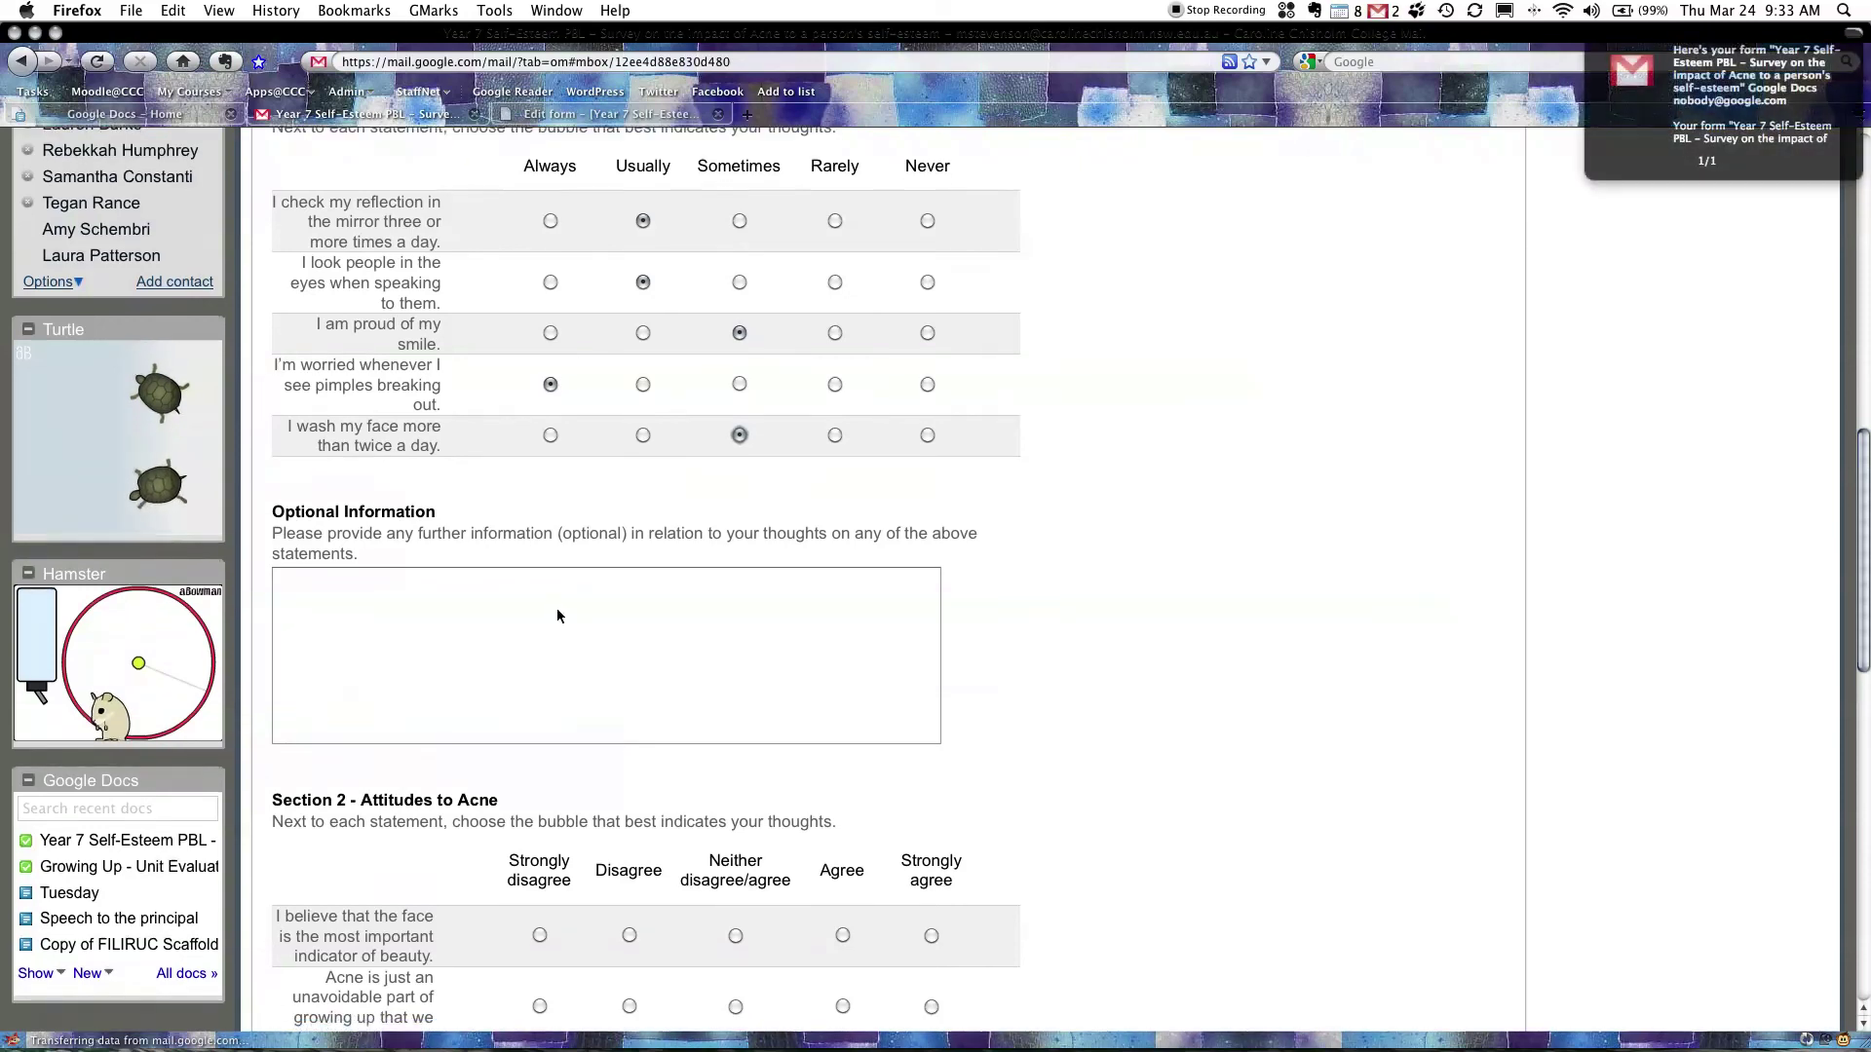
scroll(557, 613, "down", 5)
scroll(558, 613, "down", 5)
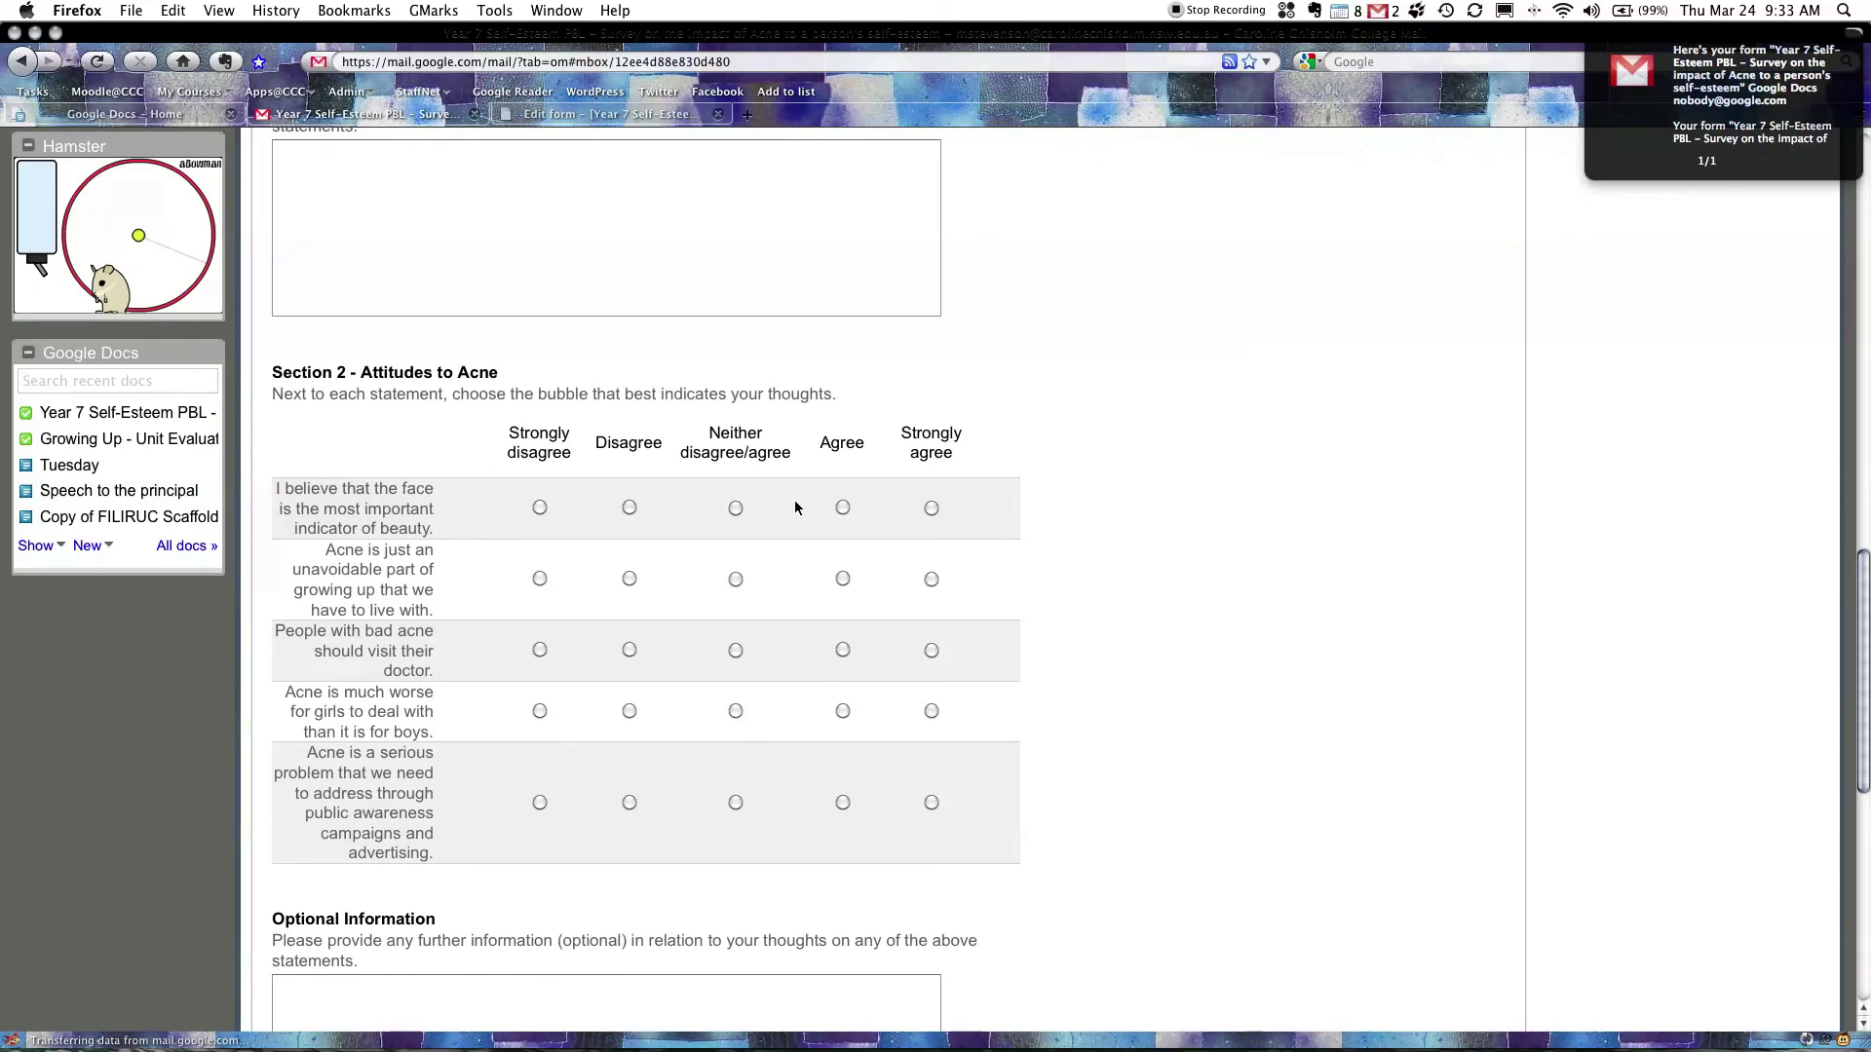
left_click(842, 507)
left_click(629, 579)
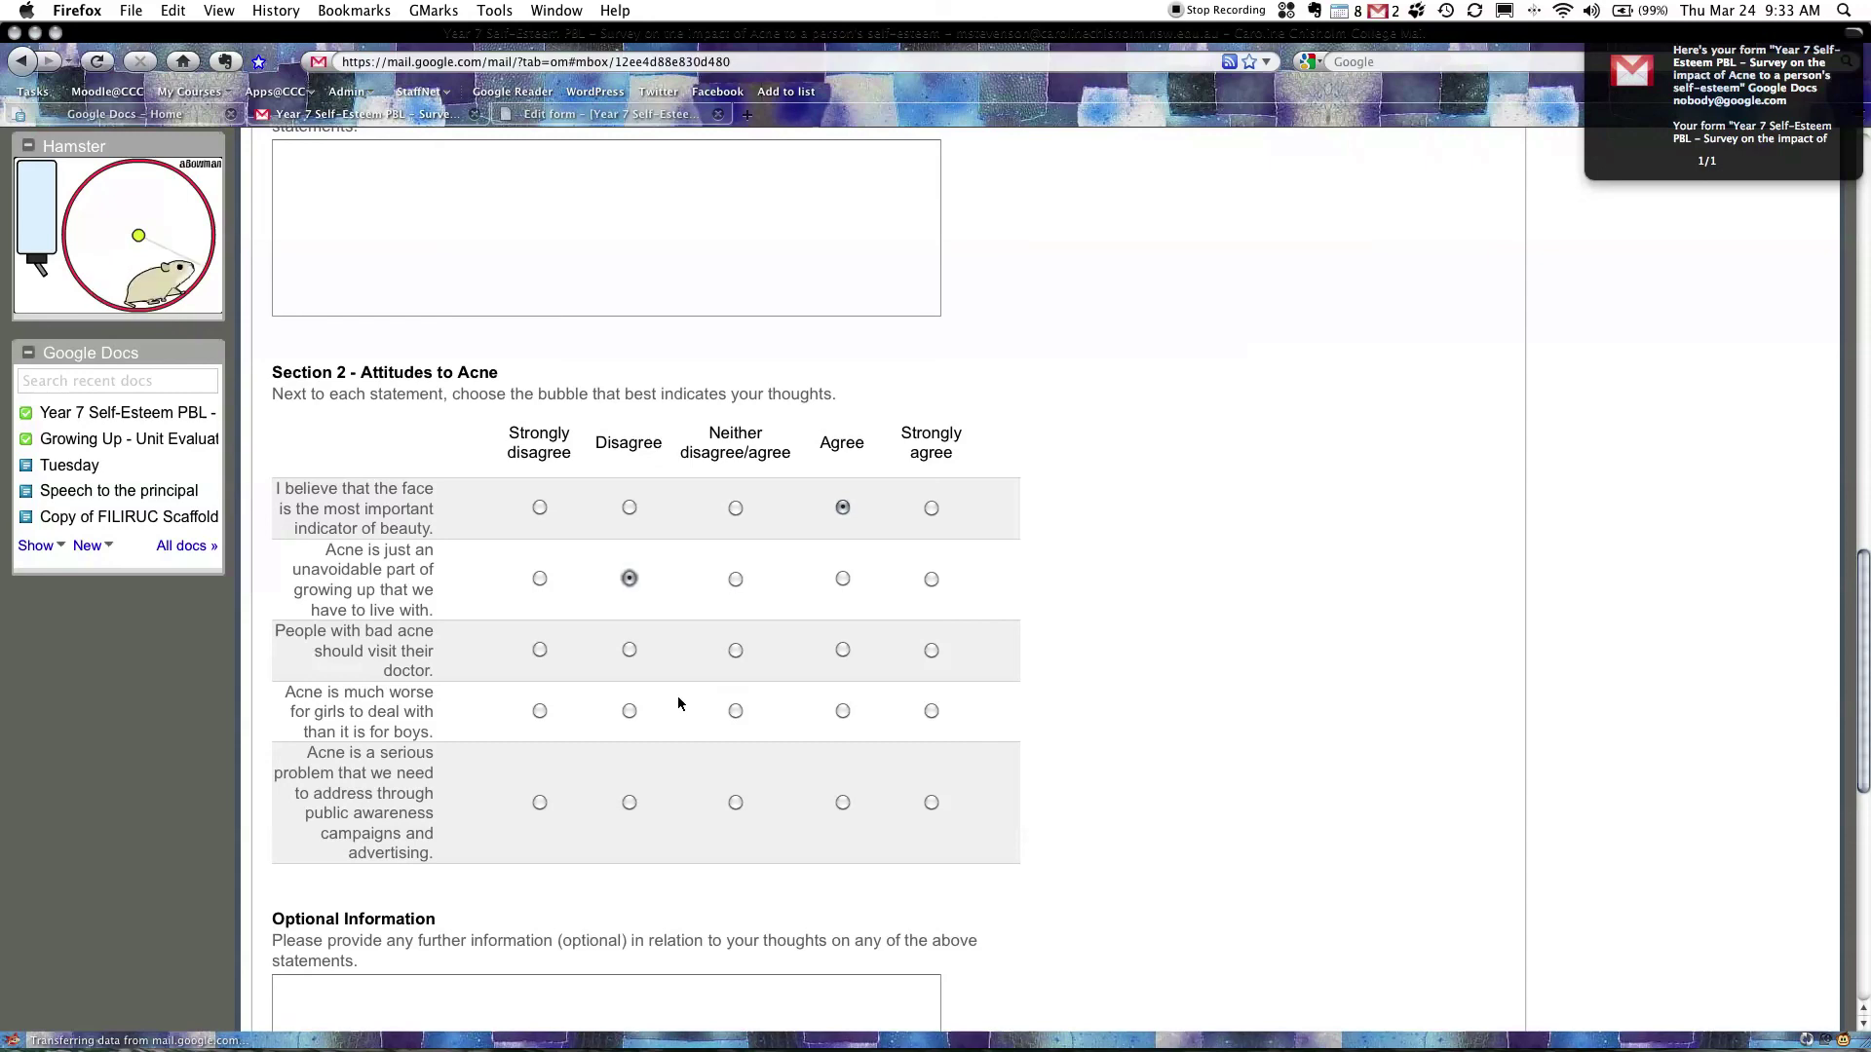
left_click(933, 651)
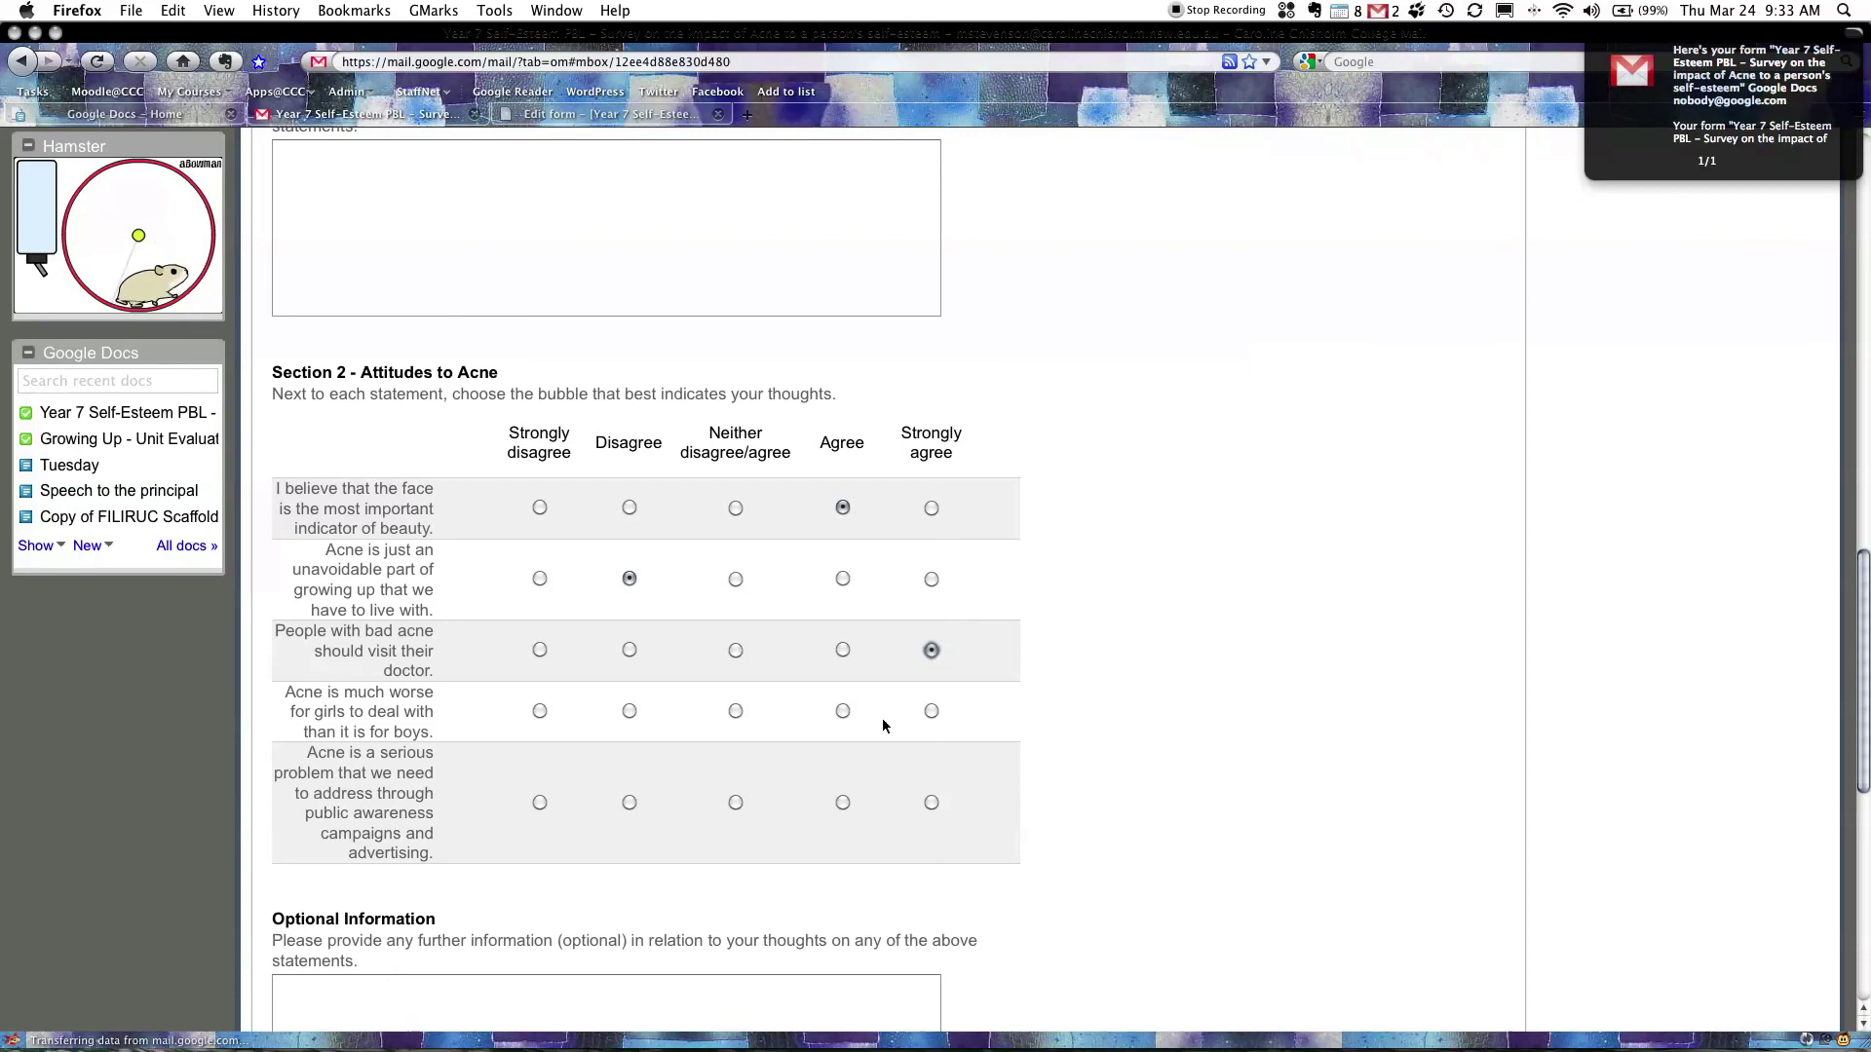
left_click(737, 713)
left_click(932, 803)
Submit the completed survey from the email and accept sending the information to an external page
scroll(740, 868, "down", 1)
scroll(710, 873, "down", 10)
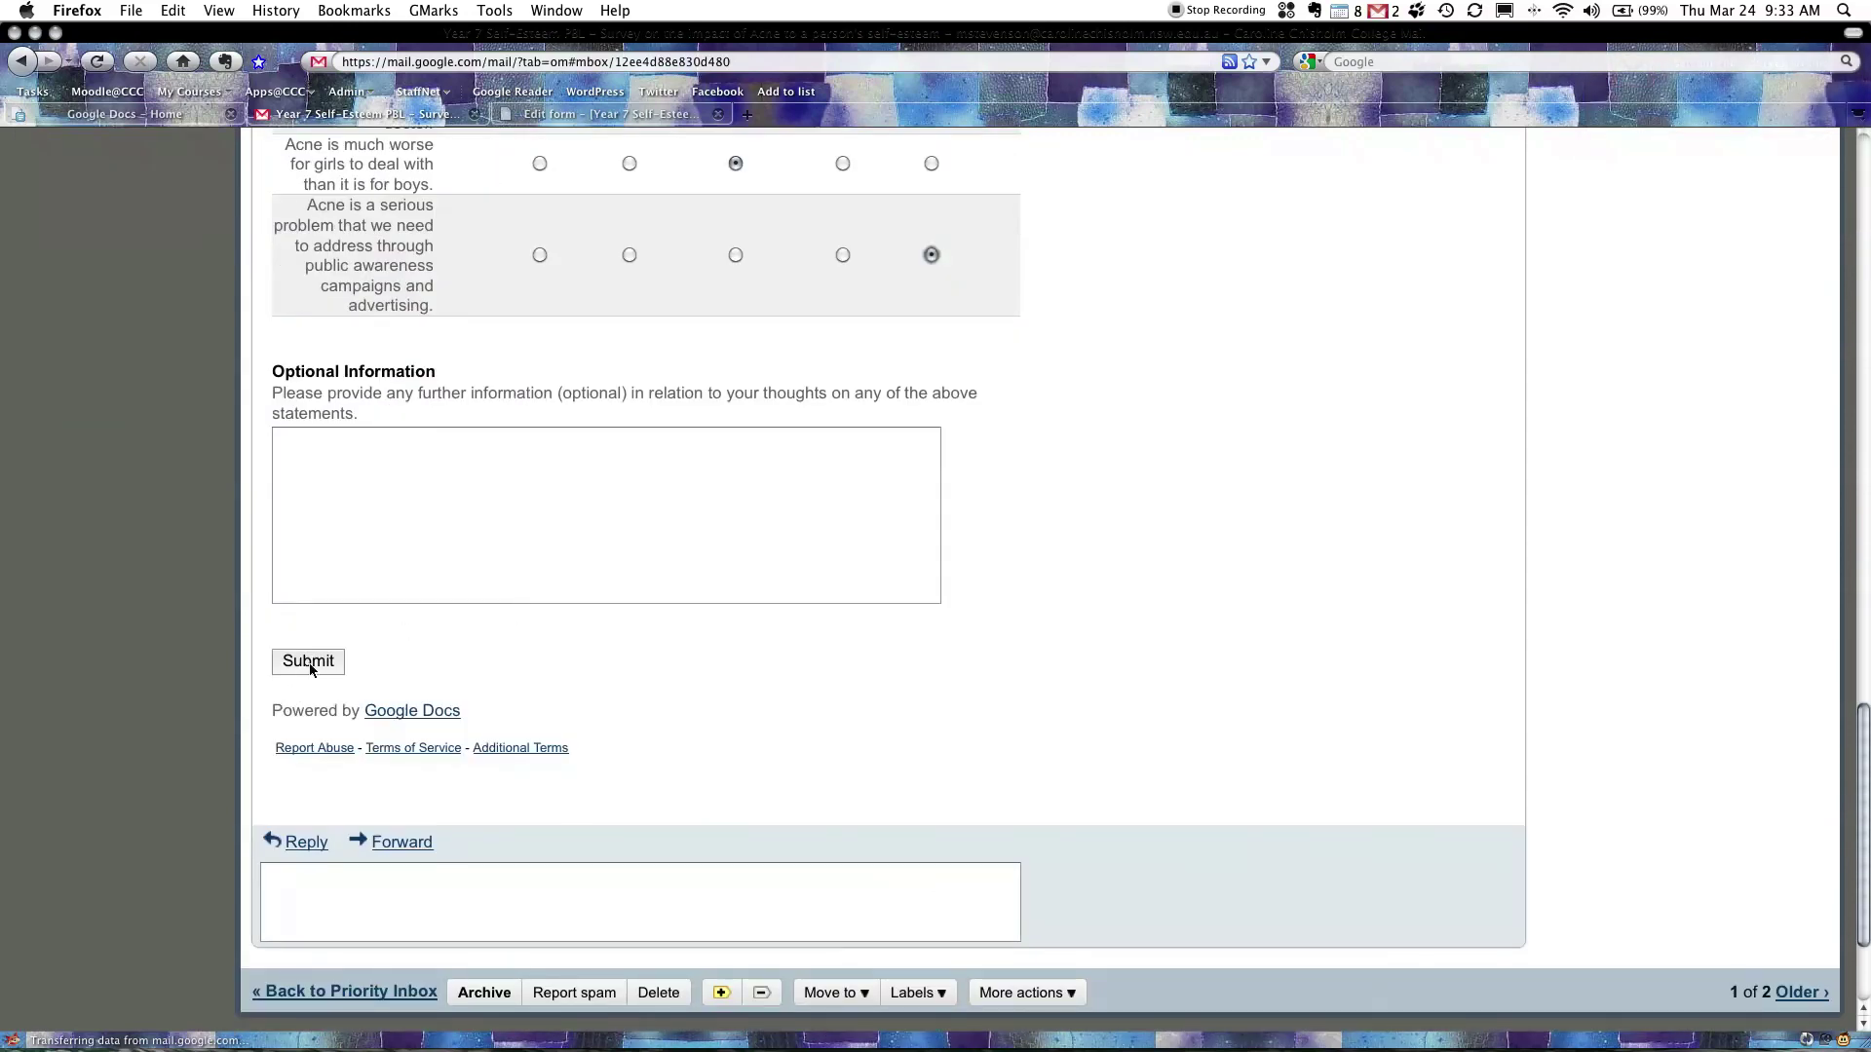
left_click(310, 667)
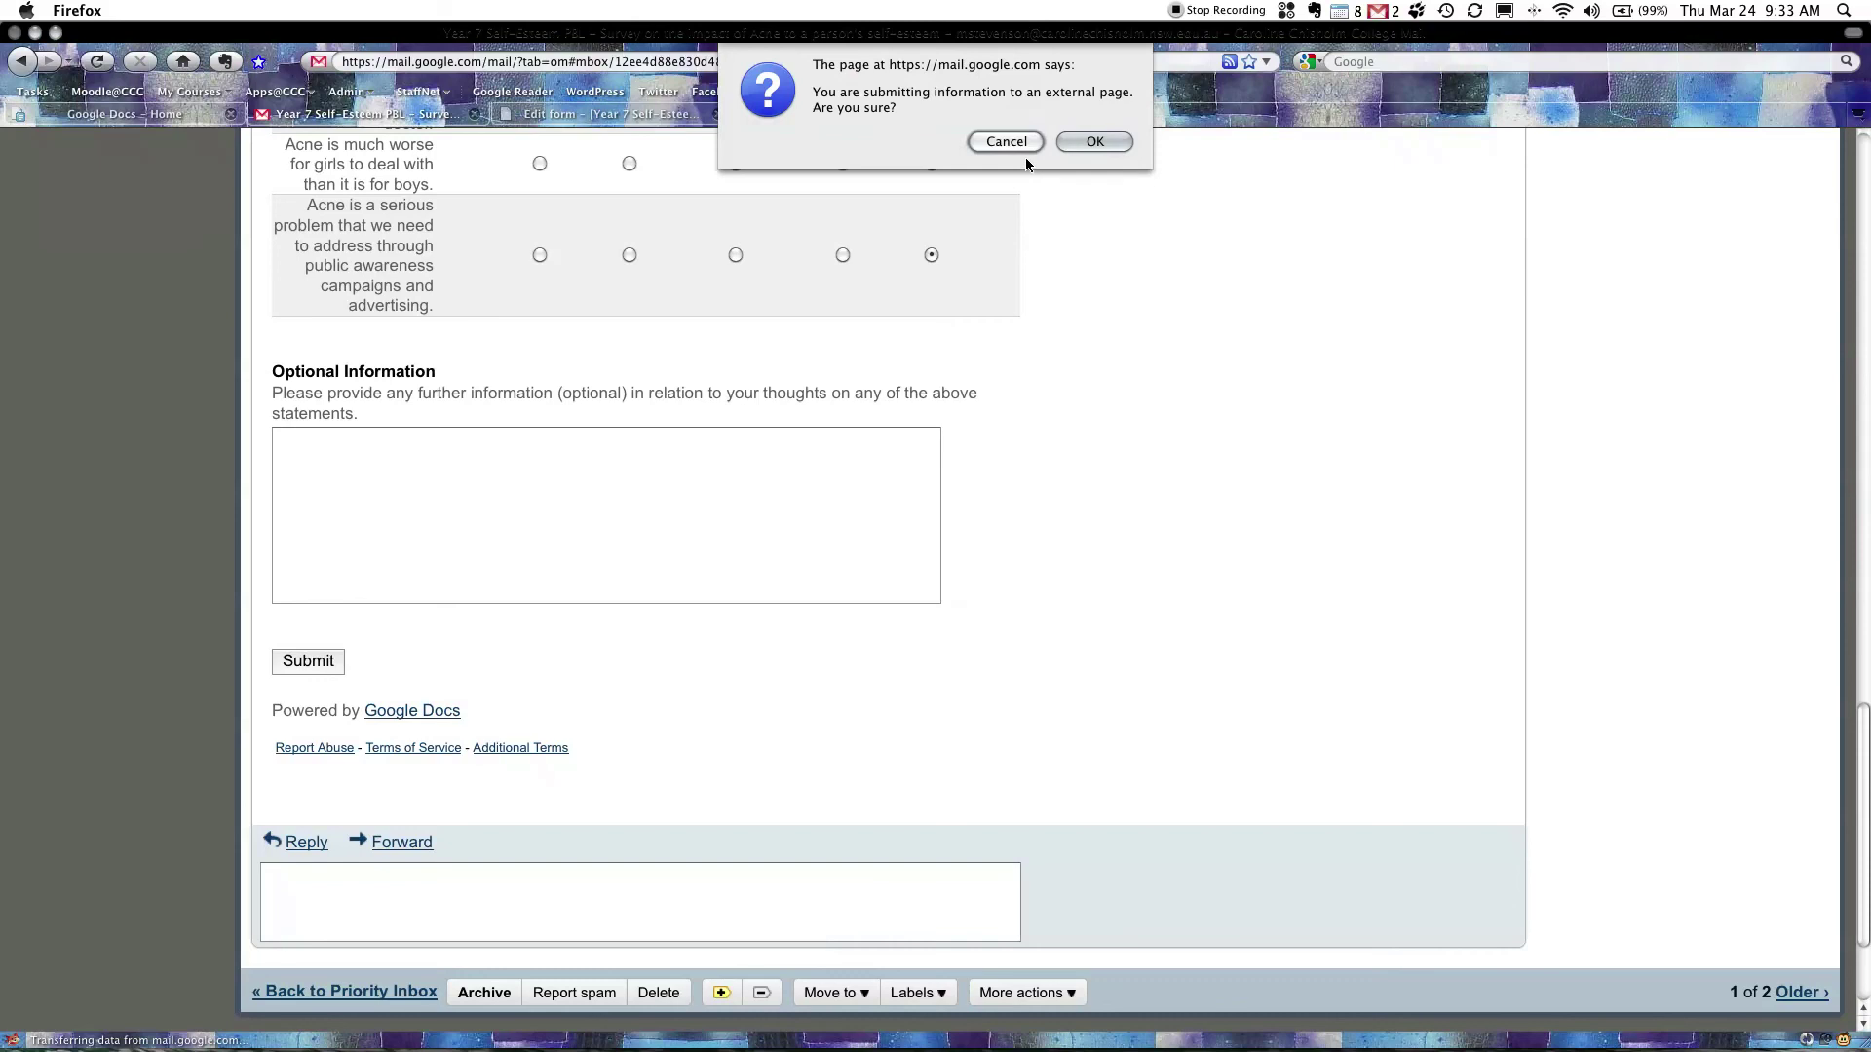
left_click(1075, 141)
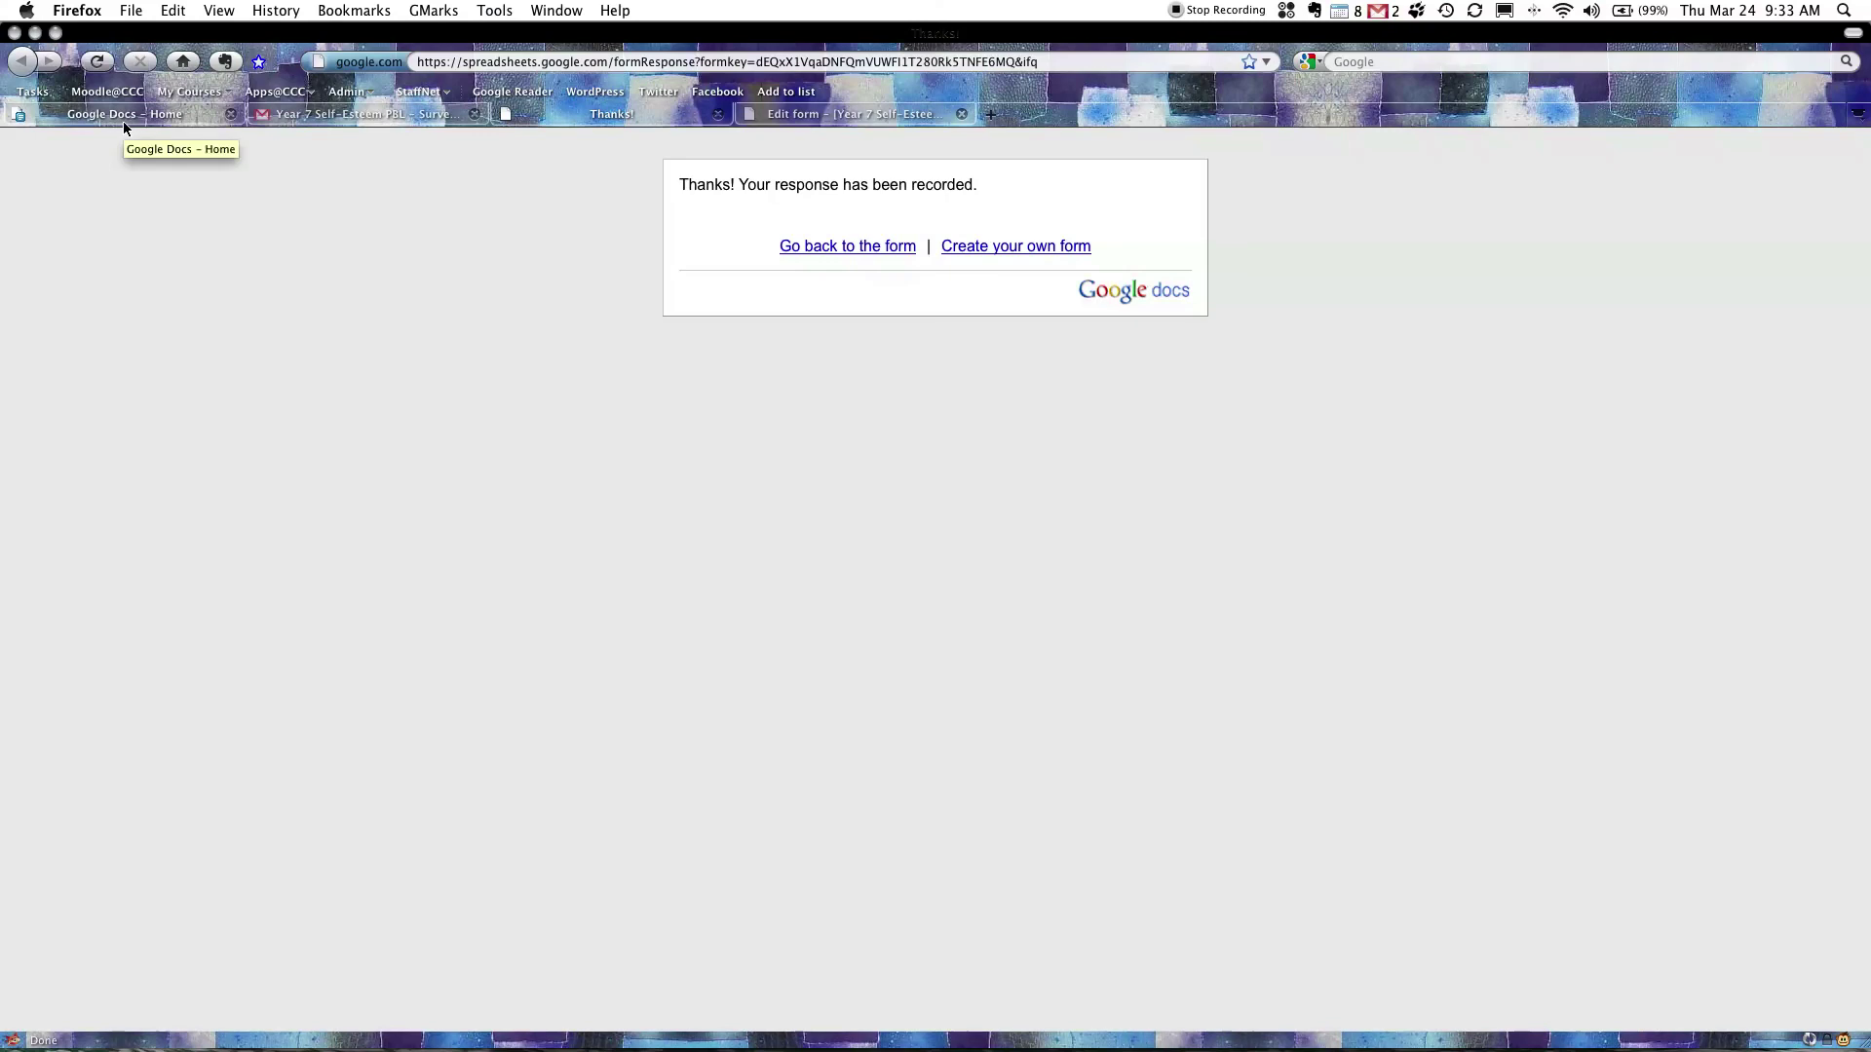
Return to the Google Docs home list, refresh it and open the Year 7 Self-Esteem PBL survey's response spreadsheet
left_click(53, 117)
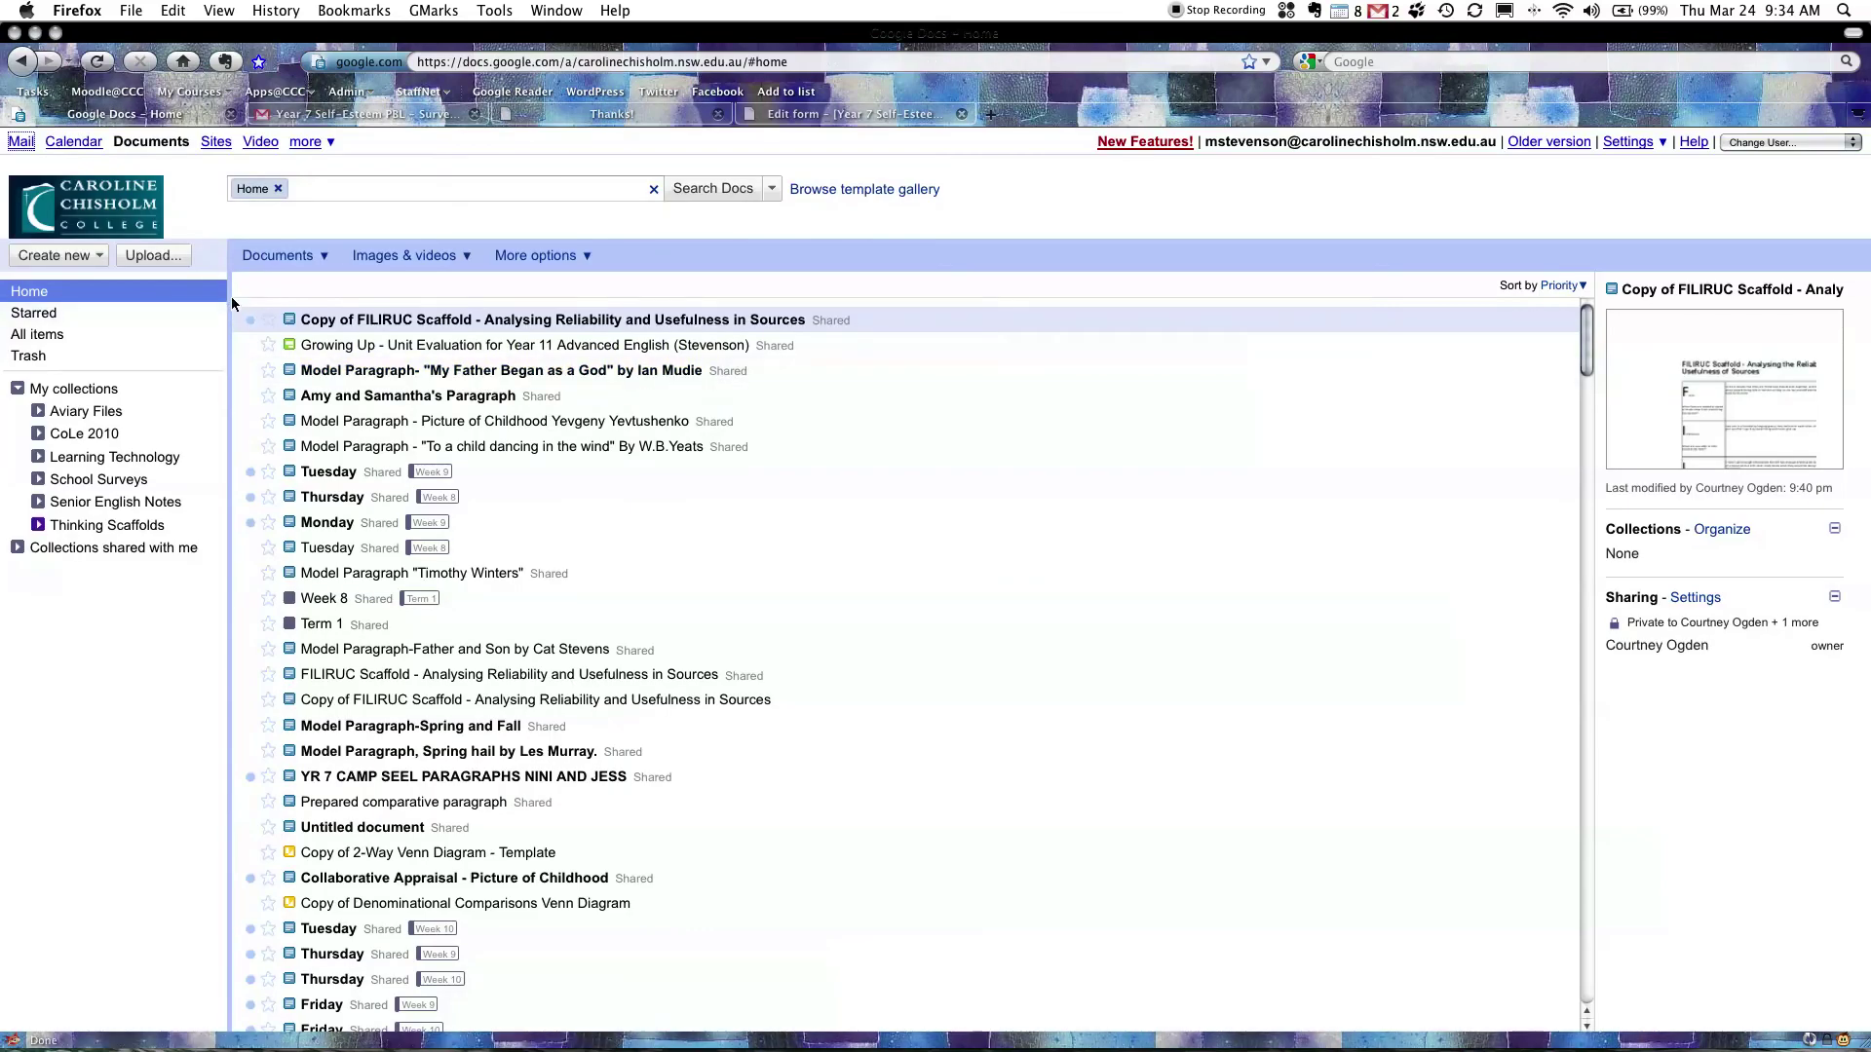
key("super+r")
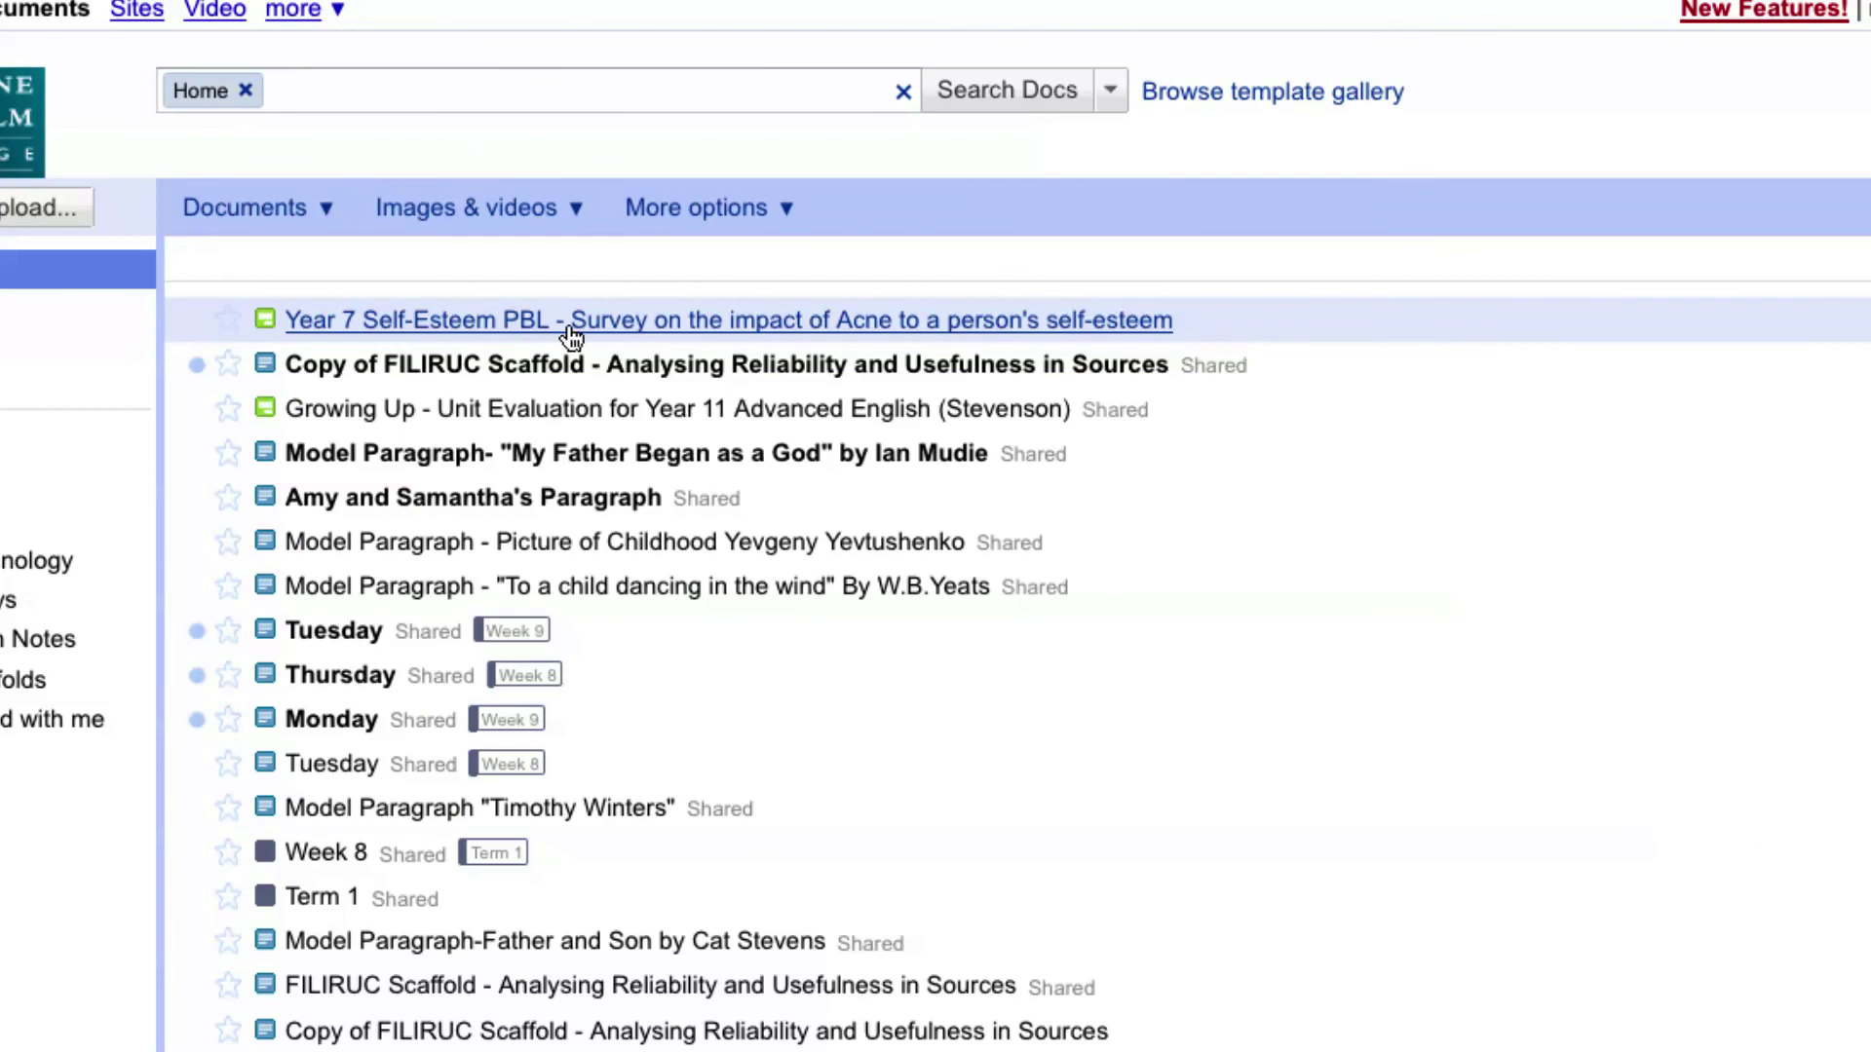
left_click(396, 324)
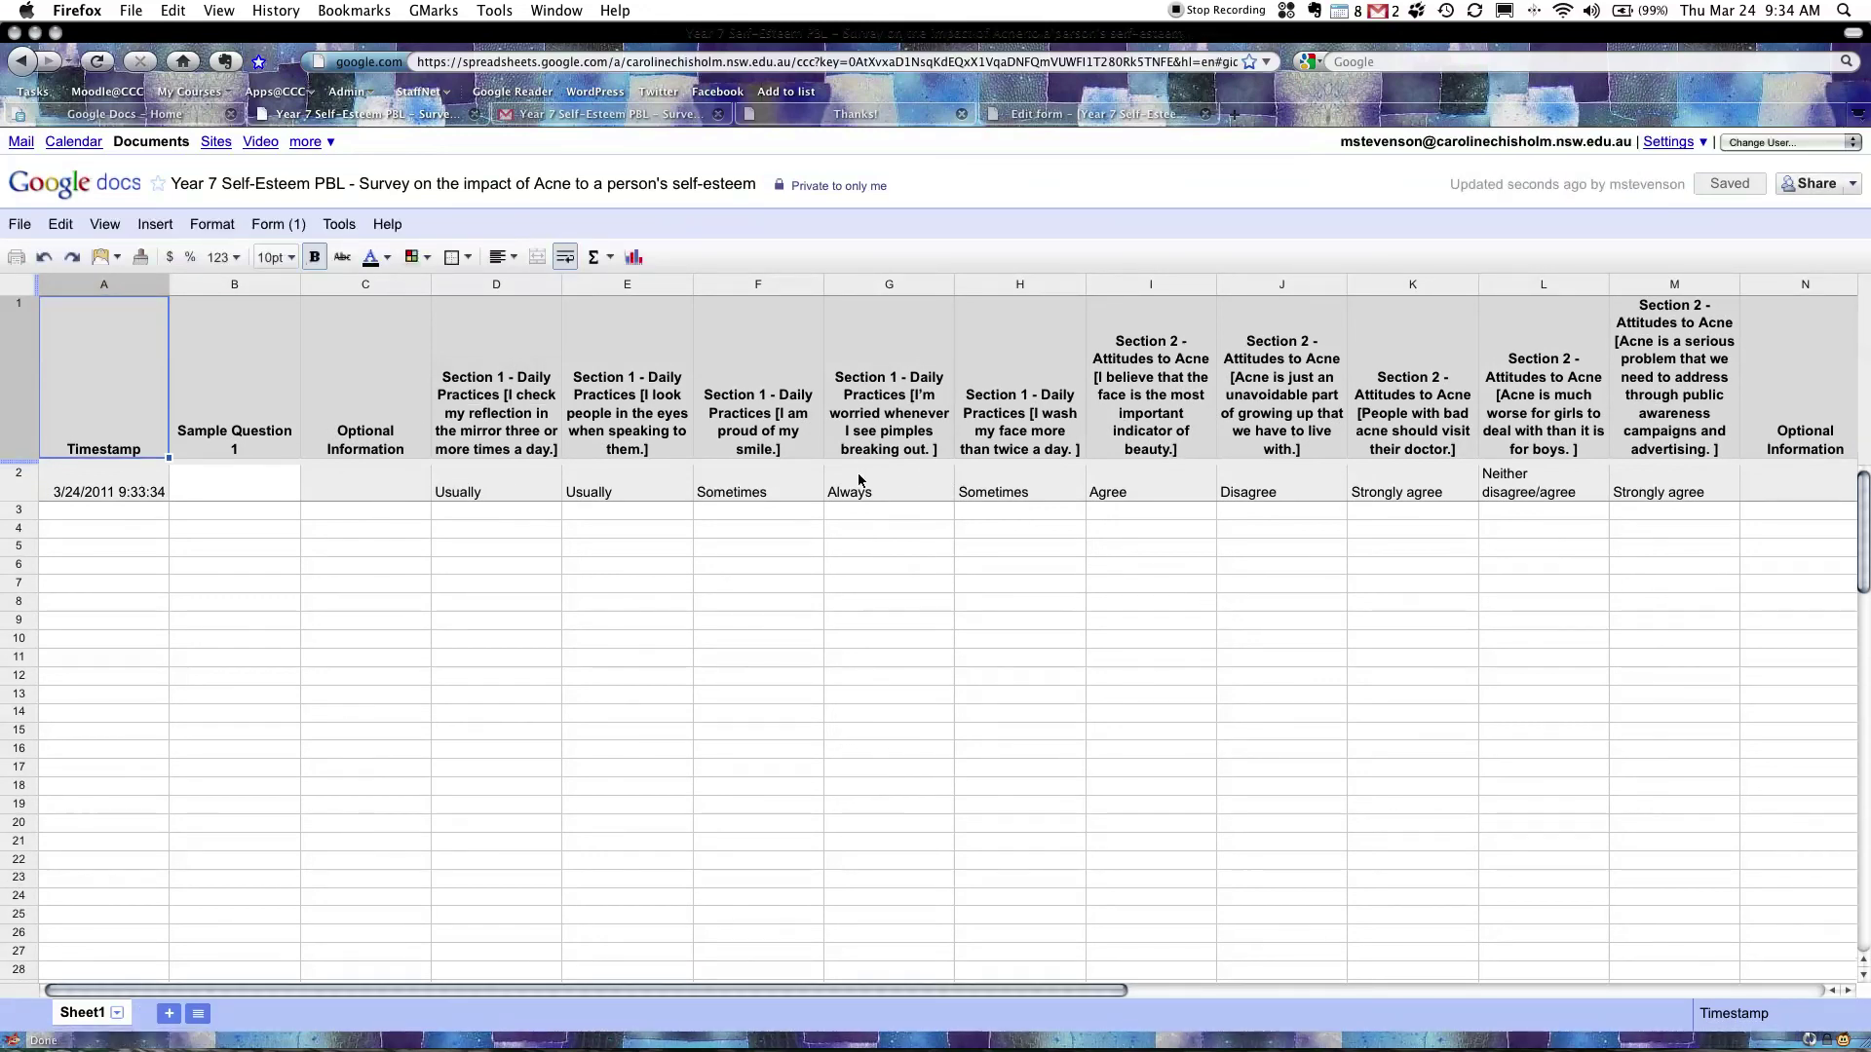
Review the response sheet's timestamp and its header row of Section 1, Section 2 and Optional Information questions
left_click(68, 490)
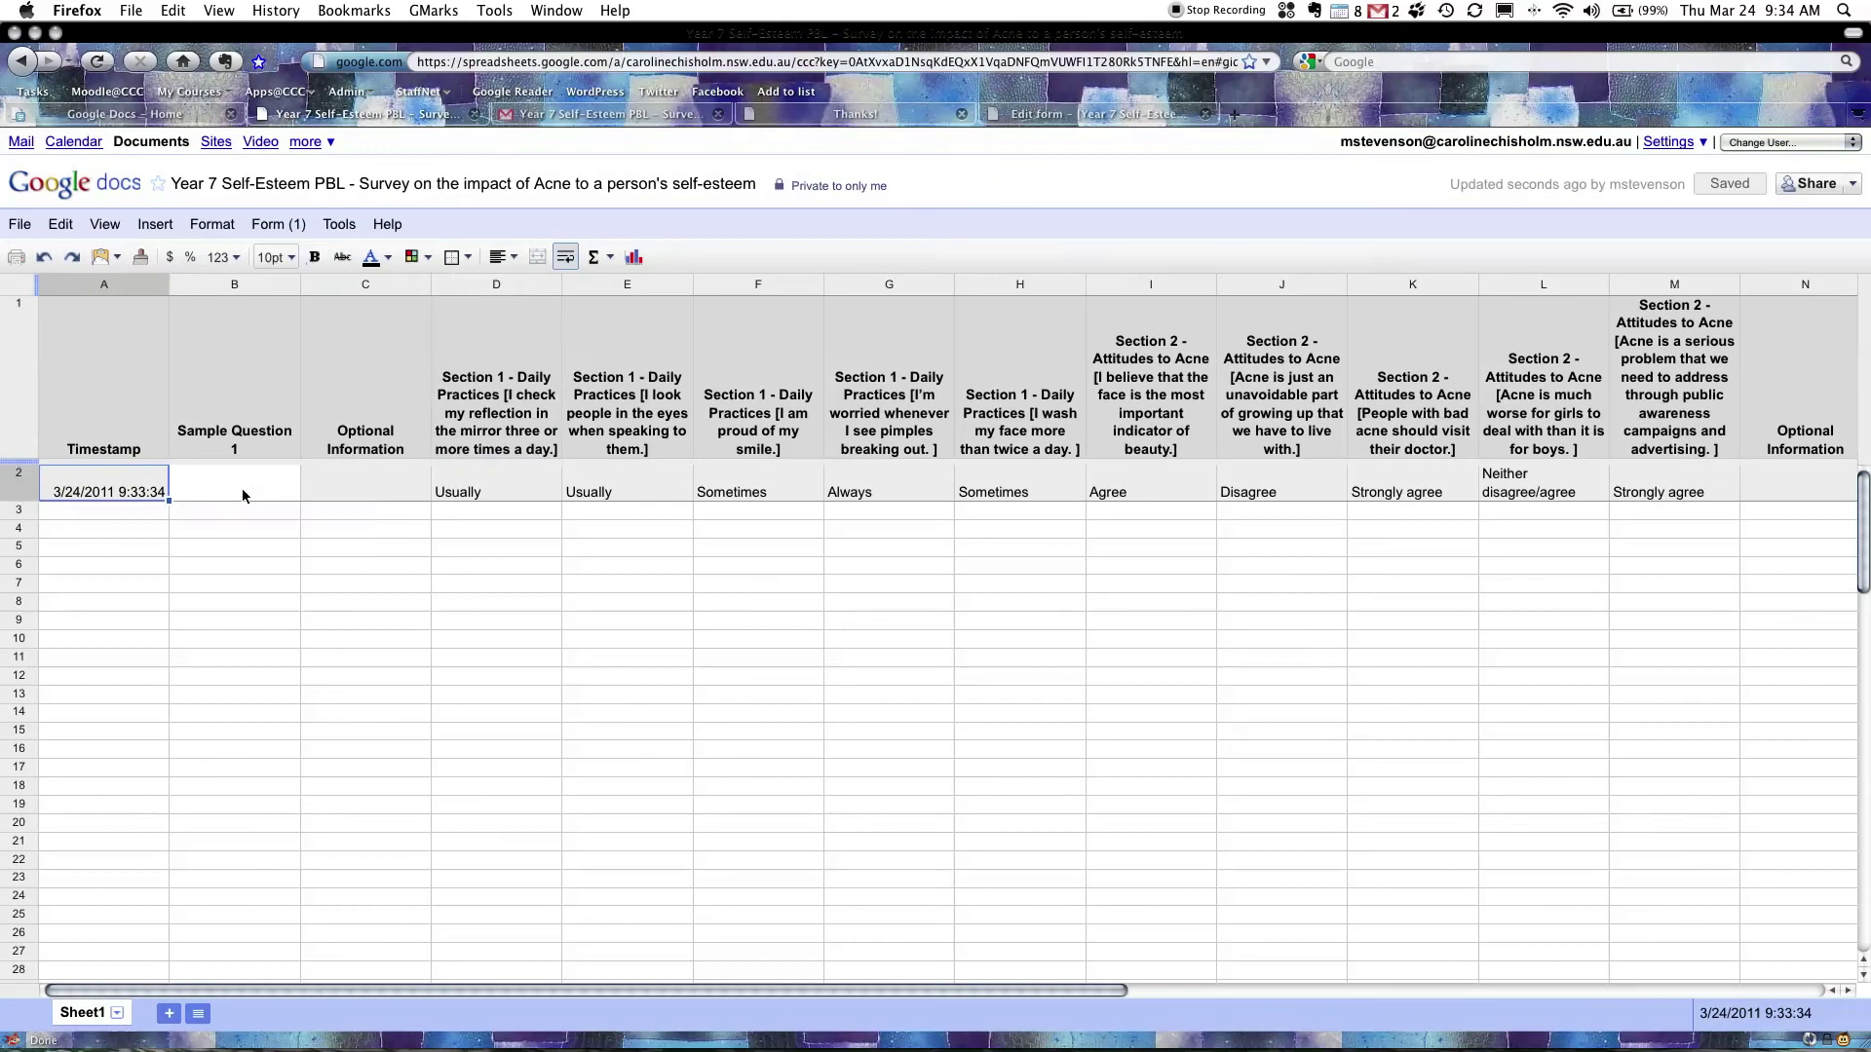
left_click(478, 390)
left_click(629, 393)
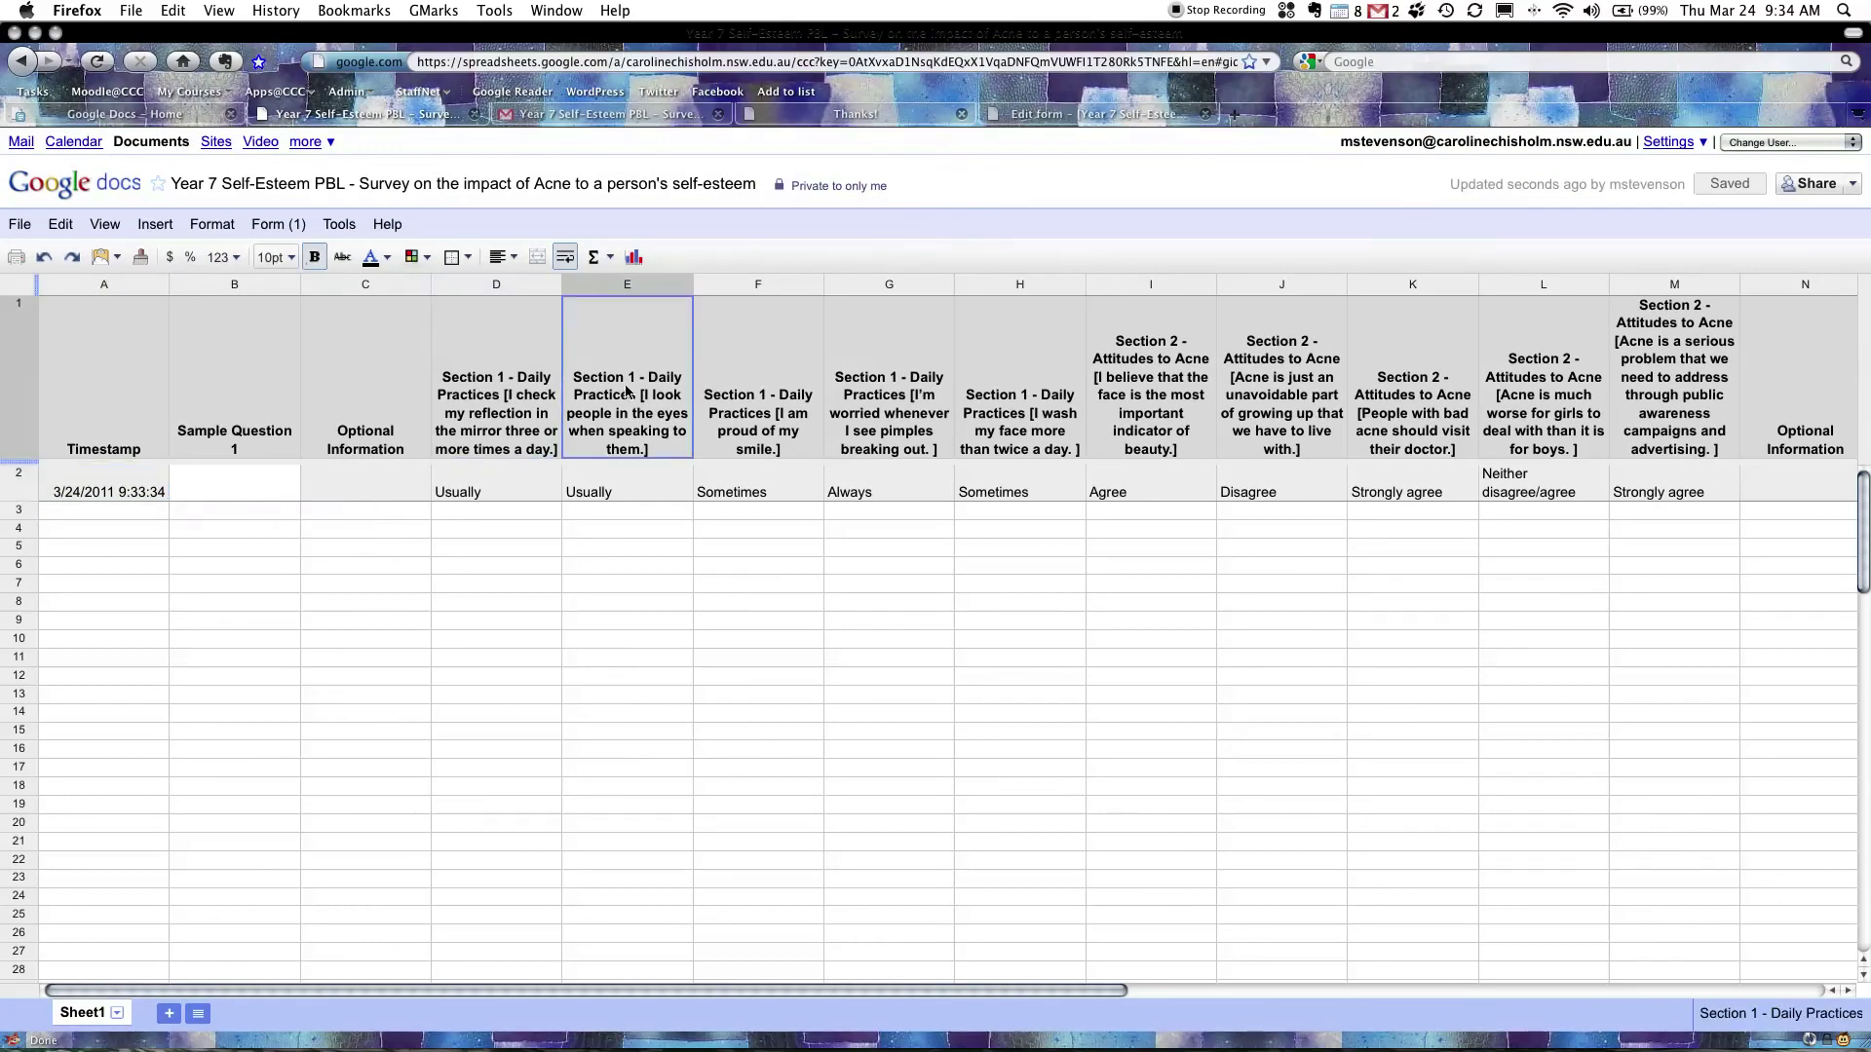
left_click(745, 391)
left_click(855, 379)
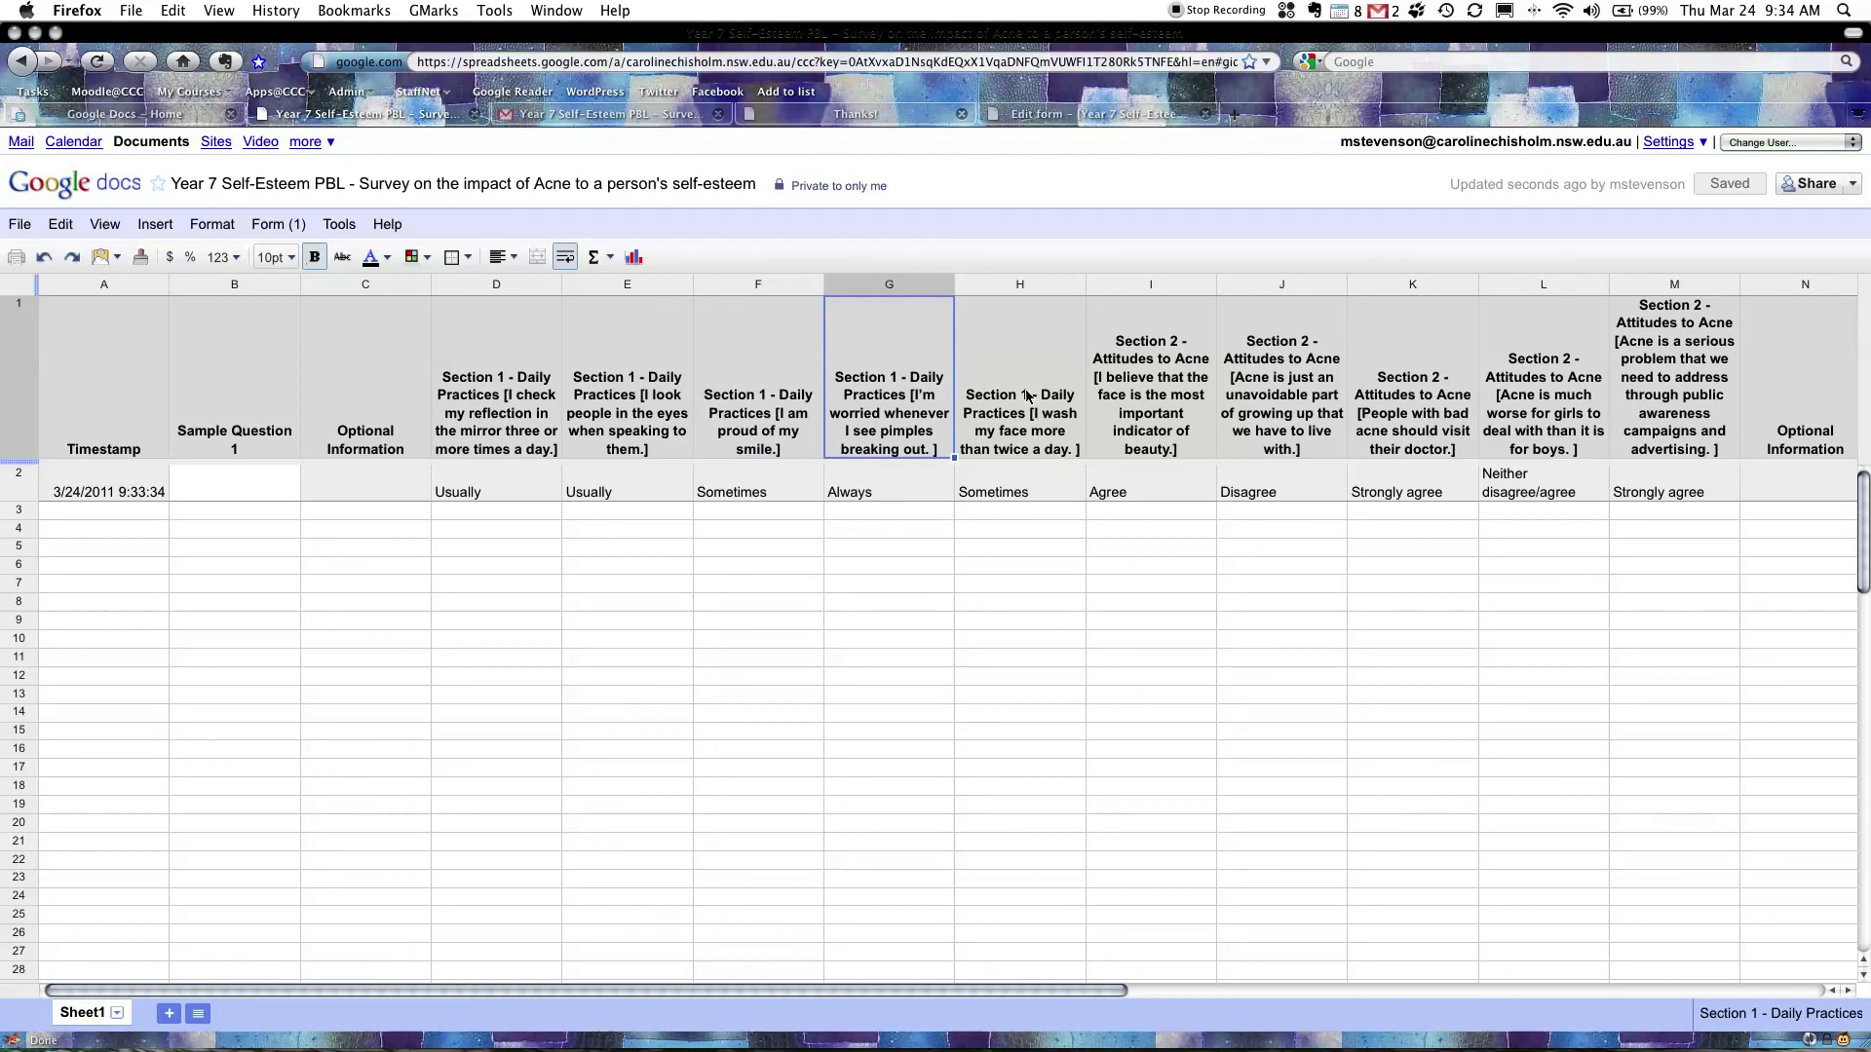
left_click(1031, 396)
left_click(1193, 391)
left_click(1287, 391)
left_click(1429, 391)
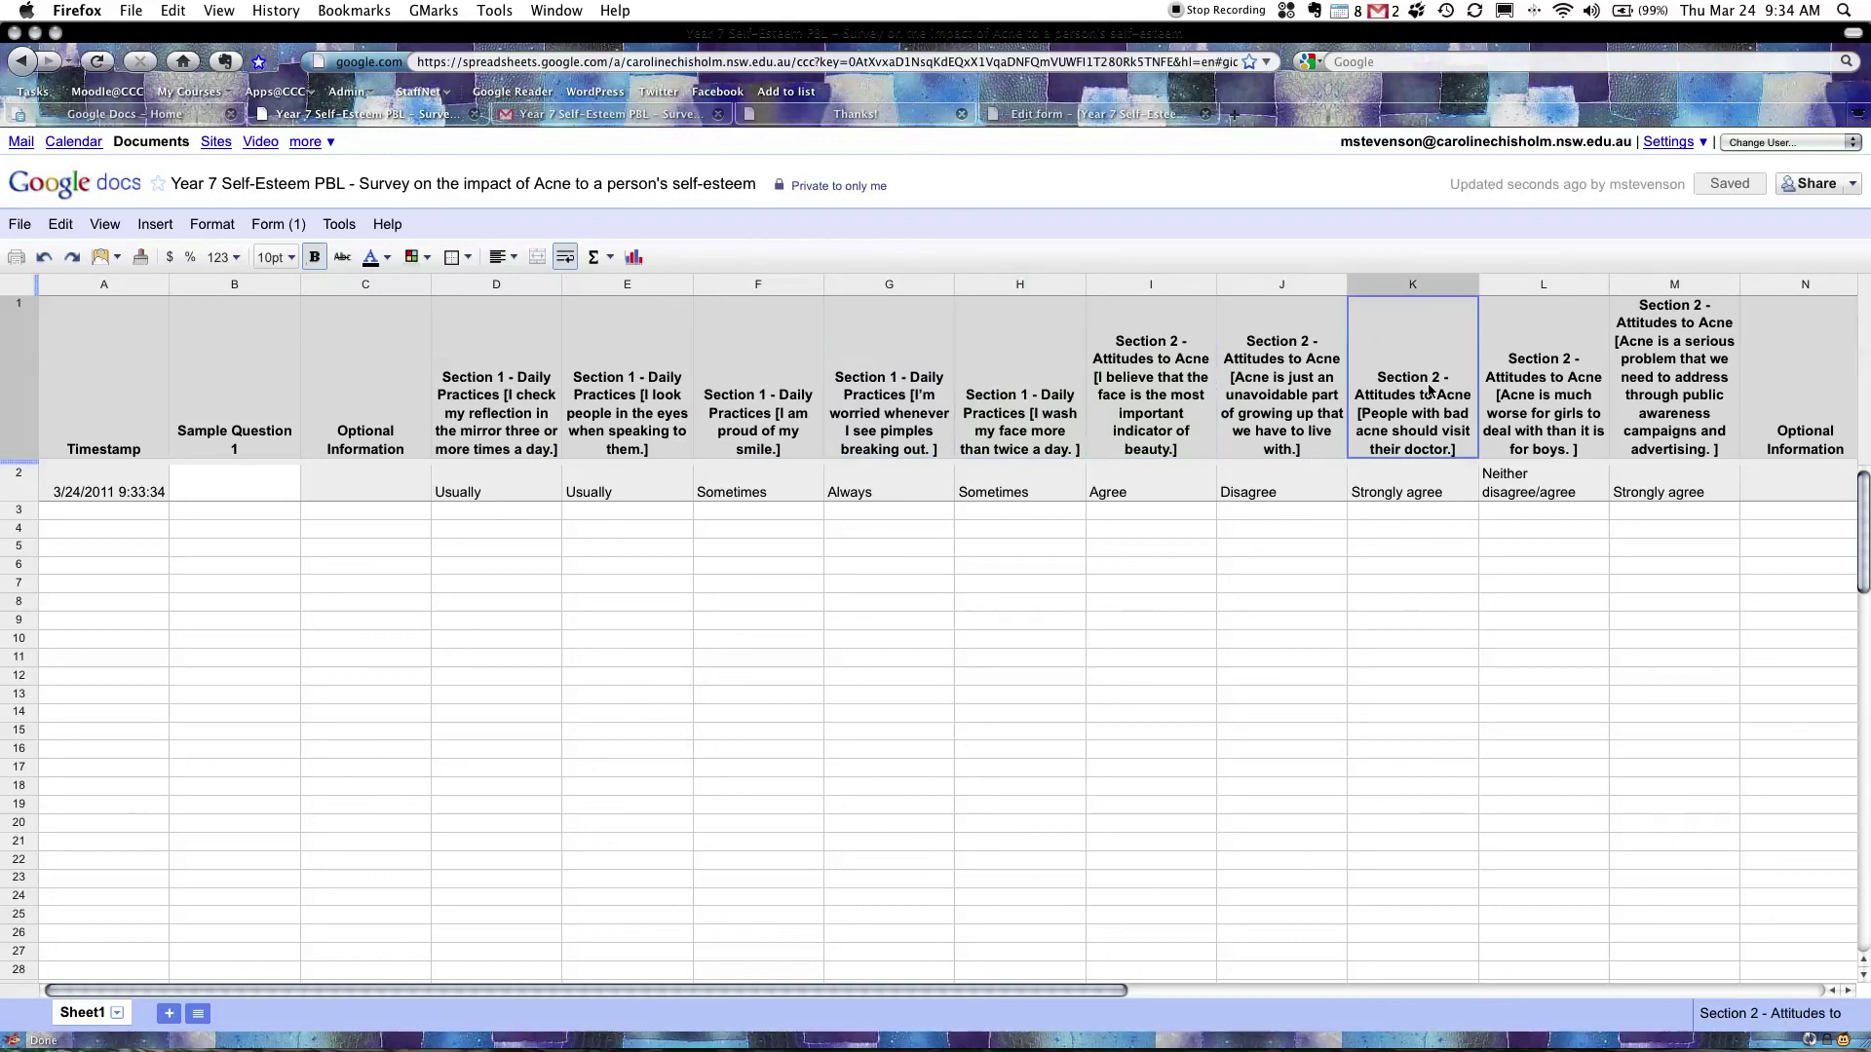
left_click(1120, 400)
left_click(1041, 402)
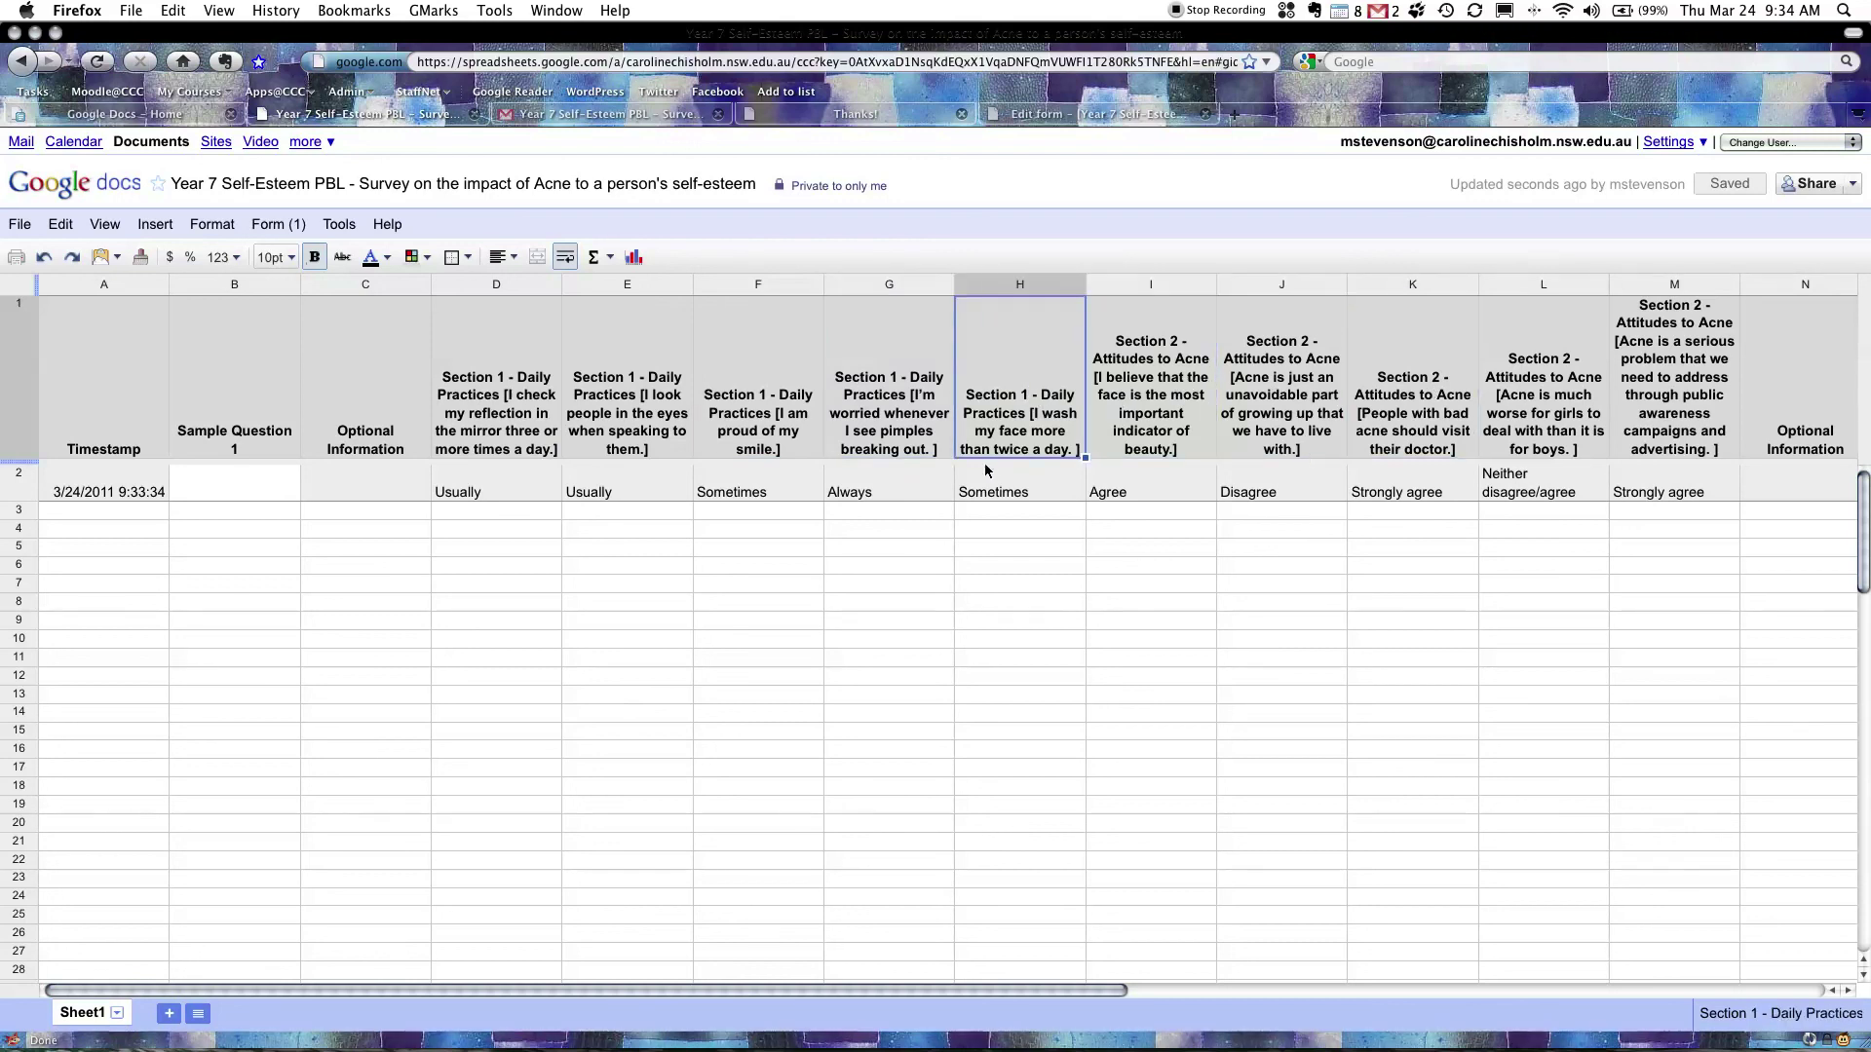
left_click(377, 446)
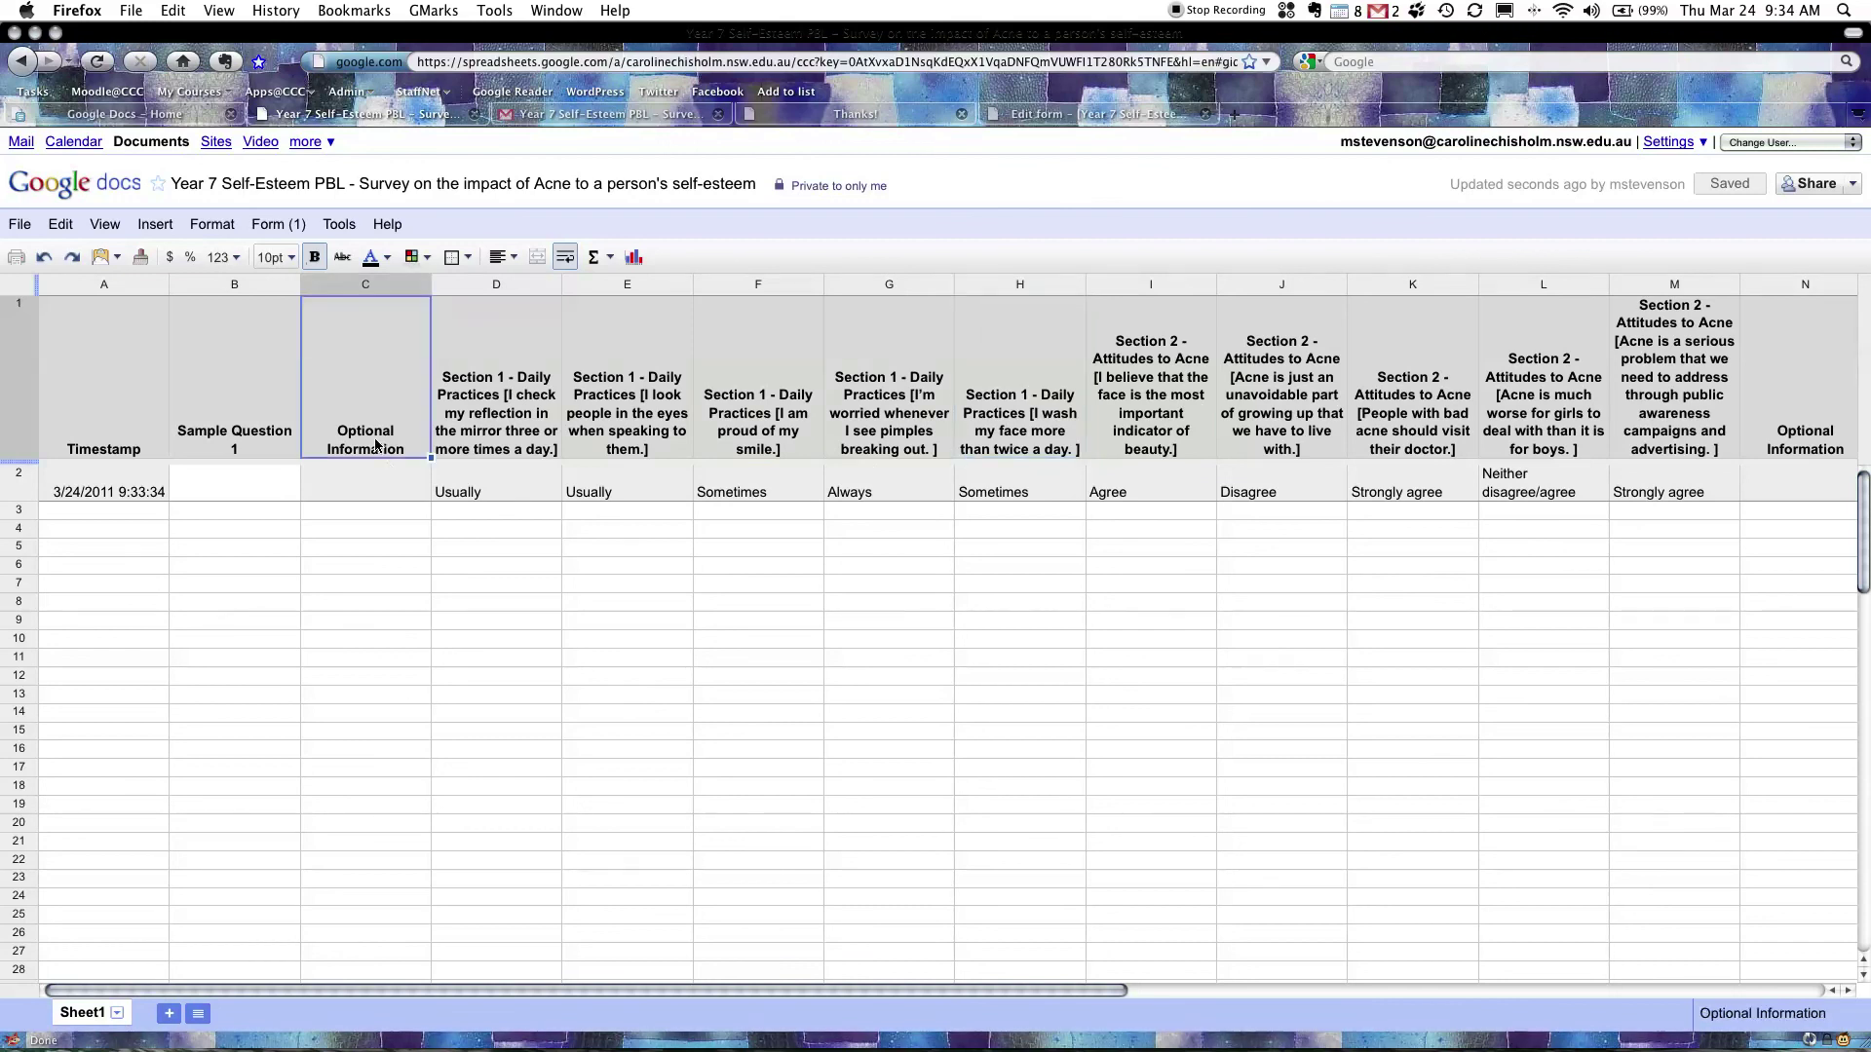
Review the submitted answers in row 2 across the Section 1 and Section 2 columns through to the last Optional Information column
left_click(463, 495)
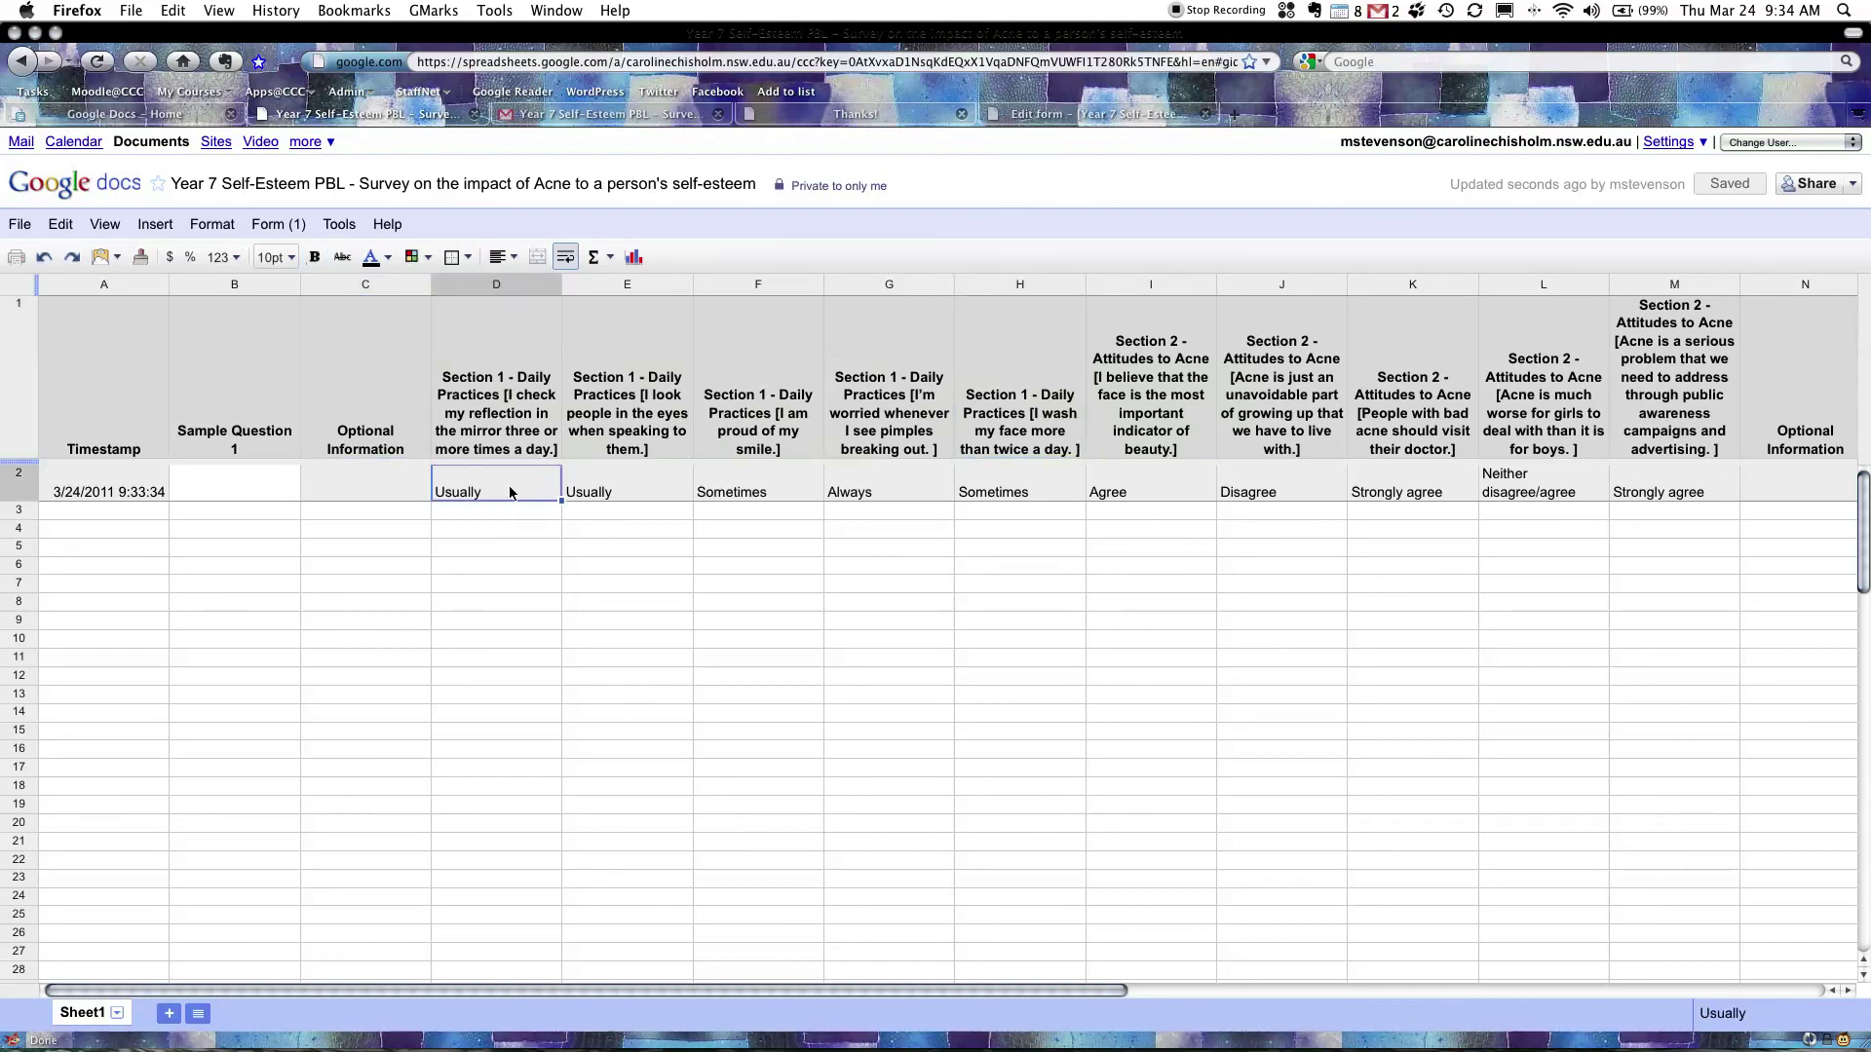
left_click(629, 490)
left_click(780, 489)
left_click(868, 488)
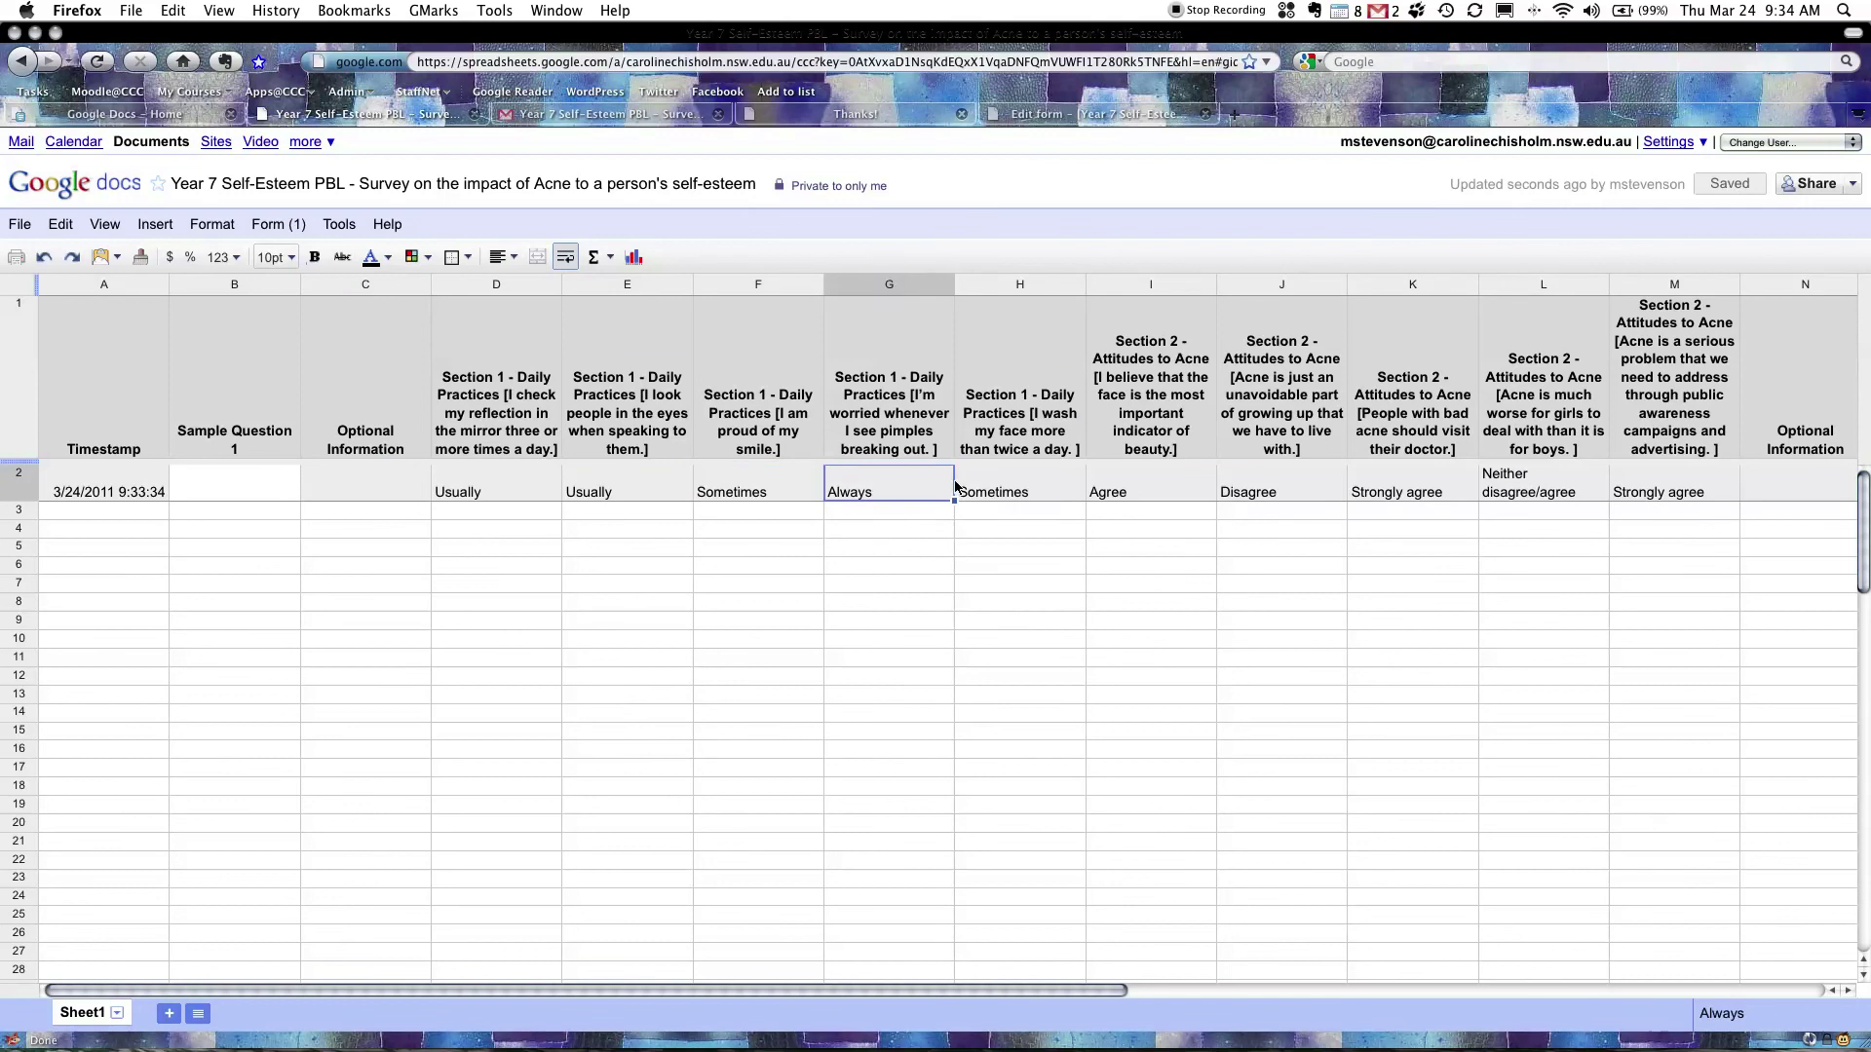
left_click(1004, 487)
left_click(1131, 487)
left_click(1263, 477)
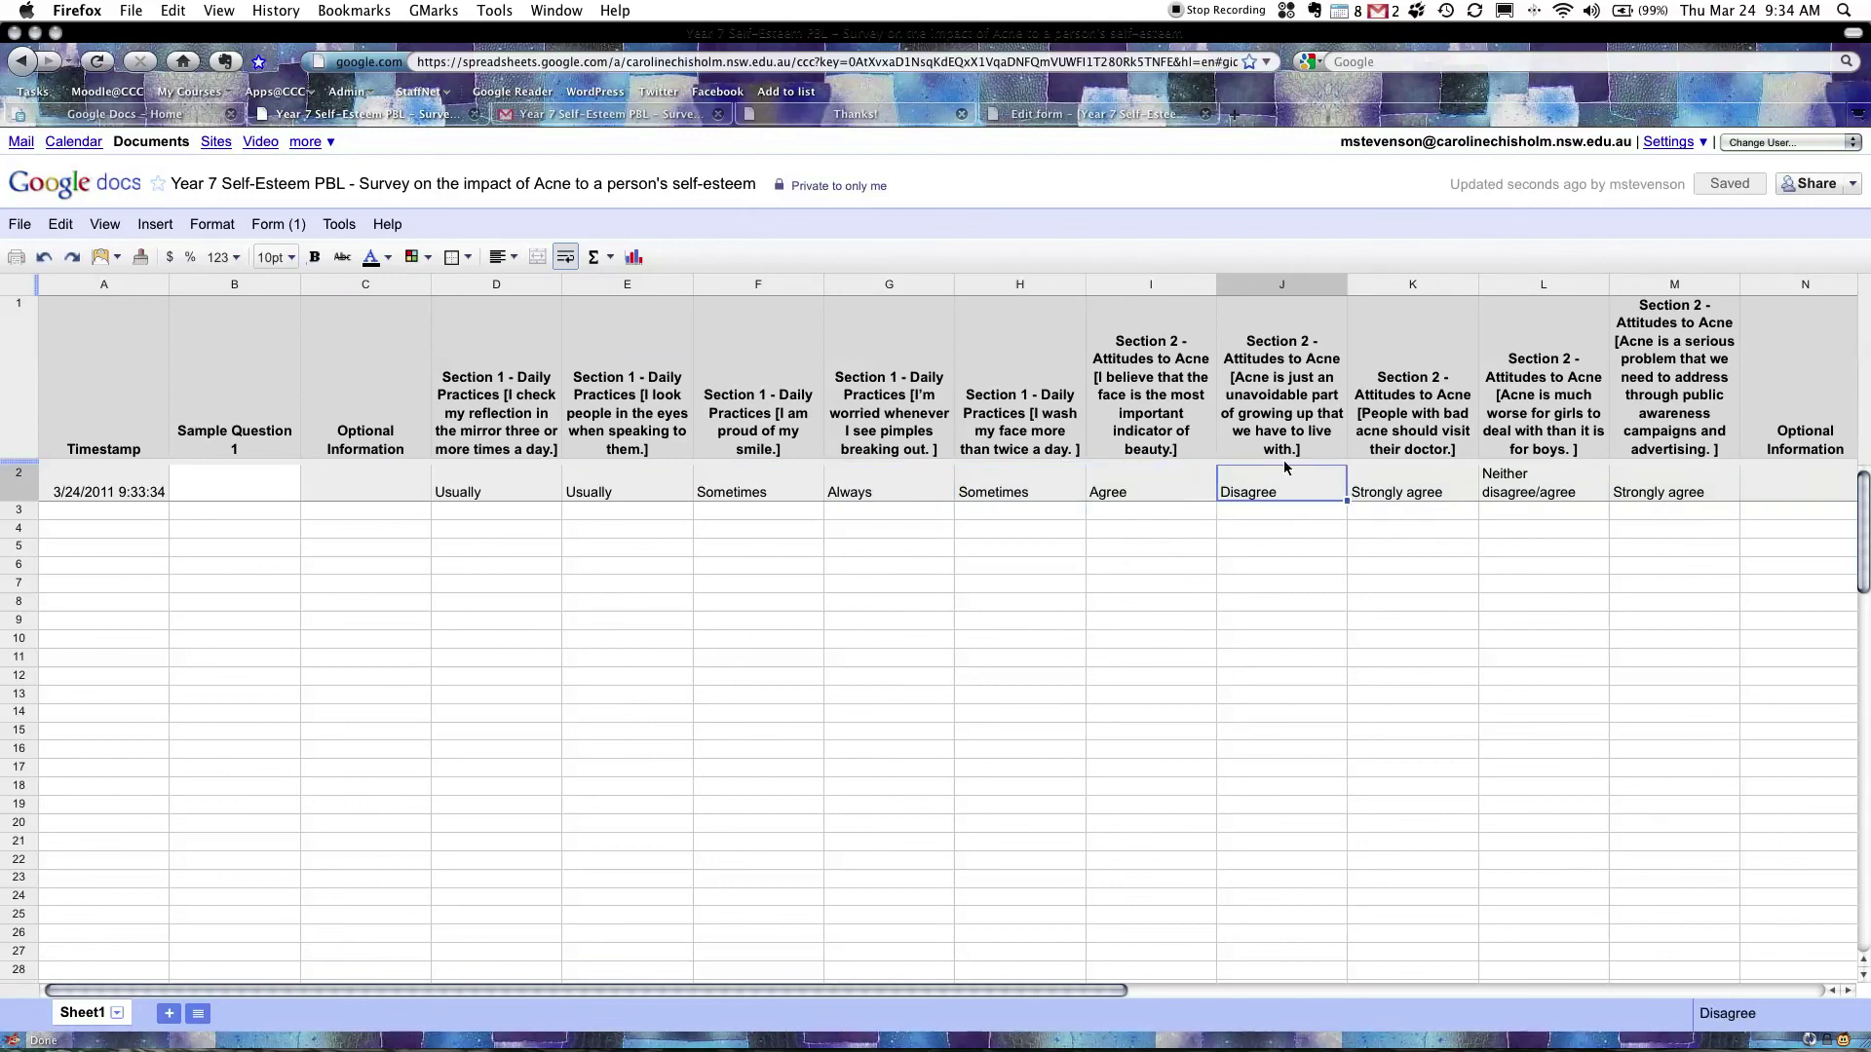
scroll(1287, 460, "right", 5)
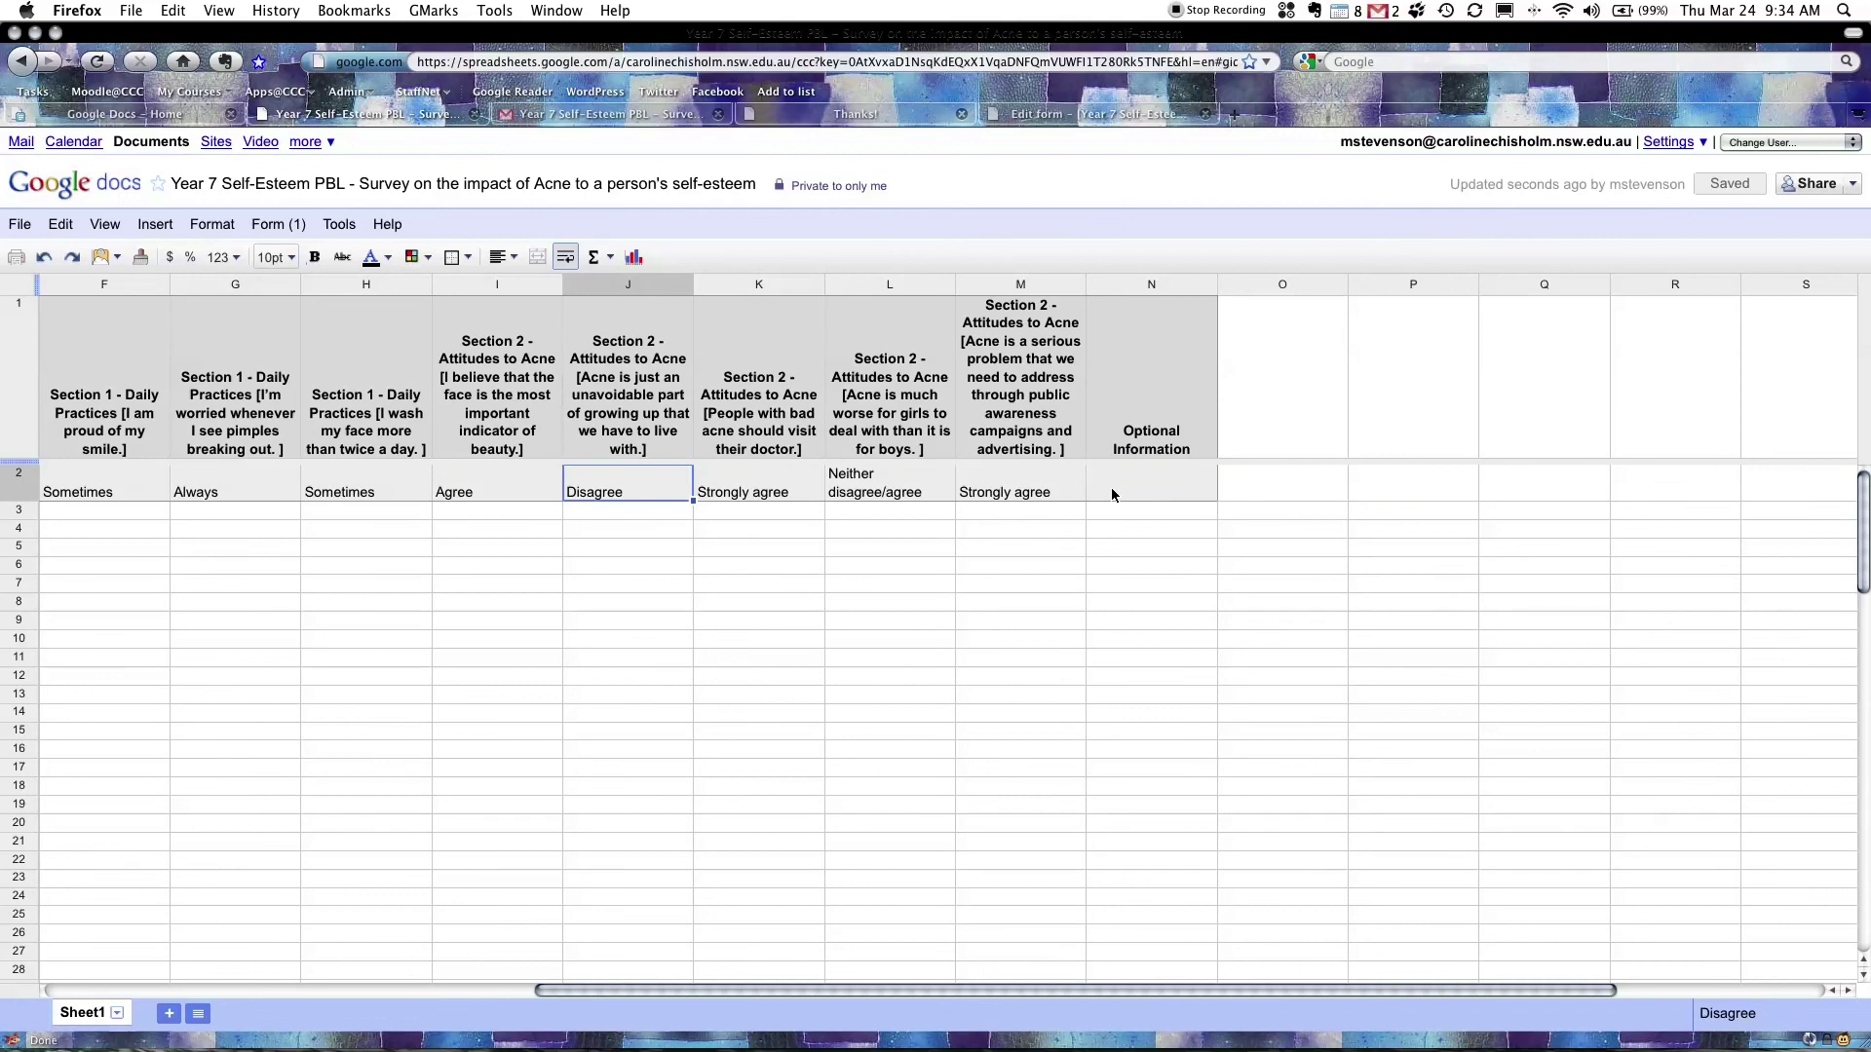
scroll(721, 478, "left", 5)
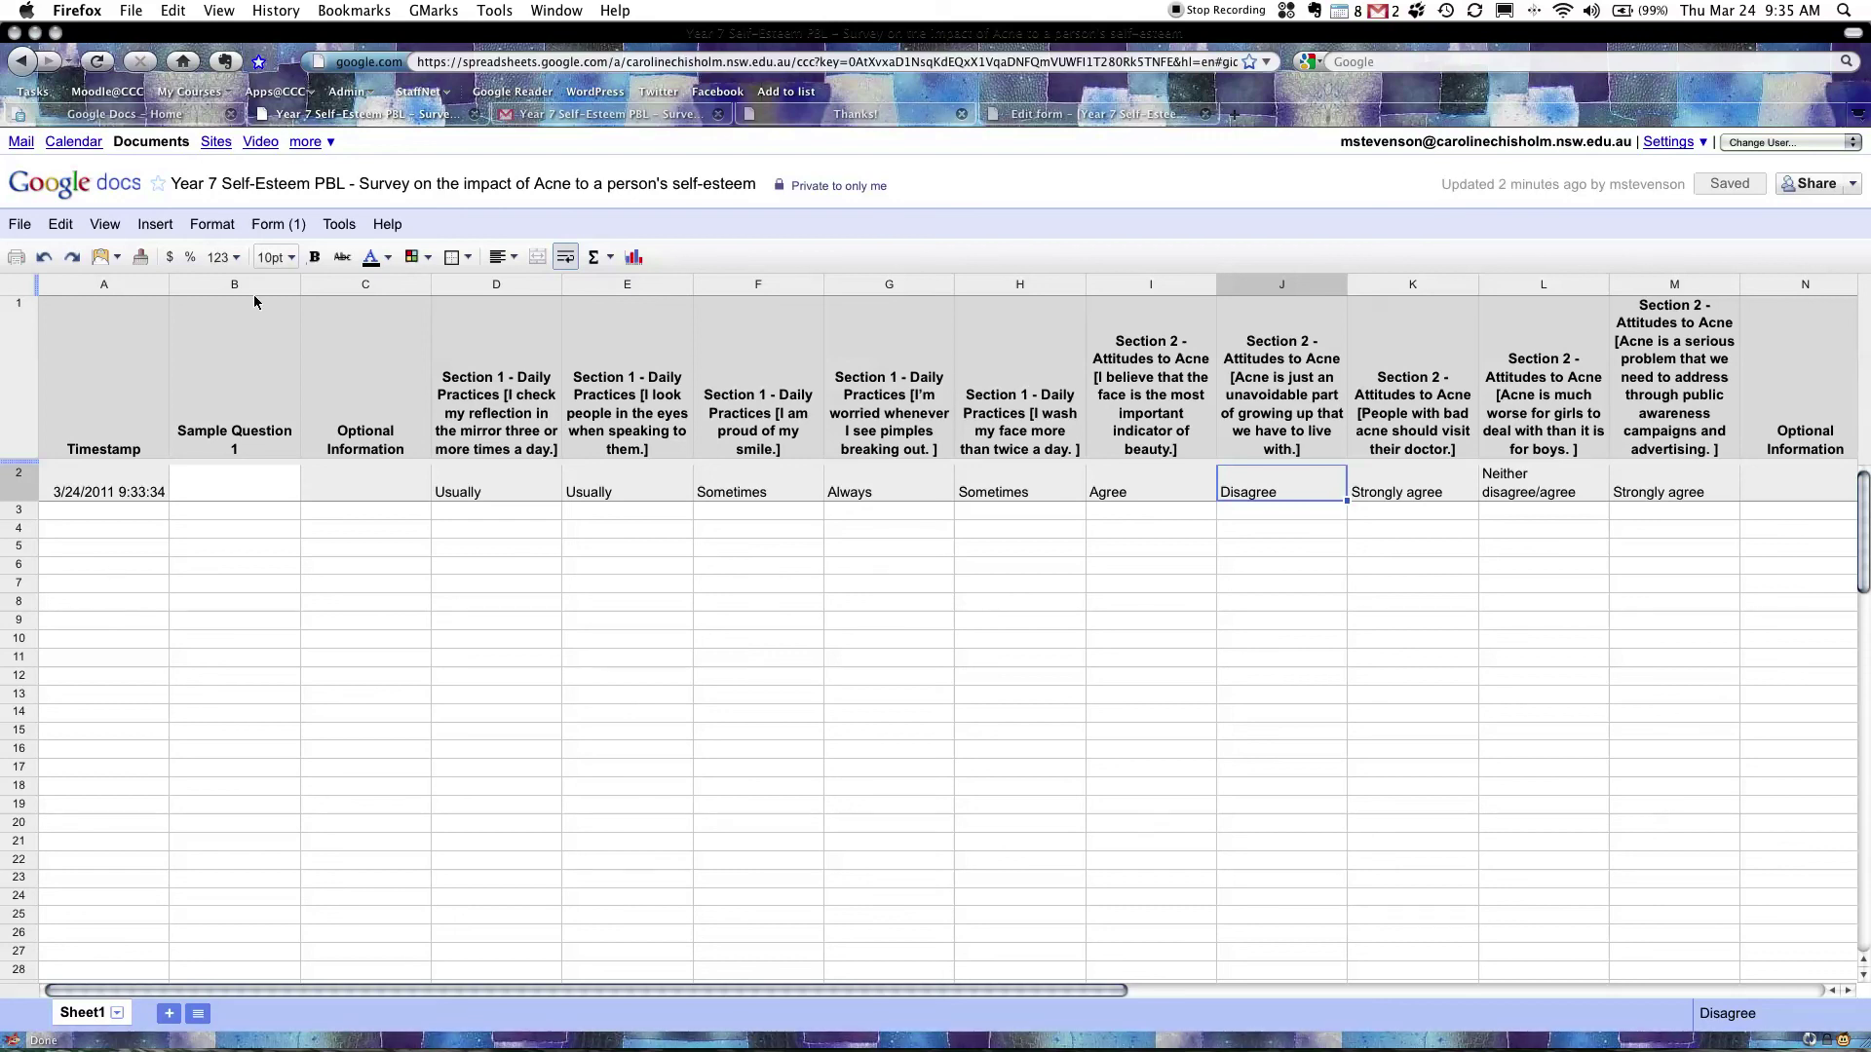
Show the form's summary of responses and examine the Section 1 - Daily Practices charts with their counts and percentages
left_click(267, 228)
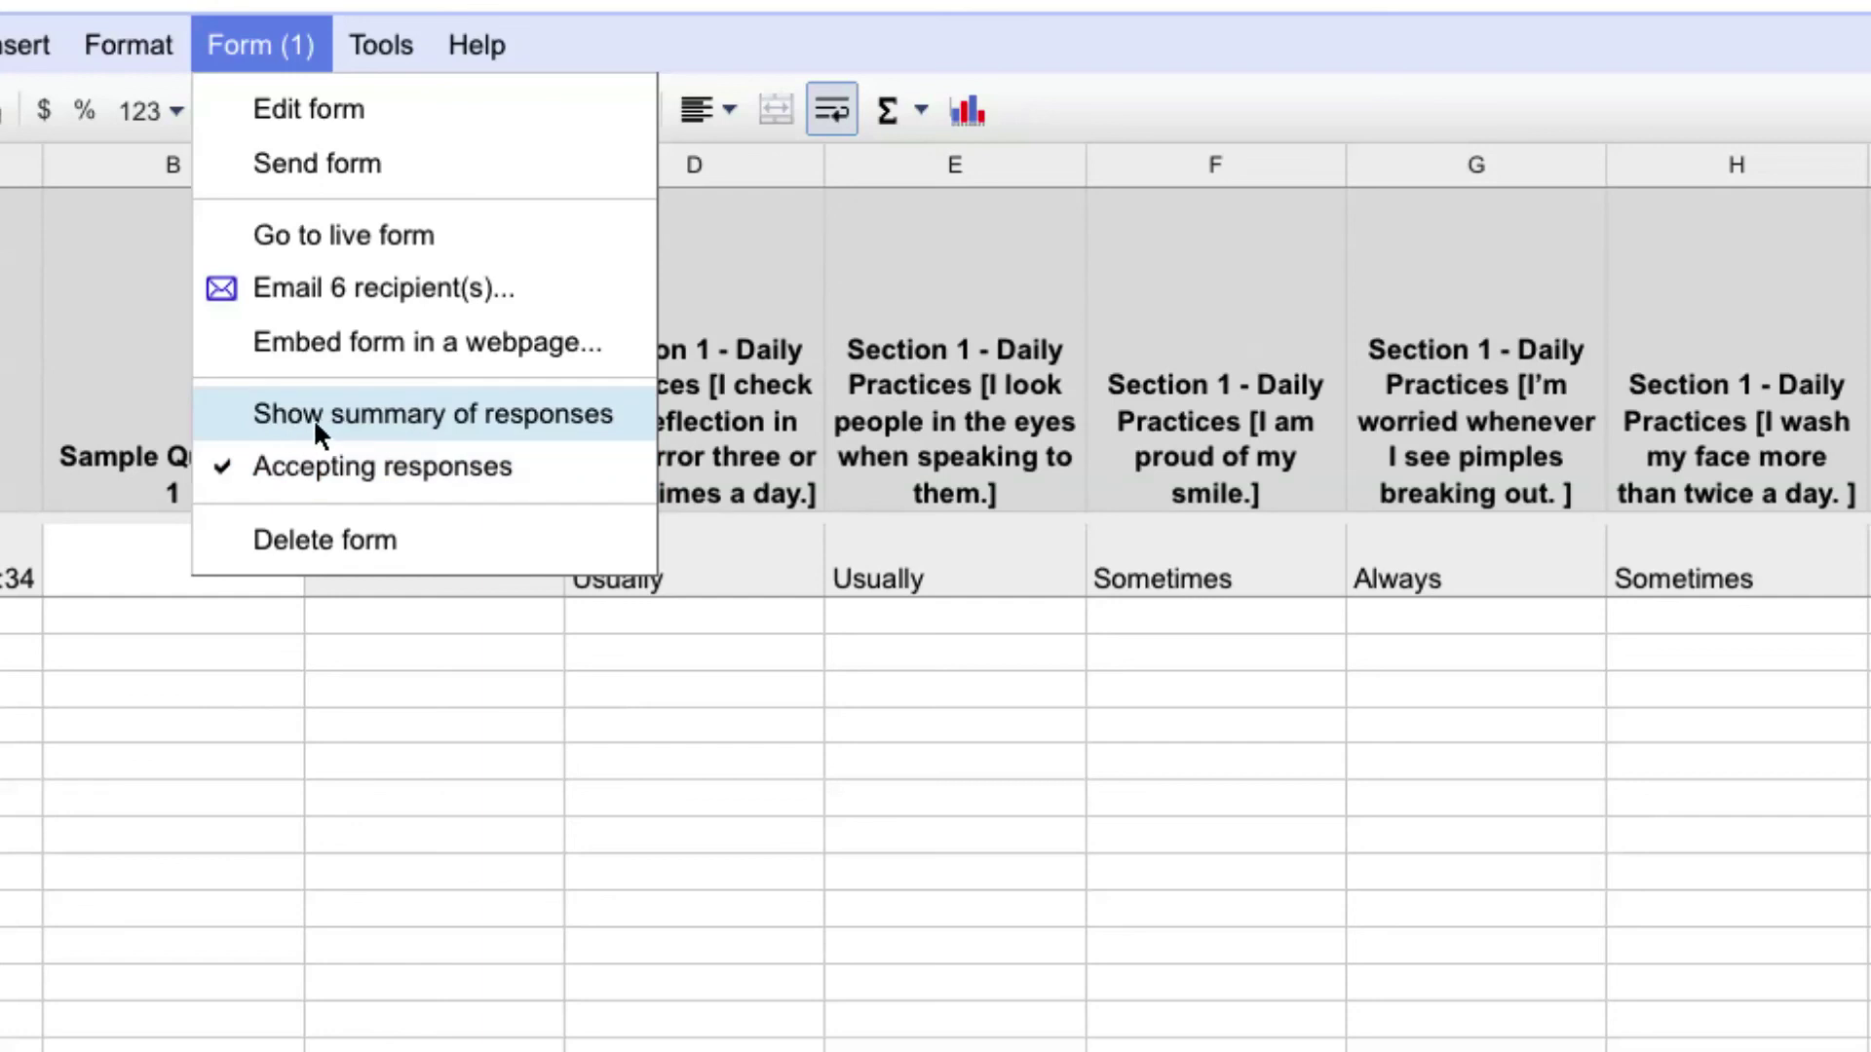
left_click(412, 417)
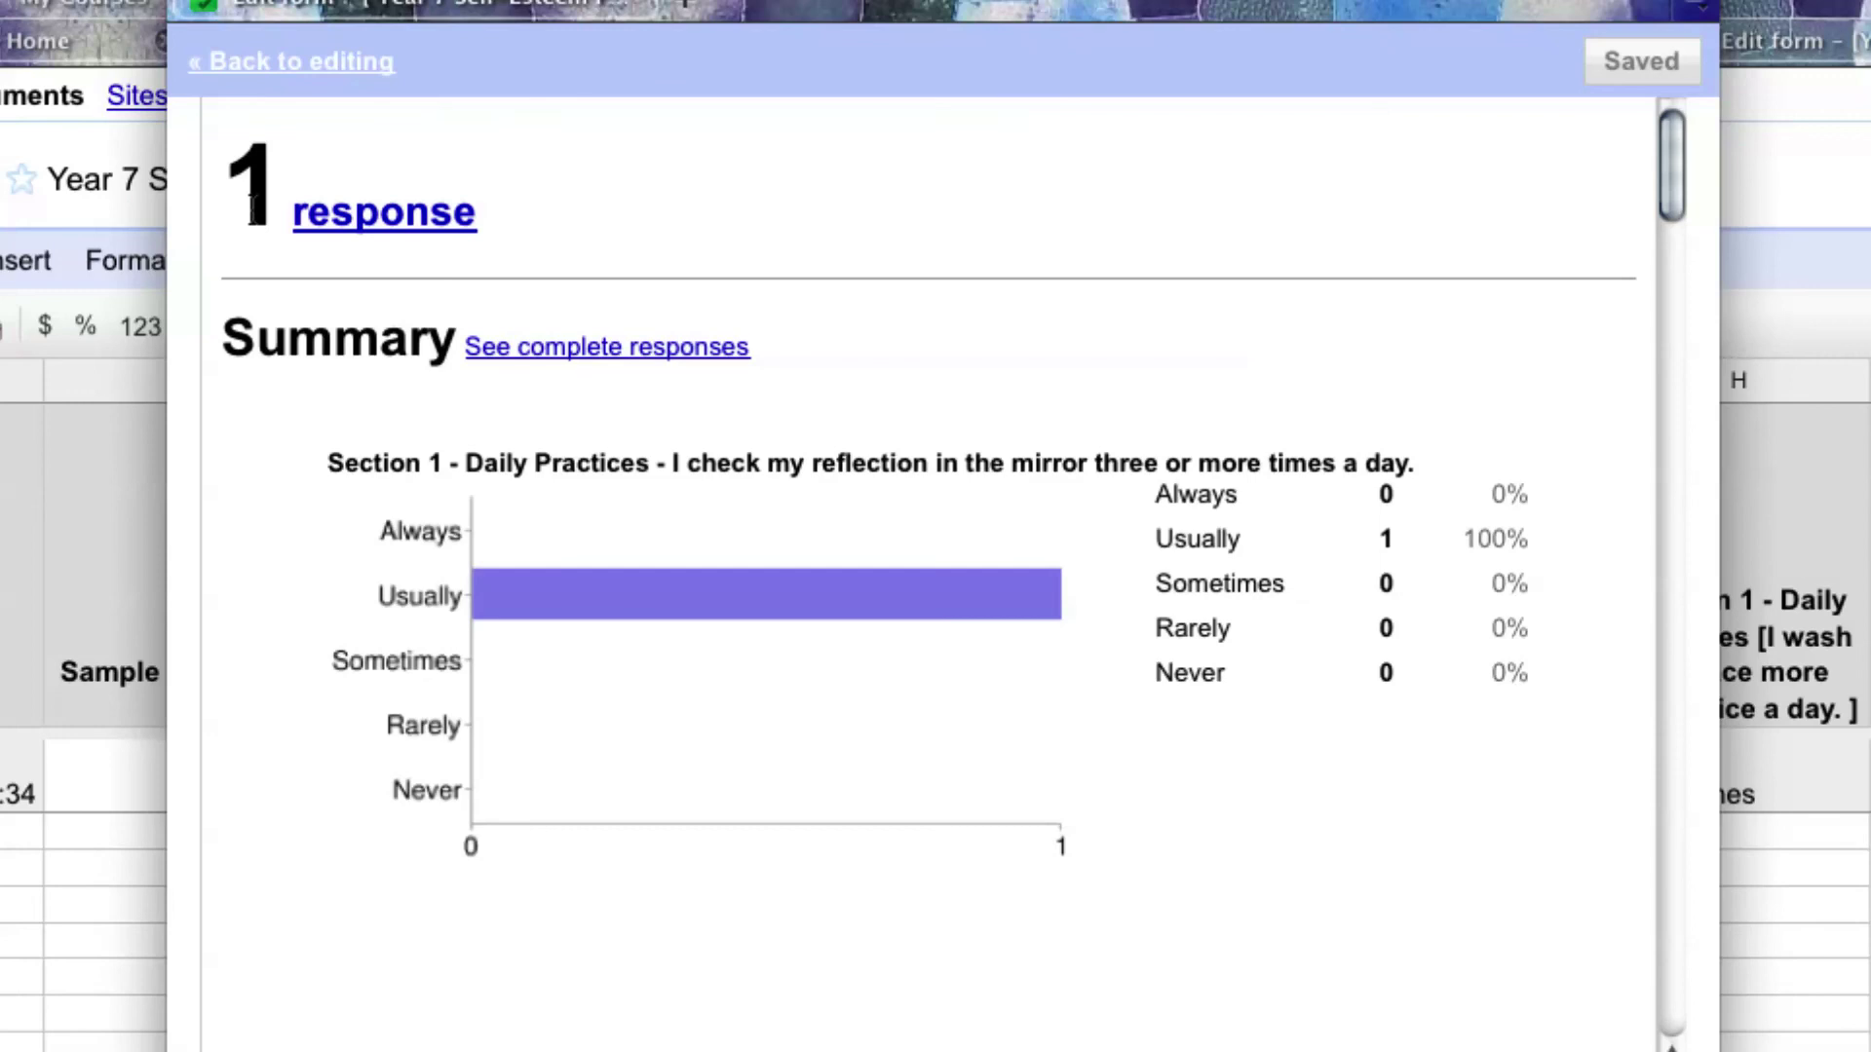
scroll(266, 208, "down", 1)
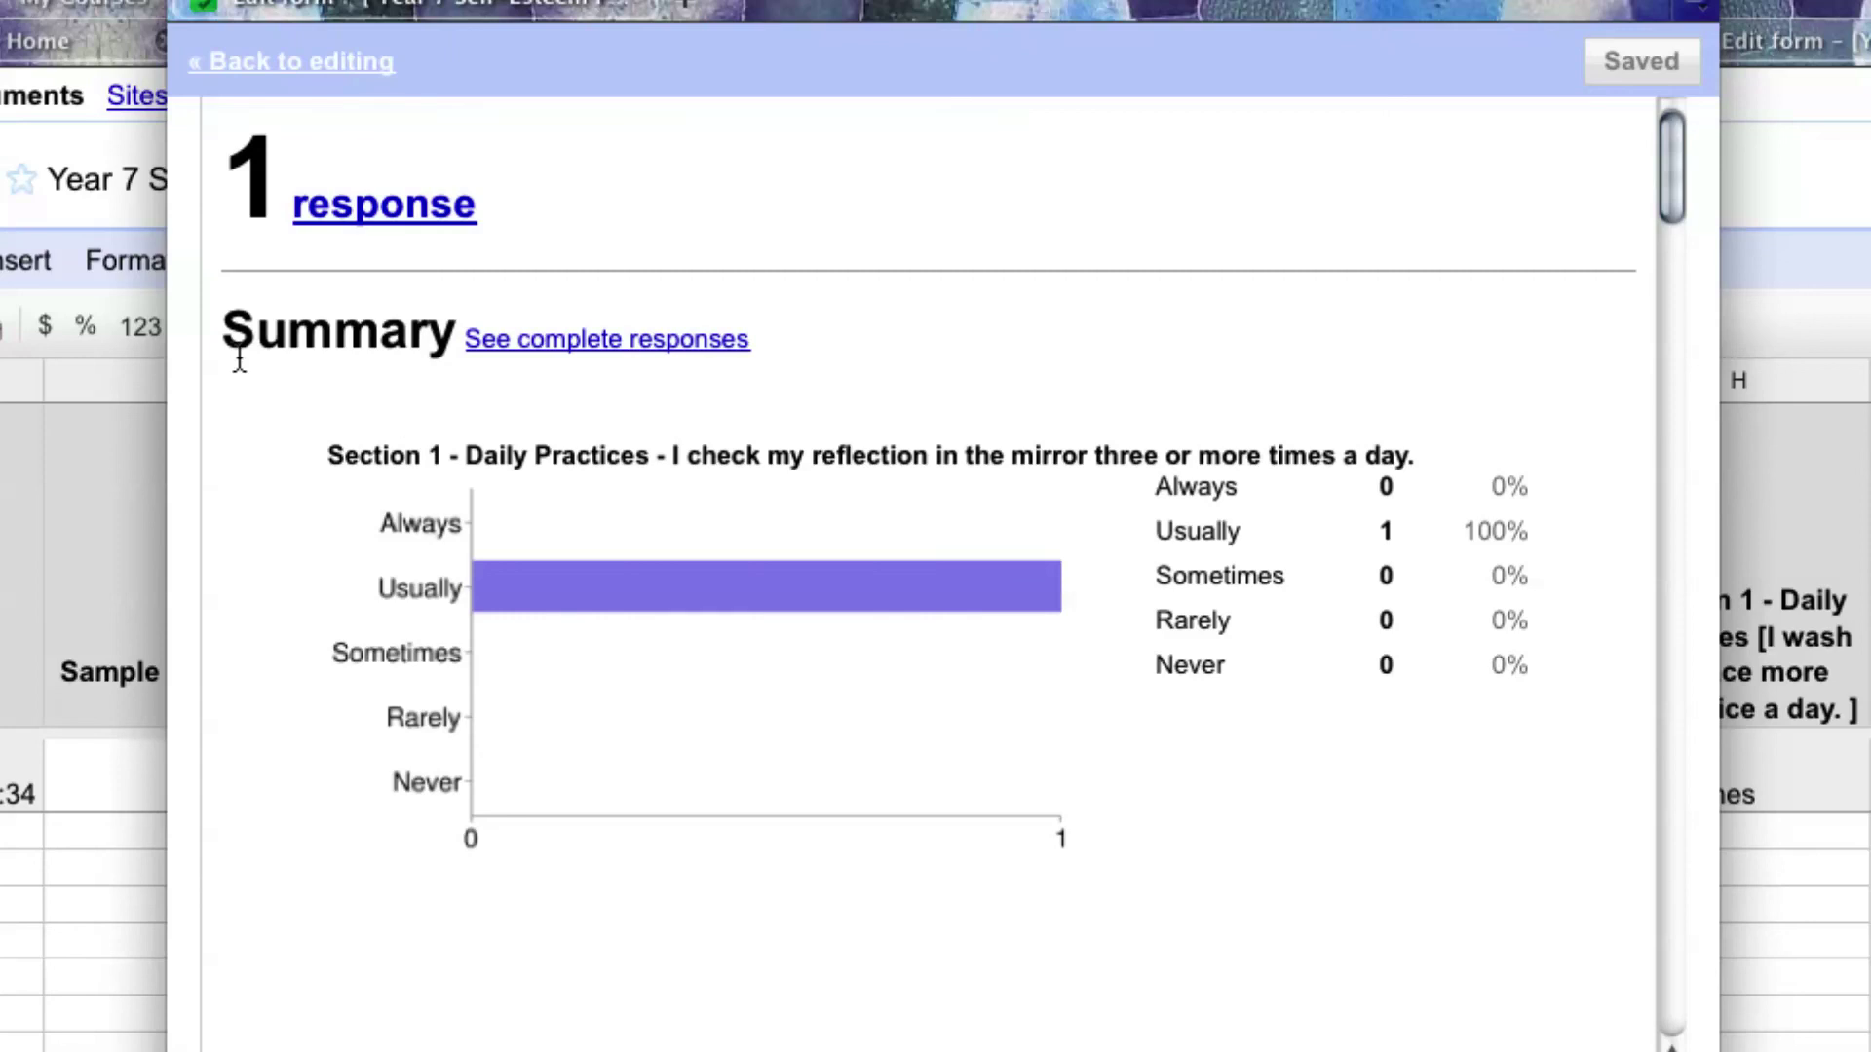
scroll(331, 450, "down", 3)
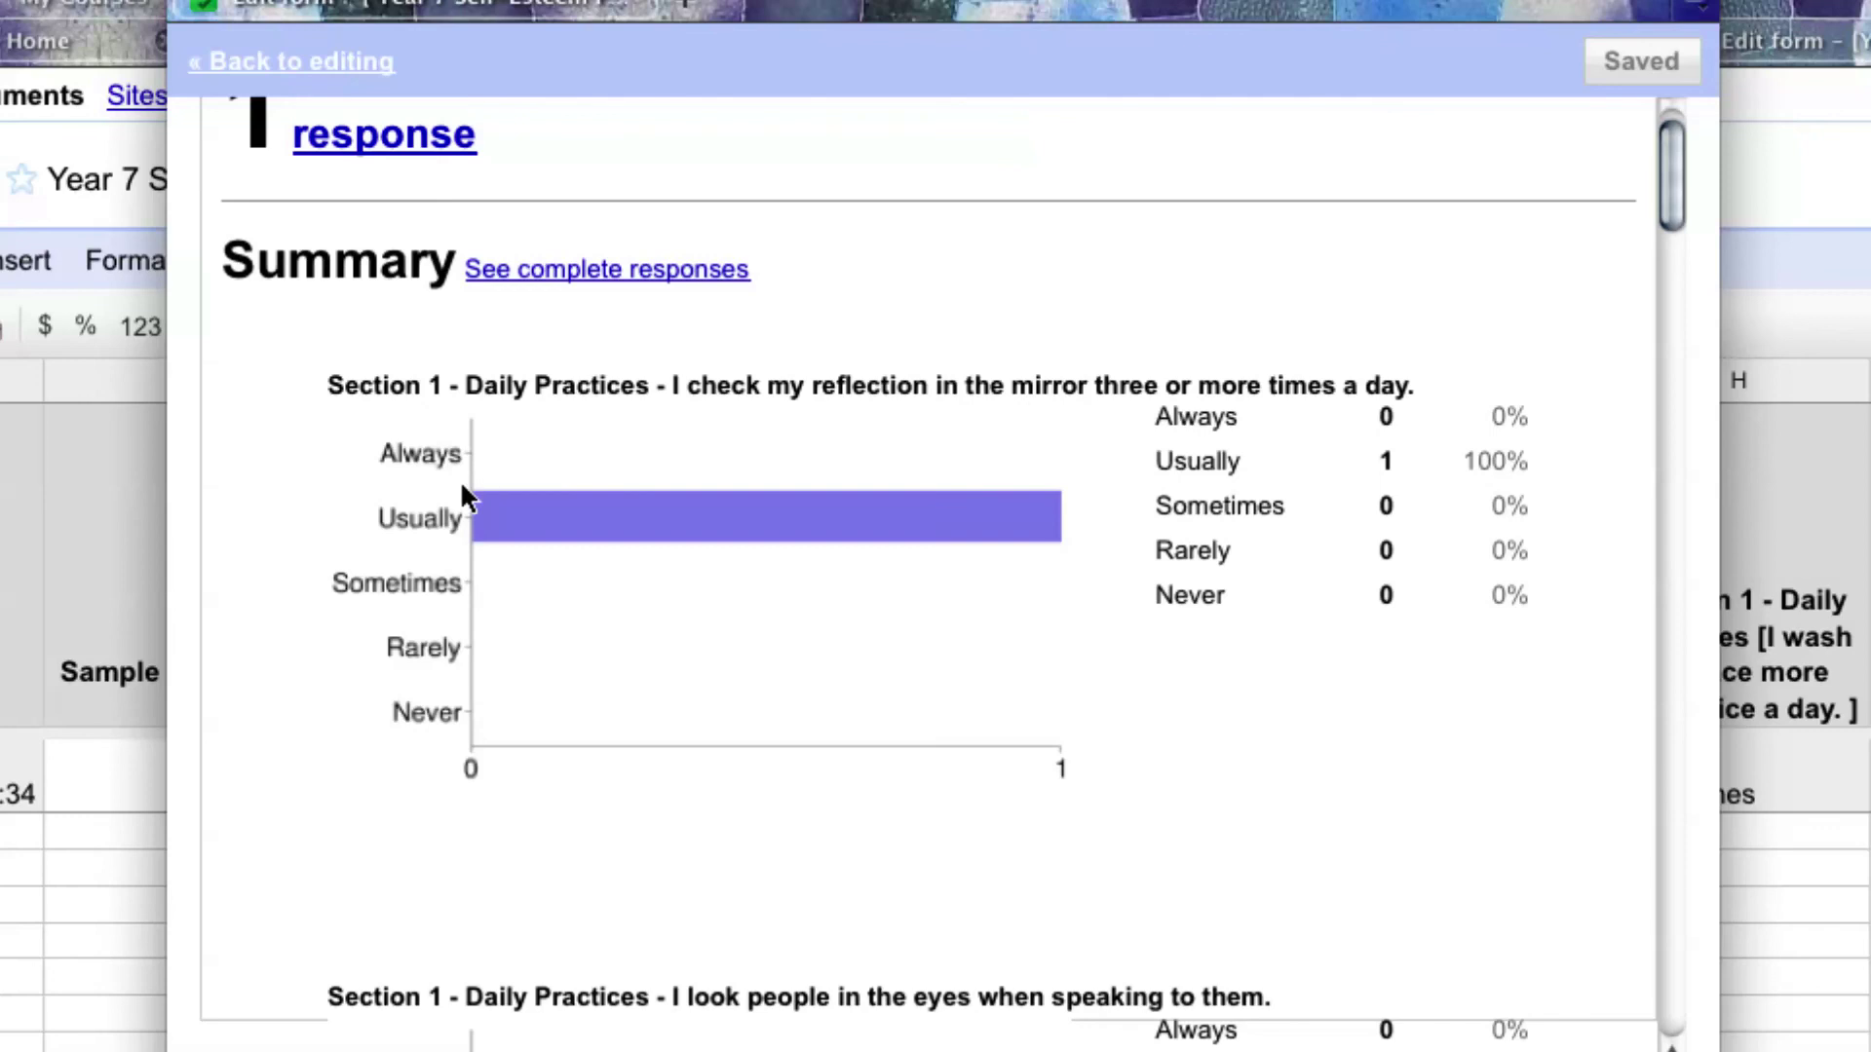
double_click(1384, 466)
left_click_drag(1463, 466, 1530, 465)
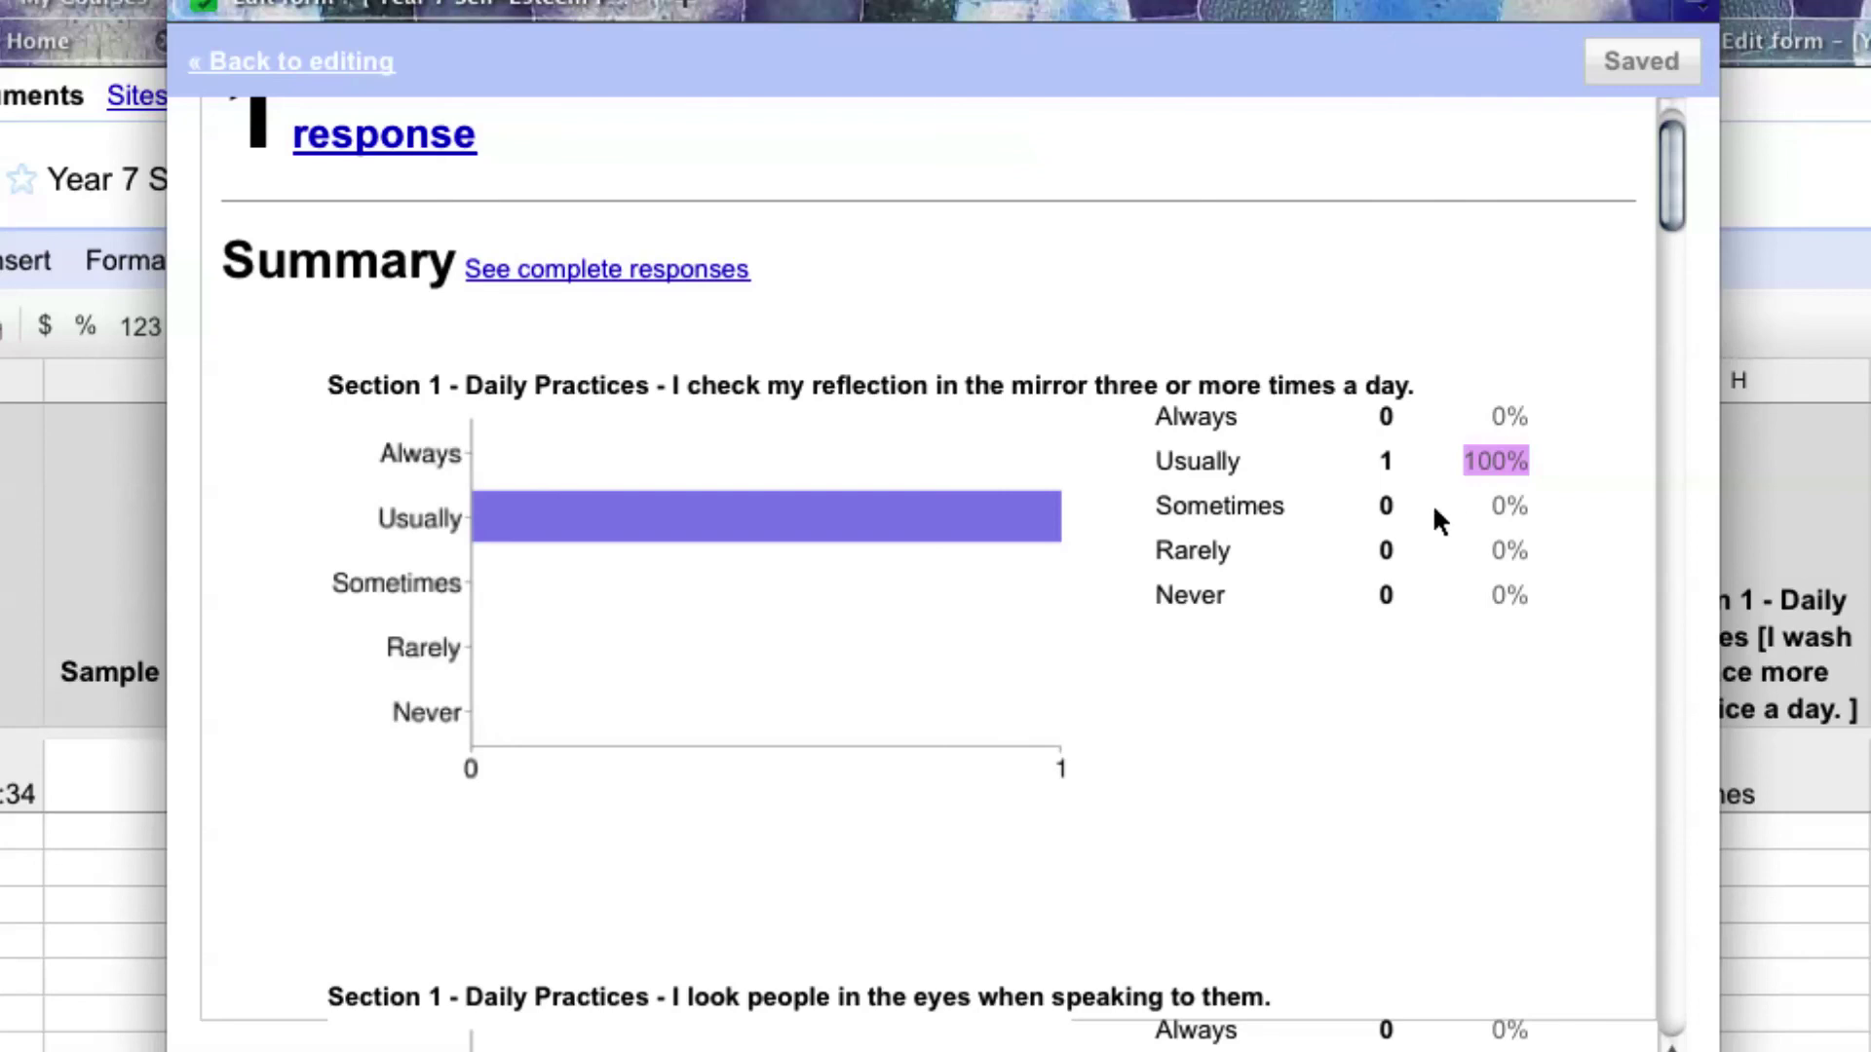
scroll(767, 619, "down", 5)
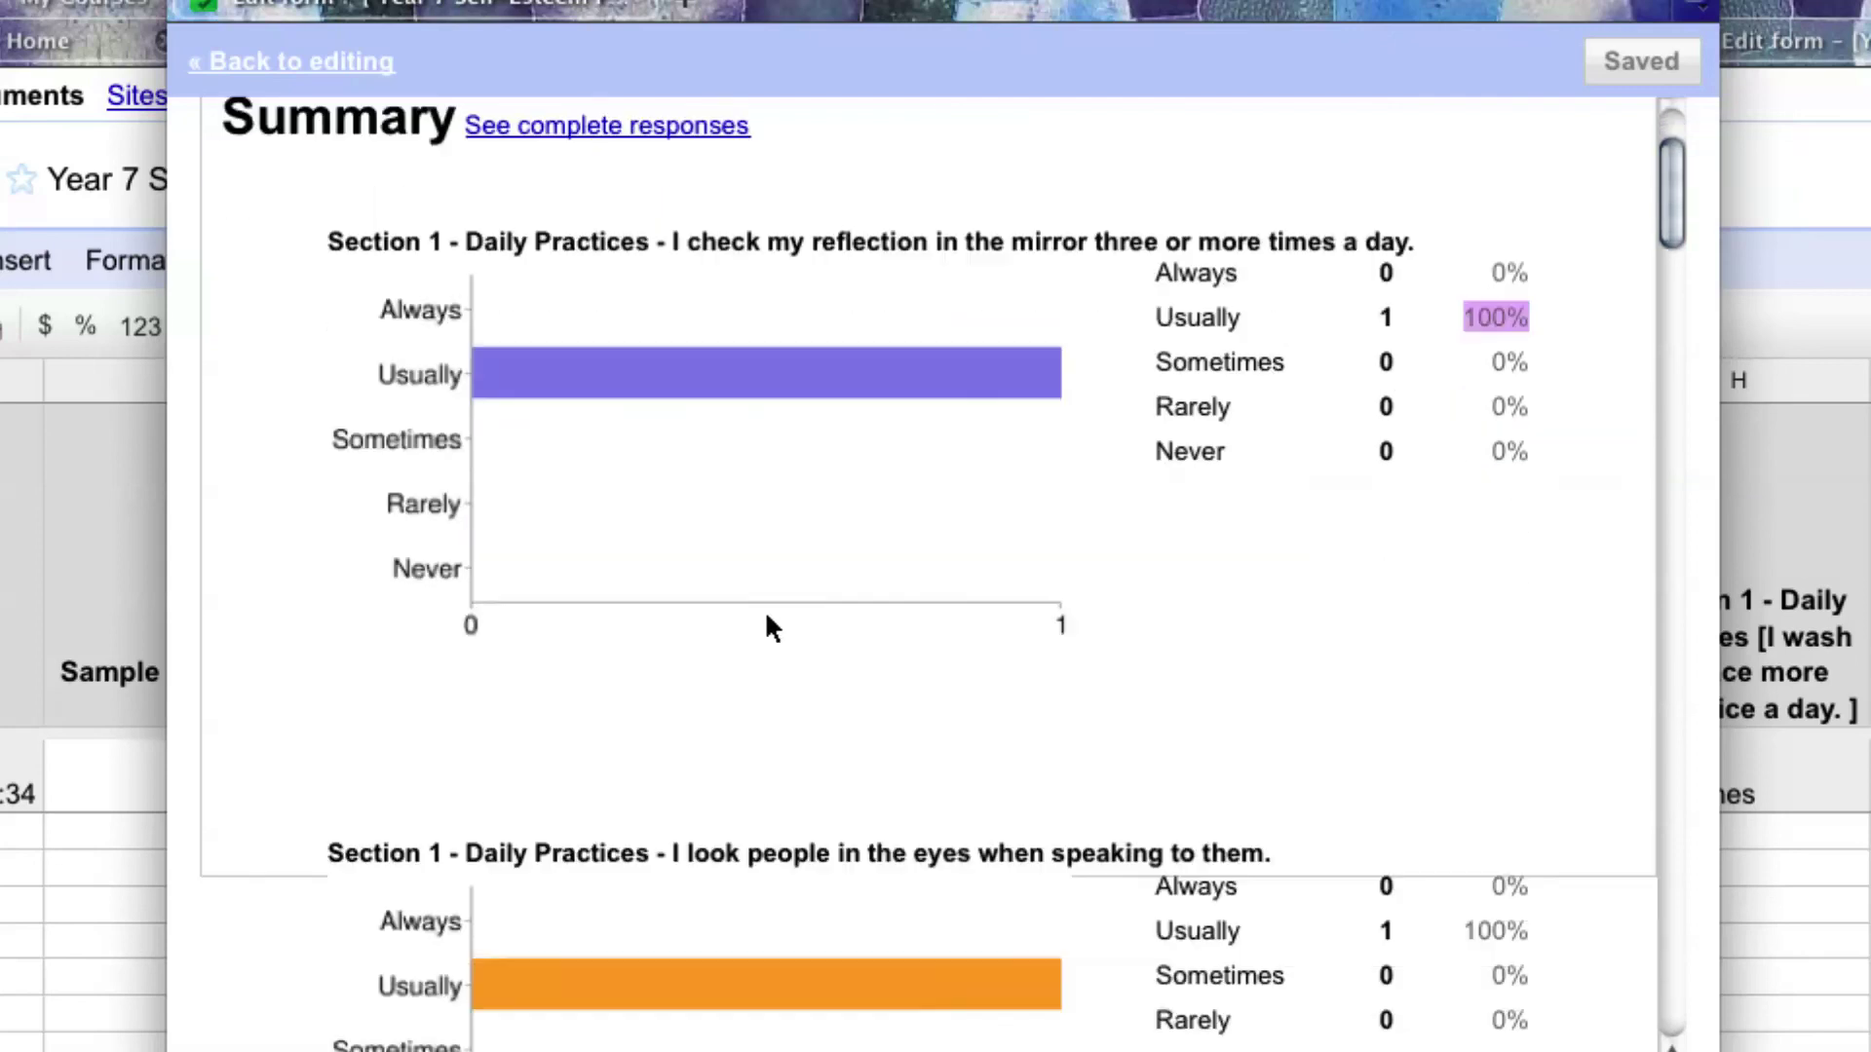
scroll(767, 616, "down", 8)
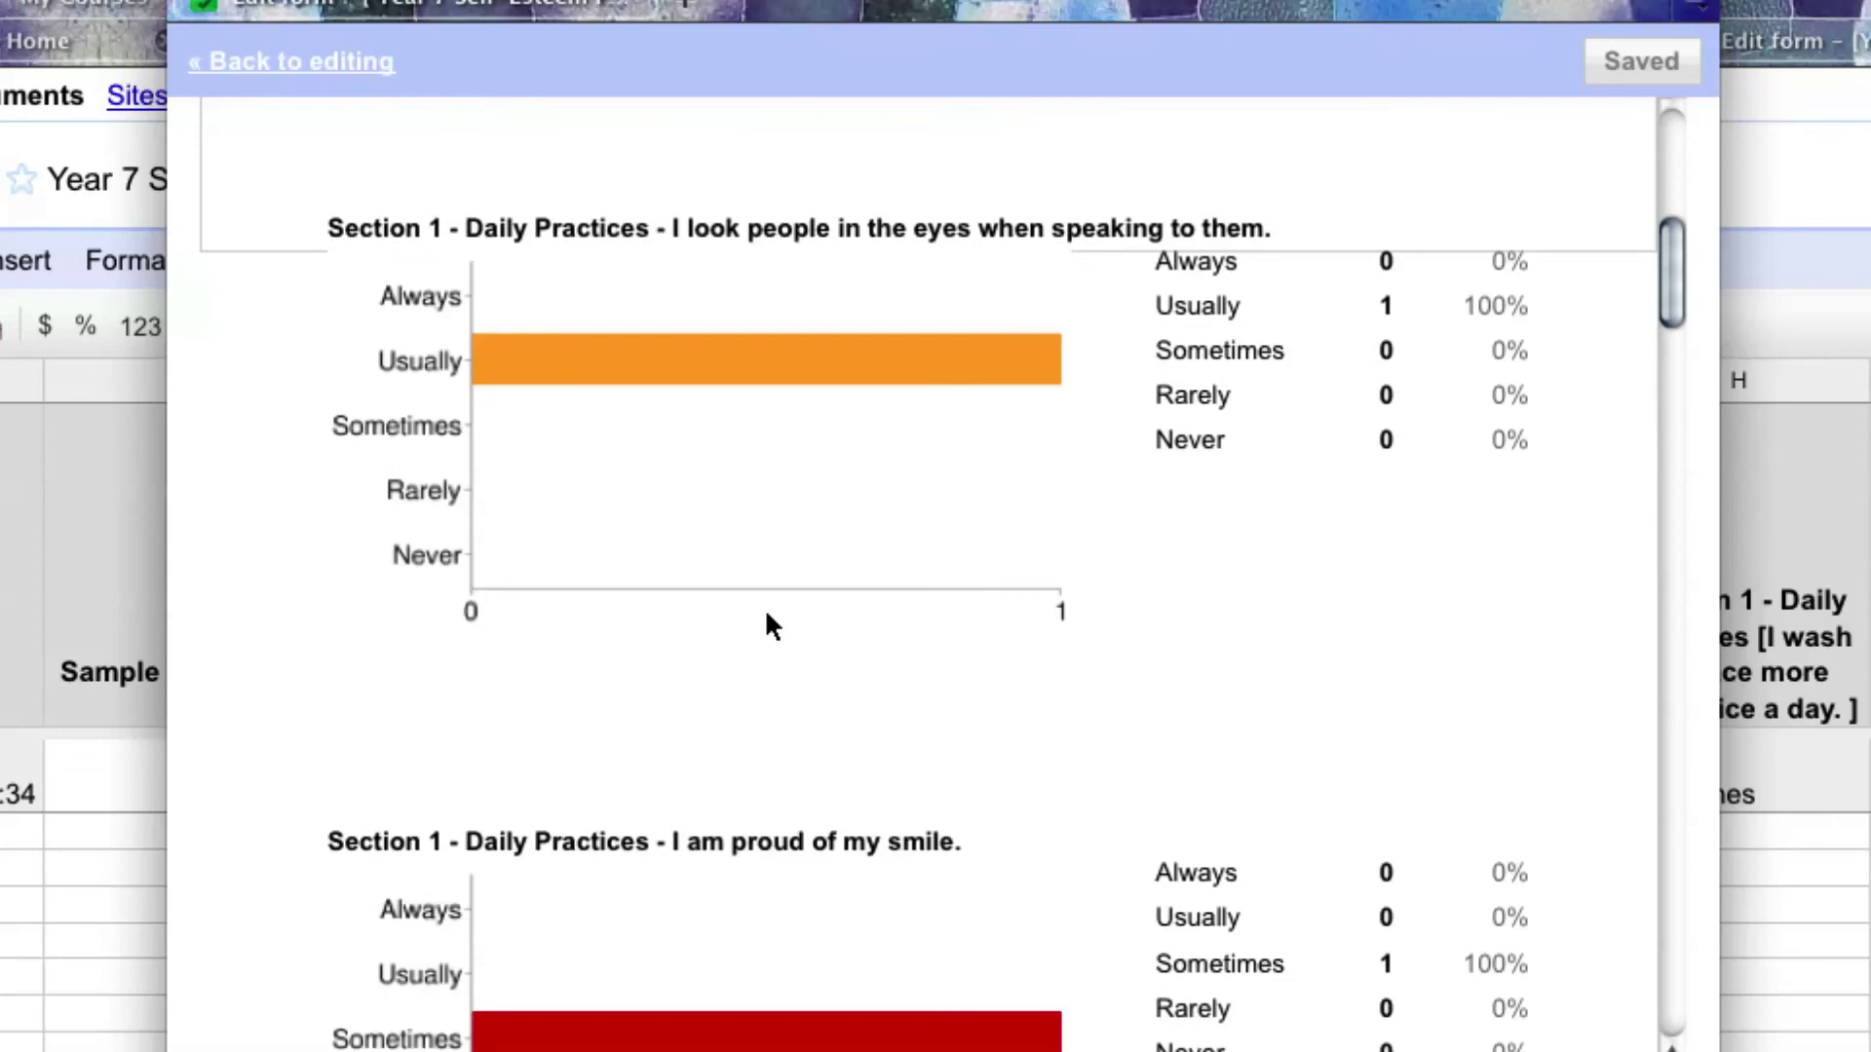
scroll(767, 616, "down", 7)
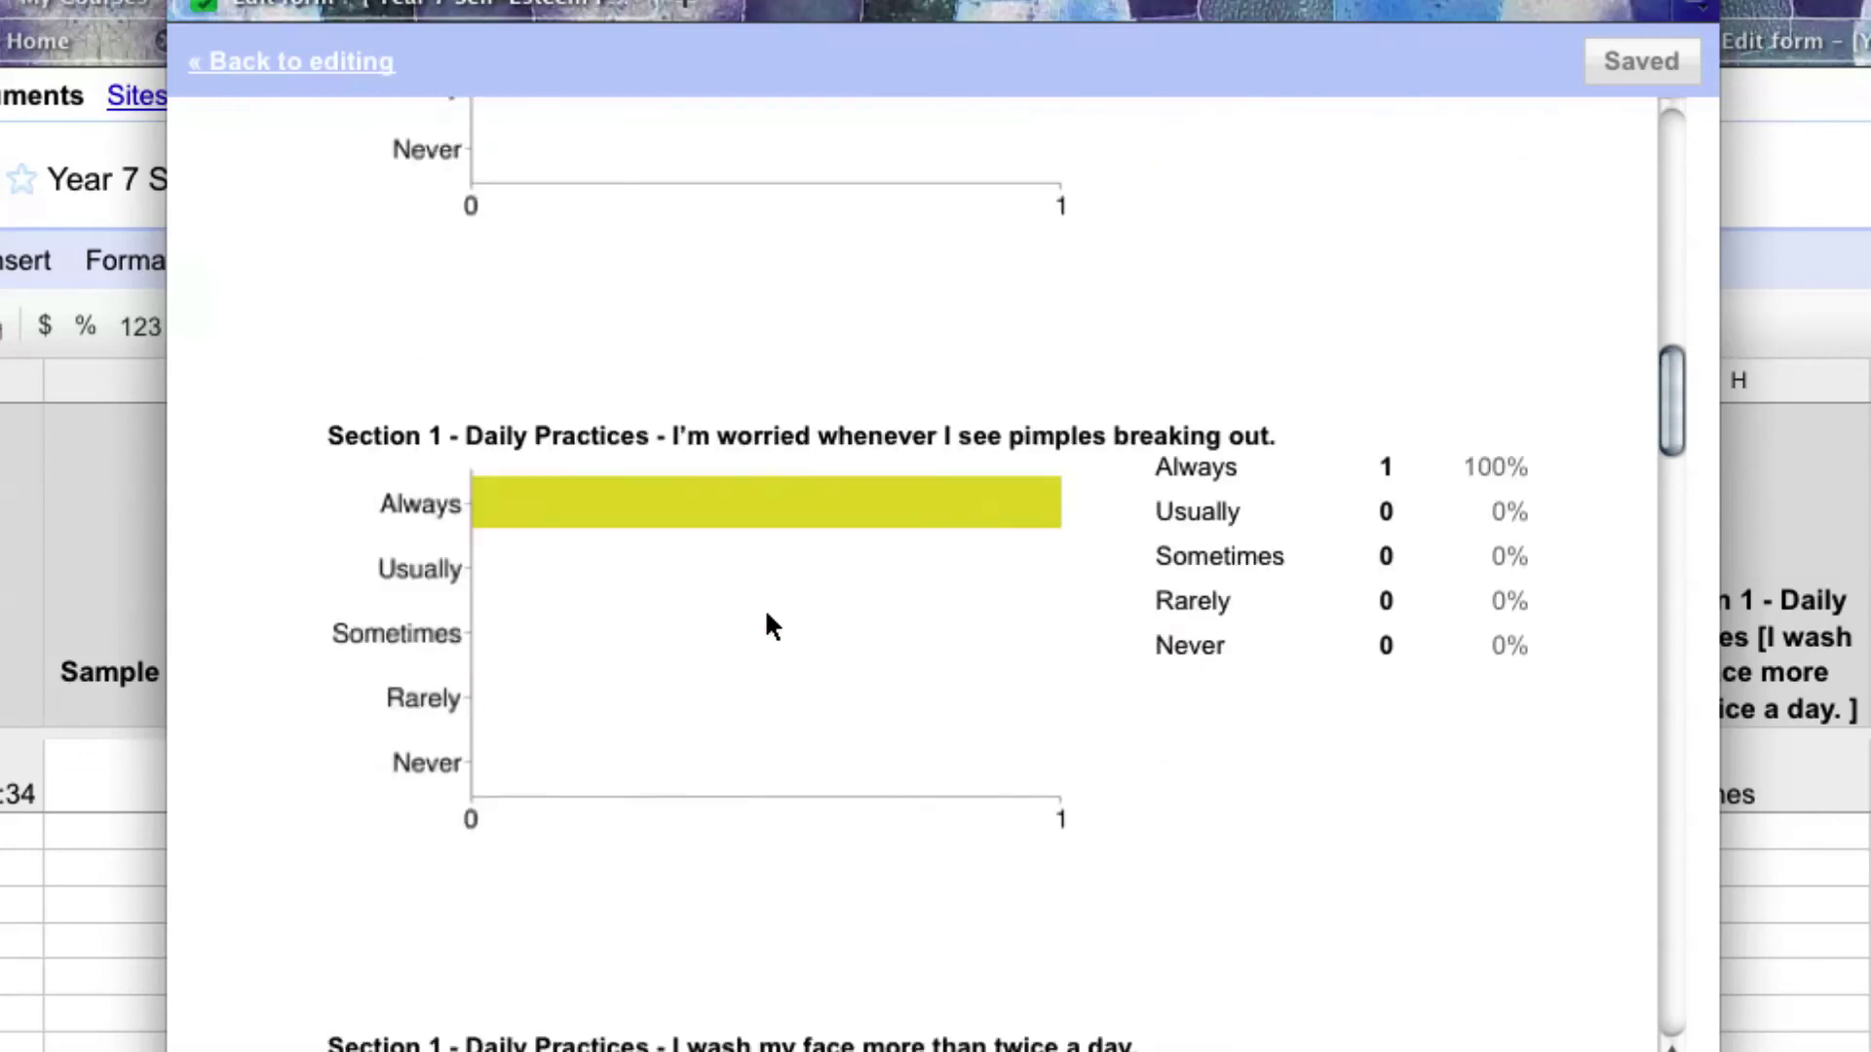
scroll(766, 615, "down", 6)
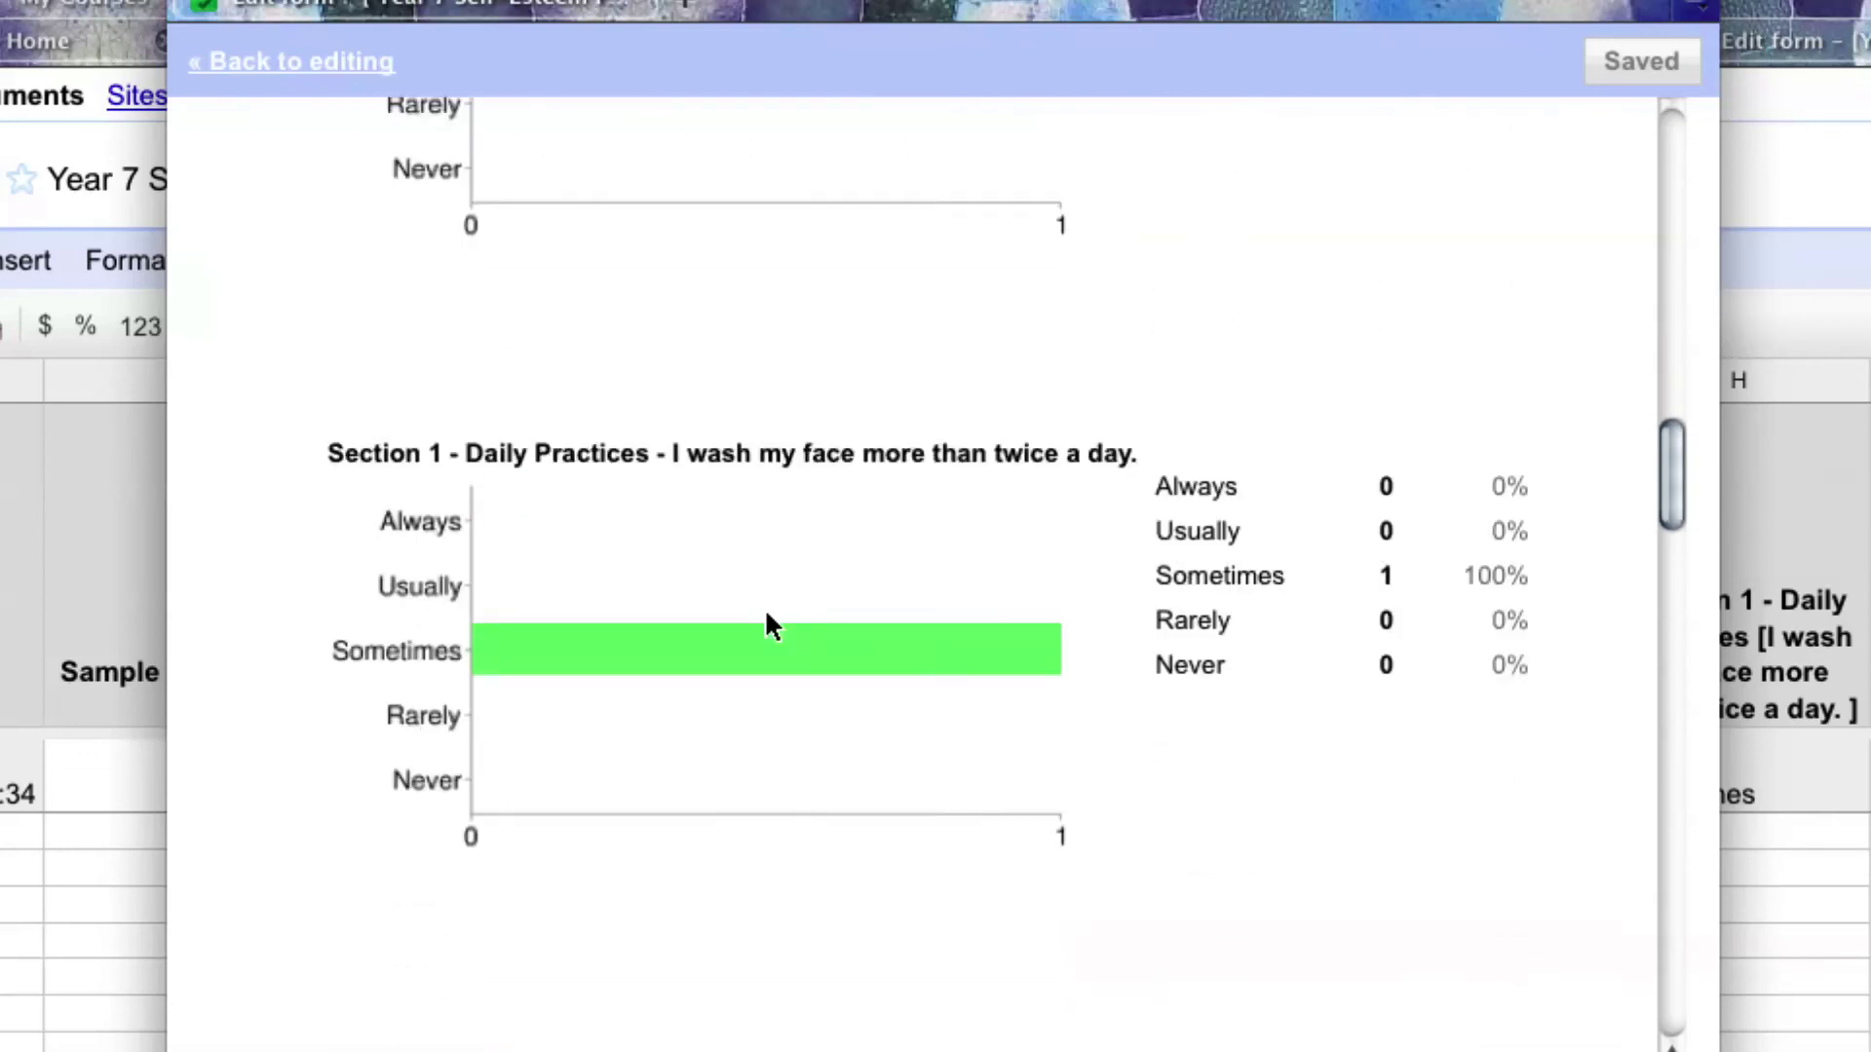
Examine the Optional Information entries, the Section 2 - Attitudes to Acne charts and the Number of daily responses graph in the summary
scroll(767, 616, "down", 2)
scroll(770, 624, "down", 3)
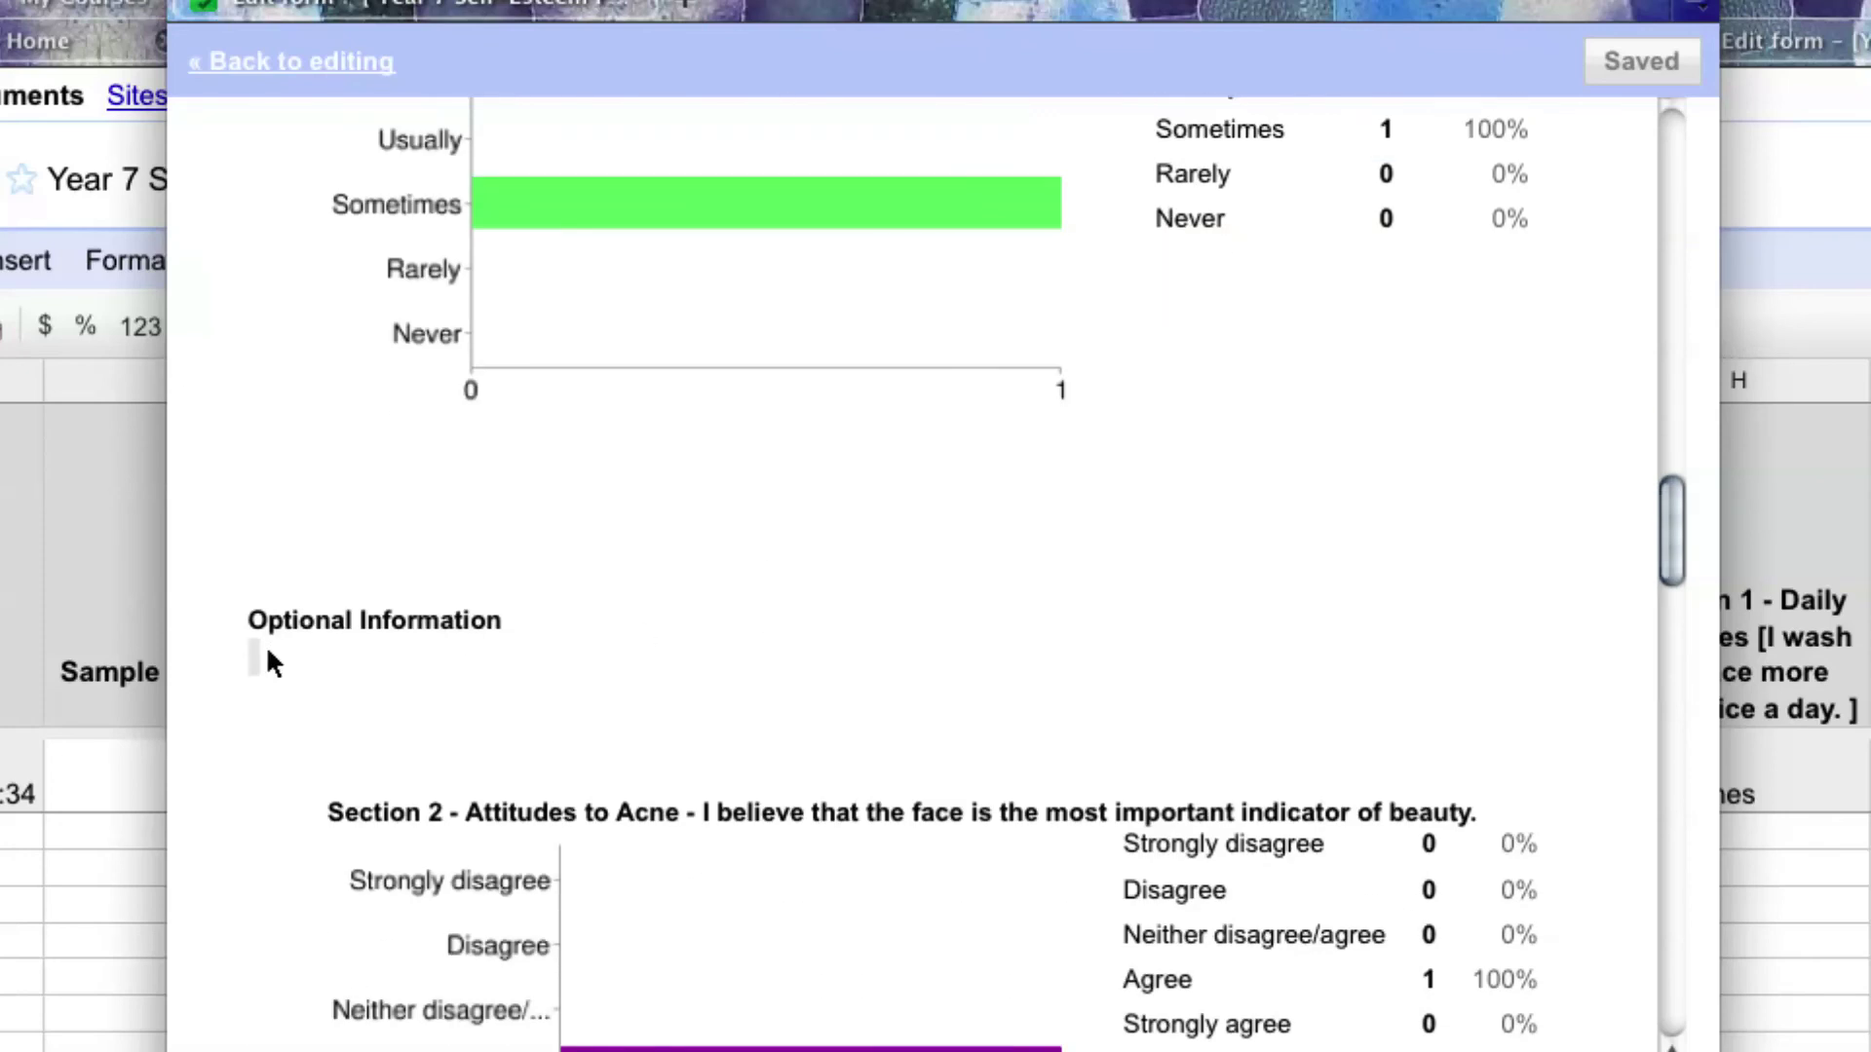
scroll(306, 651, "up", 1)
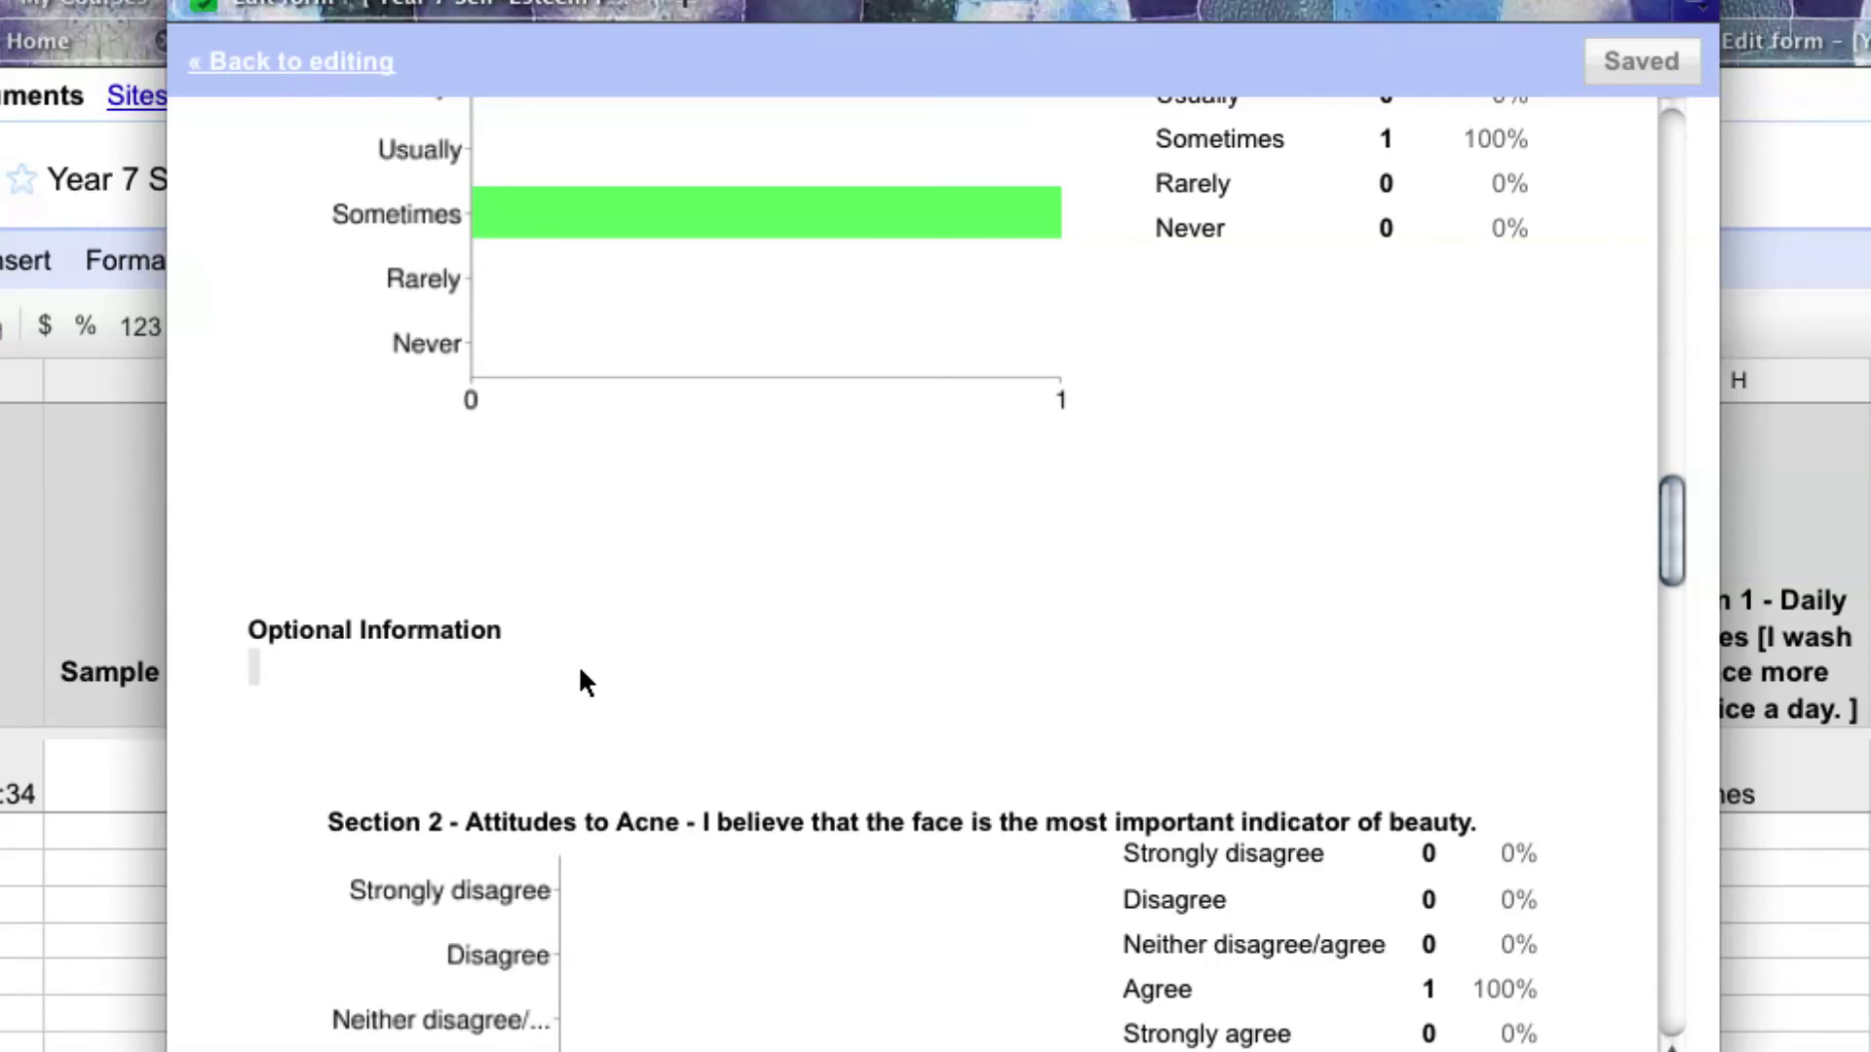
scroll(577, 670, "down", 4)
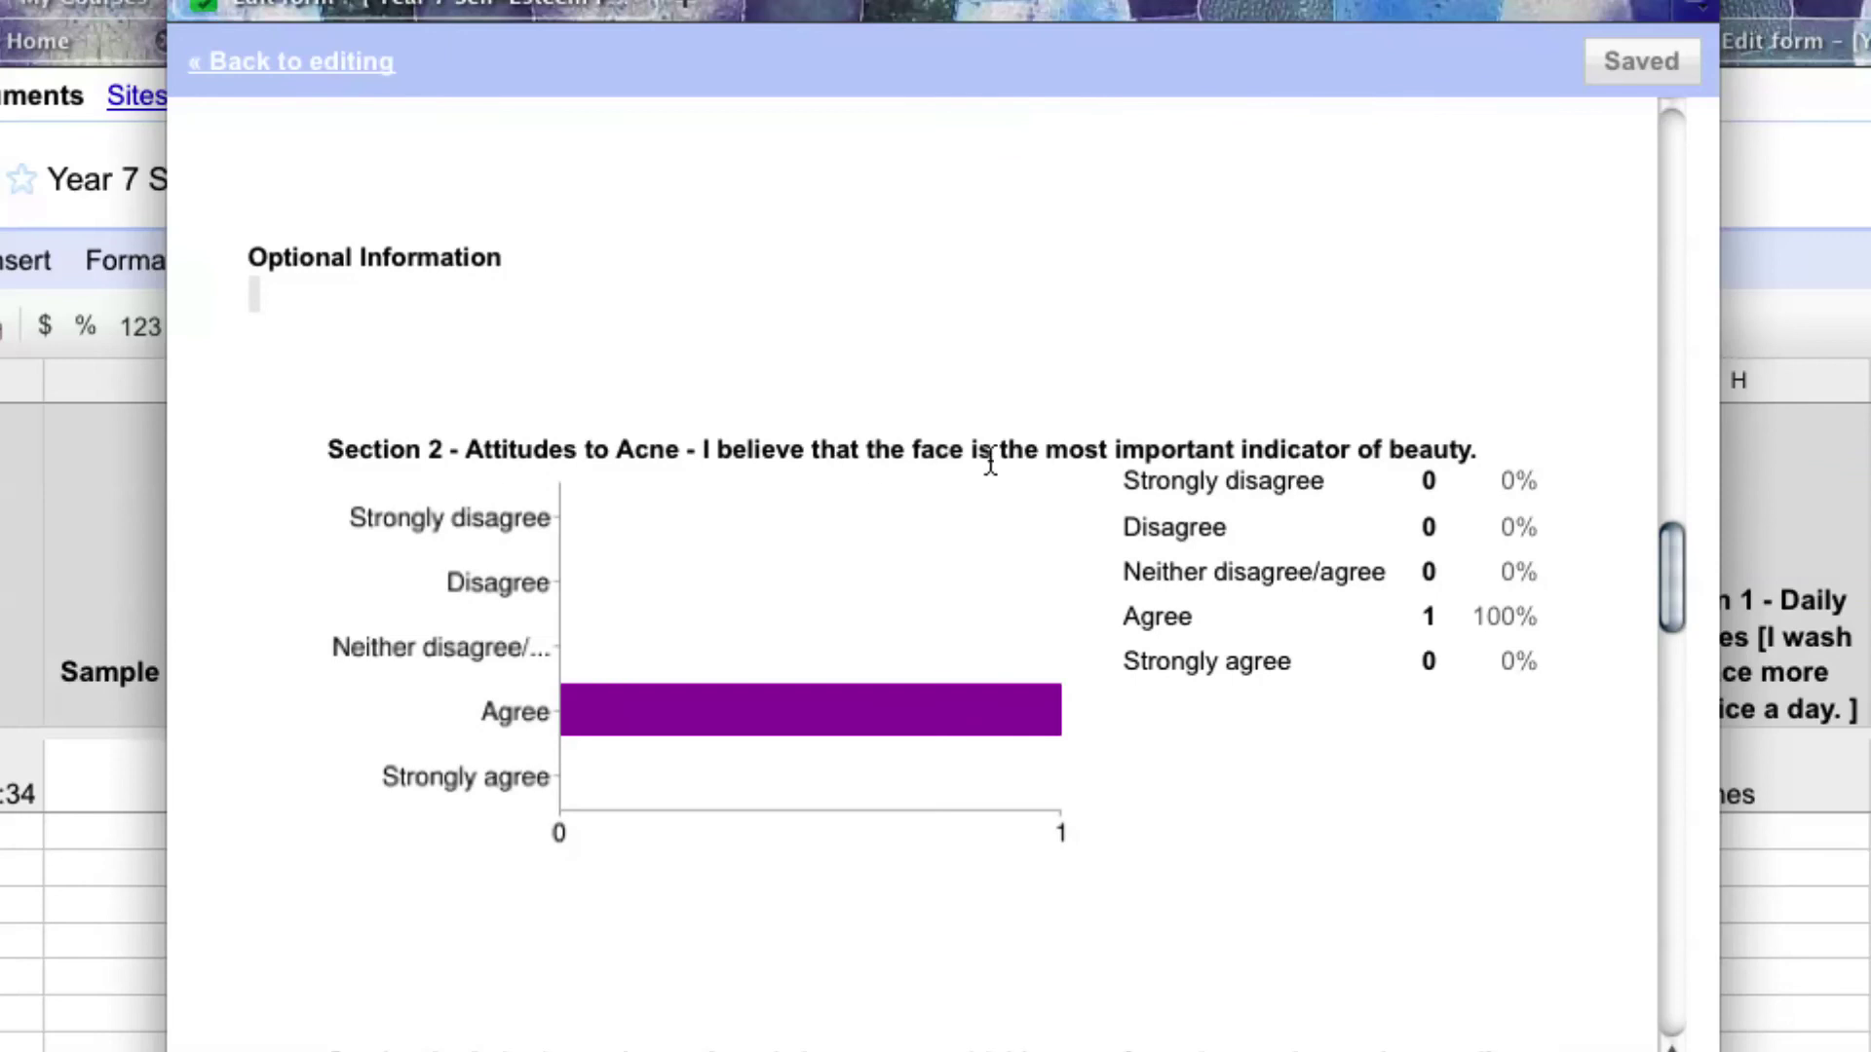
scroll(827, 535, "down", 4)
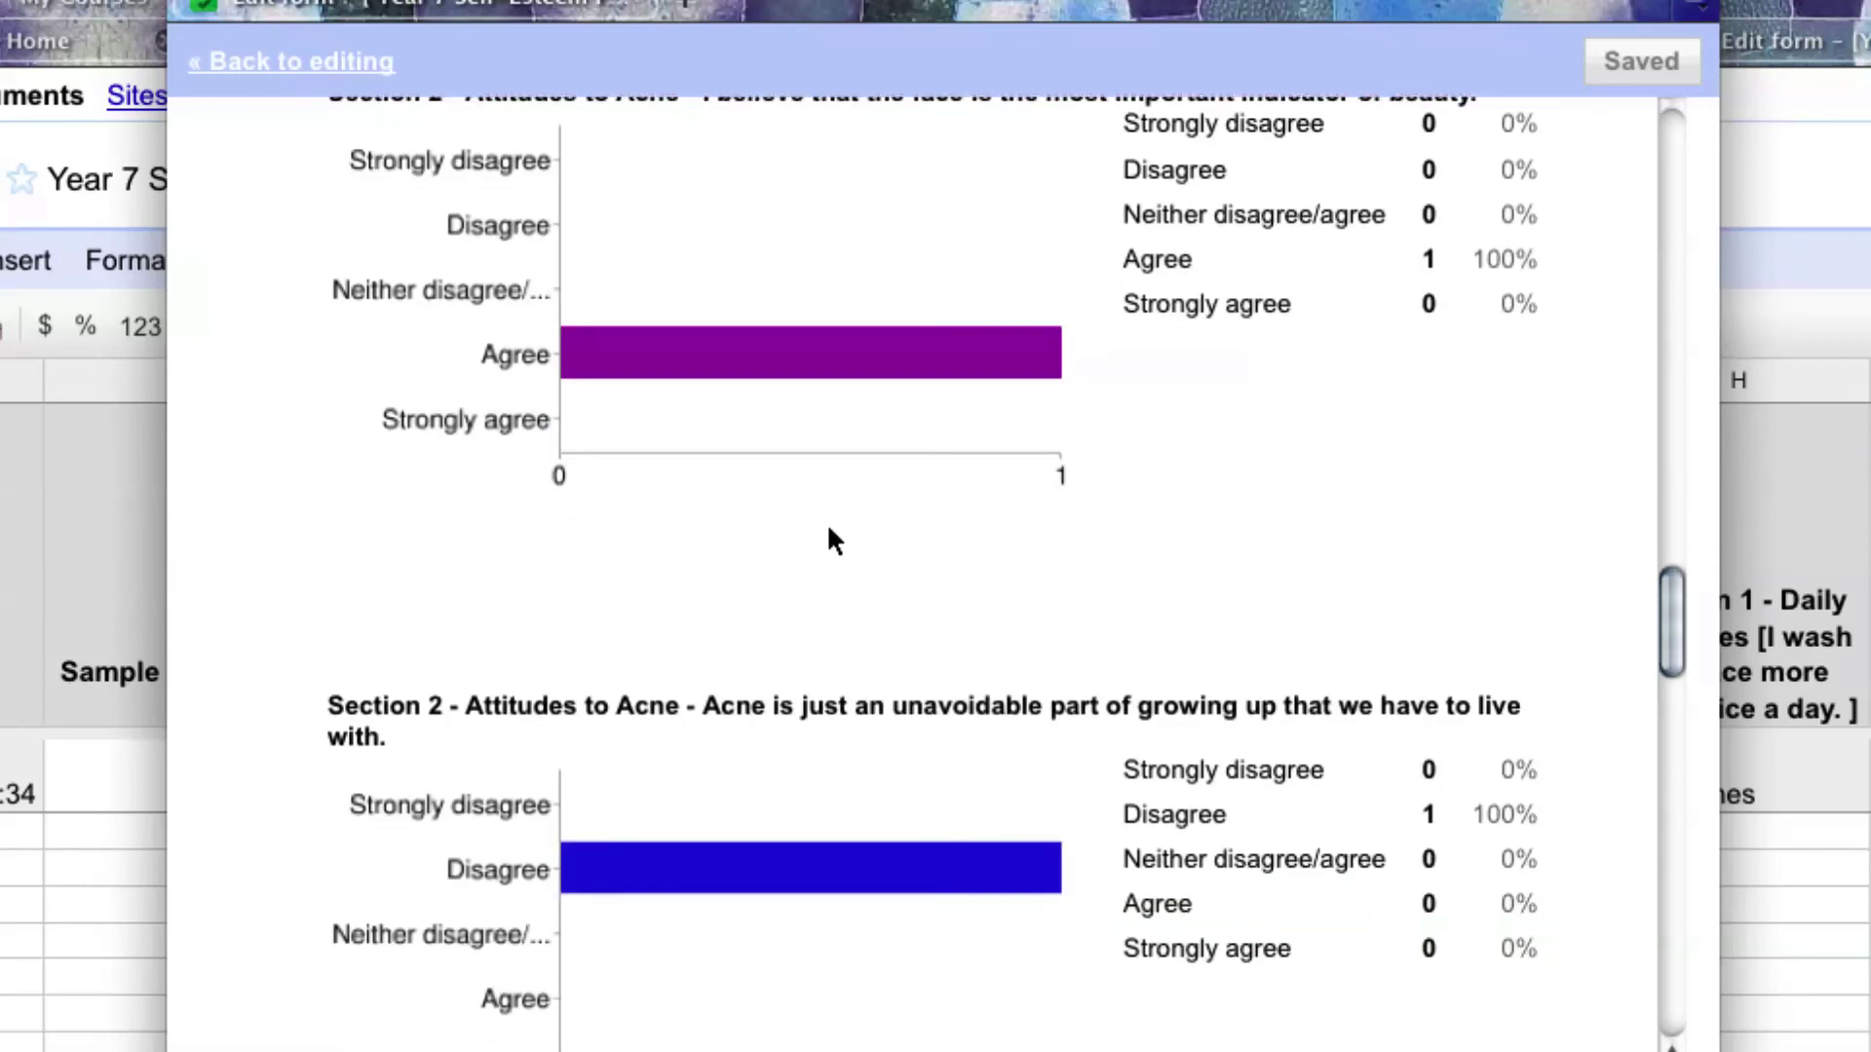
scroll(828, 531, "down", 2)
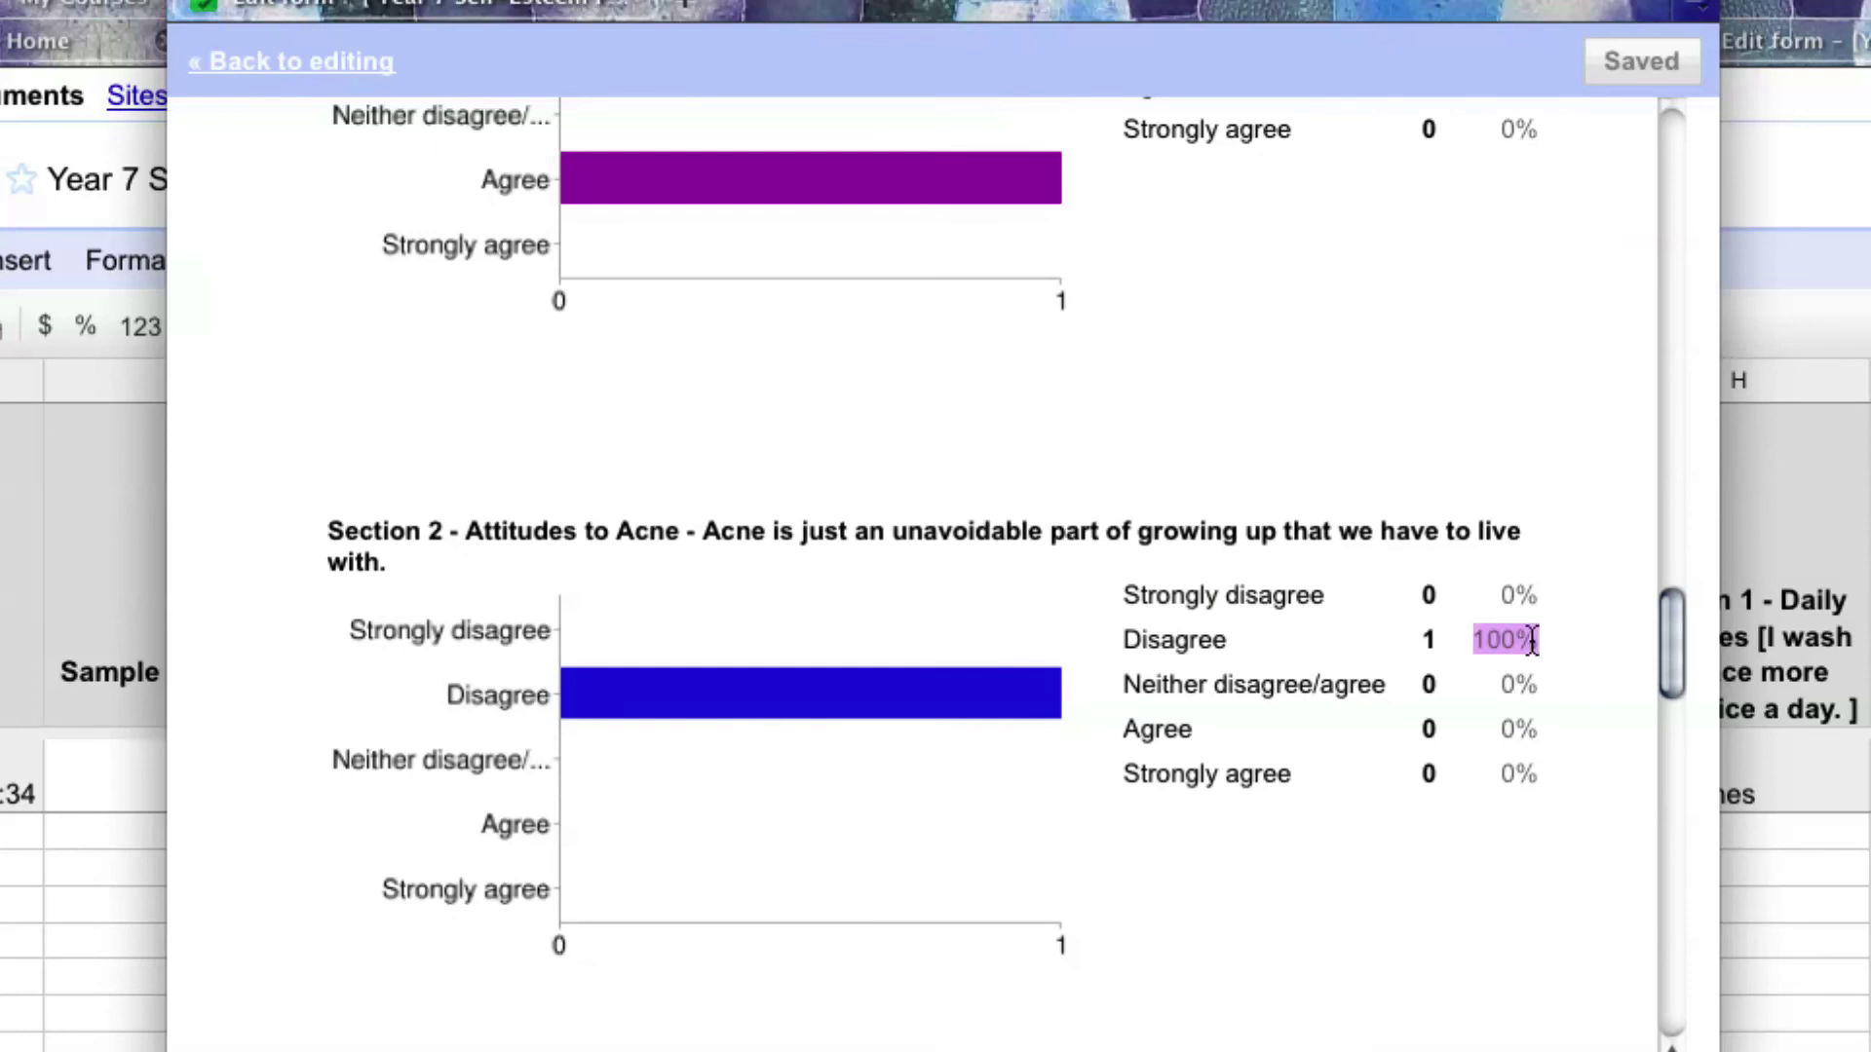
left_click_drag(1416, 639, 1540, 635)
scroll(1458, 636, "down", 1)
scroll(1039, 763, "down", 1)
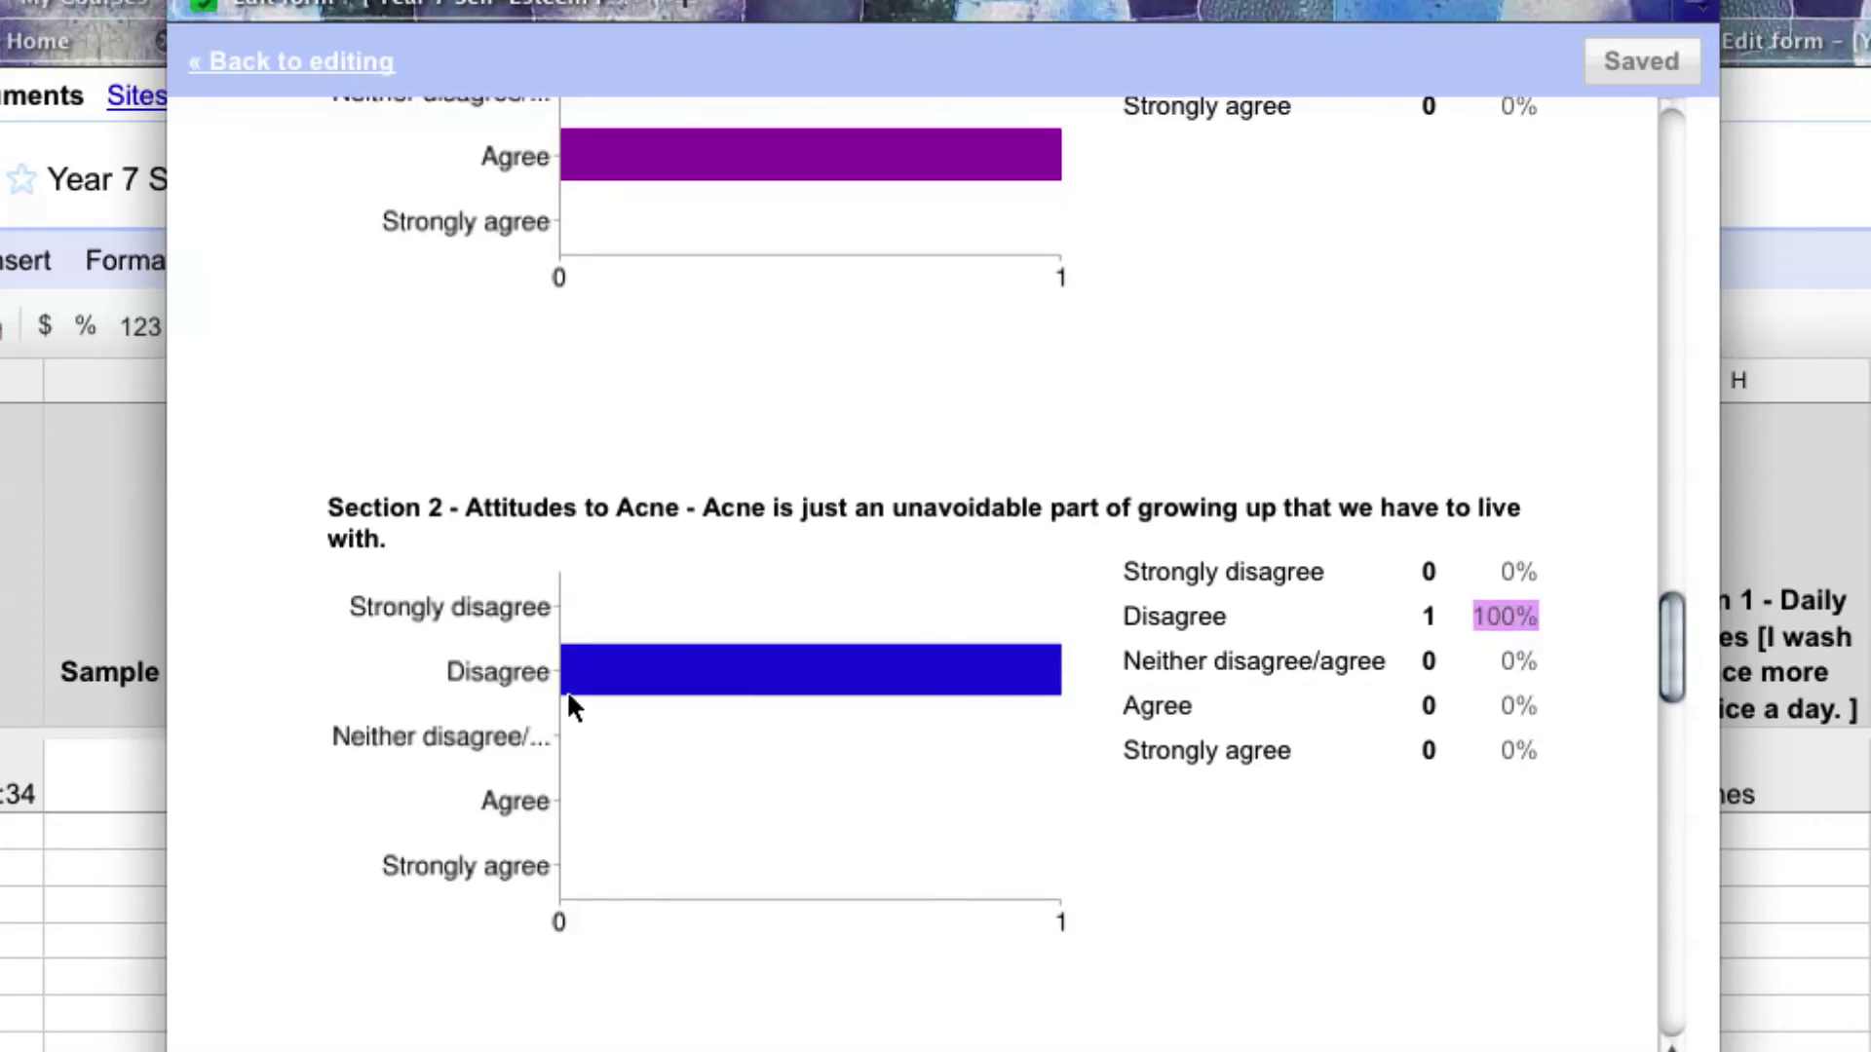
scroll(1021, 687, "down", 4)
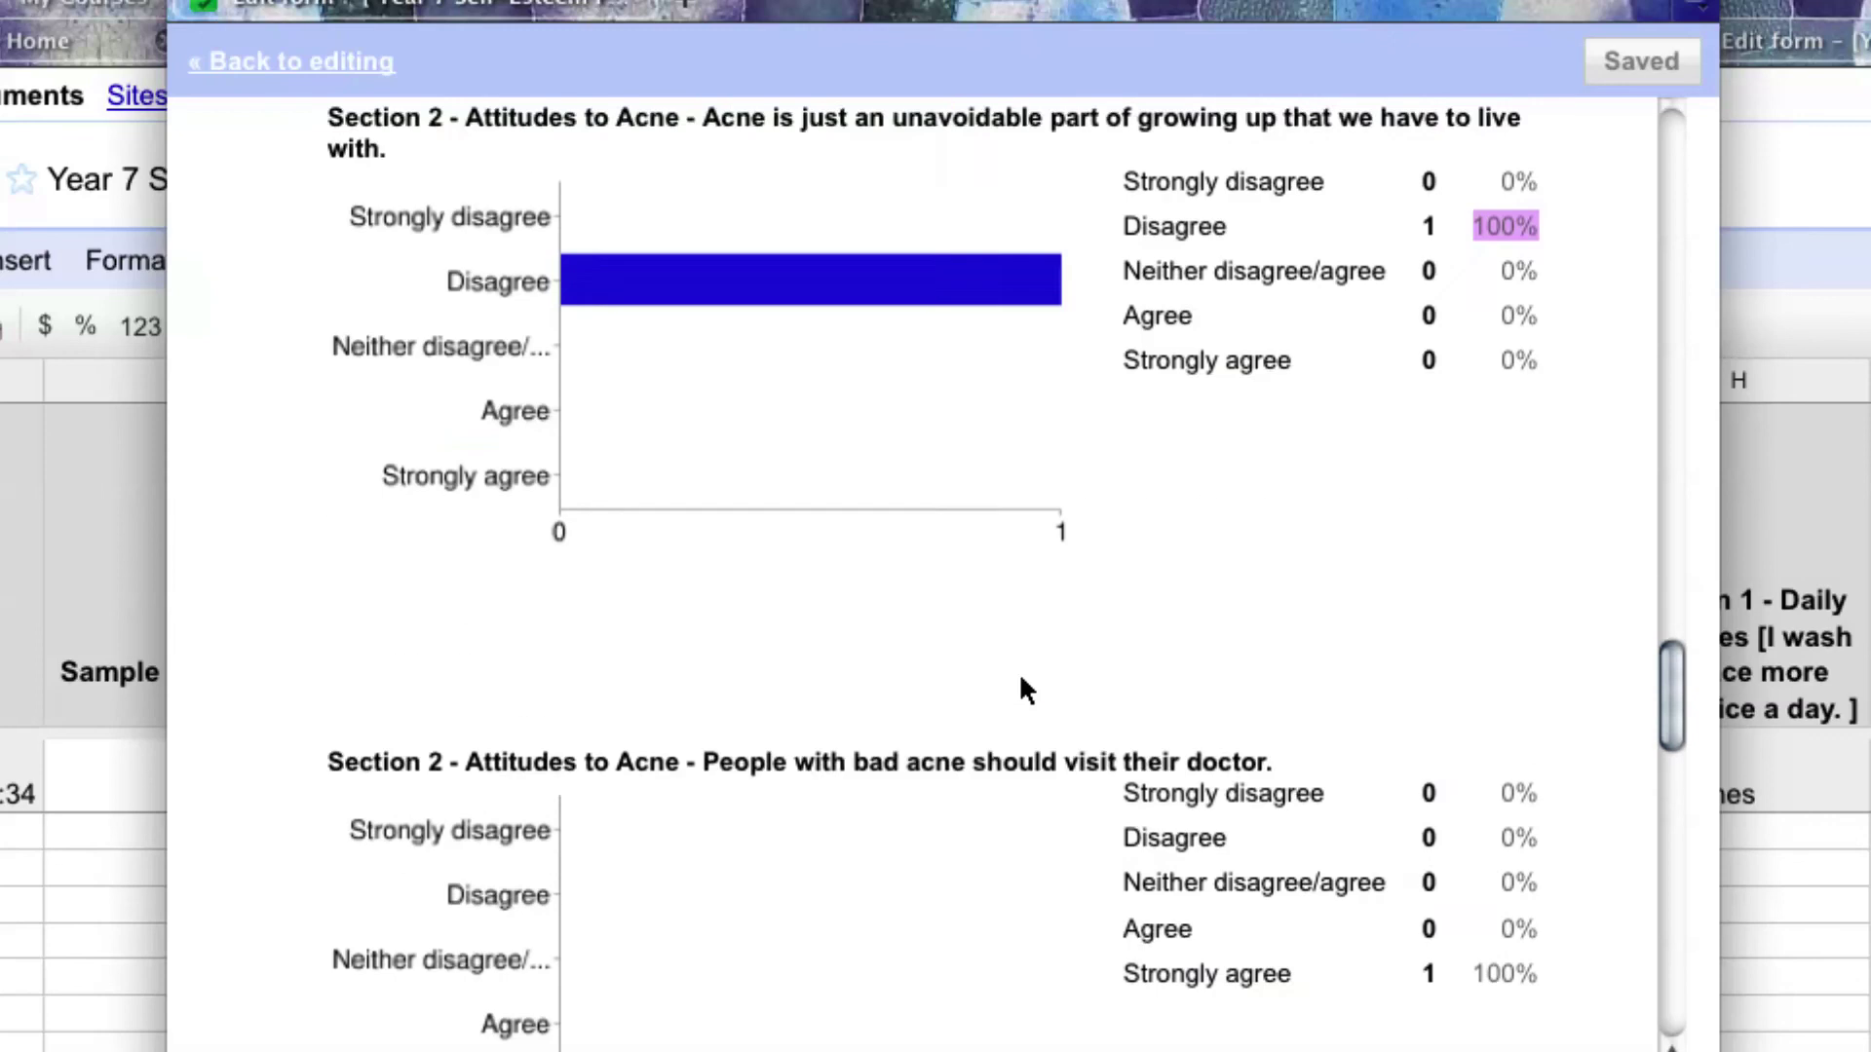
scroll(1019, 682, "down", 2)
scroll(1016, 682, "down", 5)
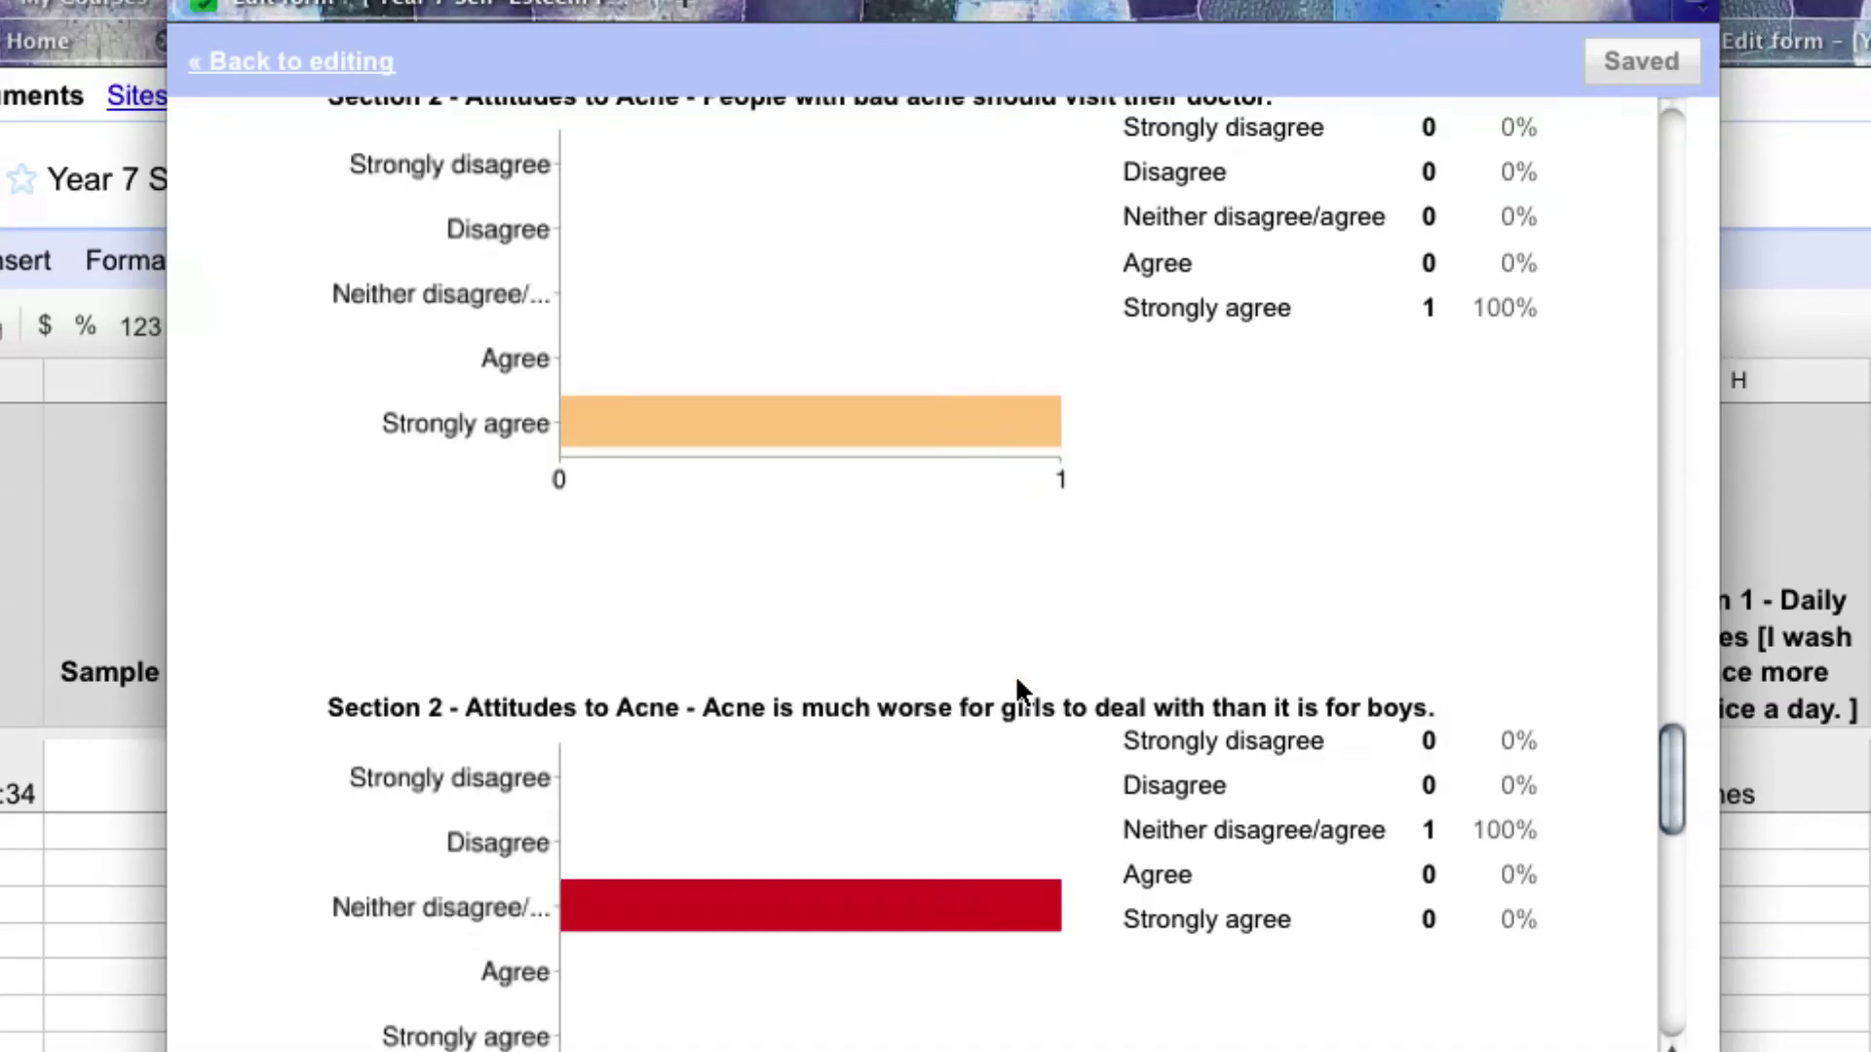
scroll(1016, 683, "down", 10)
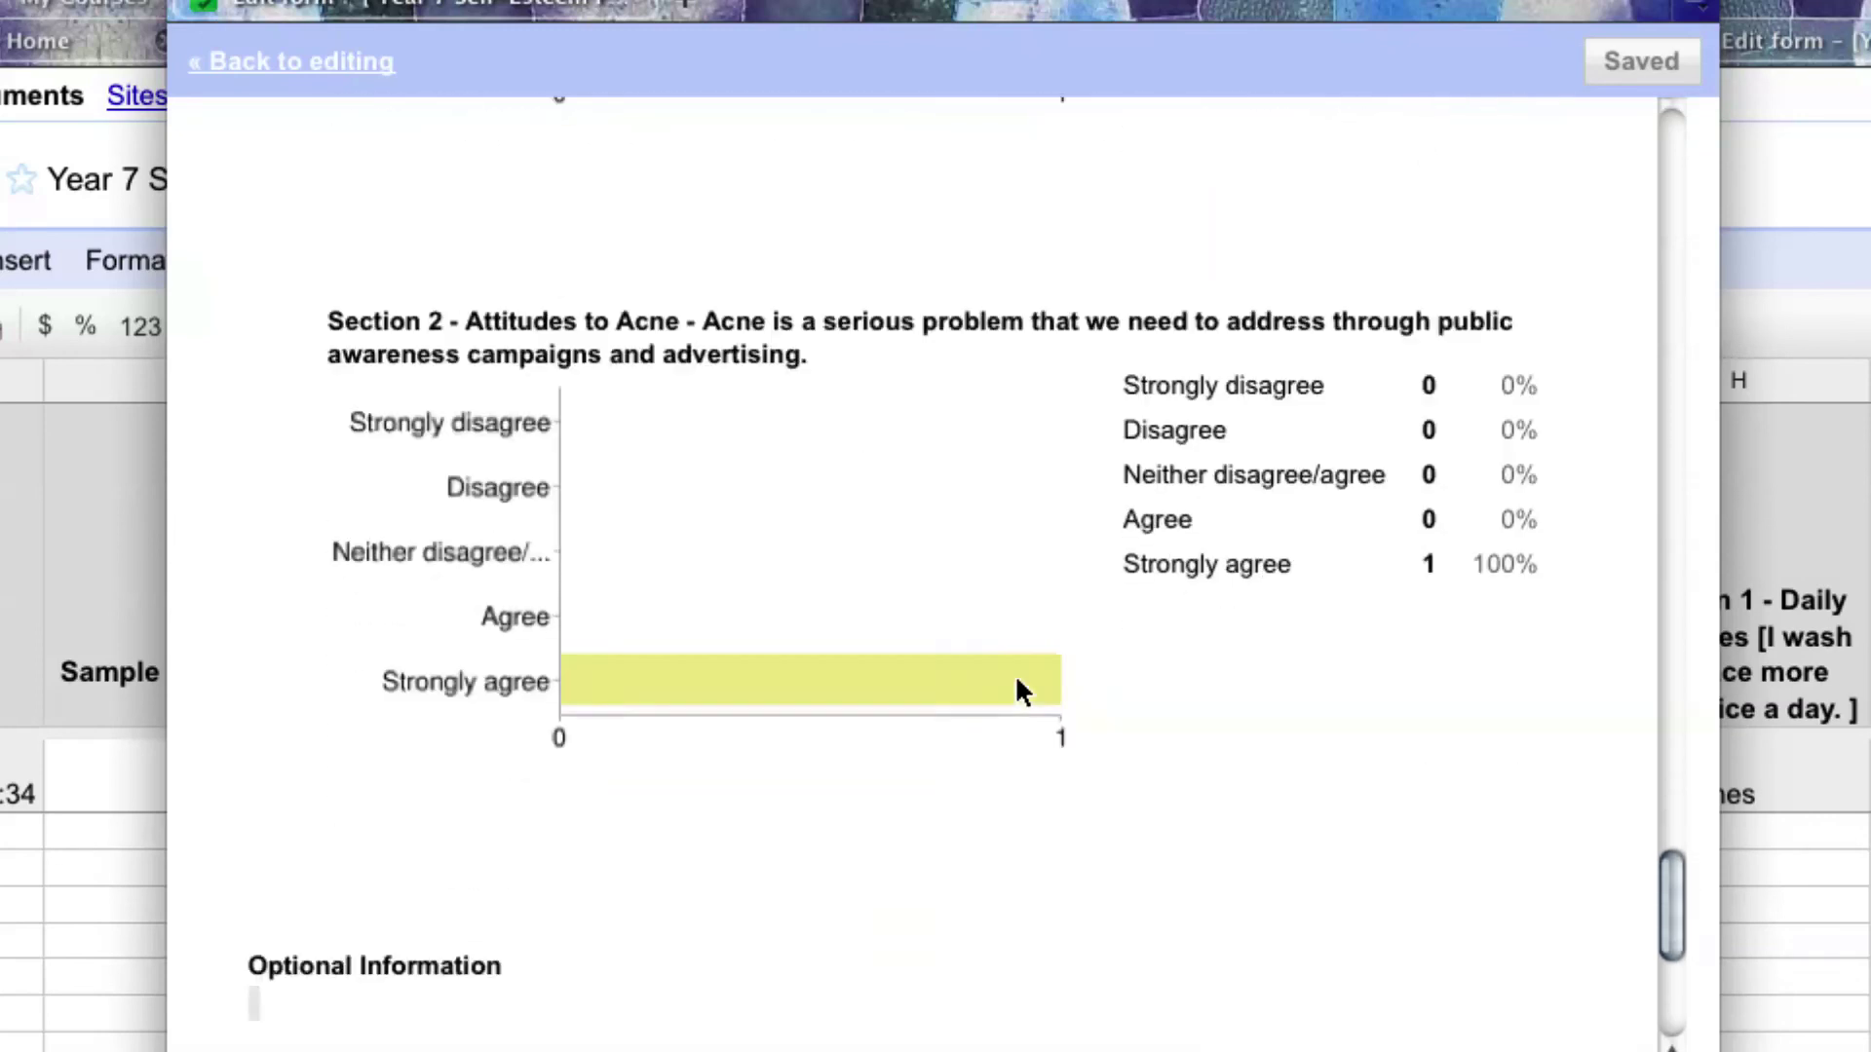
scroll(1017, 690, "down", 6)
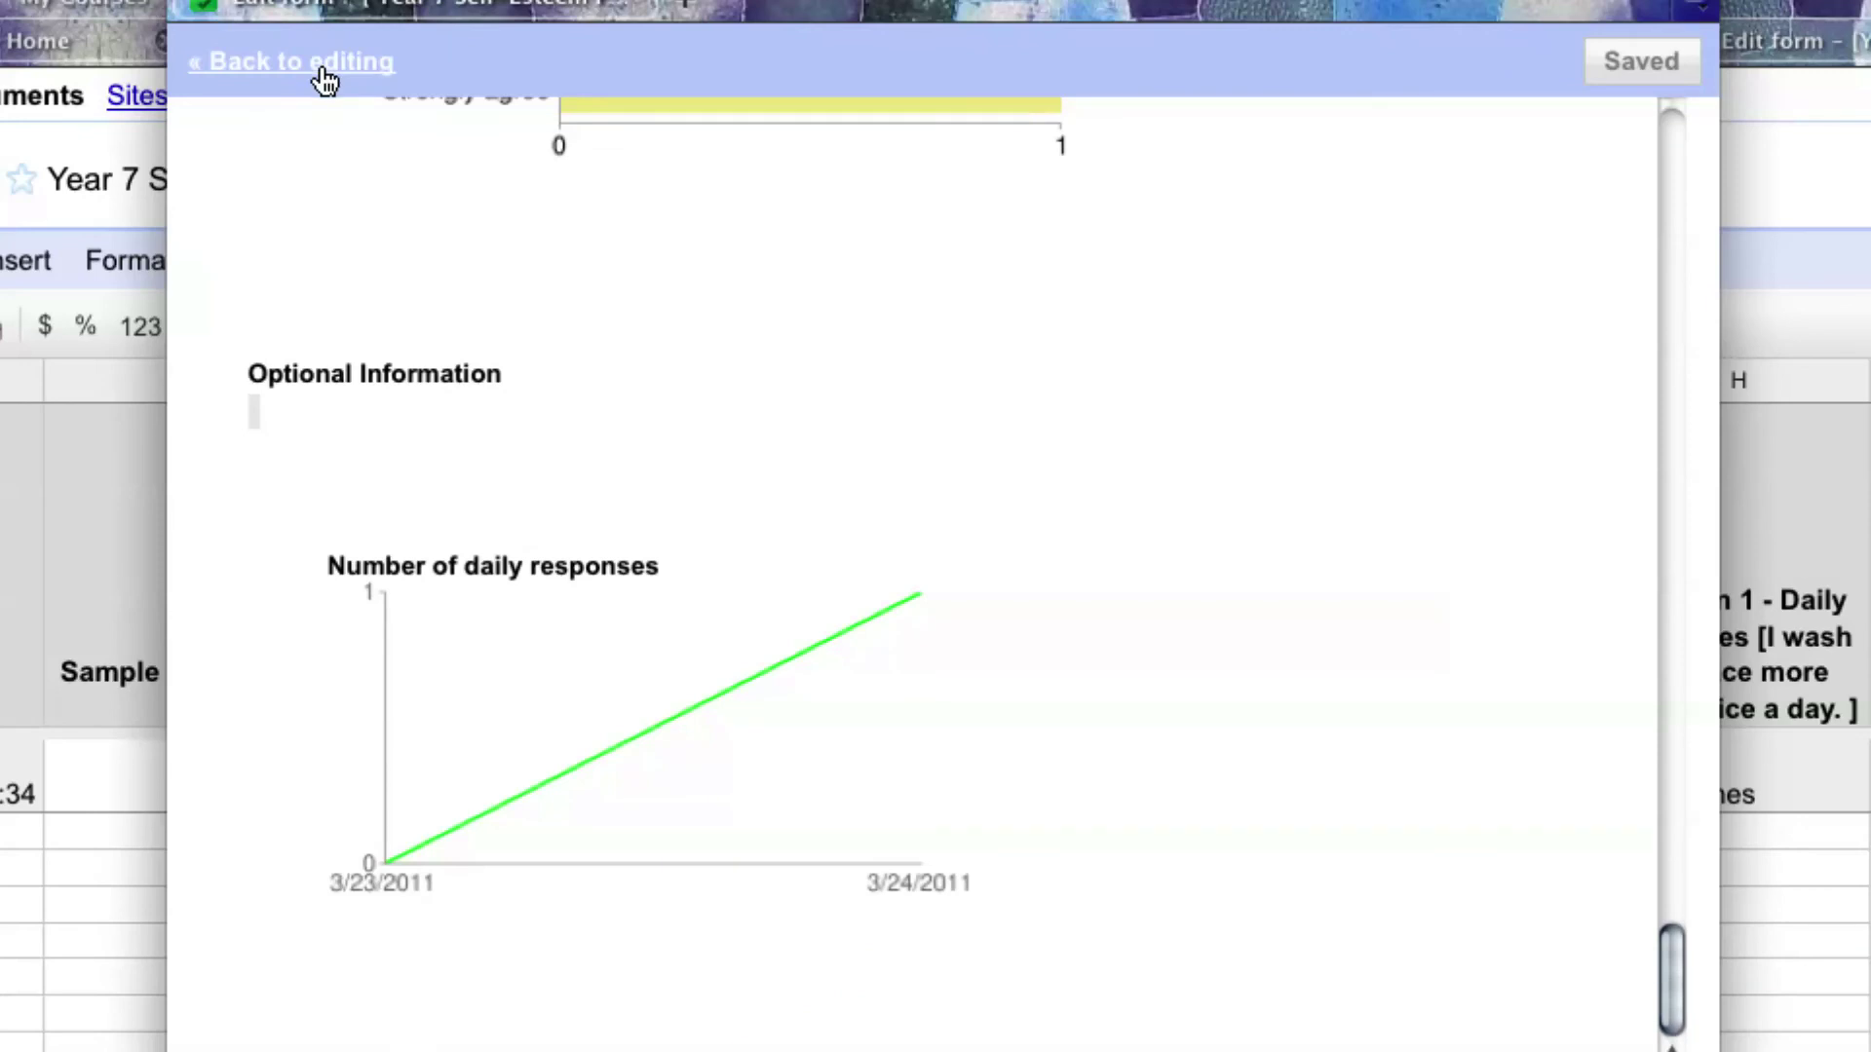
Leave the response summary for the form editor and close the editor window to return to the response spreadsheet
scroll(466, 312, "up", 9)
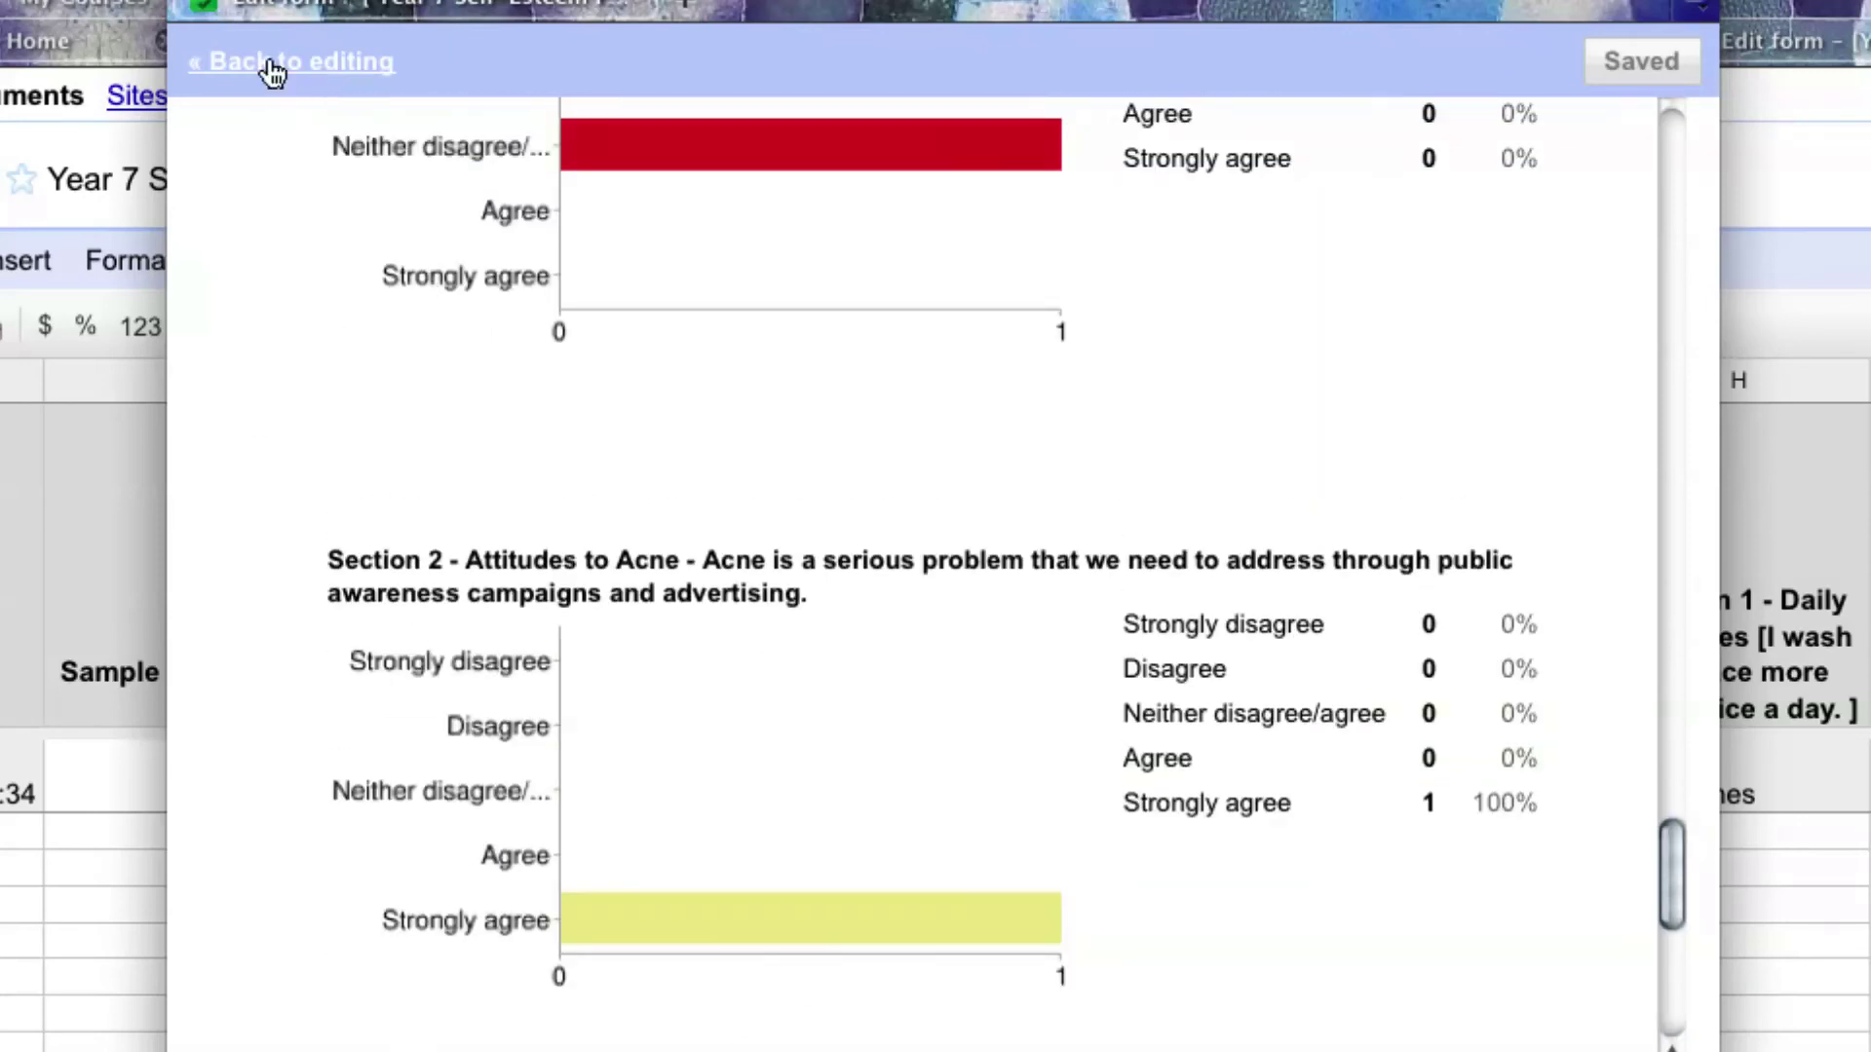
left_click(274, 68)
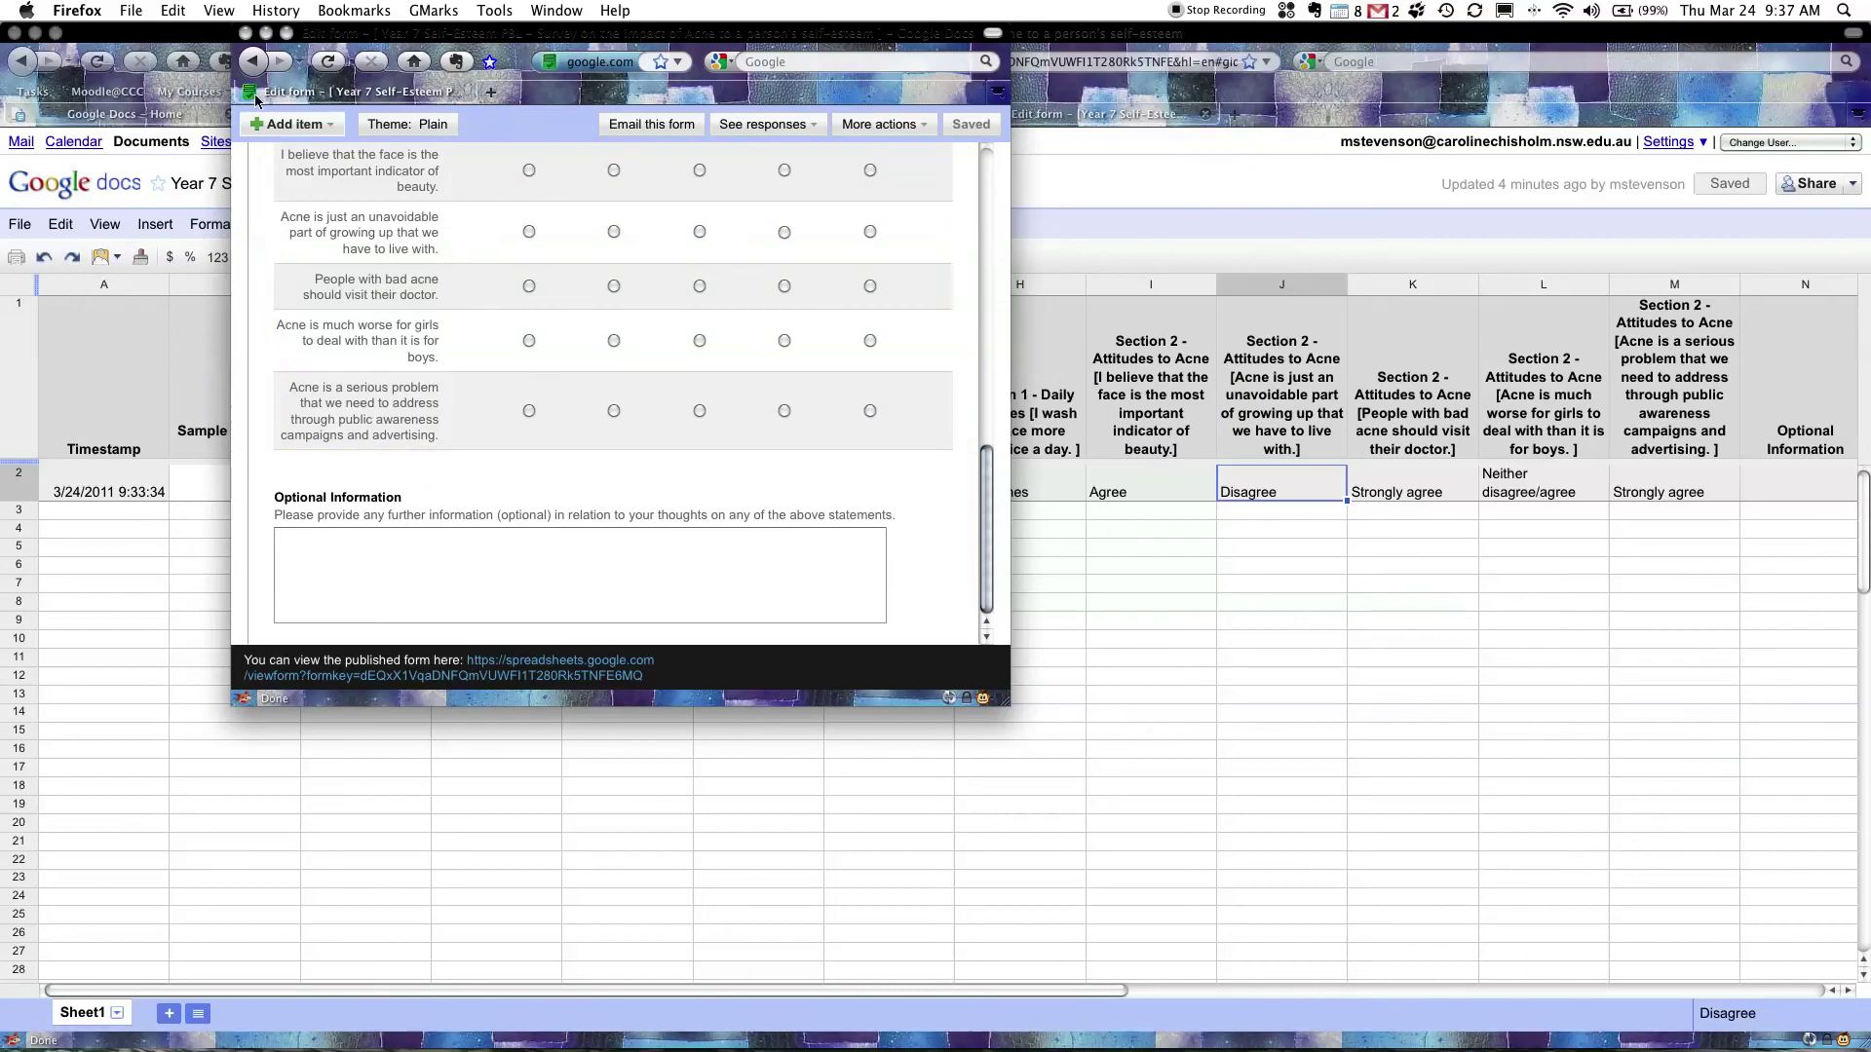
left_click(244, 34)
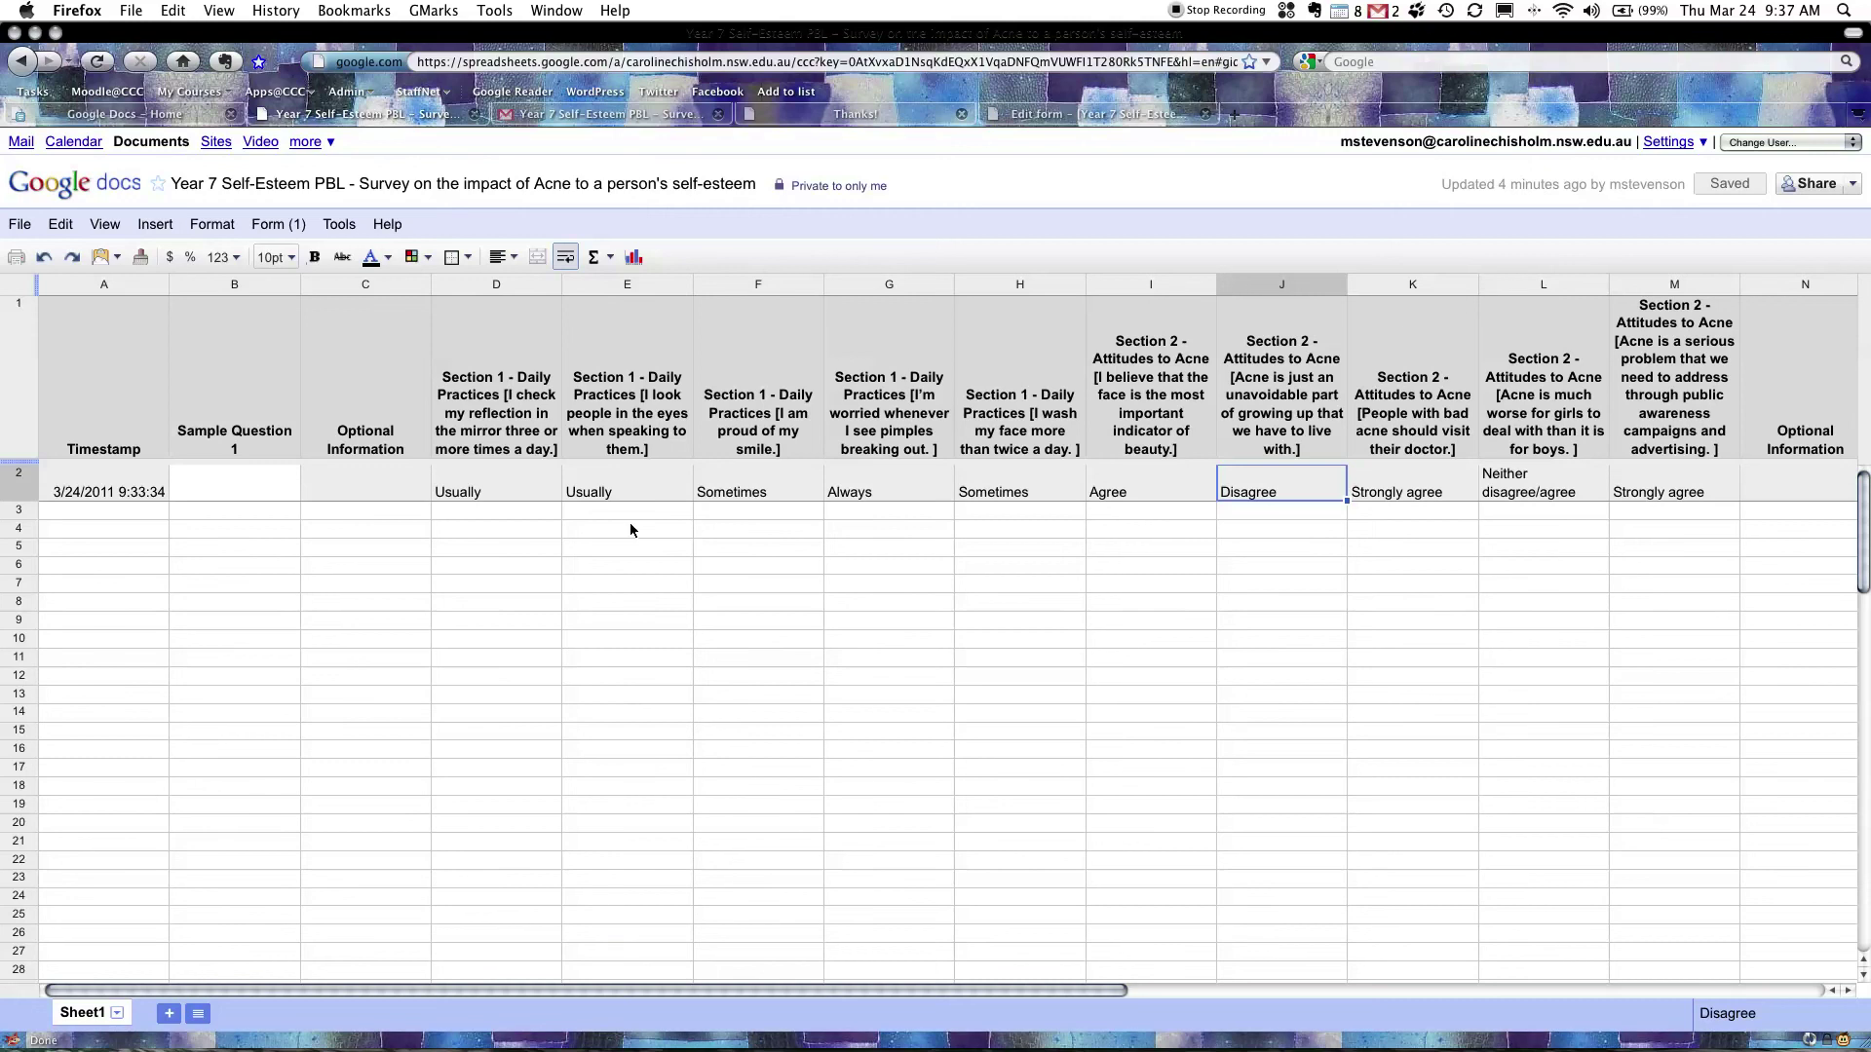
key("super+Tab")
key("super+Tab")
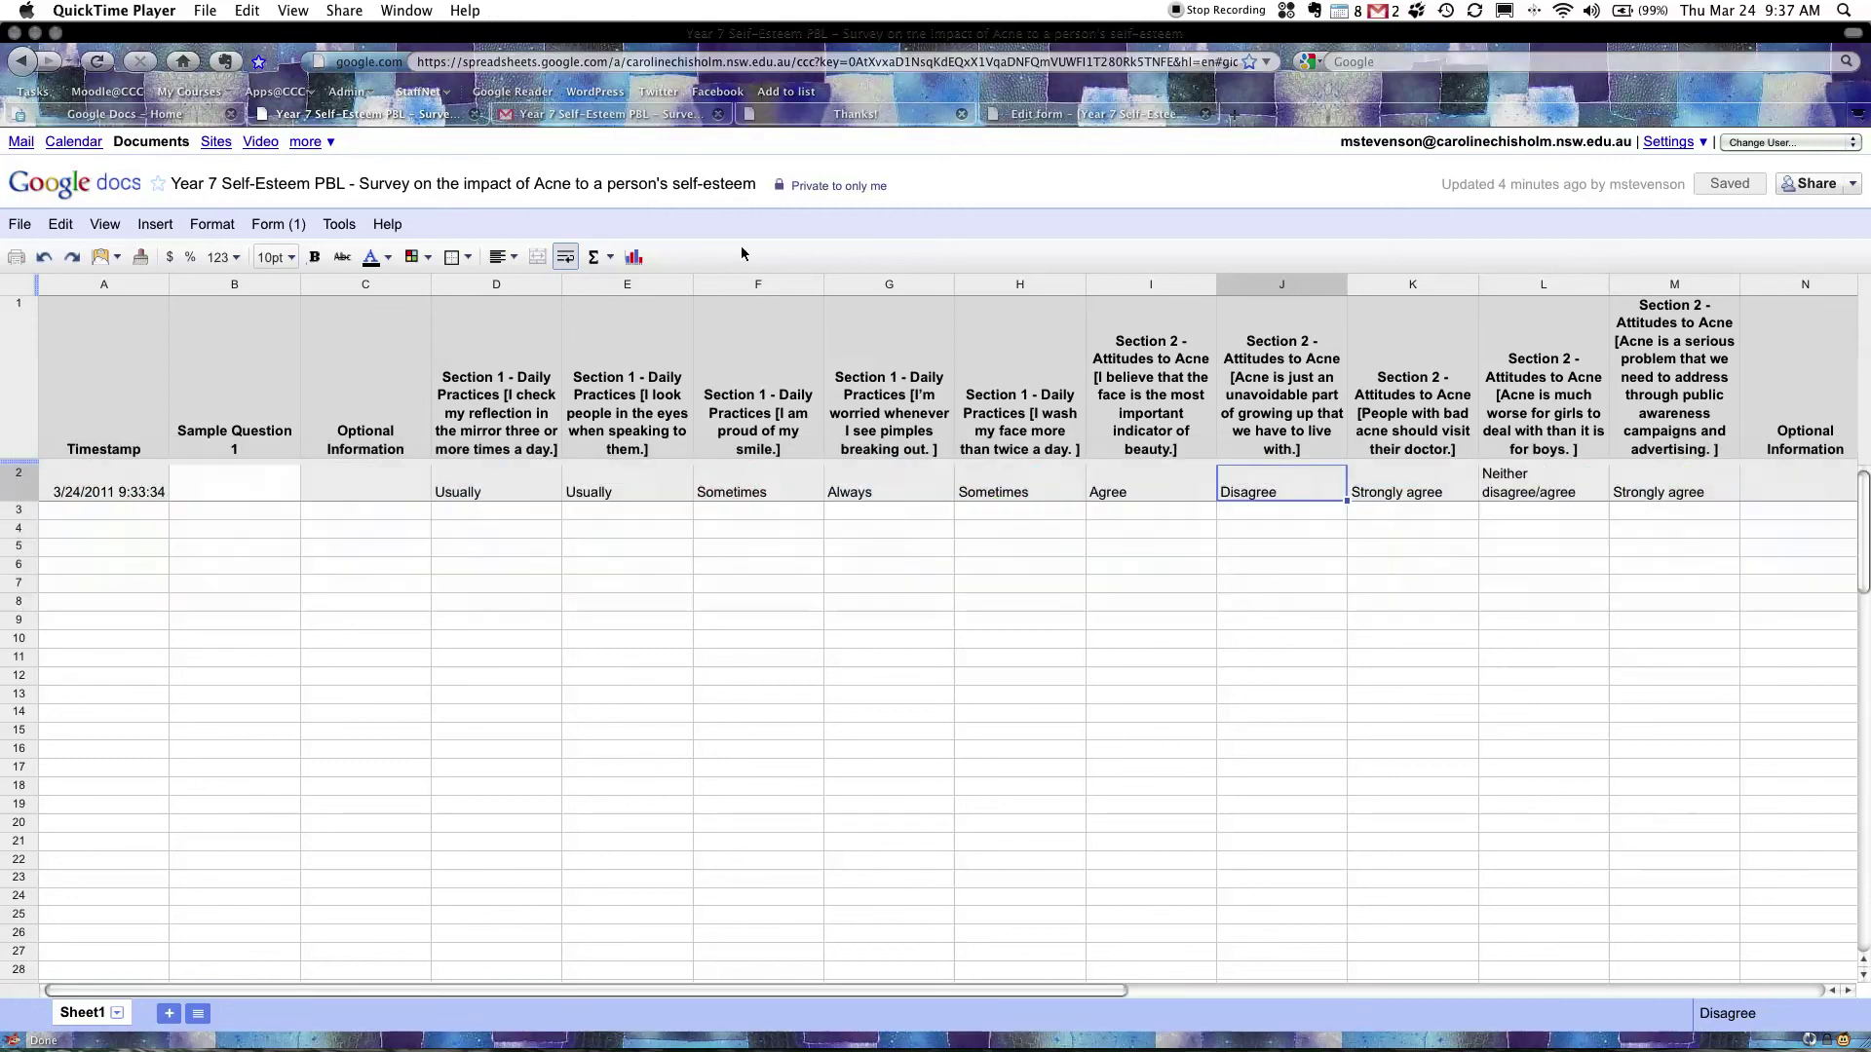